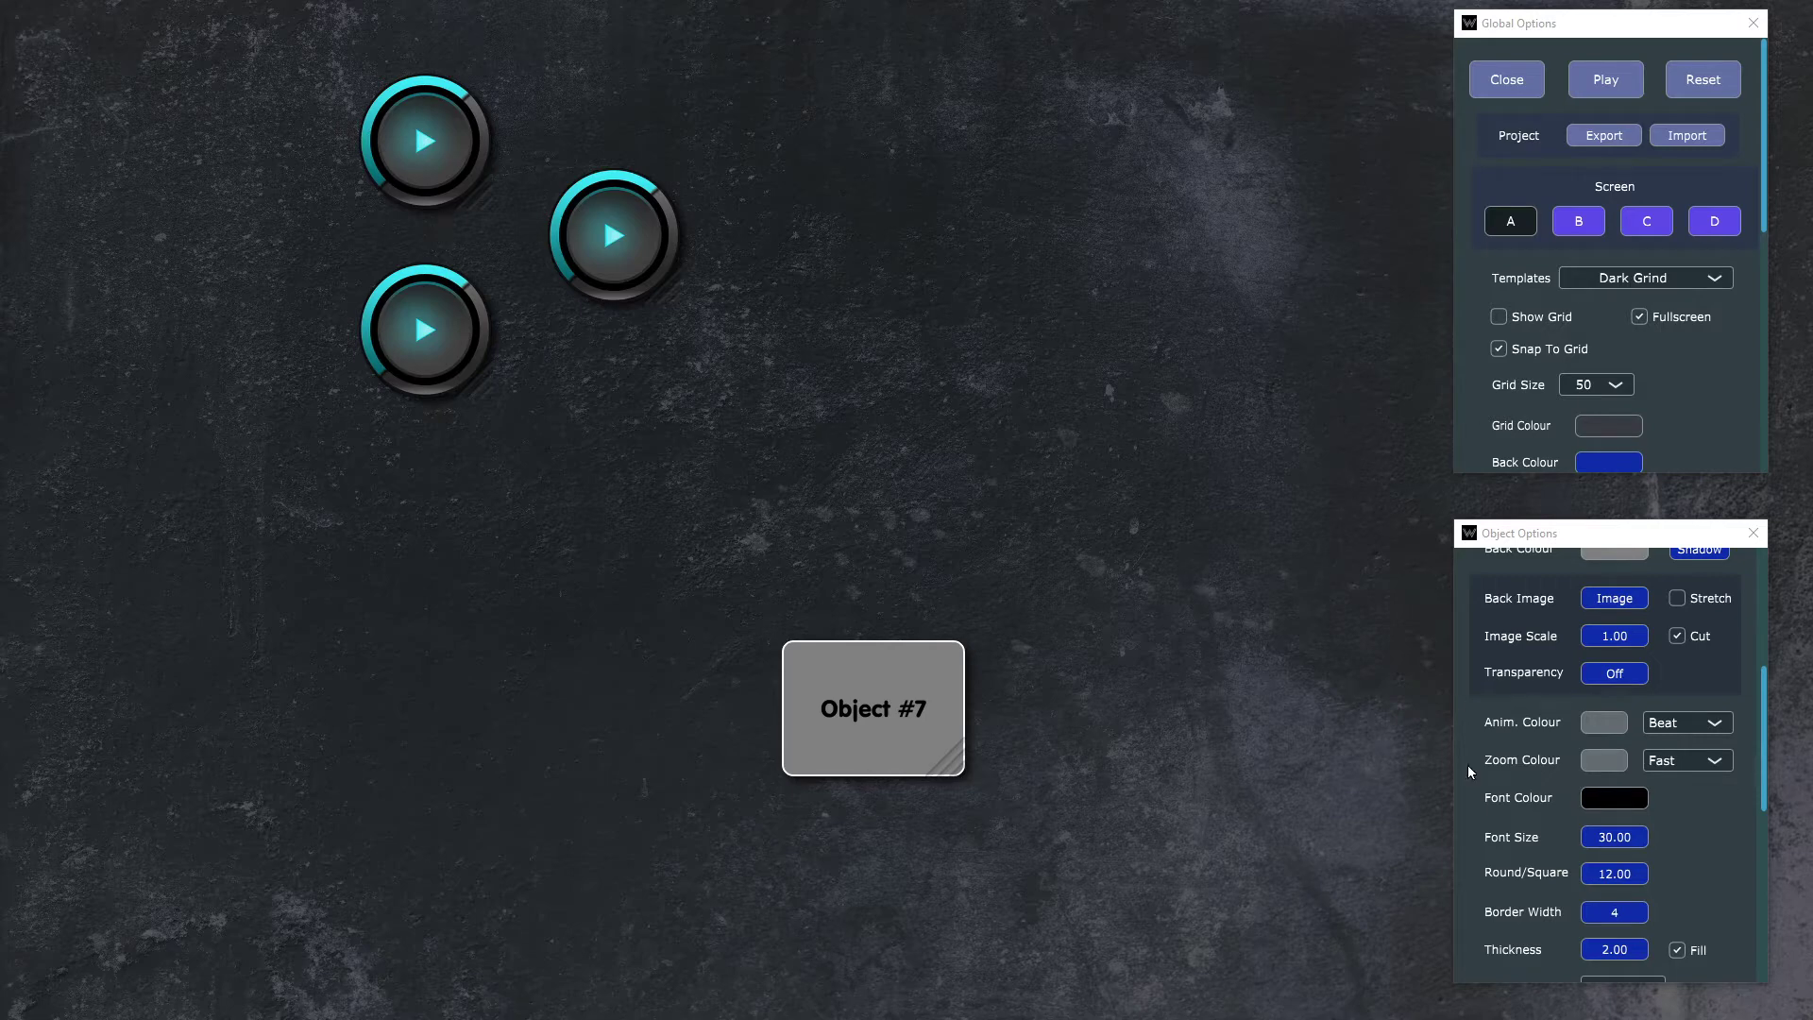
Step: Set the click action of the Object #7 button to Panic
scroll(1659, 751, "down", 4)
scroll(1681, 746, "down", 2)
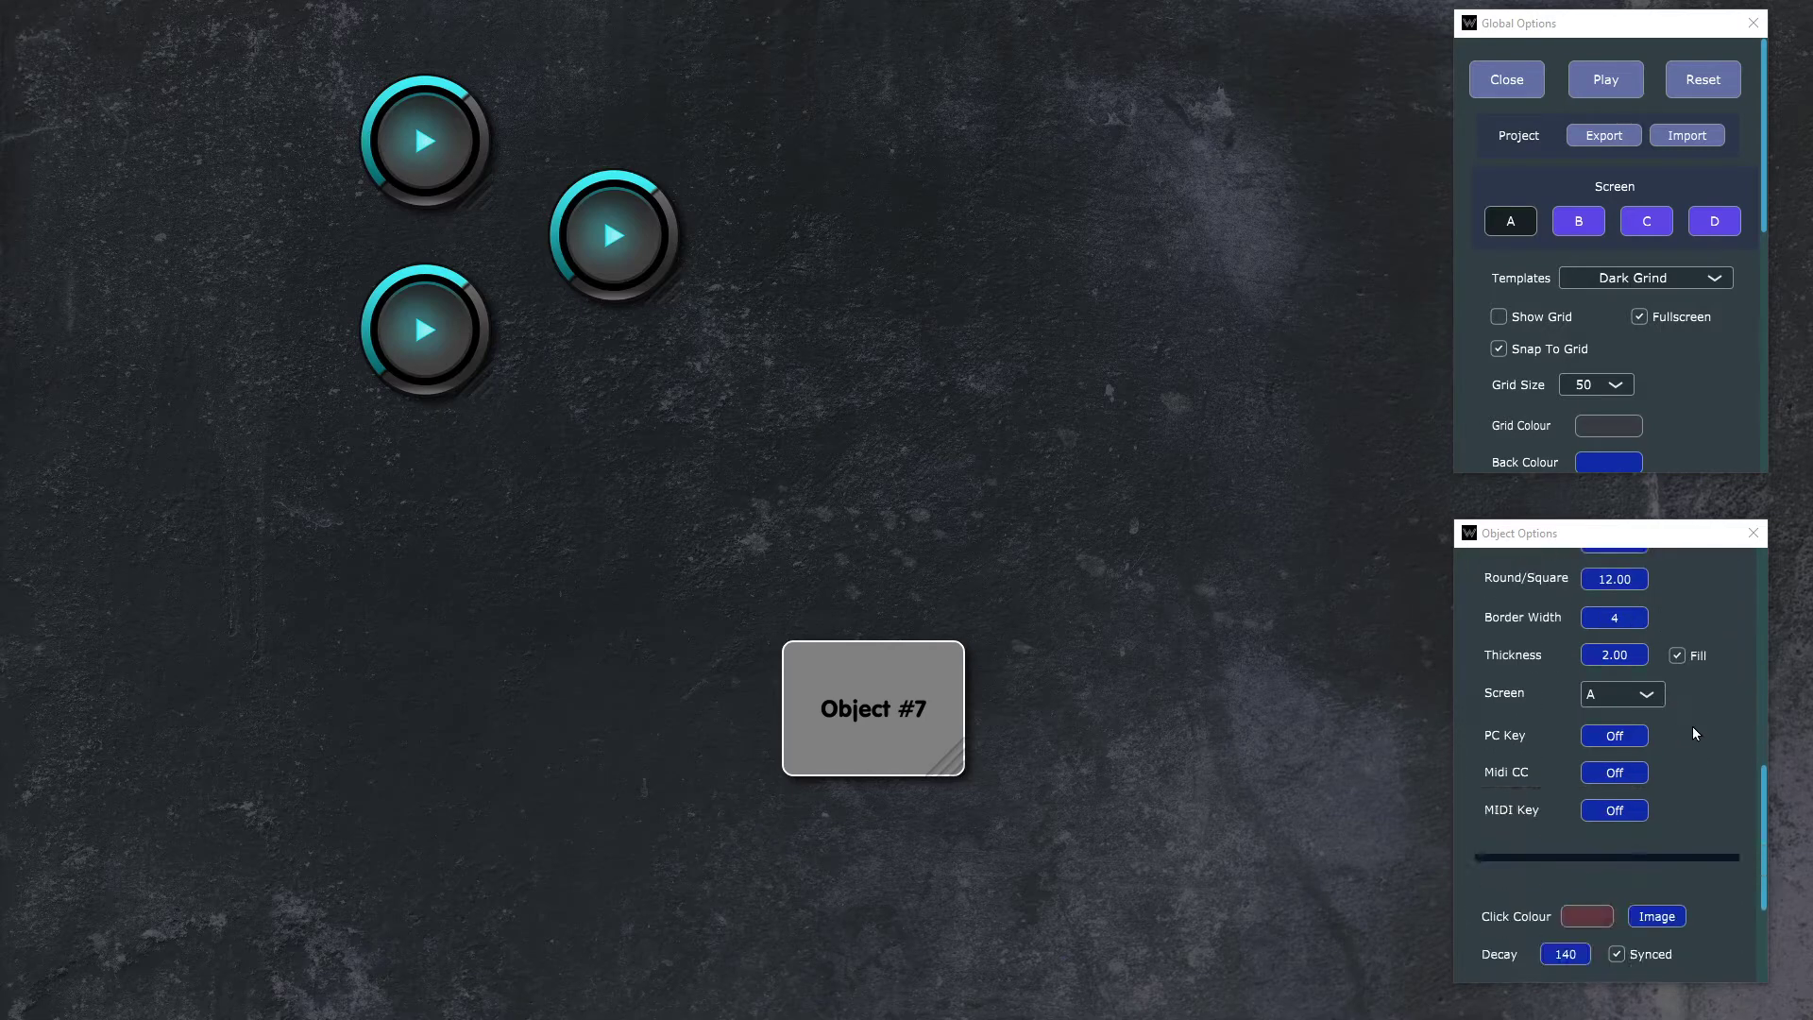
scroll(1717, 782, "down", 4)
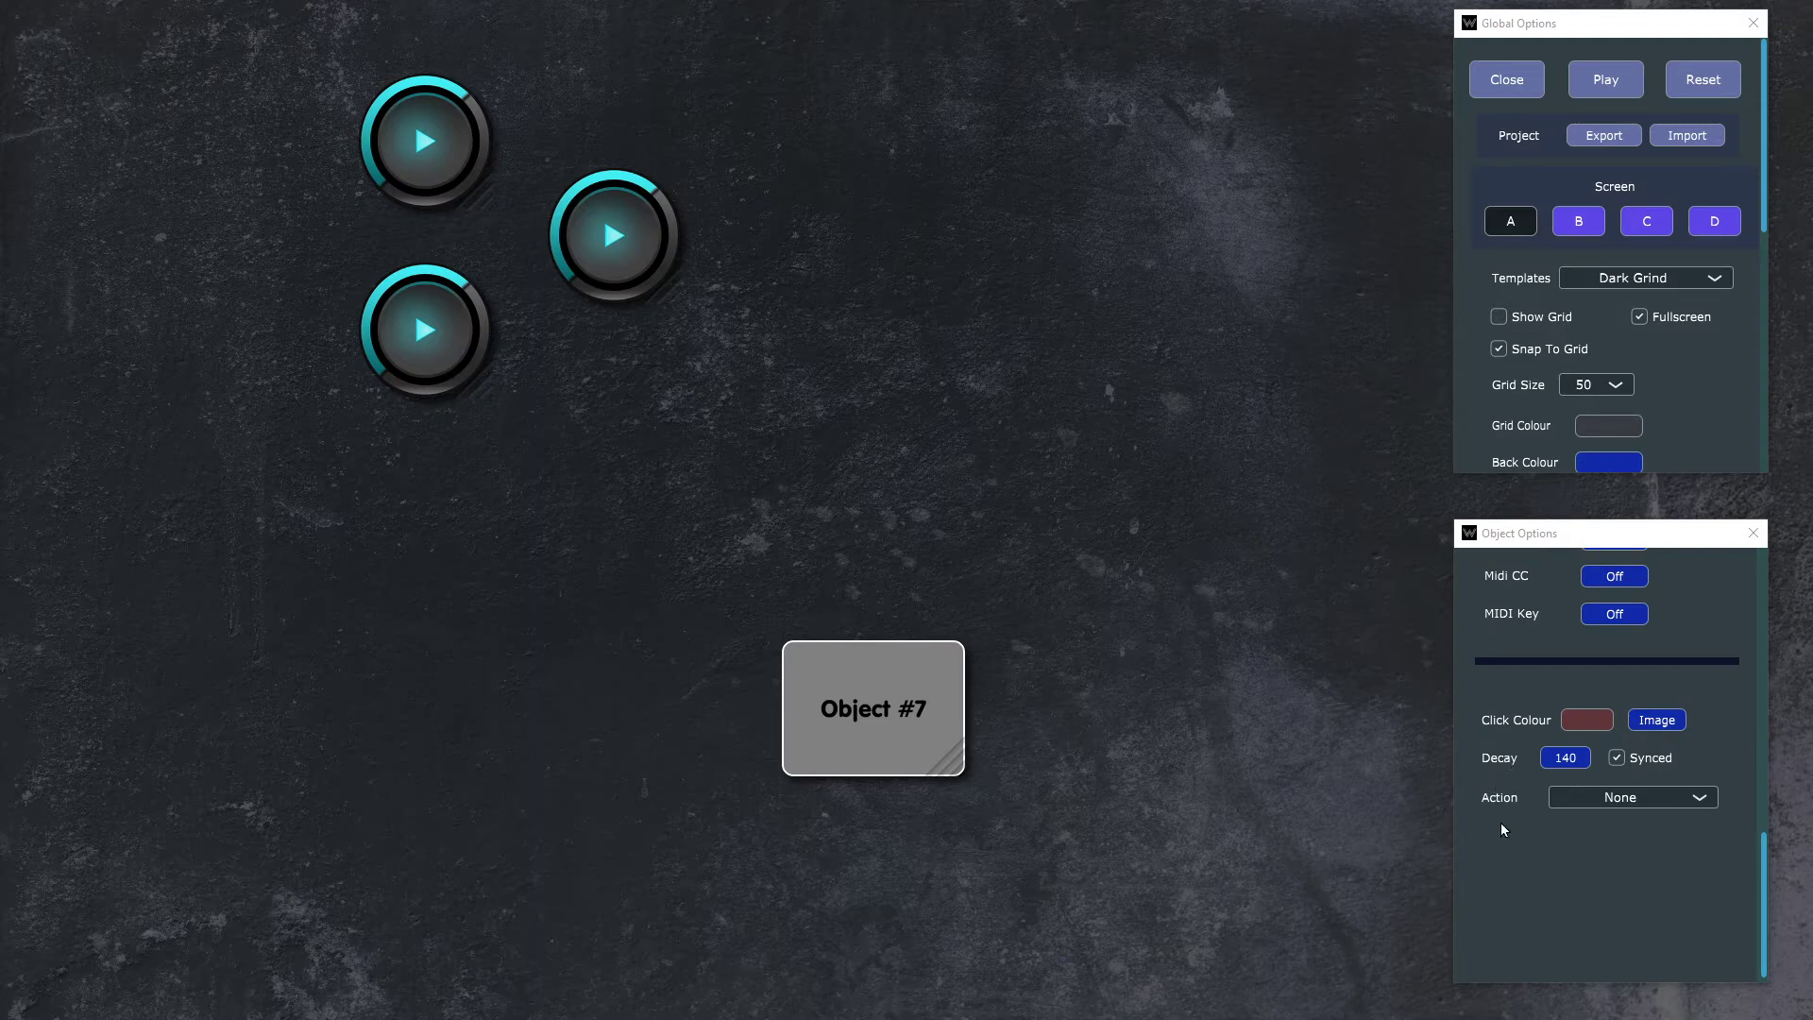
left_click(1698, 799)
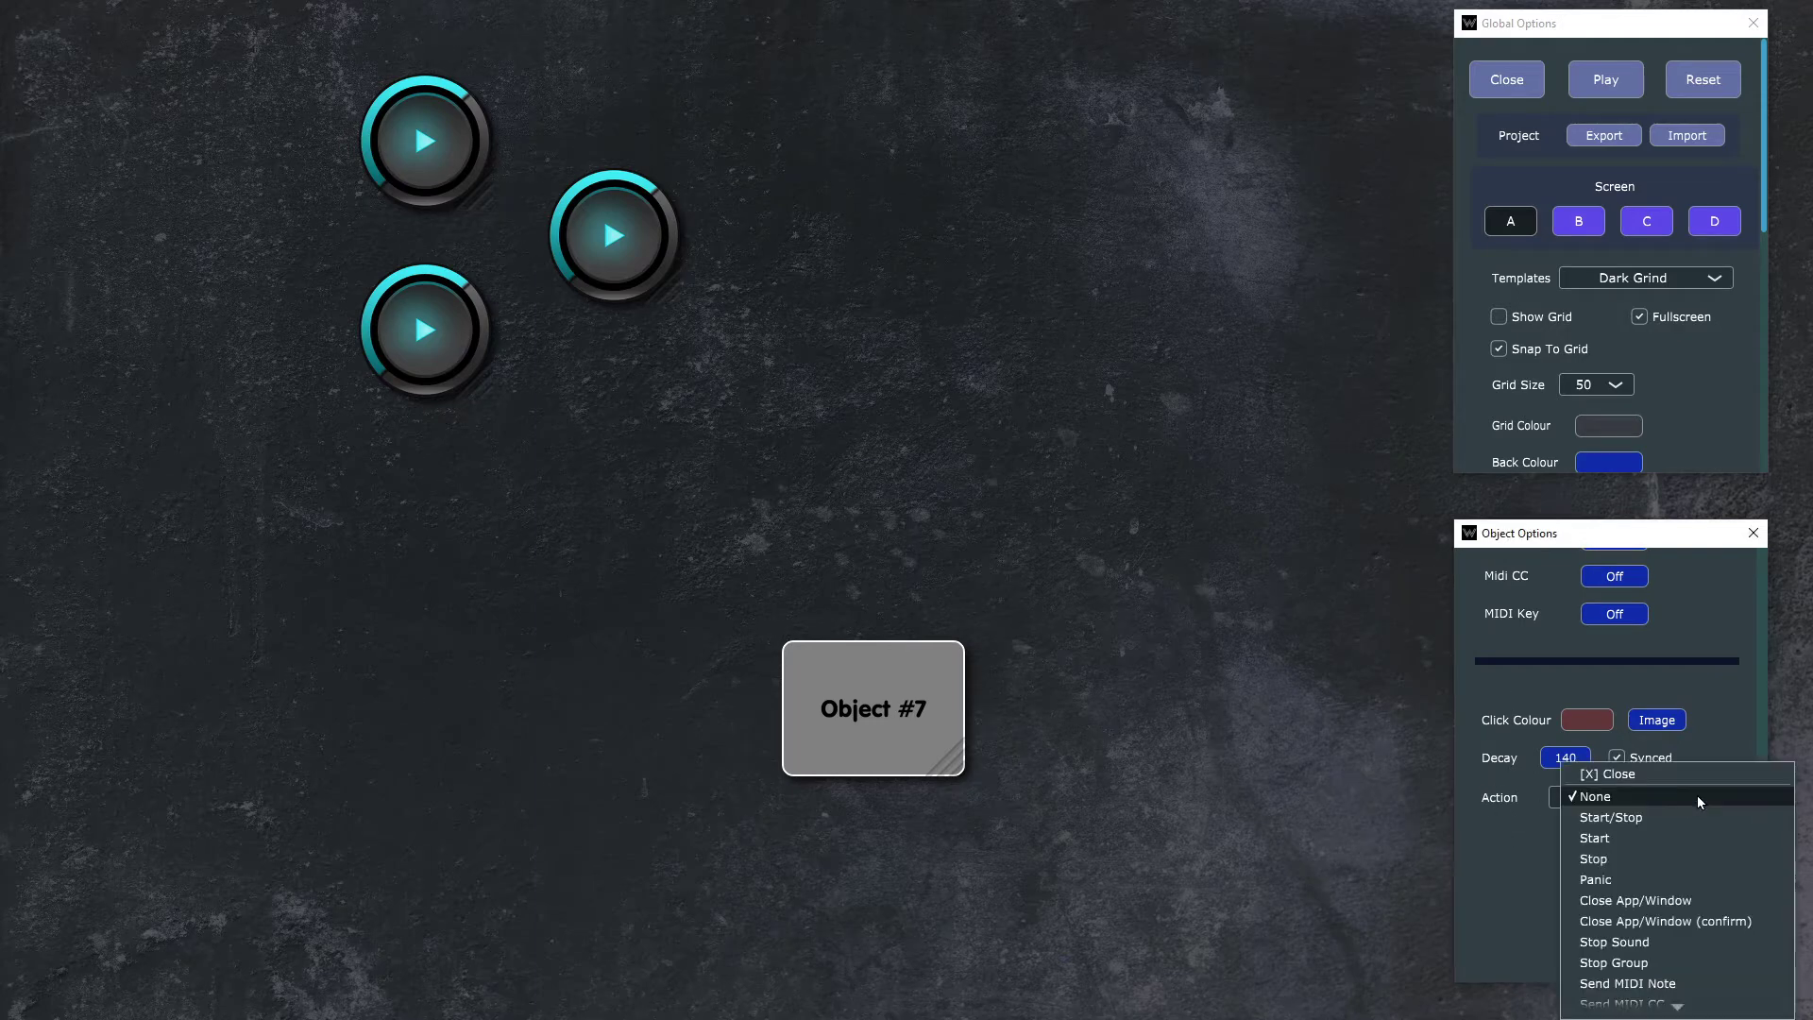
left_click(1688, 861)
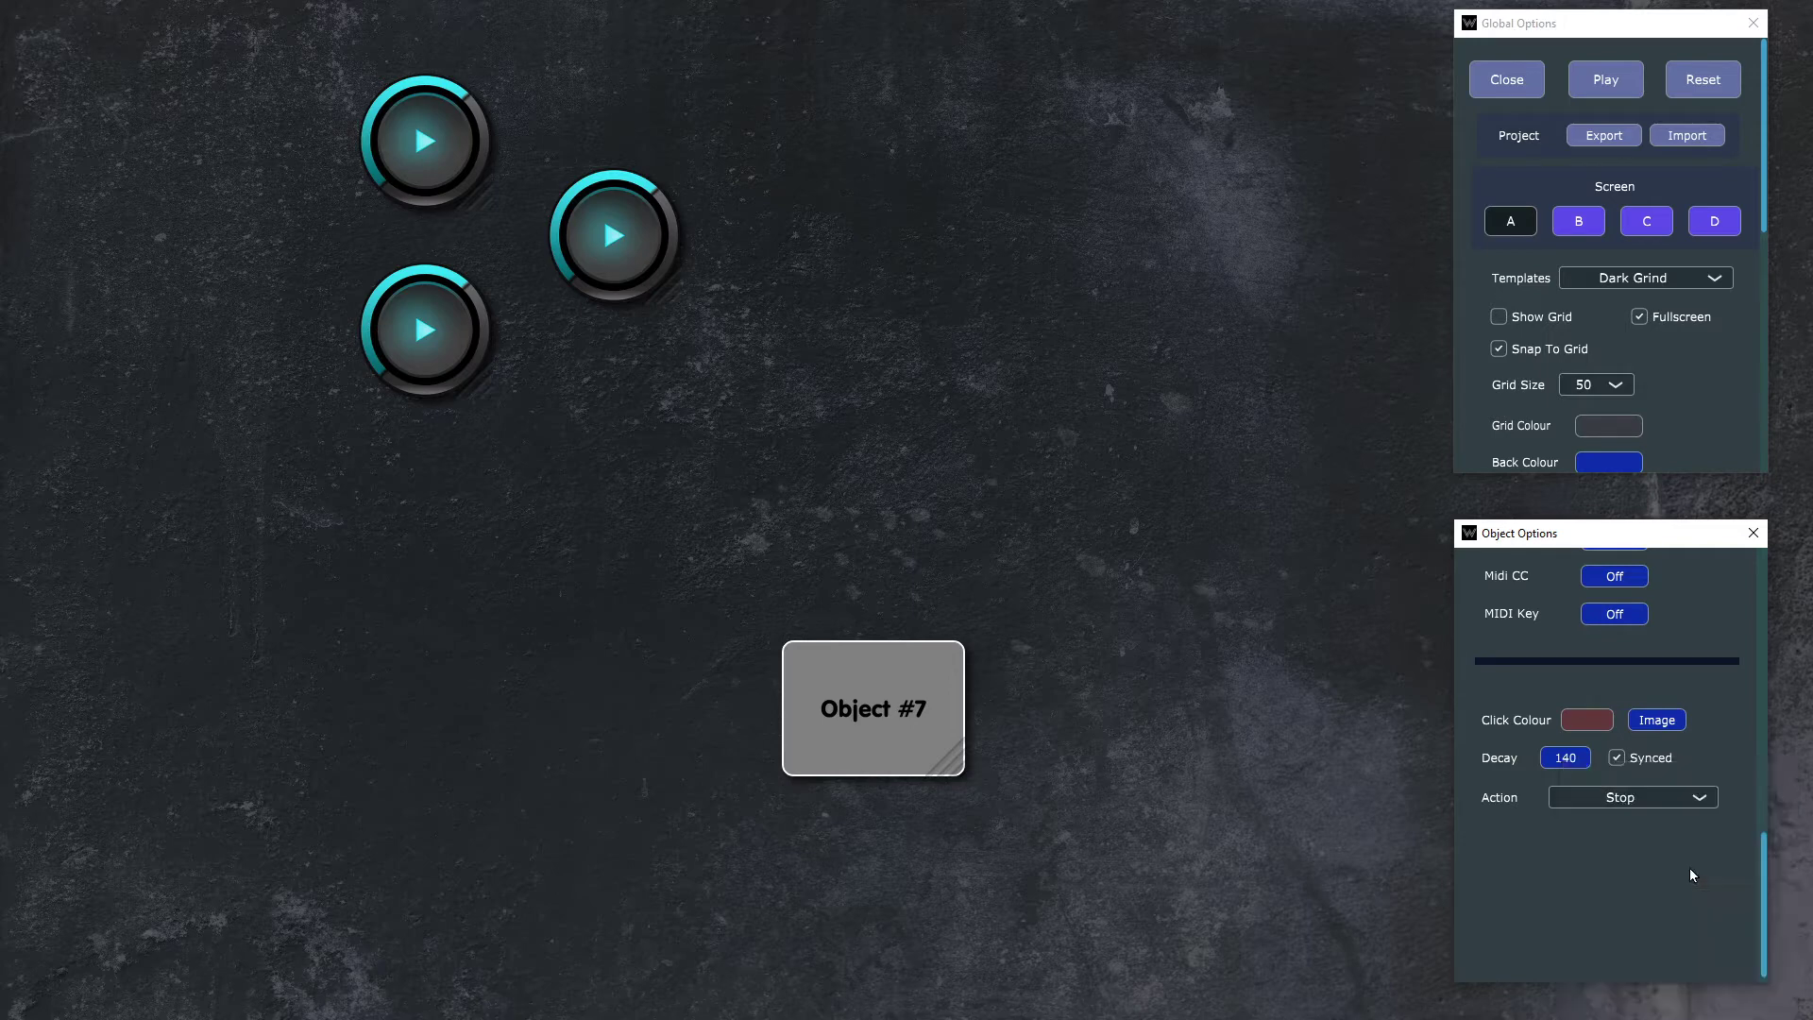
left_click(1693, 796)
left_click(1649, 824)
Step: Set the Panic action's fade rate to 500 ms and turn off Synced for the Object #7 button
left_click(1568, 891)
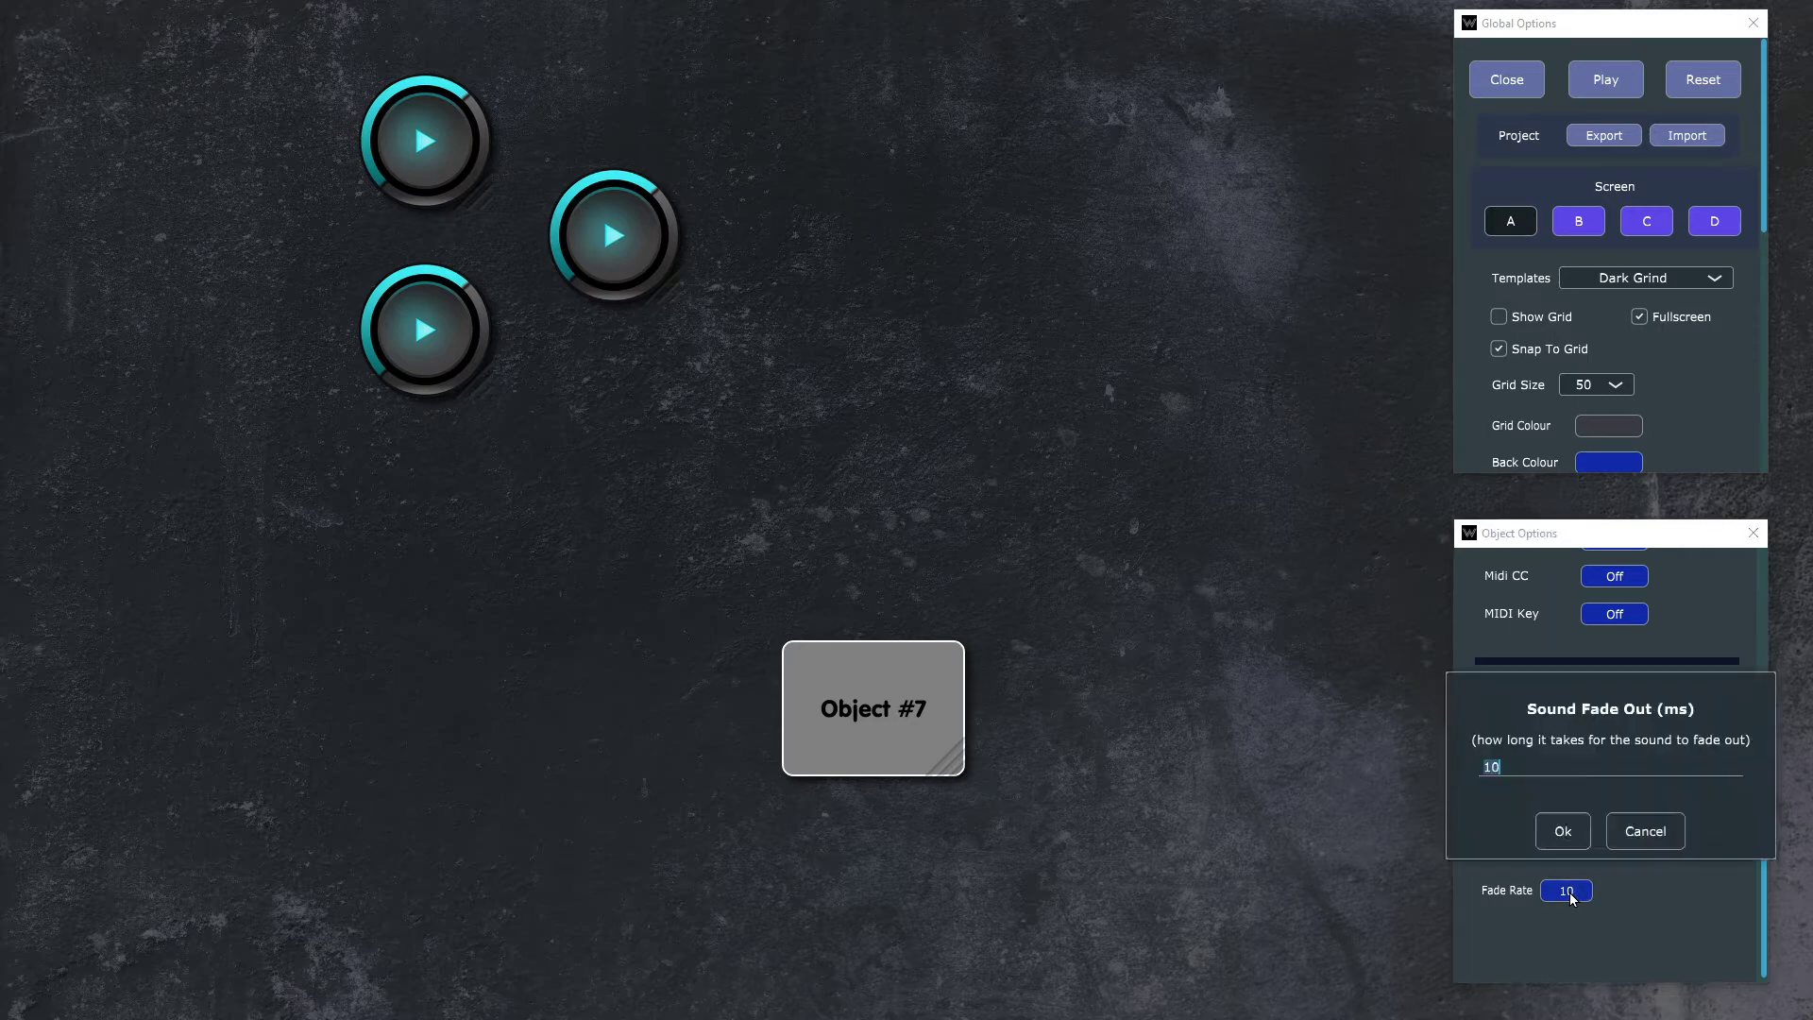
type("500")
key("Return")
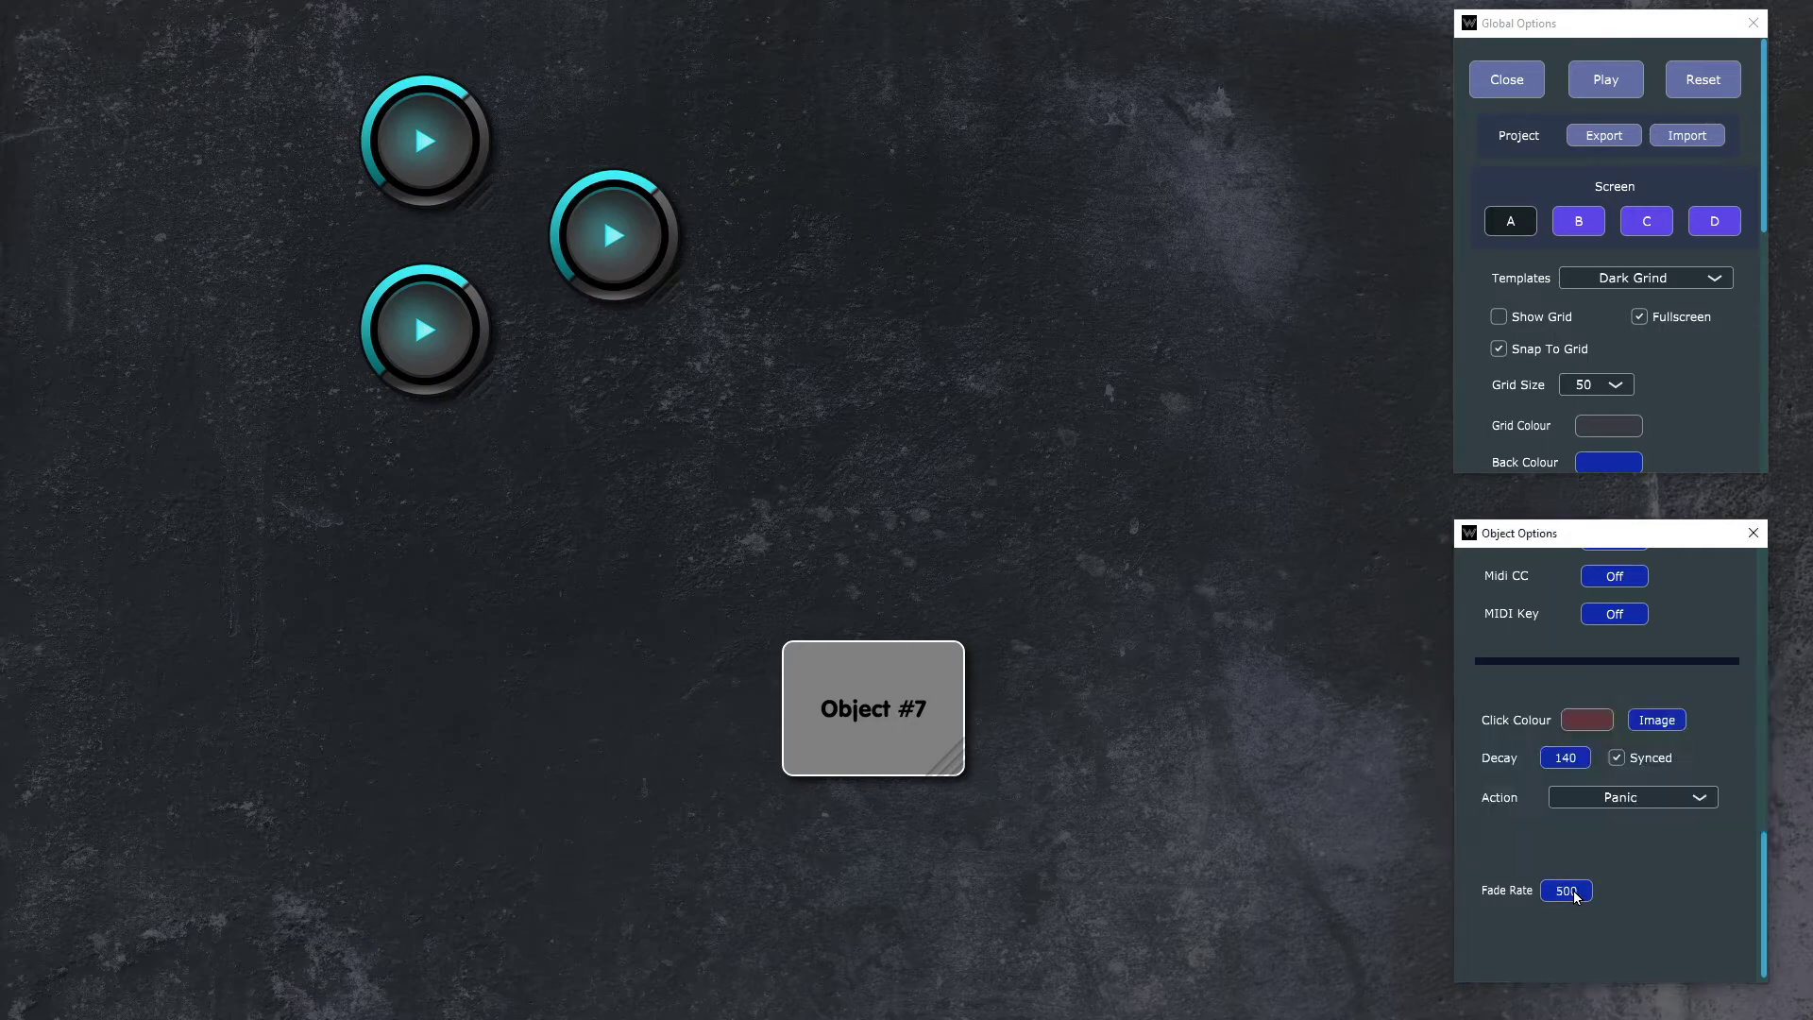
left_click(1660, 763)
left_click(918, 678)
left_click(918, 678)
Step: Rename the Object #7 button as Panic
scroll(1603, 842, "up", 10)
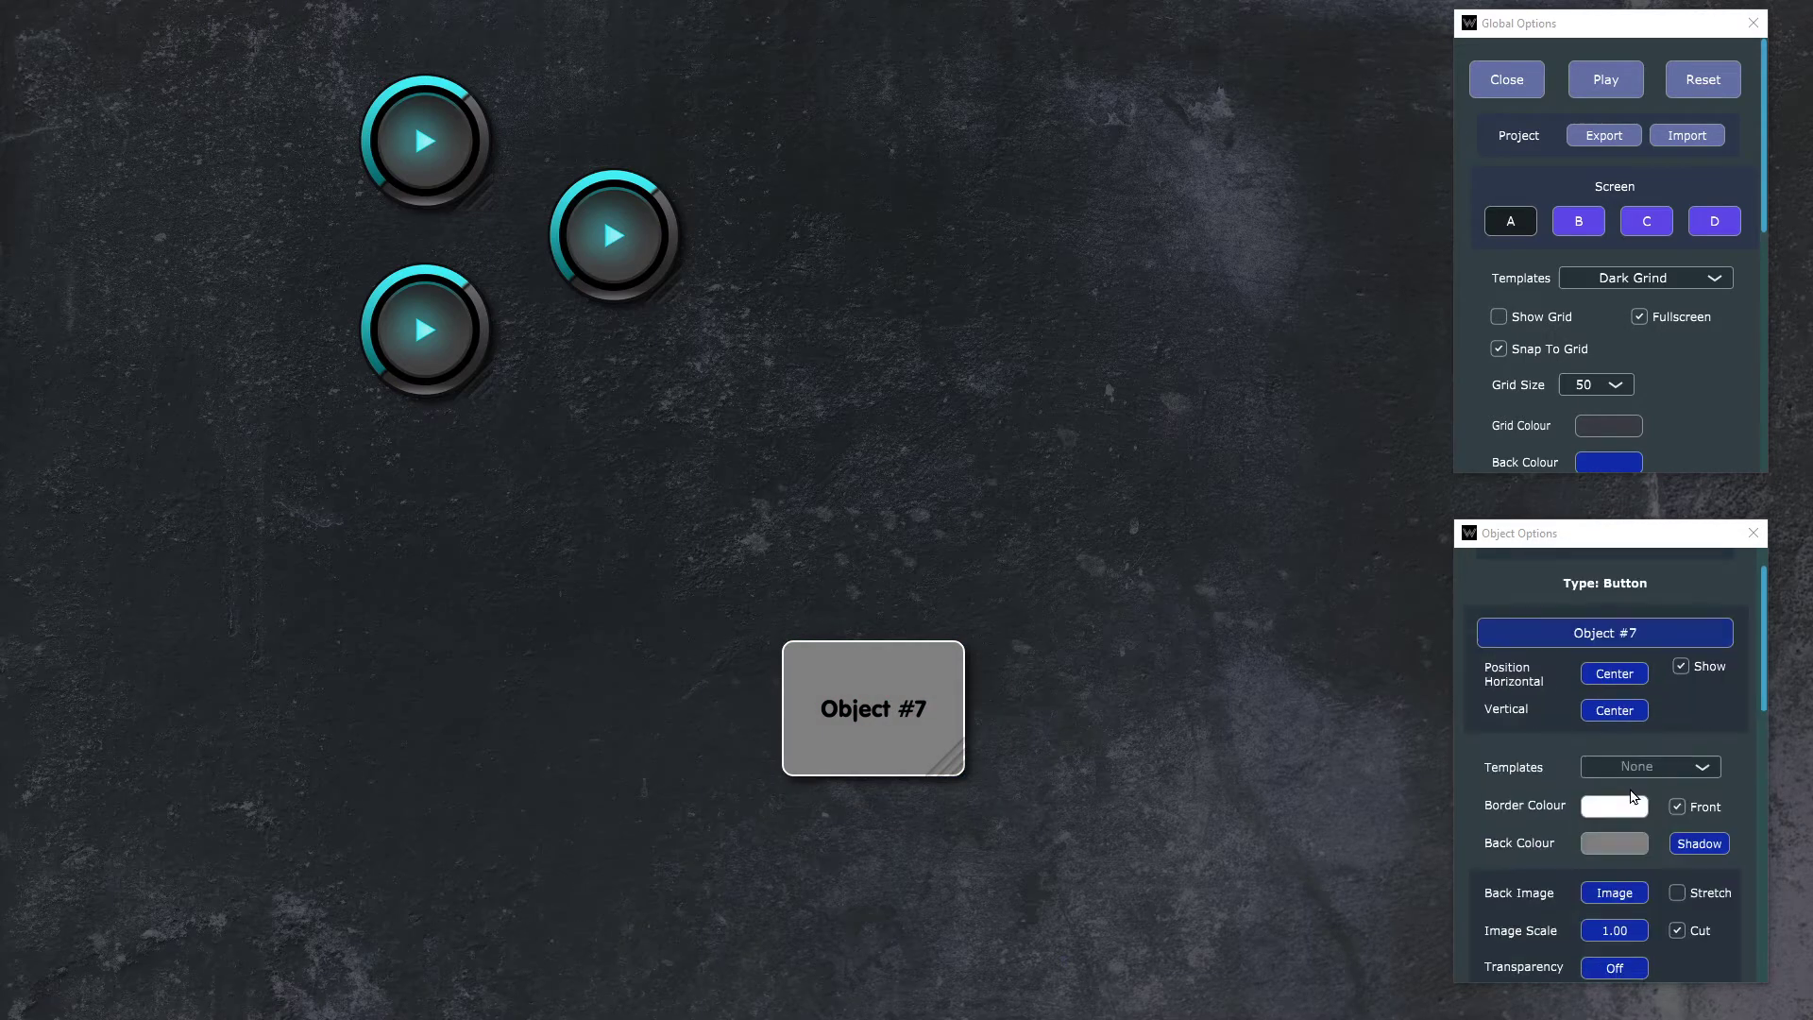
left_click(1636, 645)
type("Panic")
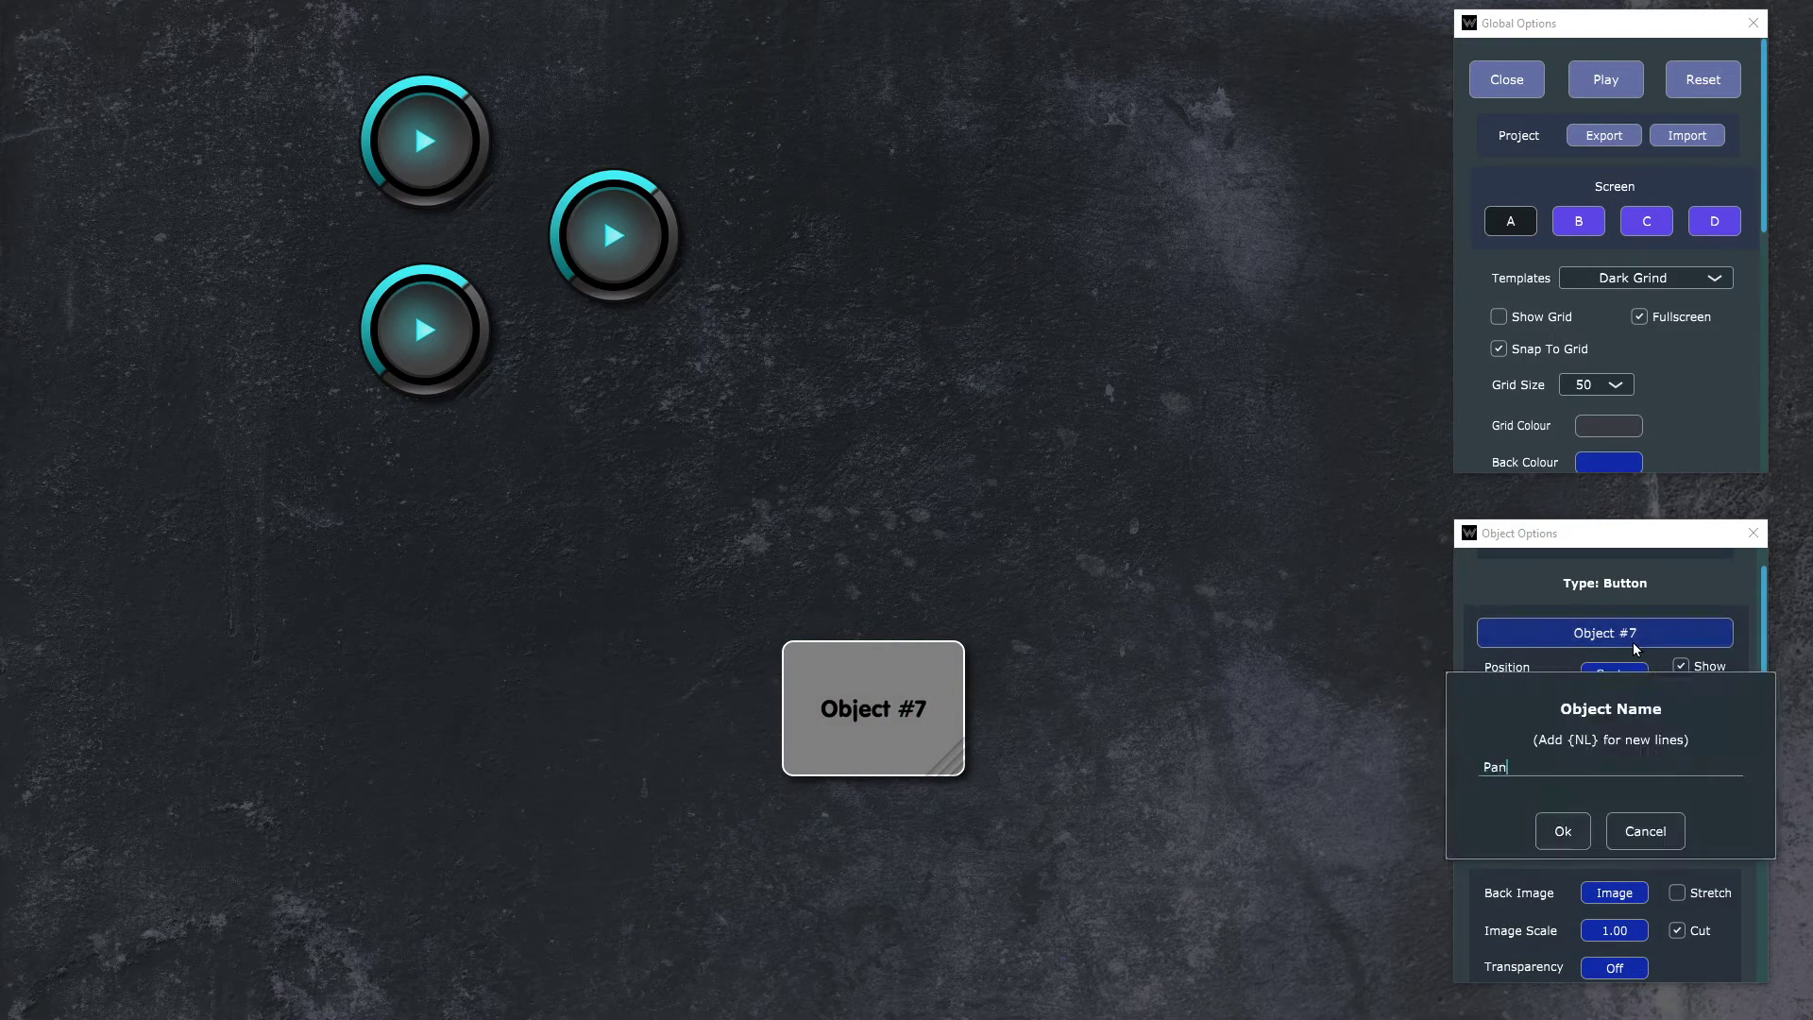
key("Return")
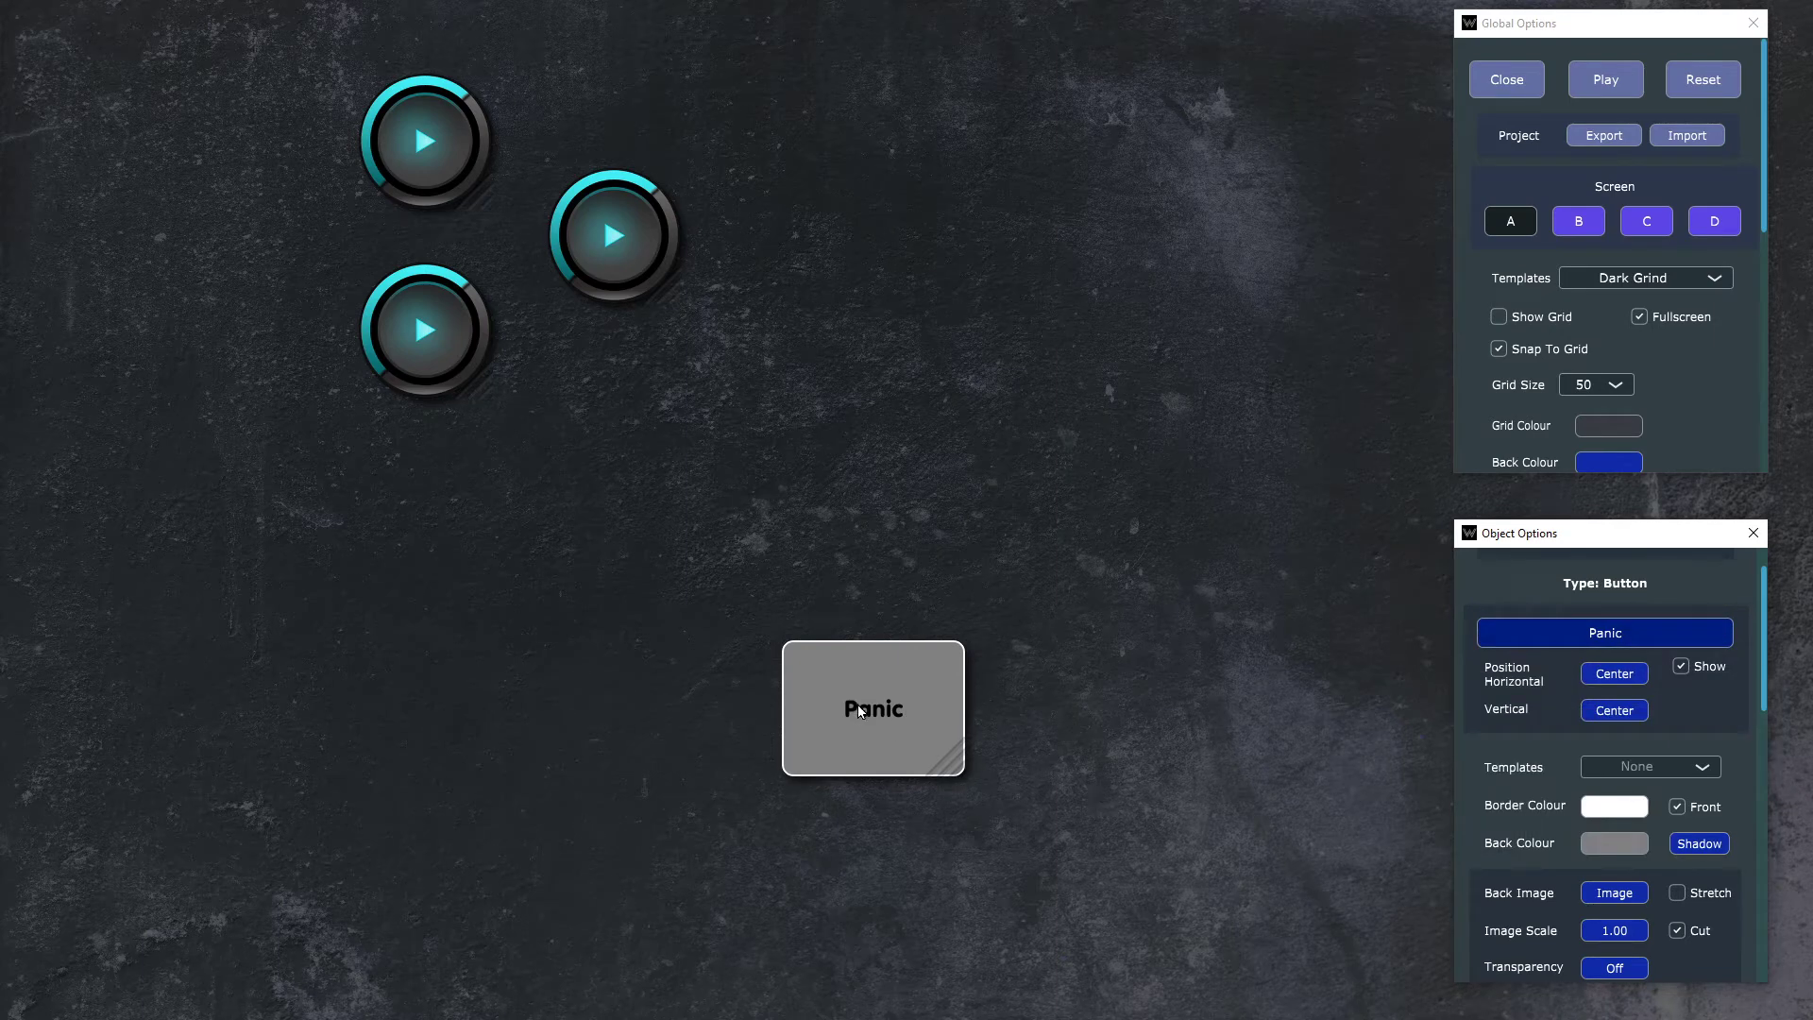
Step: Move the Panic button to the lower-left area of the canvas and leave the editor
left_click_drag(897, 746, 164, 943)
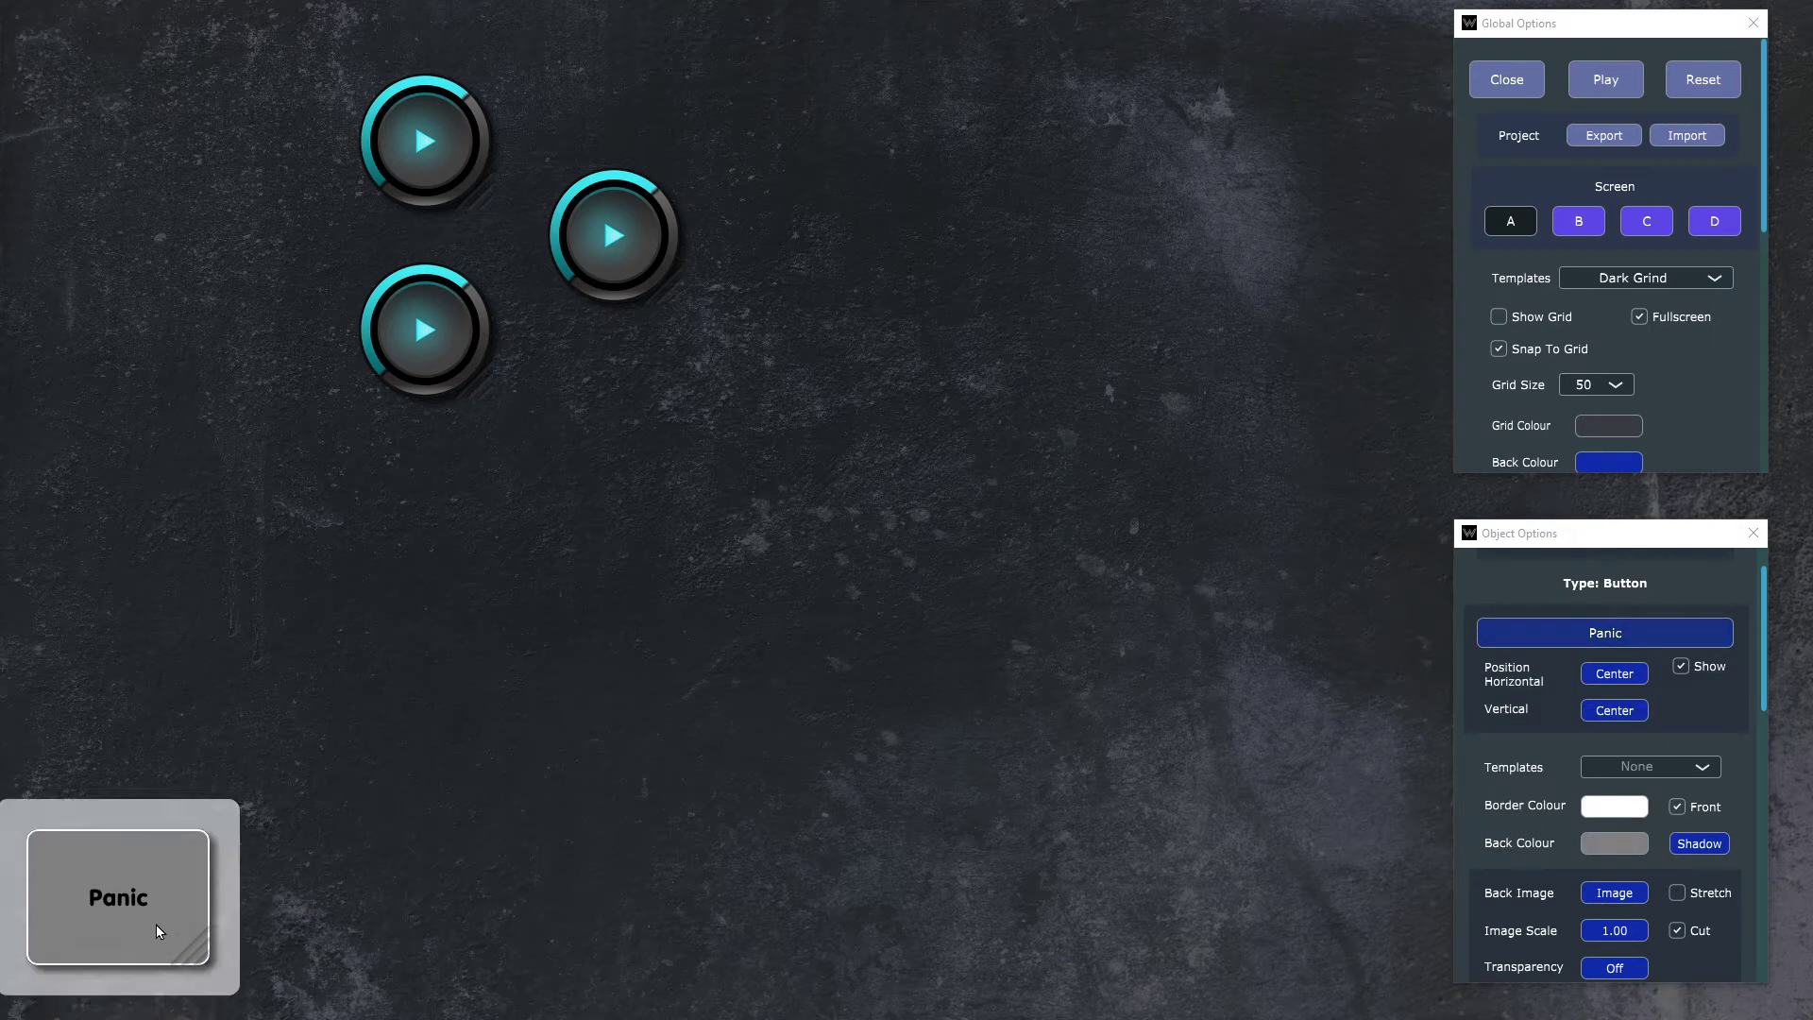
left_click_drag(203, 905, 268, 892)
key("Escape")
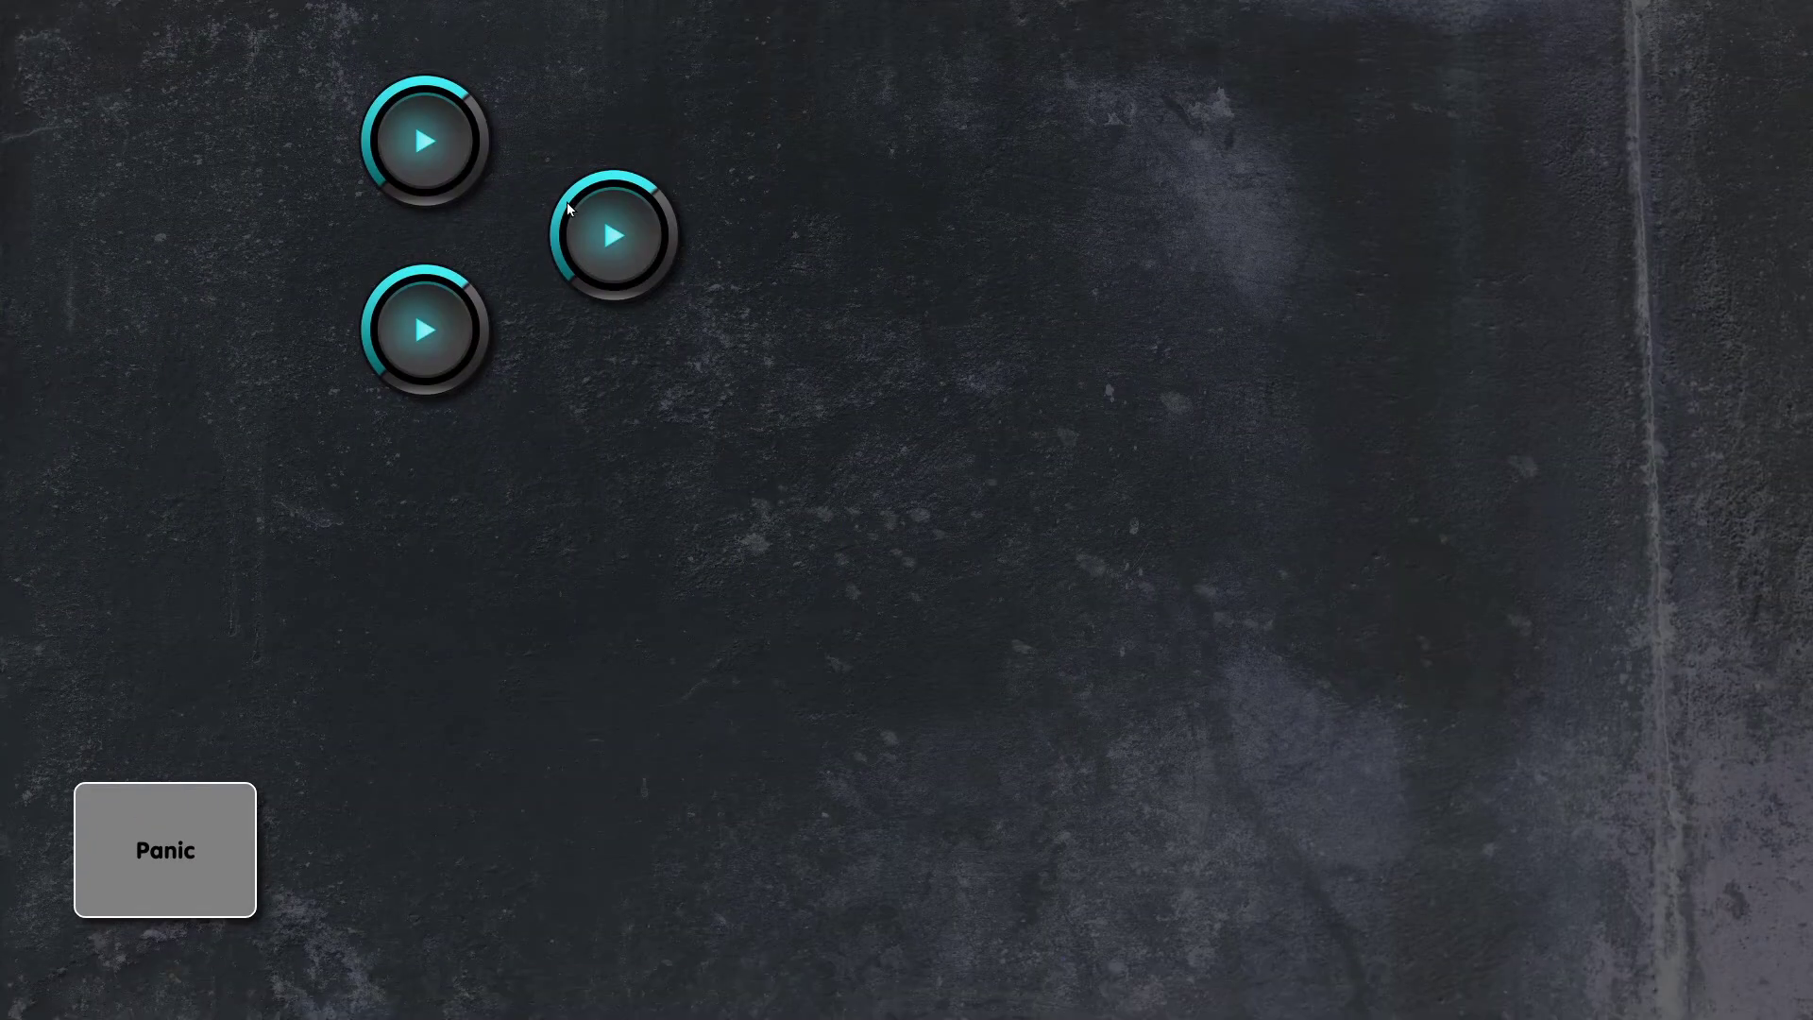
Step: Test the Panic button twice by starting the three round audio objects and stopping them with it
left_click(439, 128)
left_click(463, 294)
left_click(639, 246)
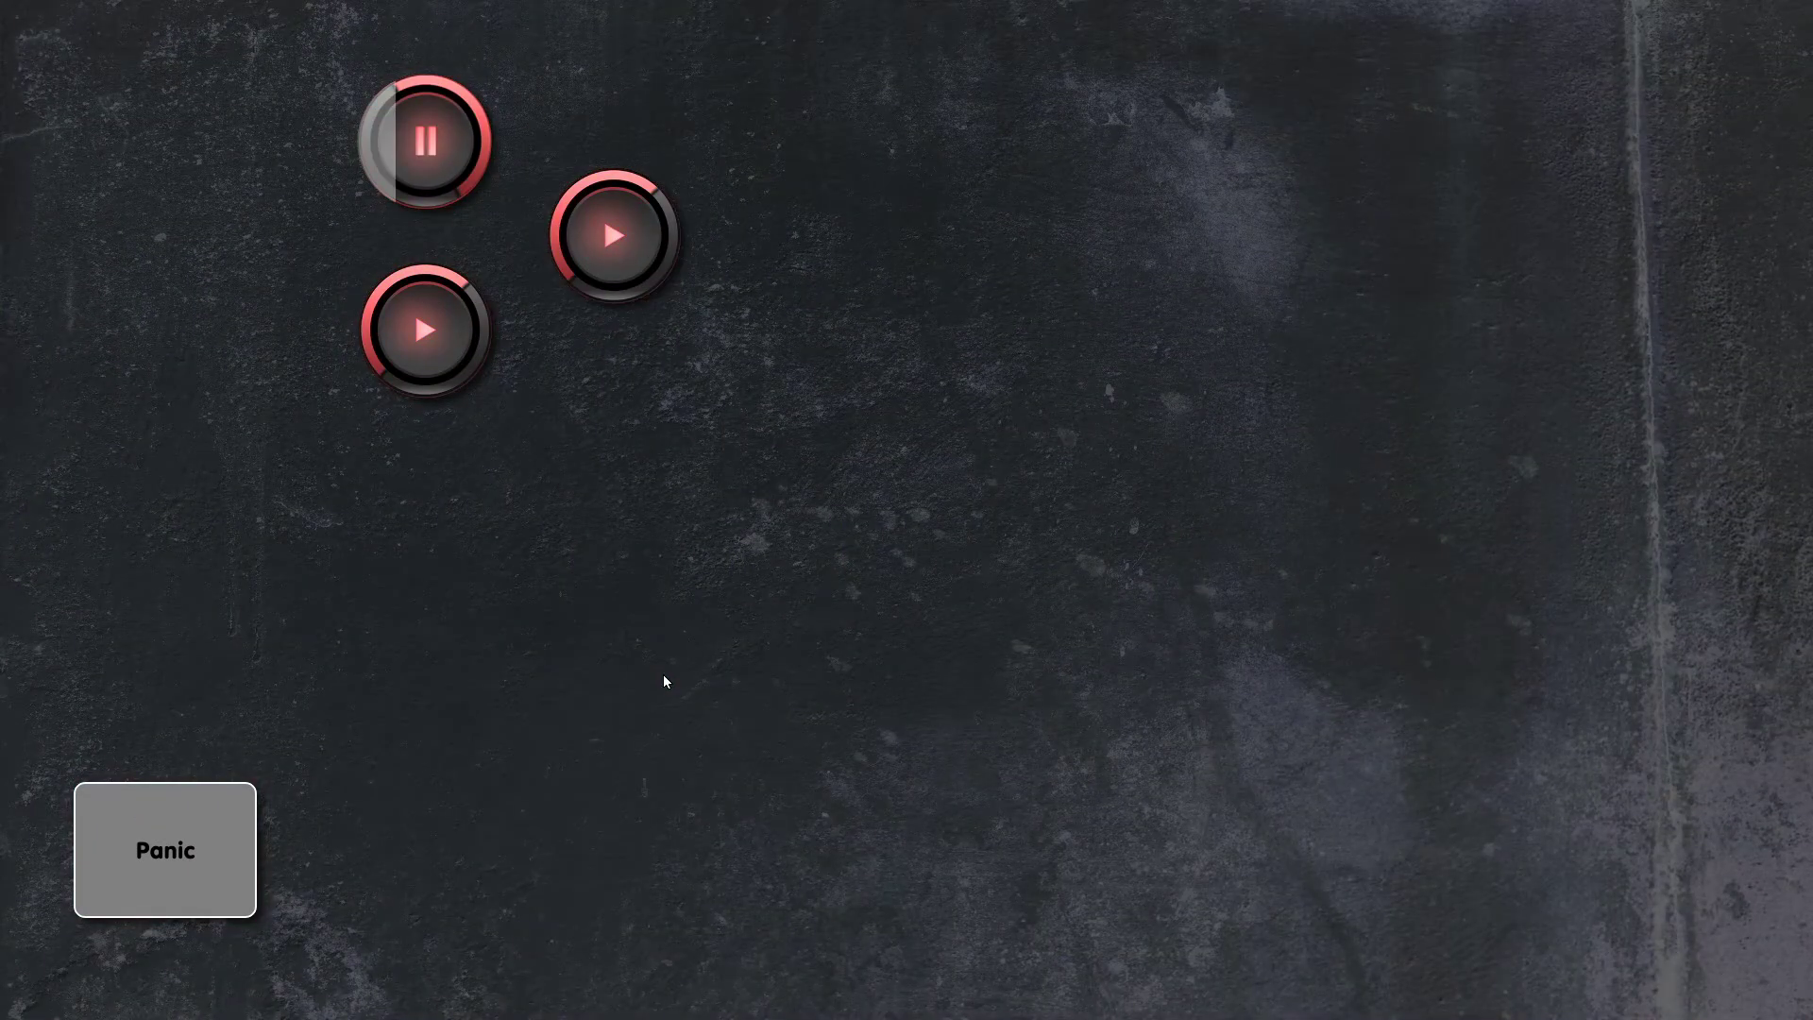
left_click(192, 839)
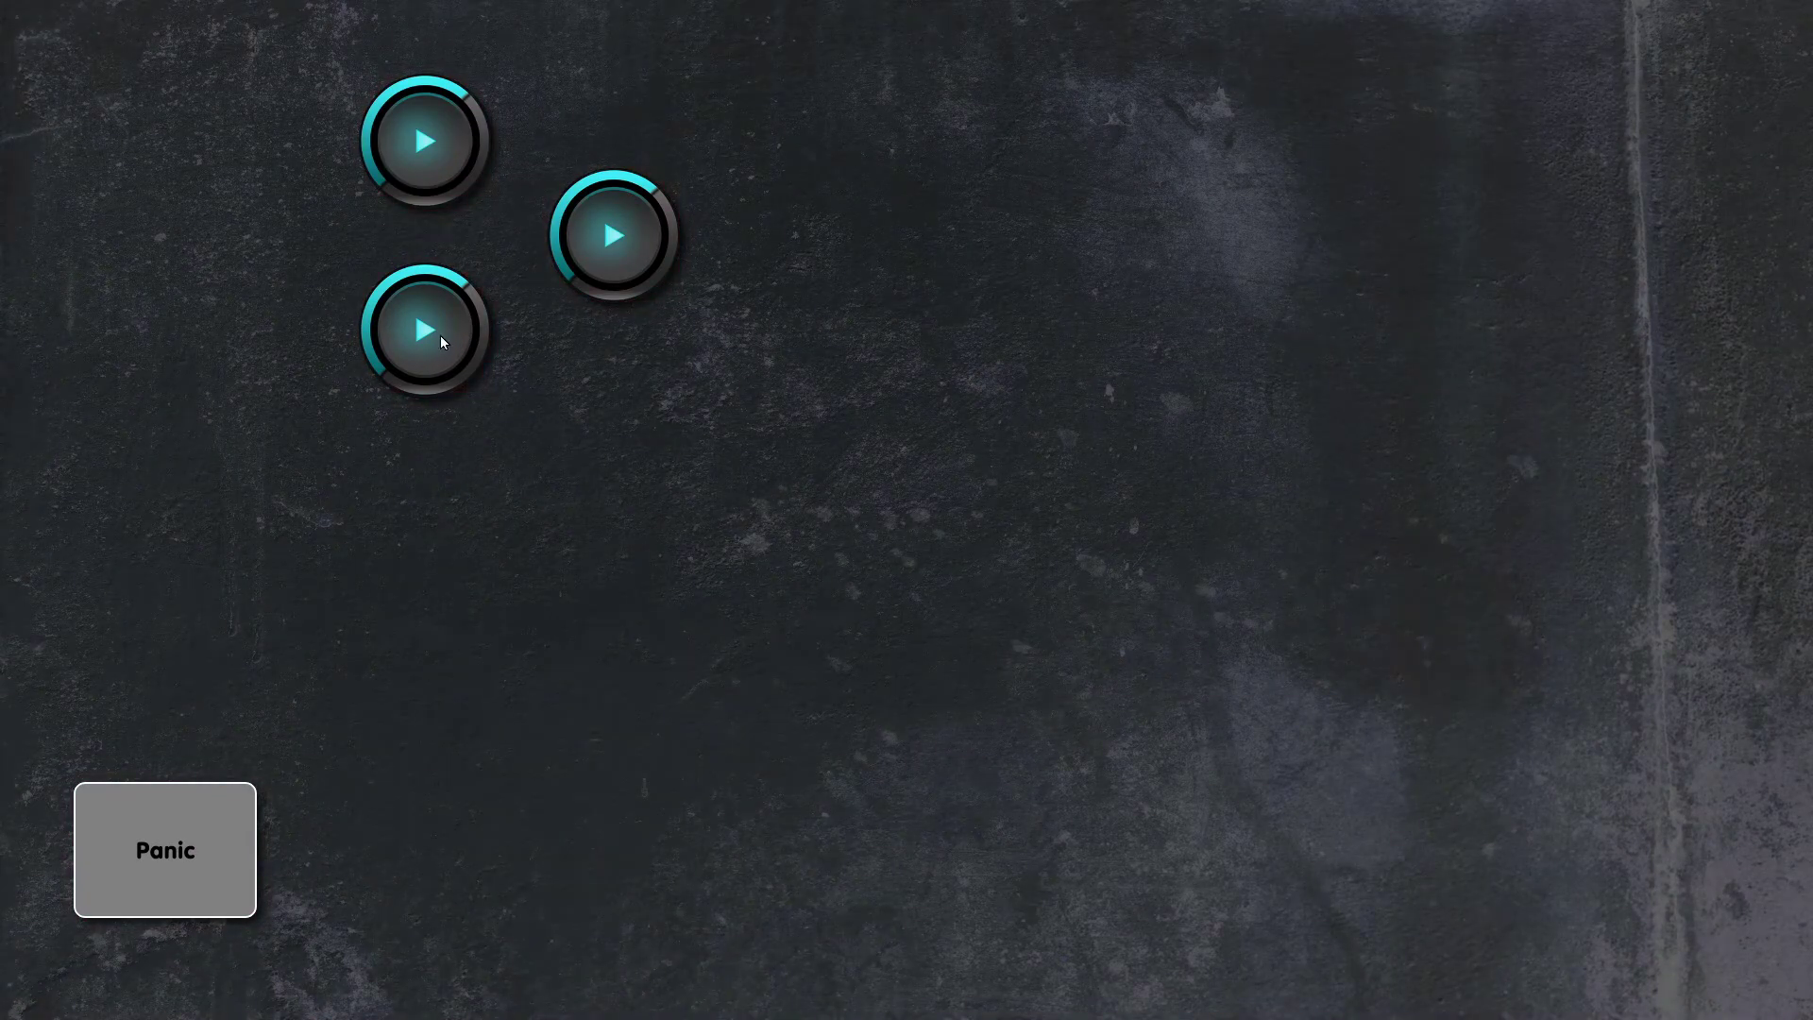
left_click(444, 152)
left_click(467, 317)
left_click(564, 261)
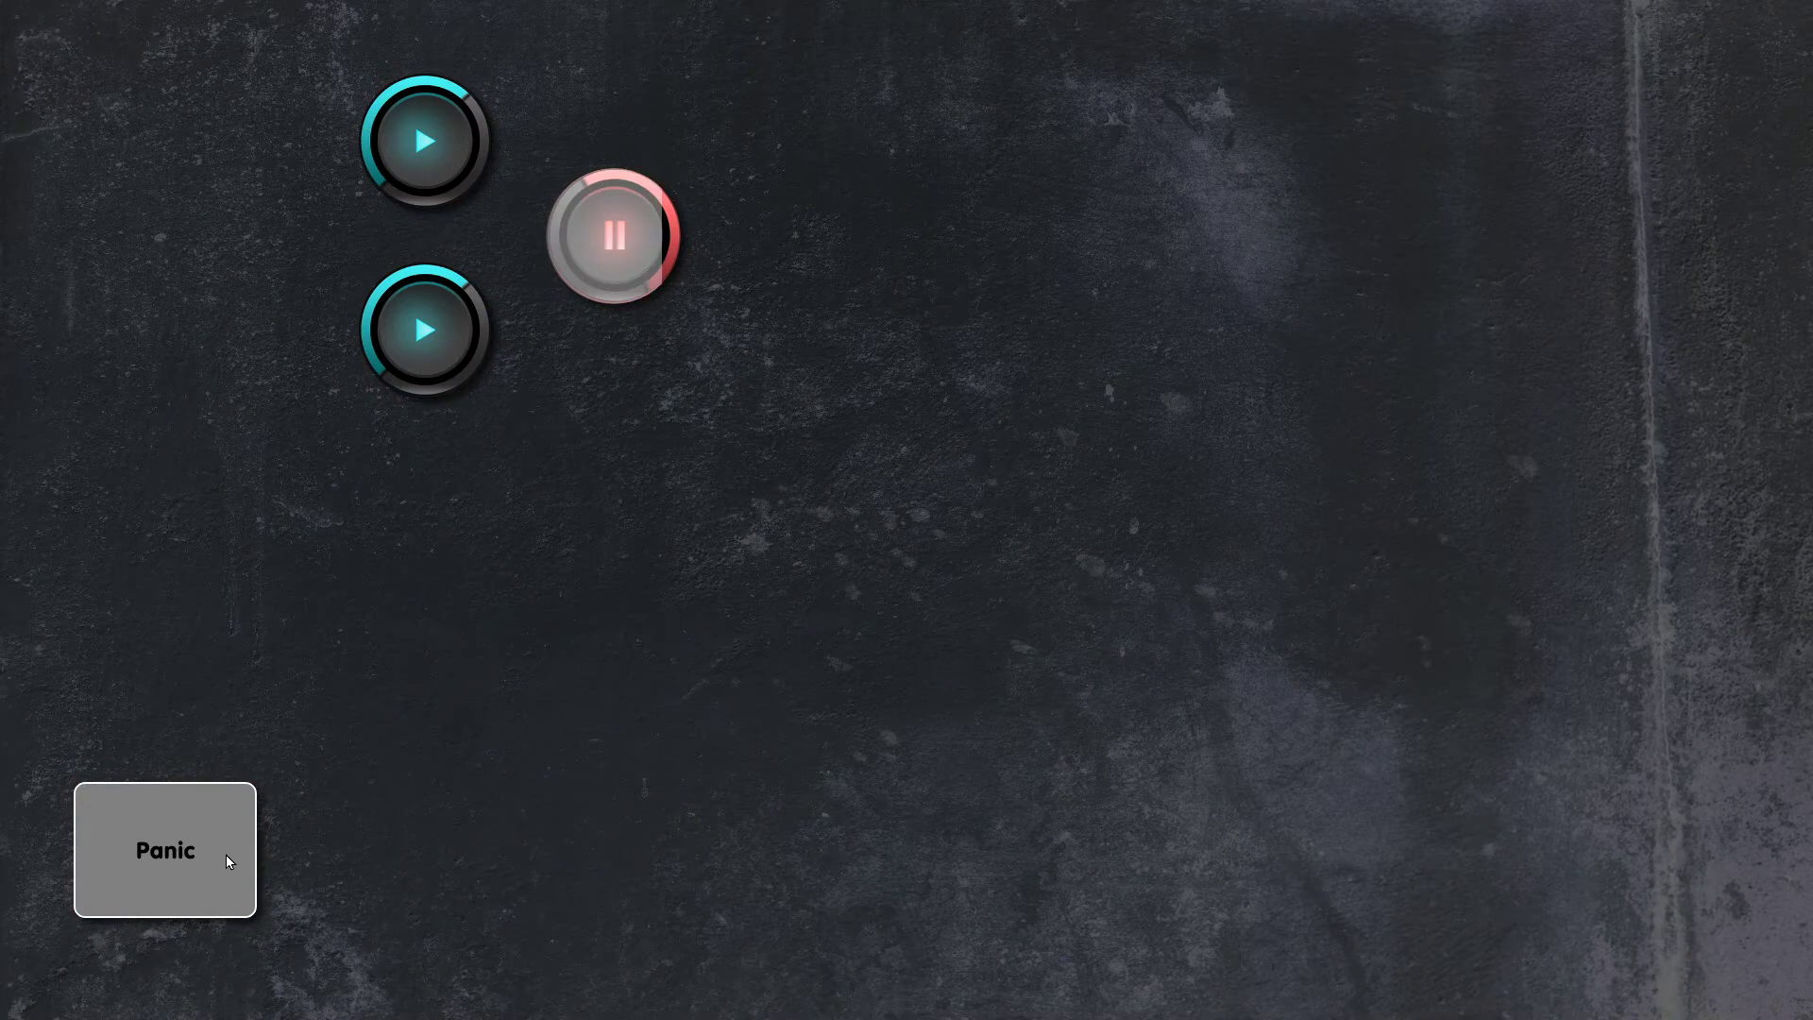
left_click(225, 860)
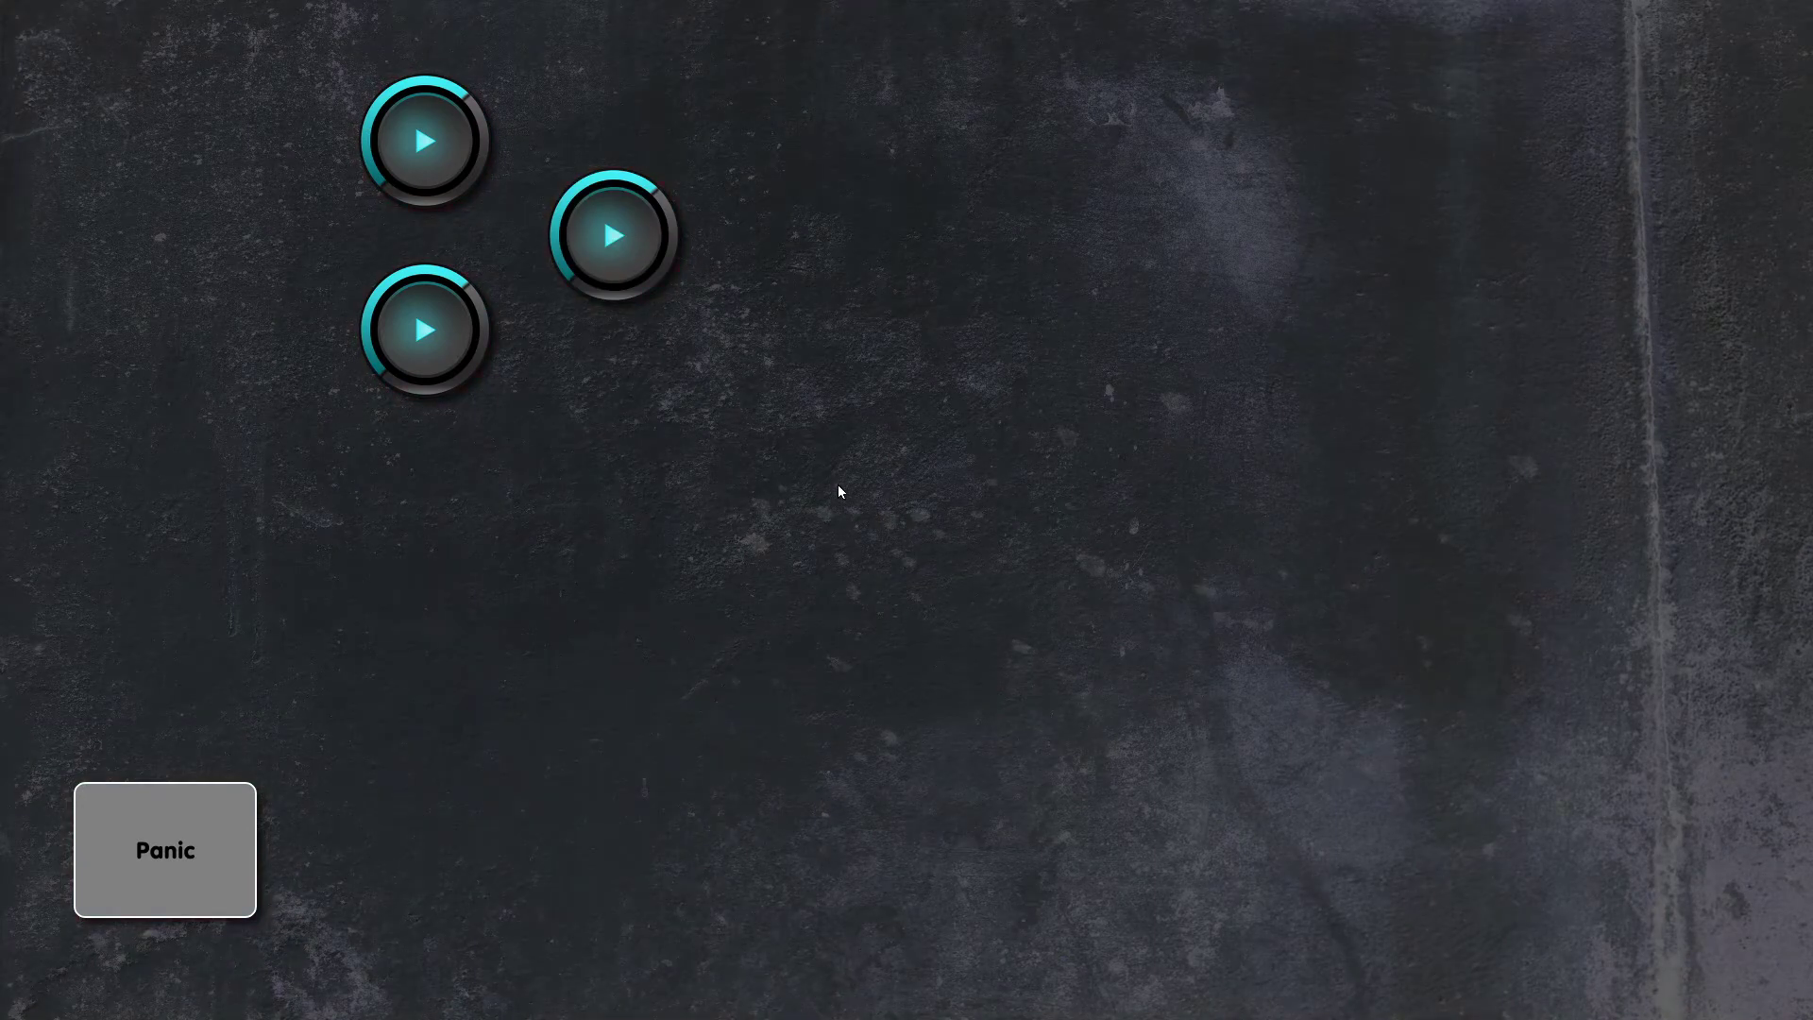
Step: Reopen the editor and change the Panic button's action to Stop Group
left_click(1086, 564)
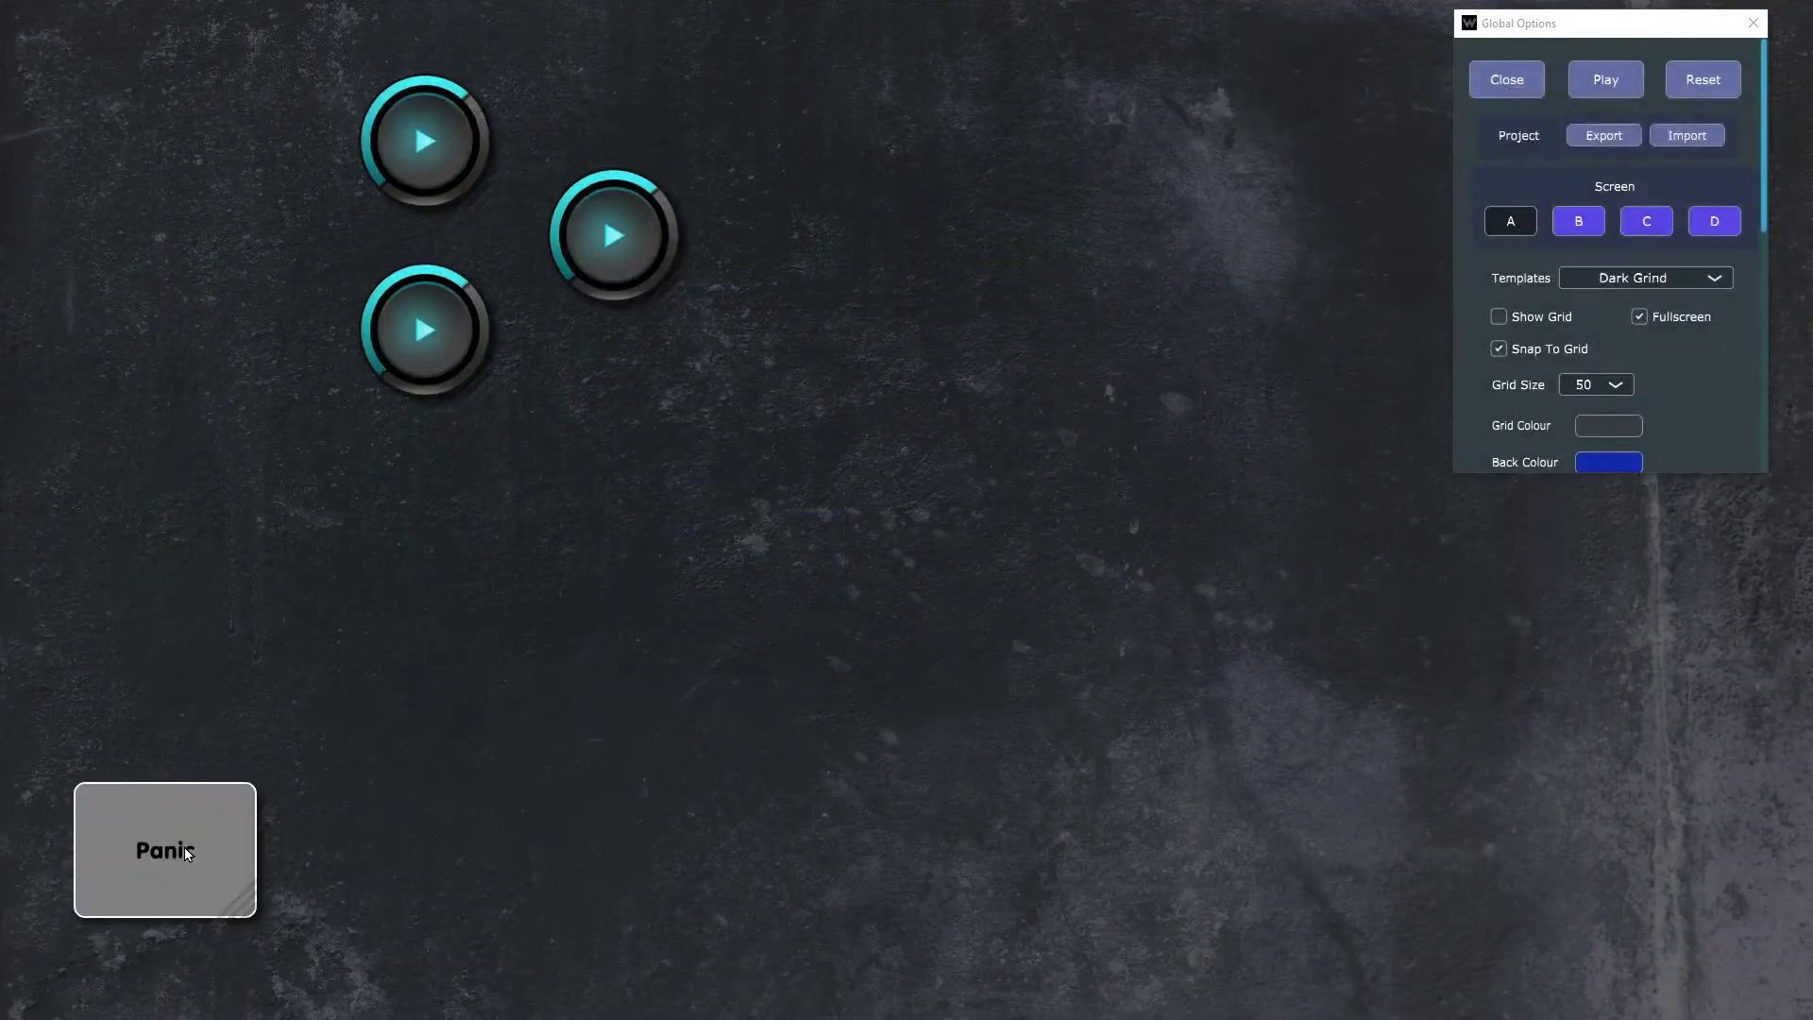
left_click(182, 848)
scroll(1685, 744, "down", 10)
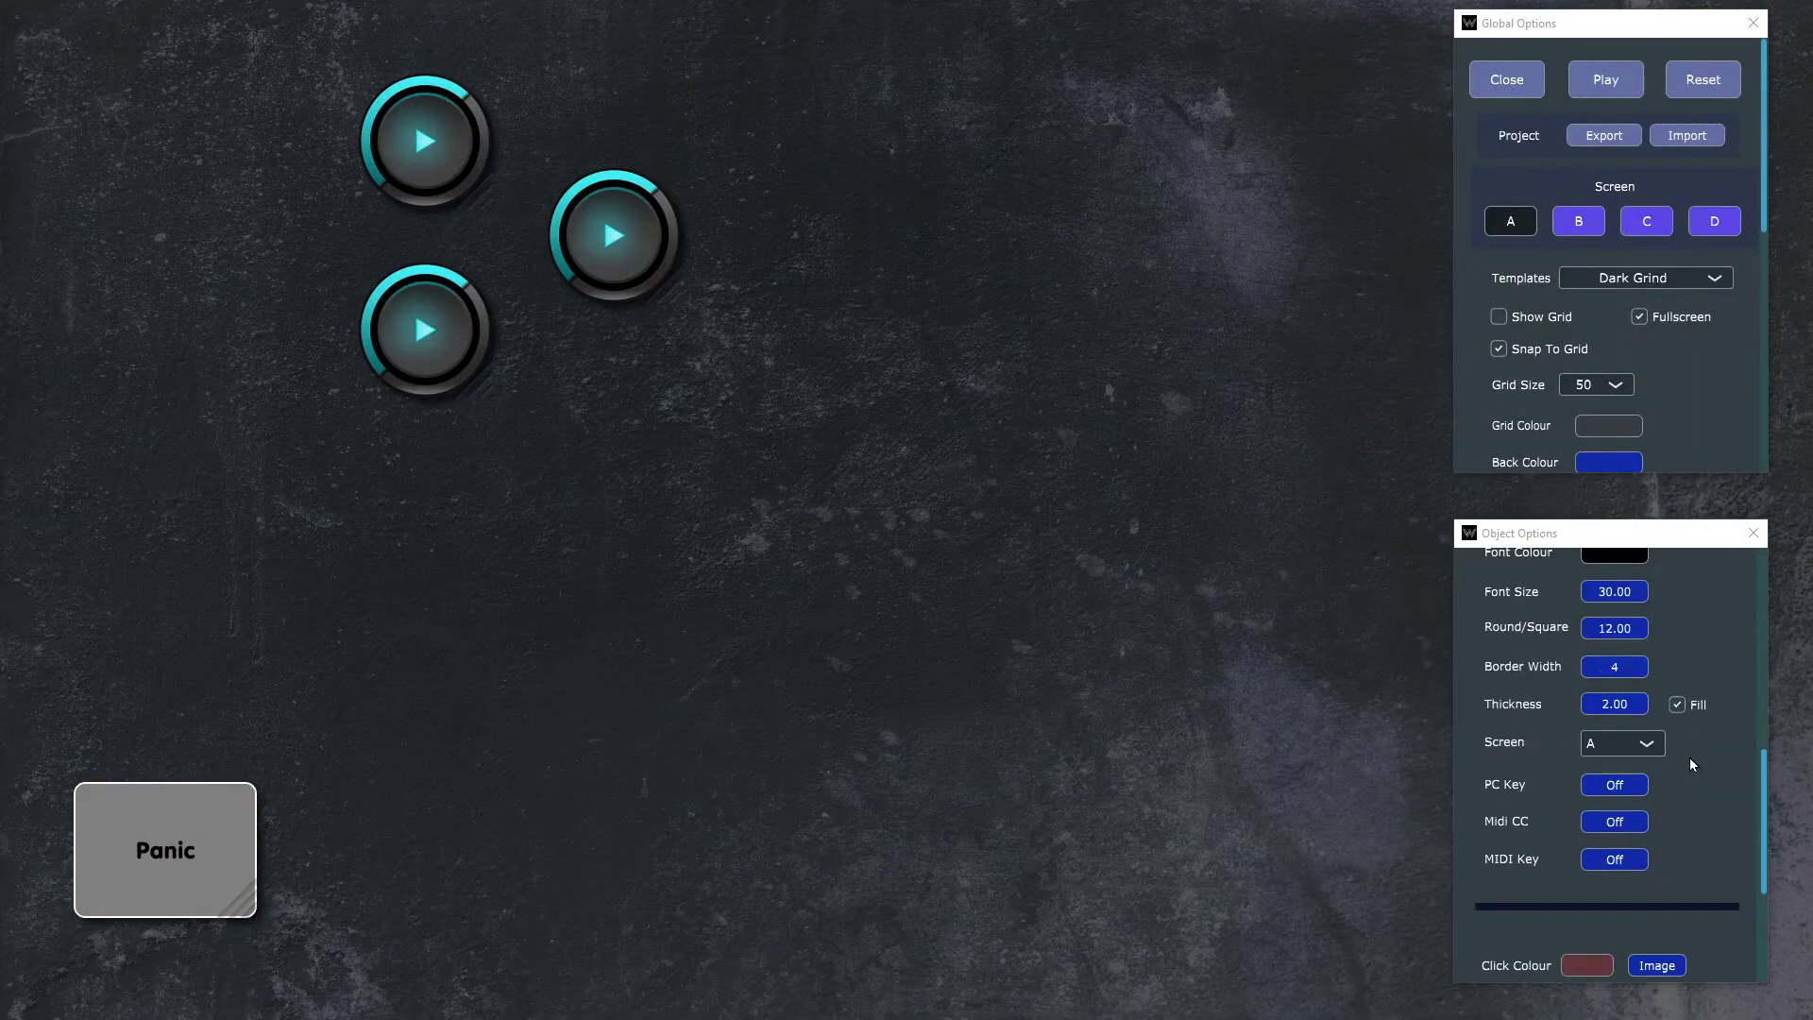
scroll(1698, 761, "down", 1)
left_click(1700, 786)
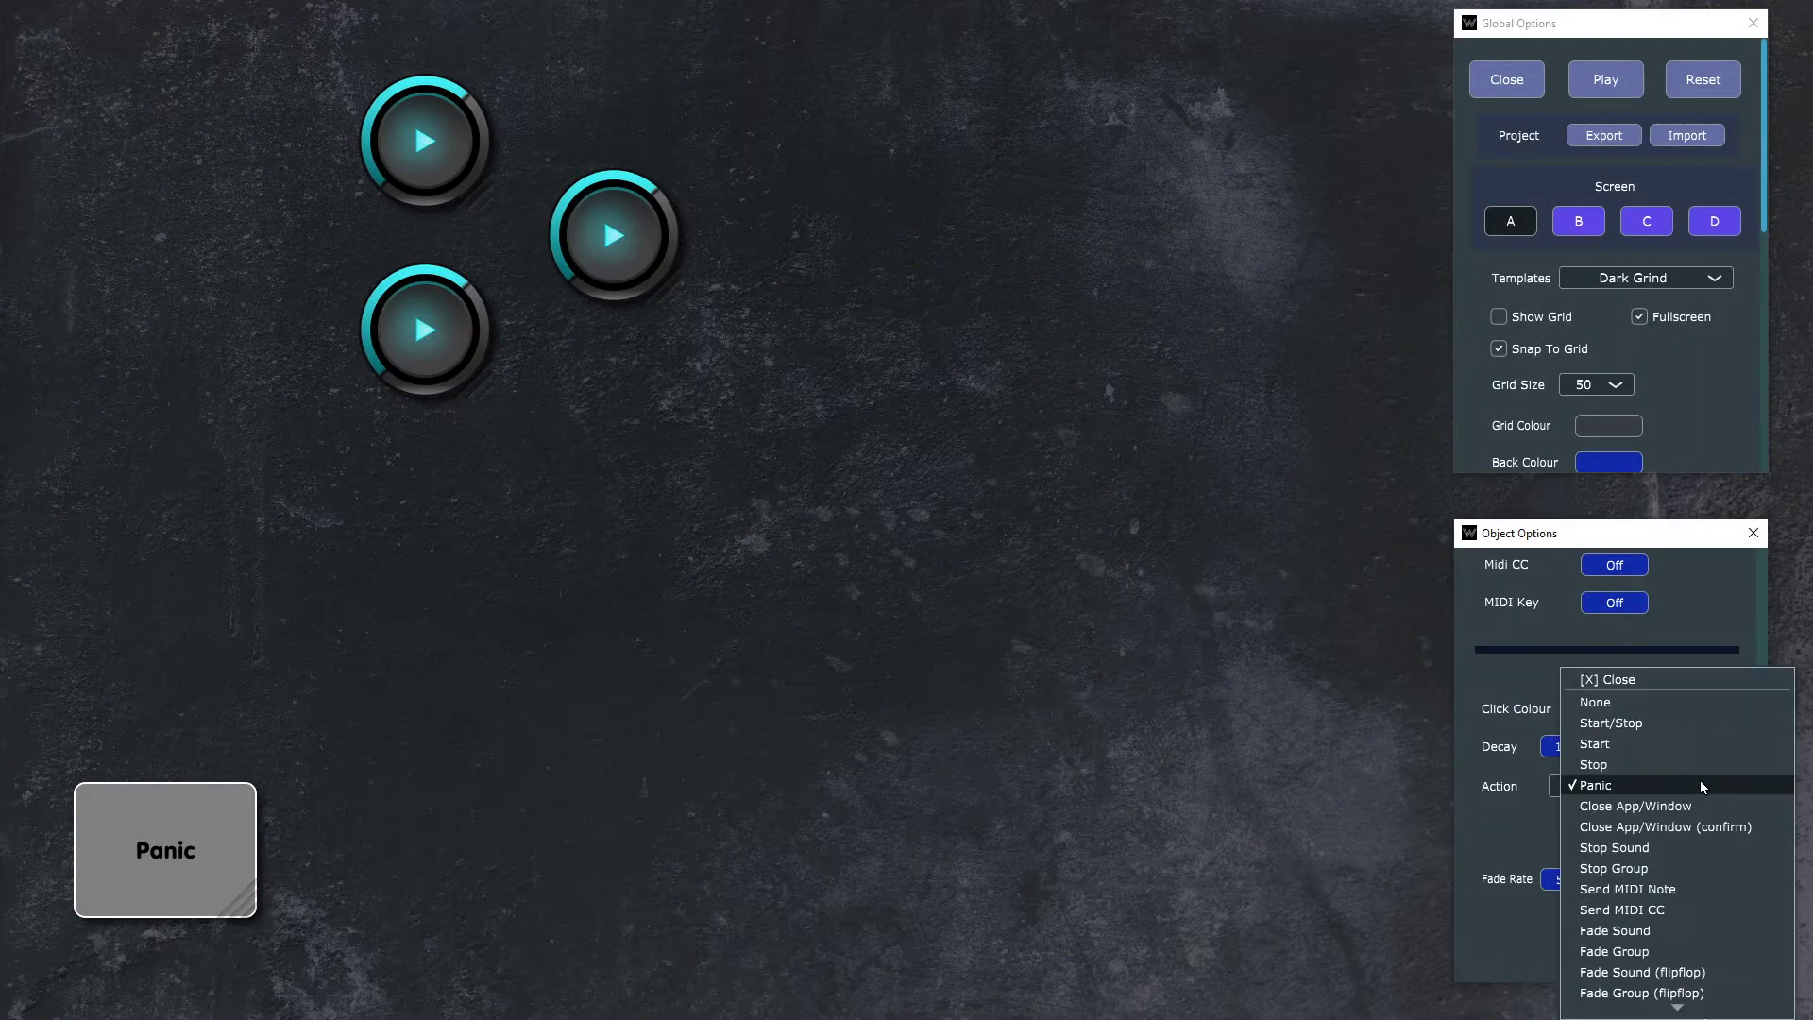
scroll(1701, 782, "down", 3)
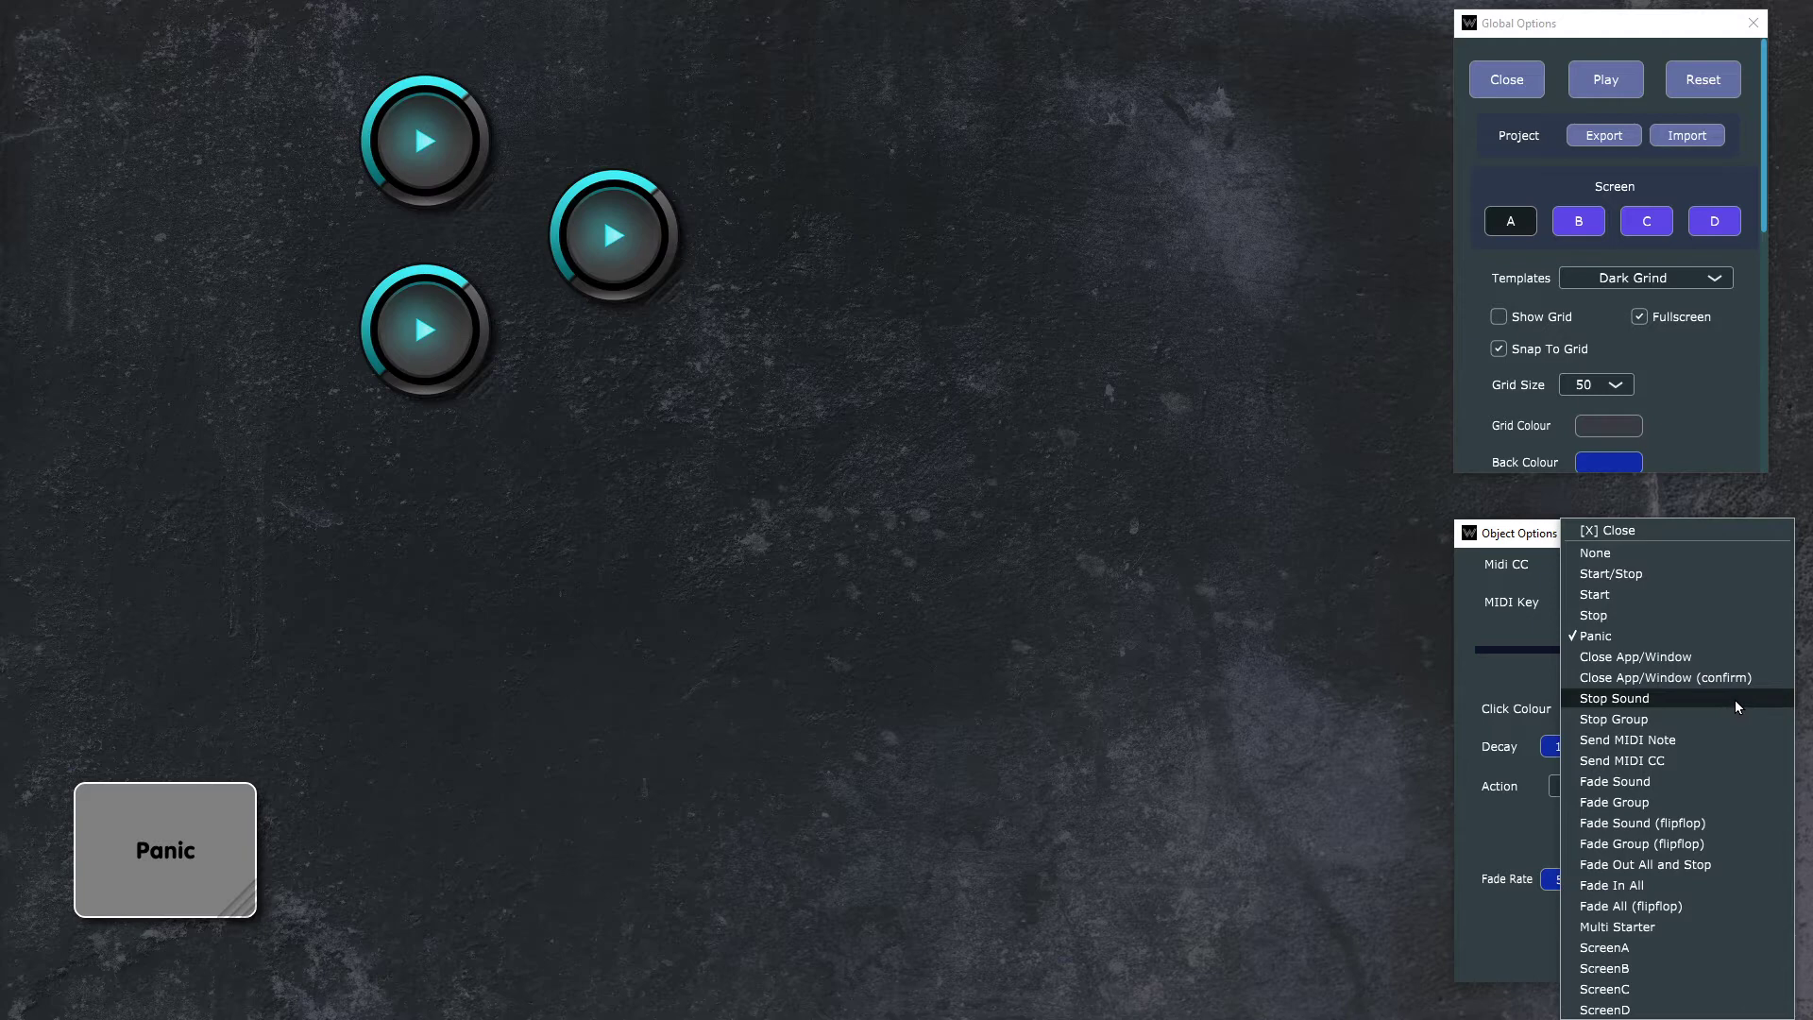
left_click(1681, 724)
Step: Rename the Panic button as Stop Drums 2
scroll(1609, 728, "up", 5)
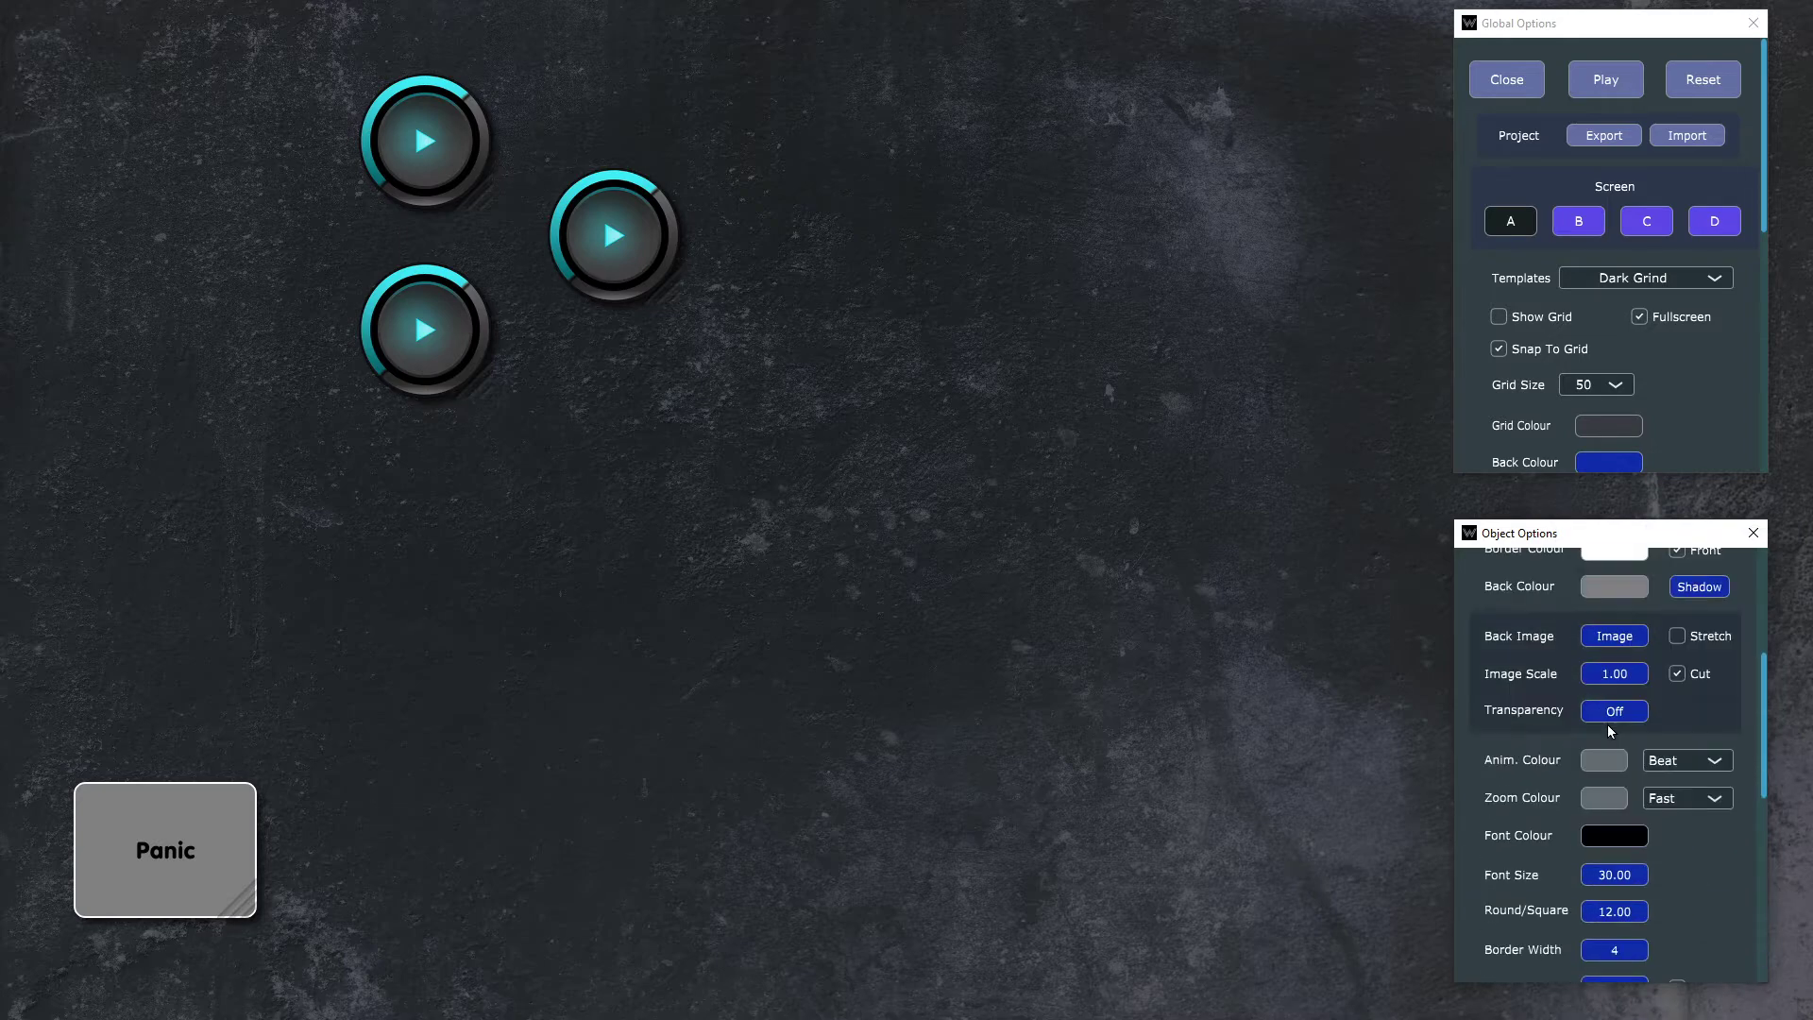
scroll(1608, 724, "up", 5)
left_click(1623, 671)
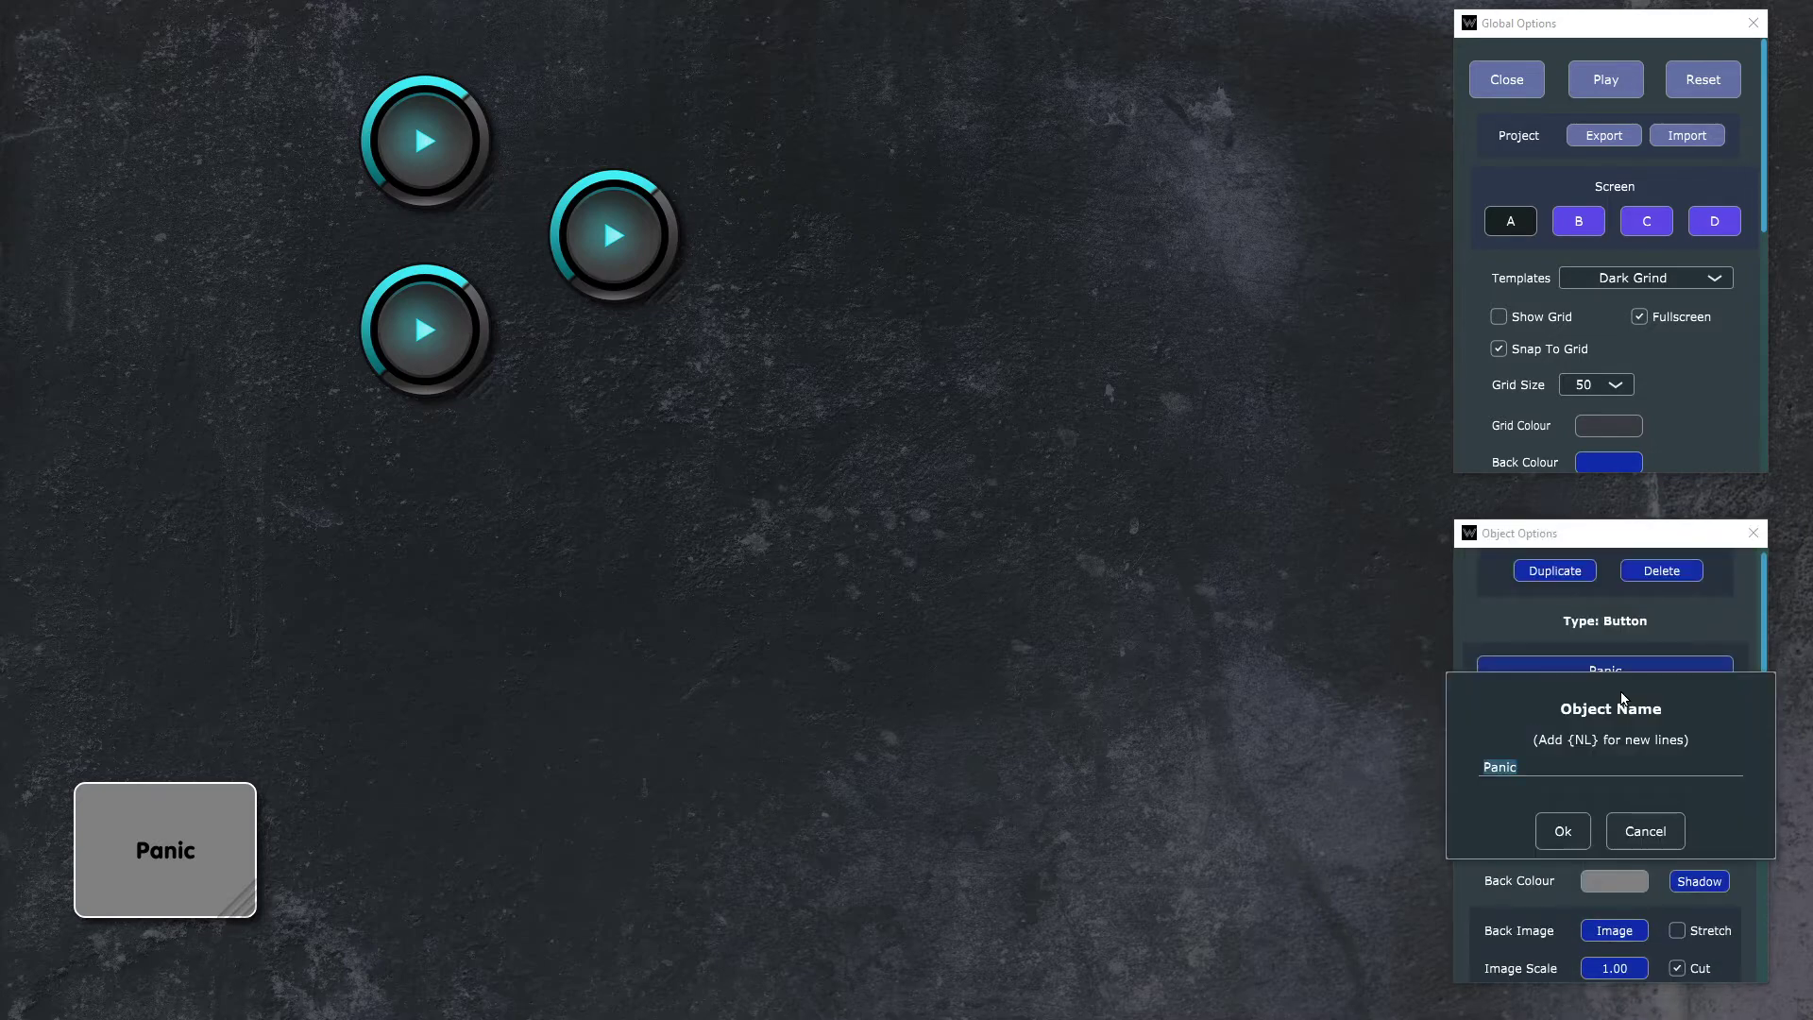
type("Stop Drums 2")
key("Return")
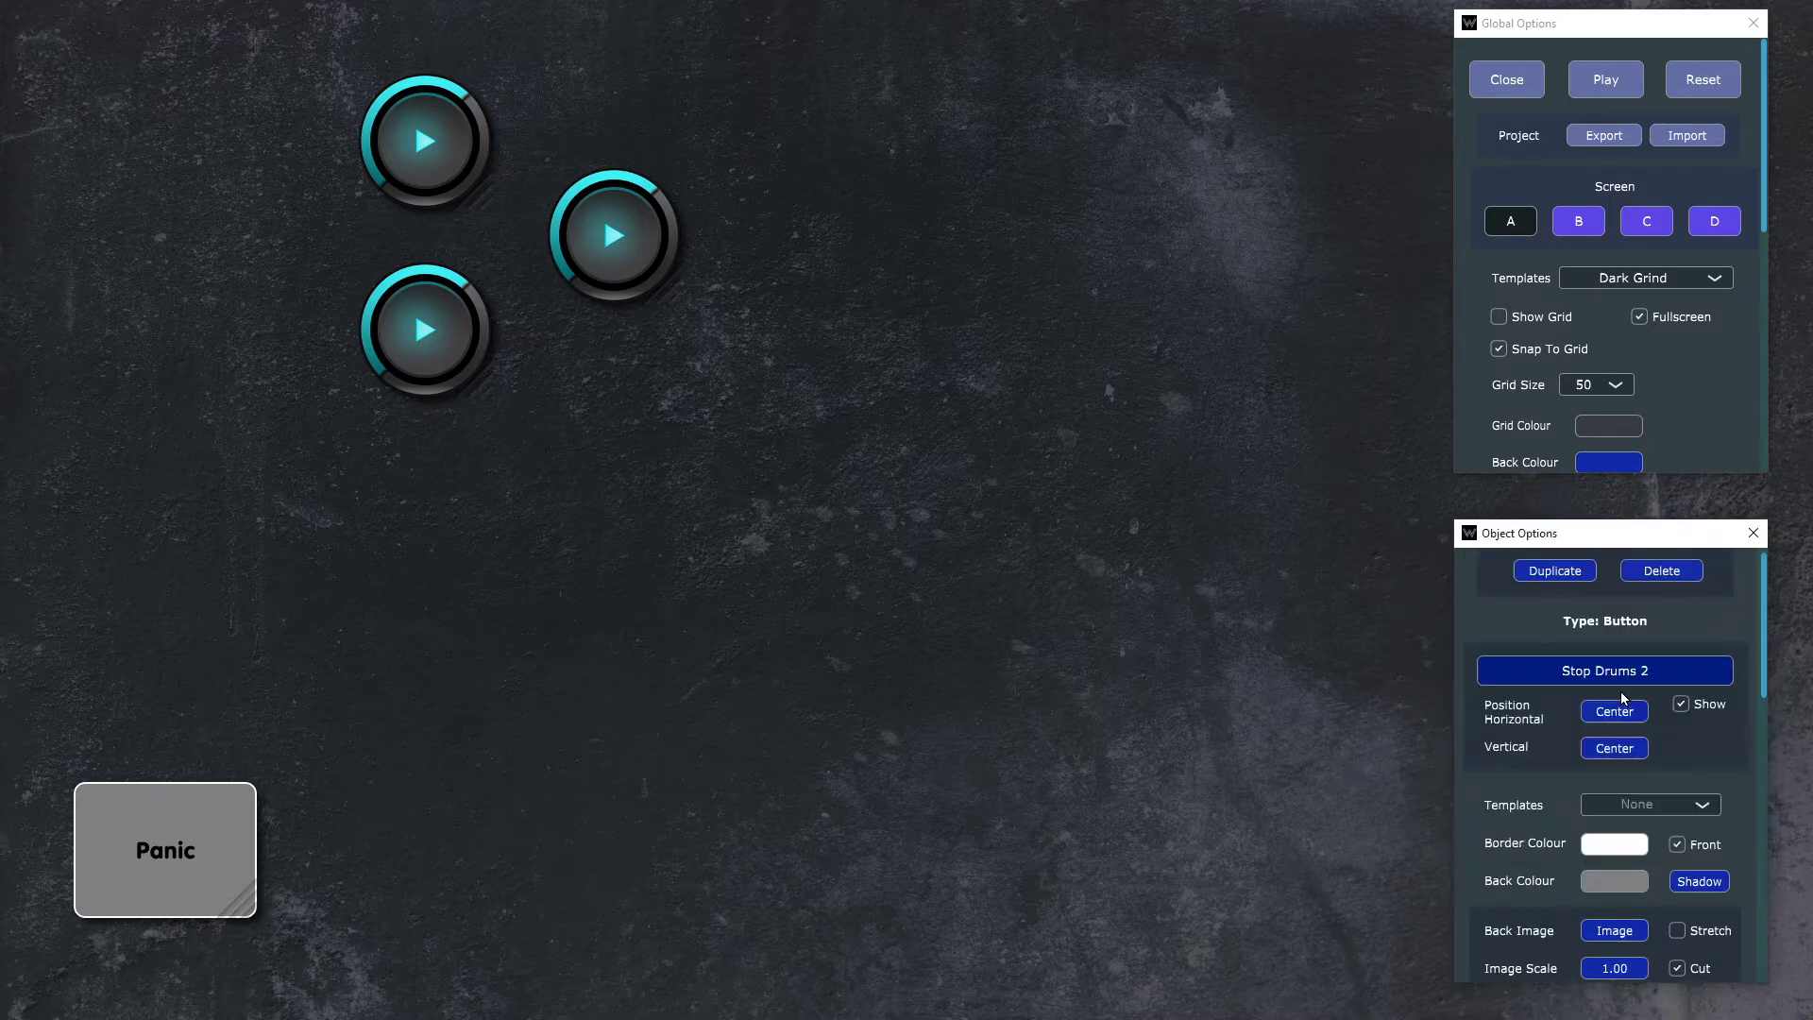
Step: Assign the Drums2 group to the Stop Drums 2 button's action and test it on the single audio object beside the stacked pair
scroll(1669, 734, "down", 10)
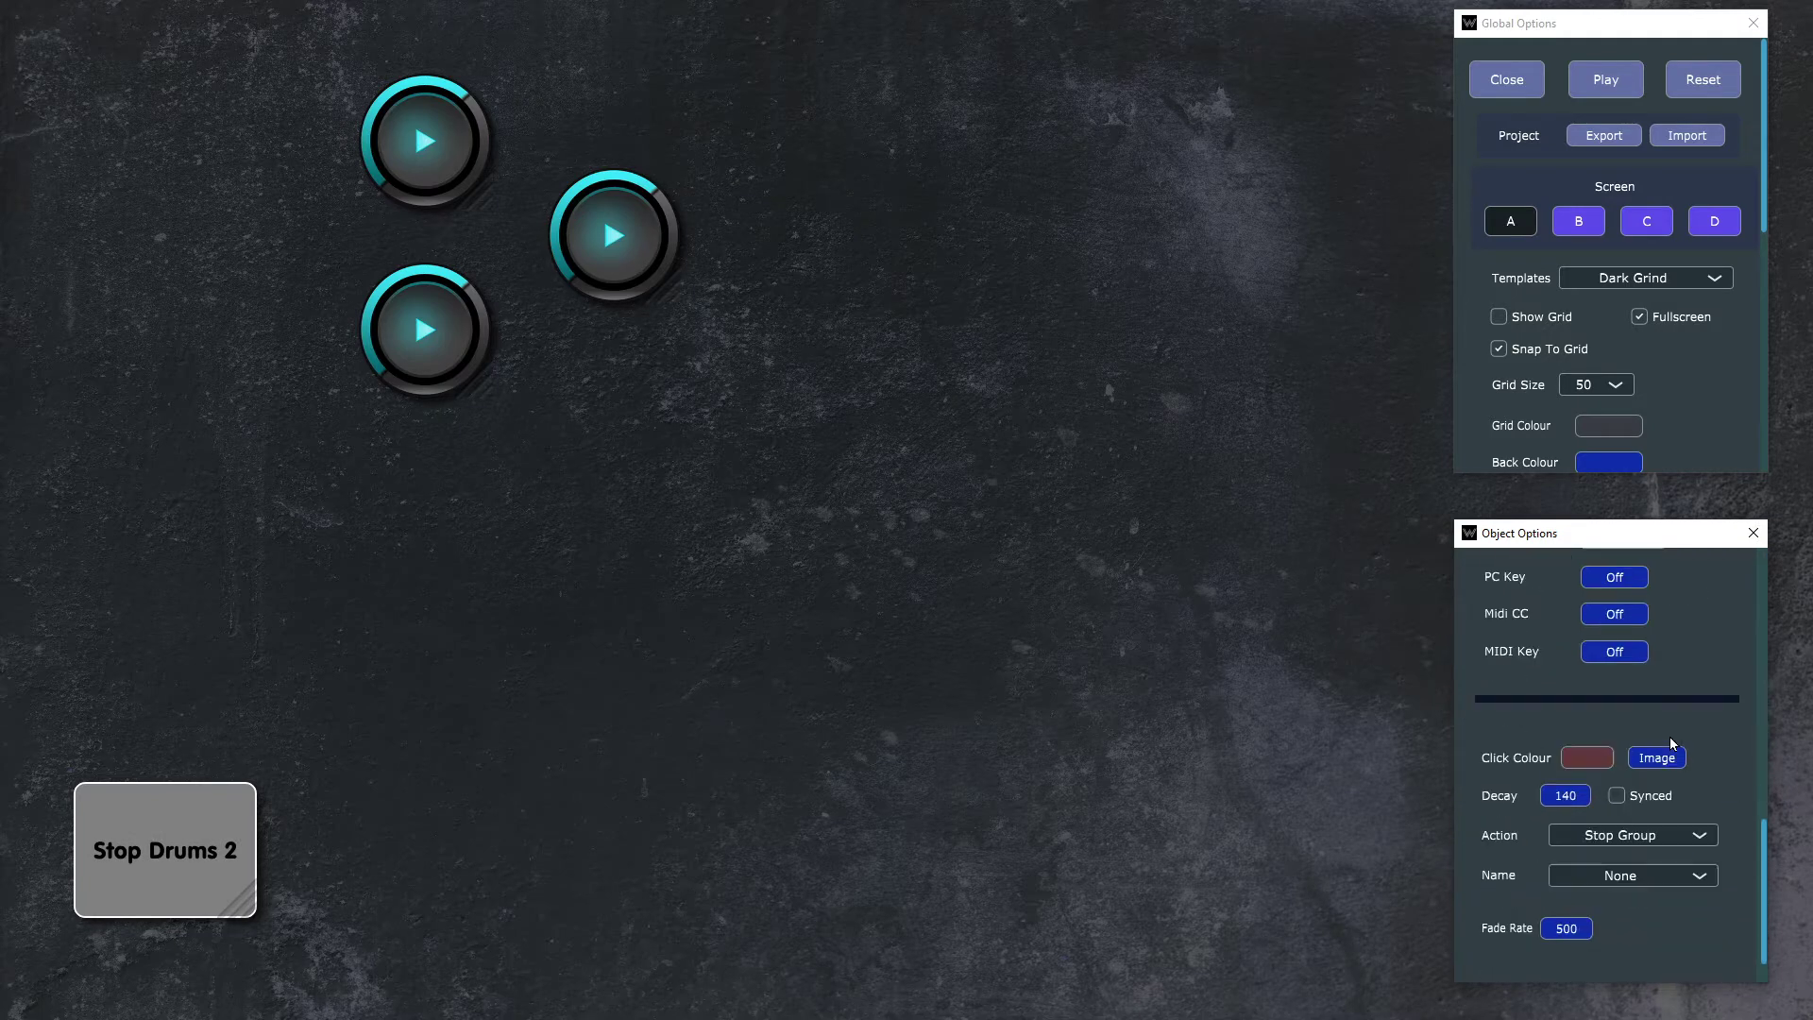
left_click(1651, 880)
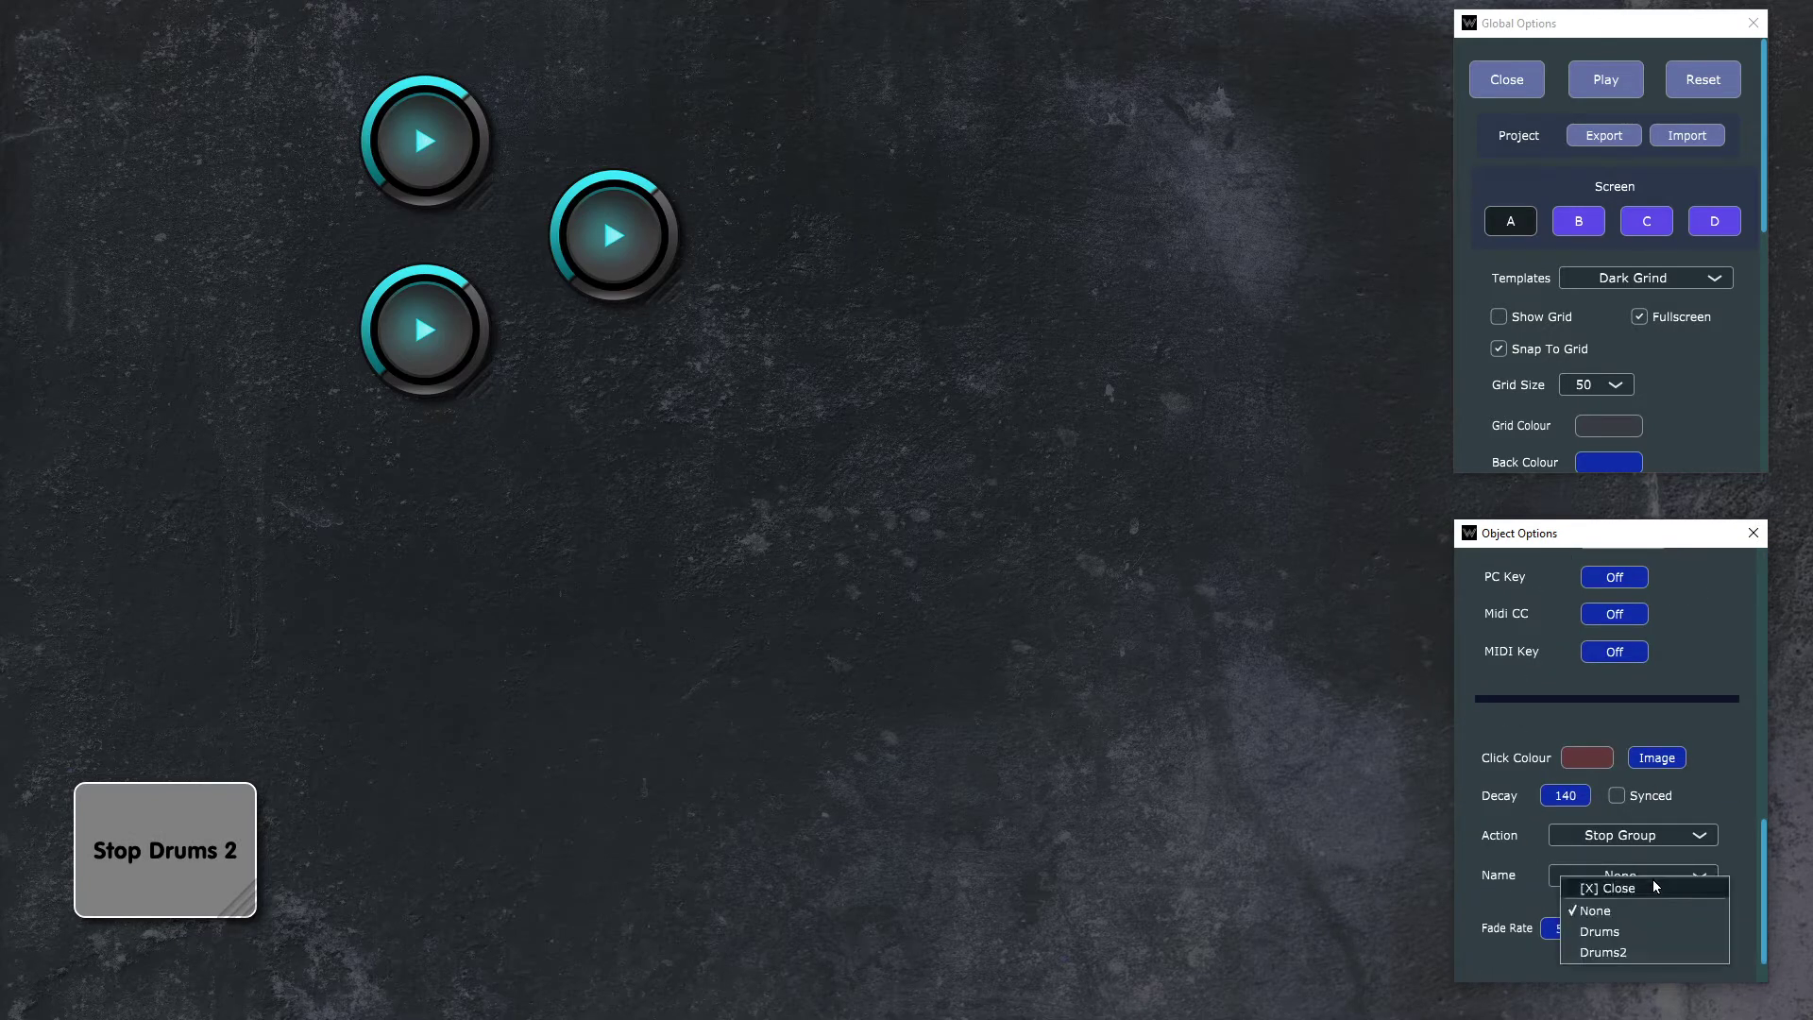
left_click(1649, 950)
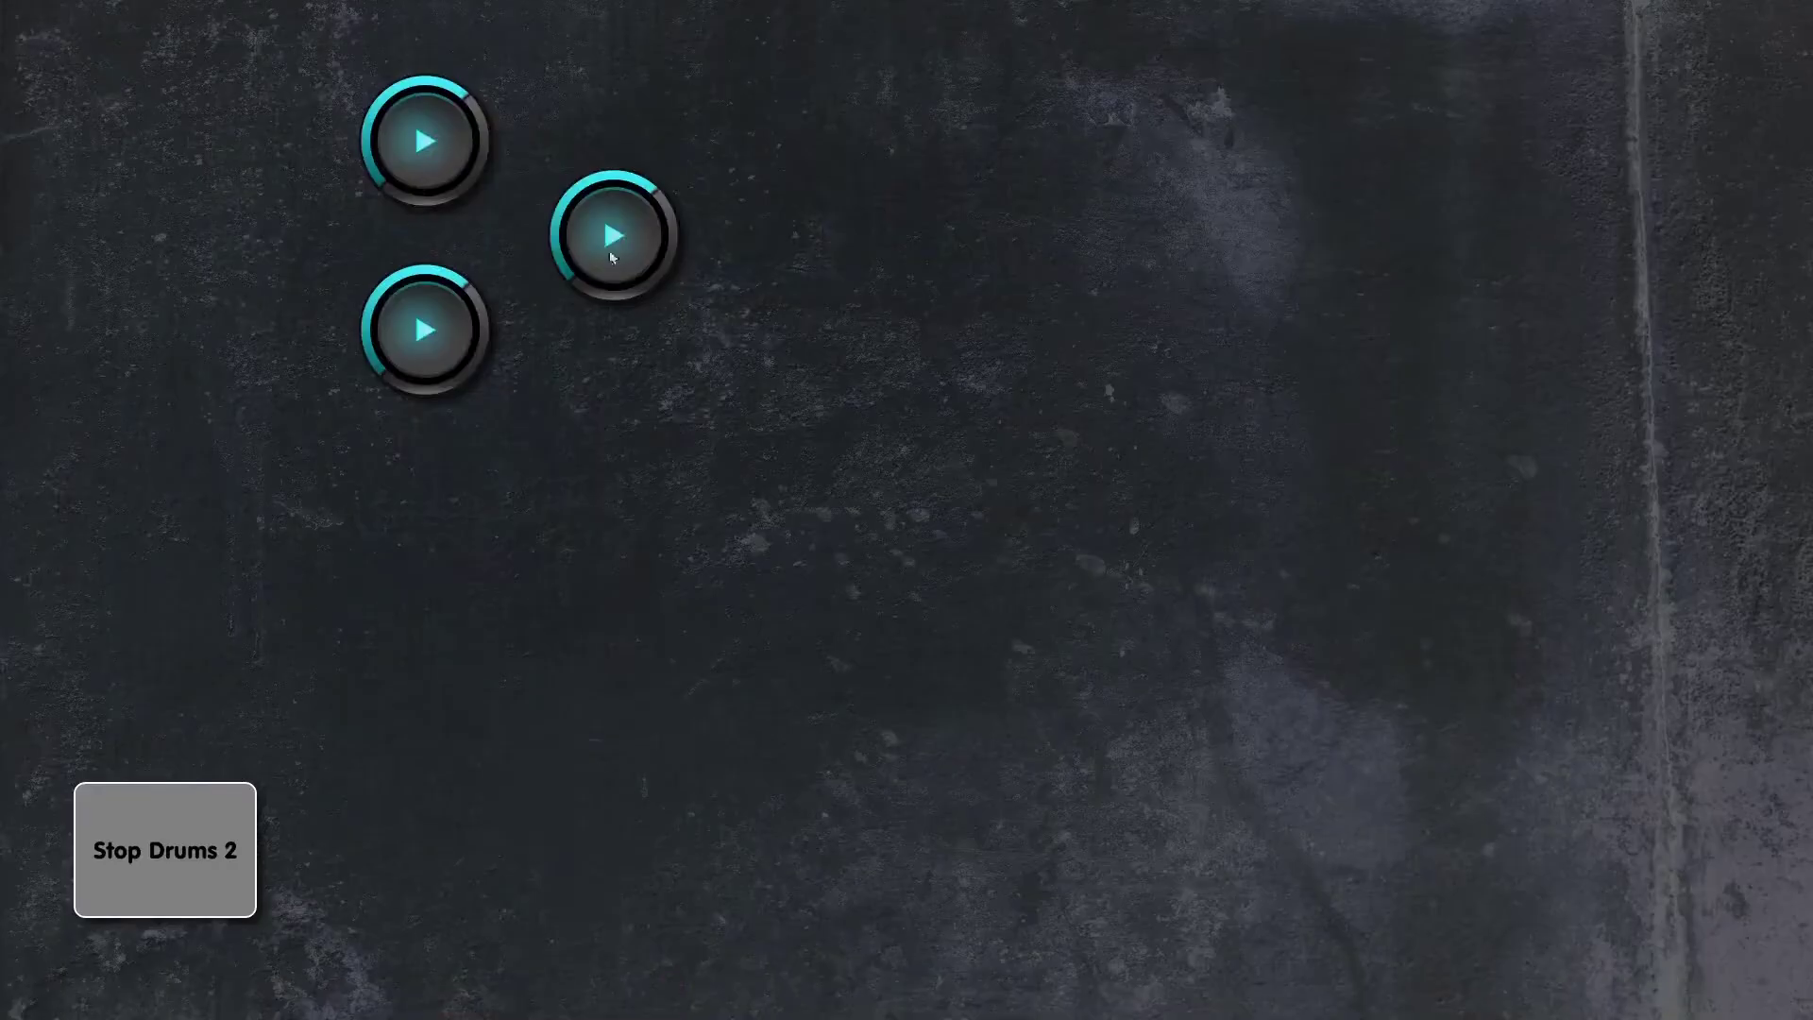
left_click(619, 274)
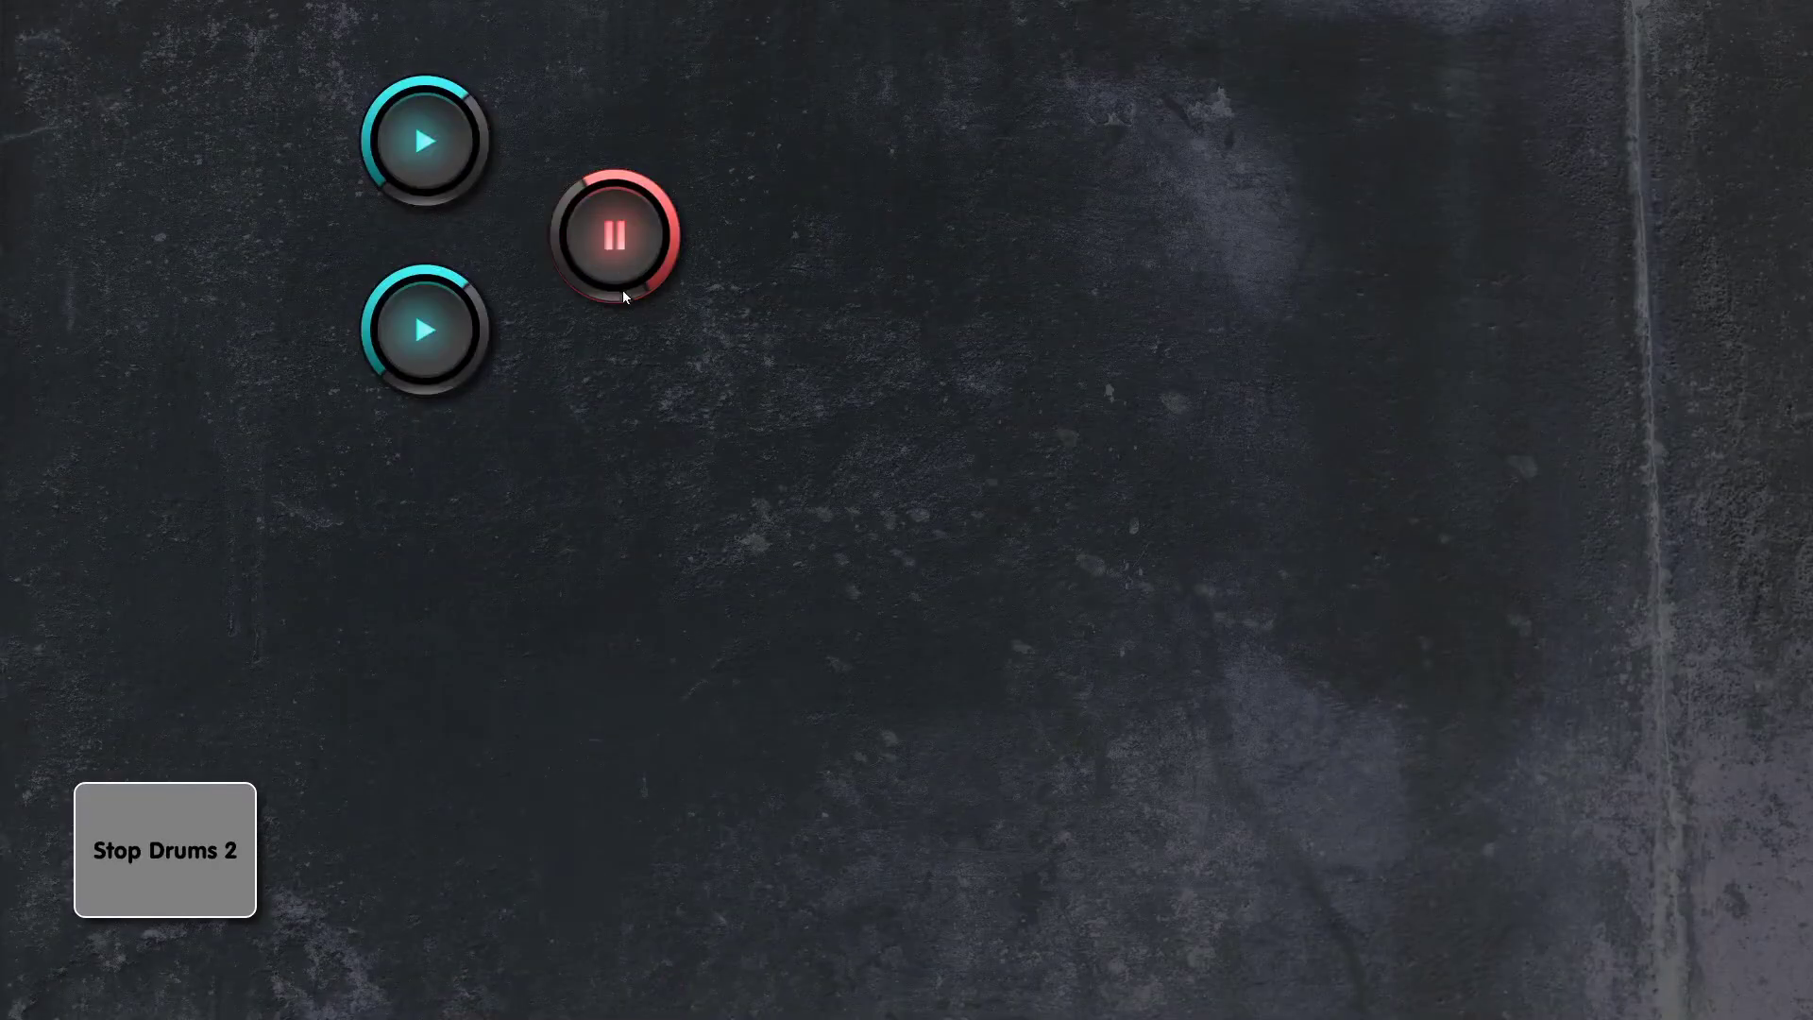
left_click(170, 843)
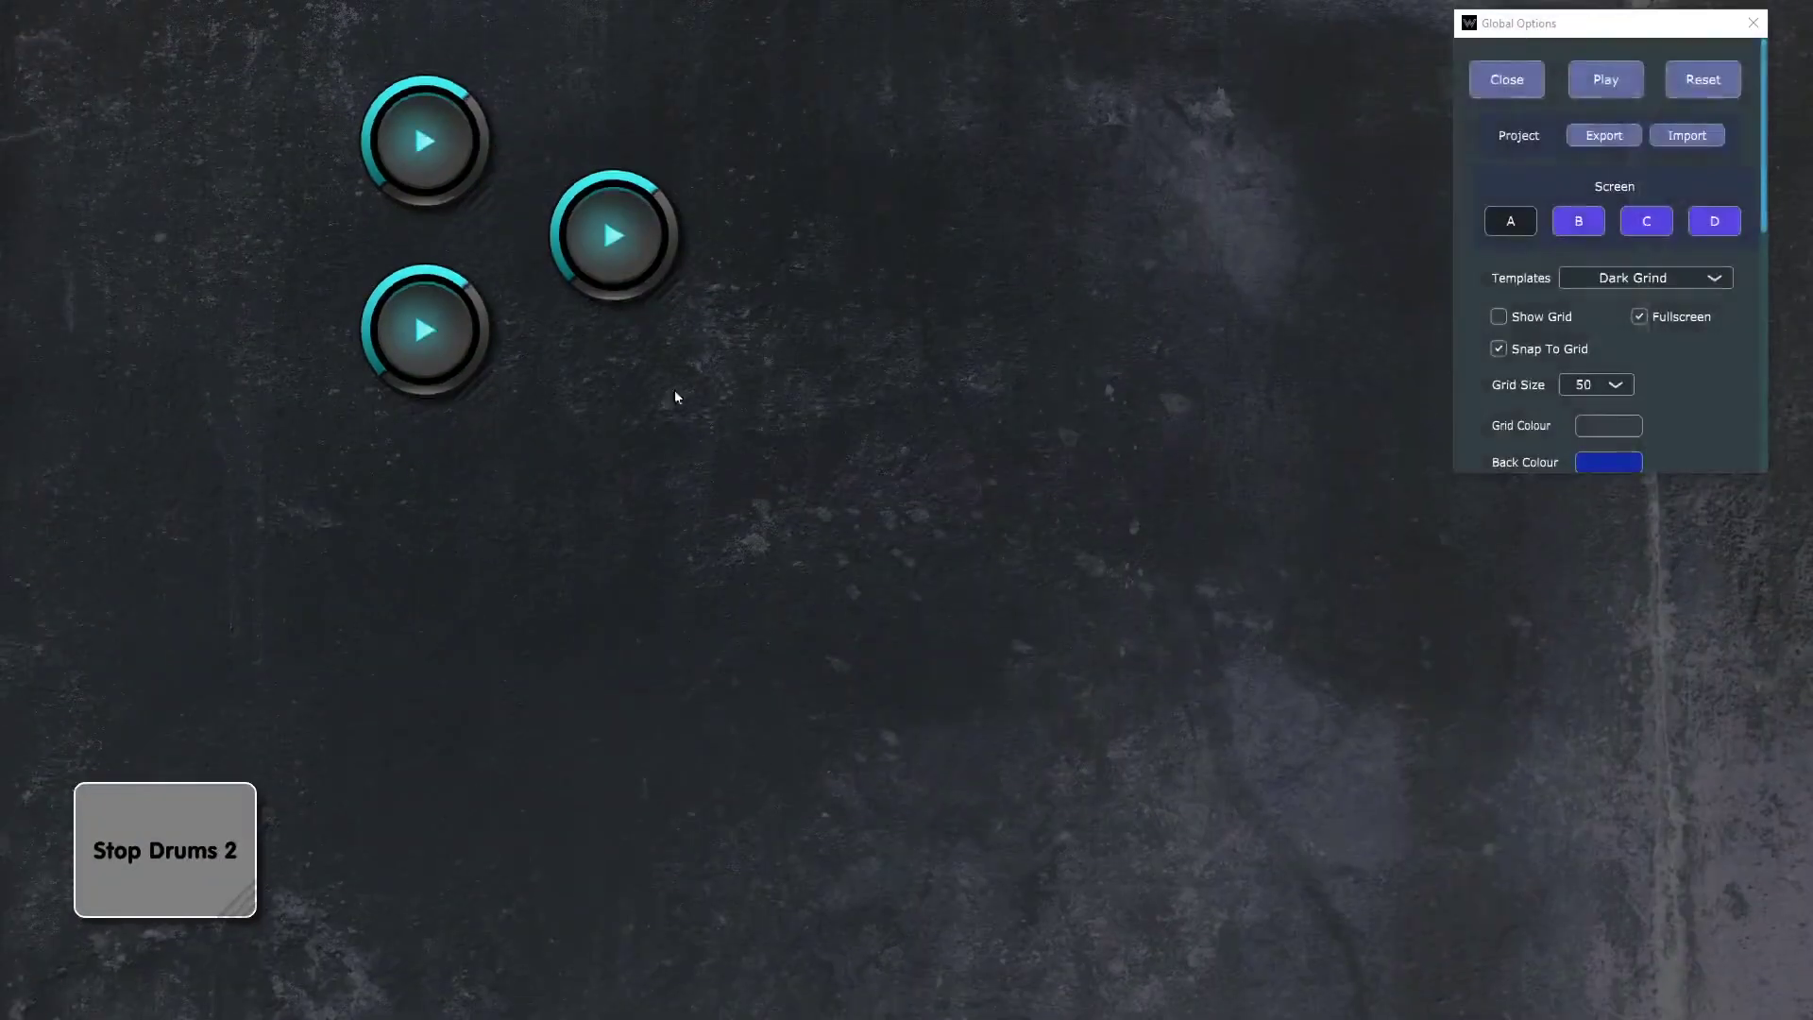
Step: Reopen the Stop Drums 2 button's options and set its click decay to 800
left_click(198, 835)
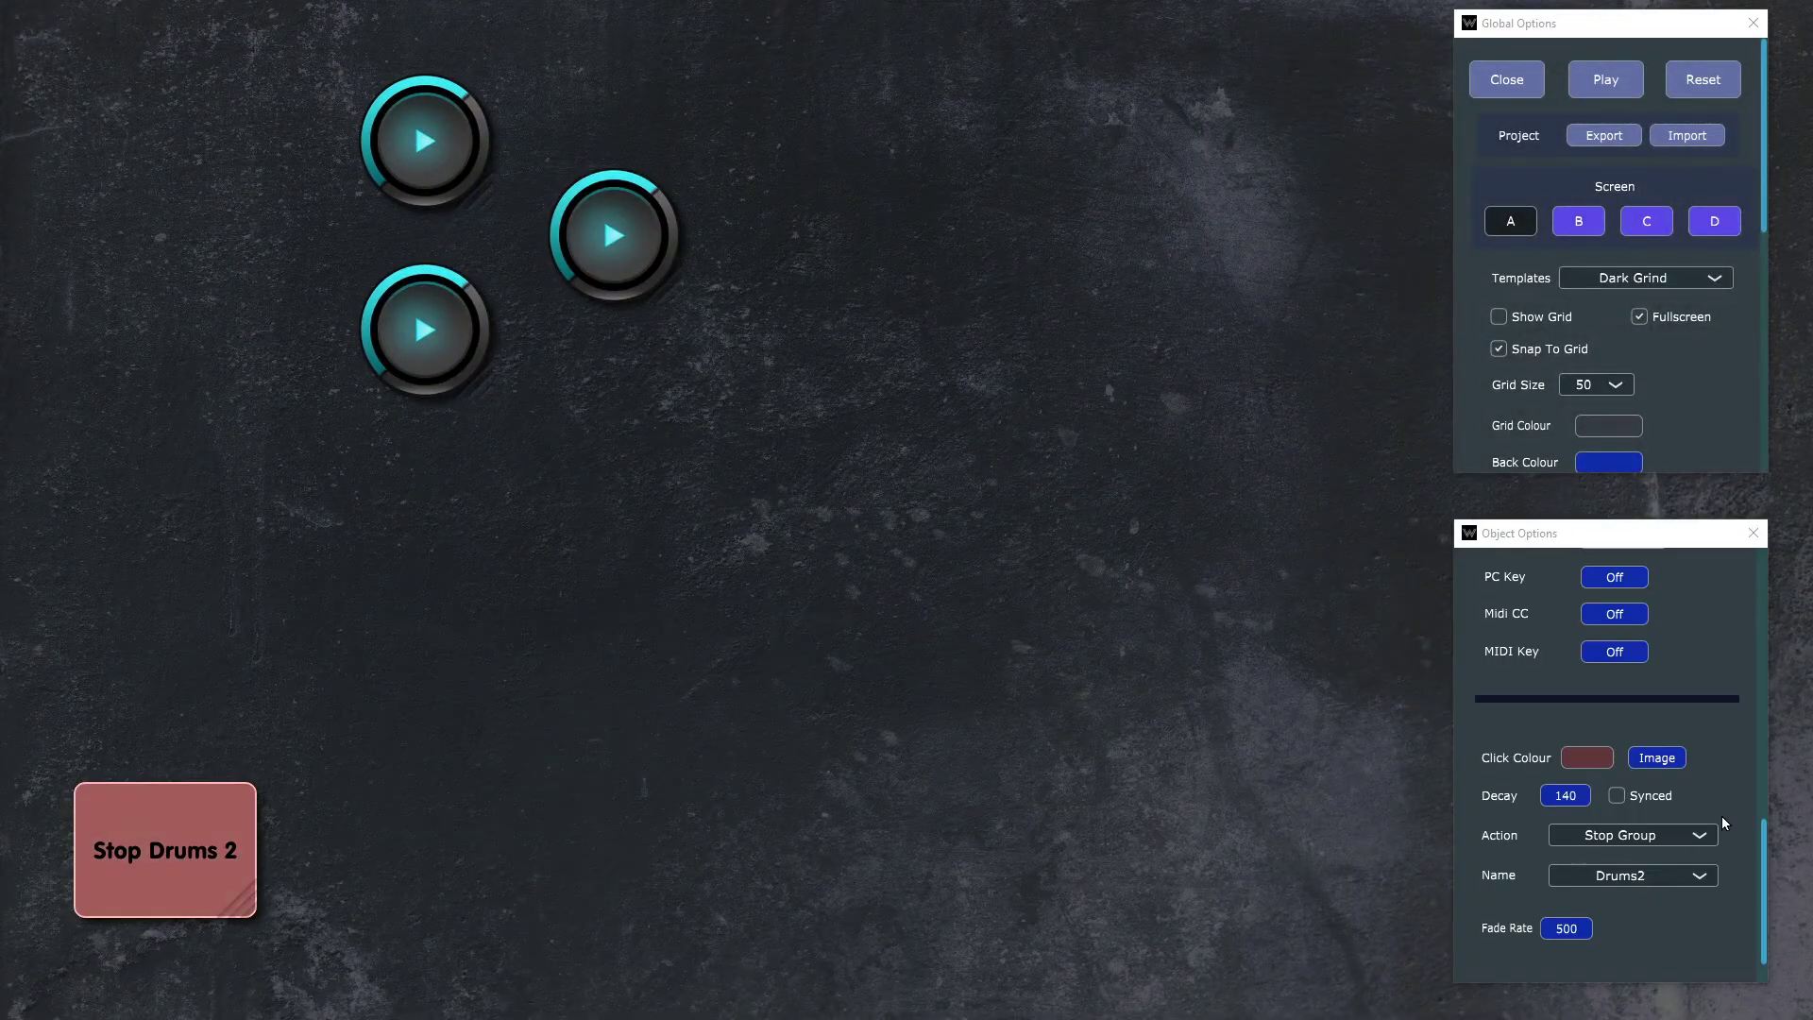
scroll(1721, 814, "down", 1)
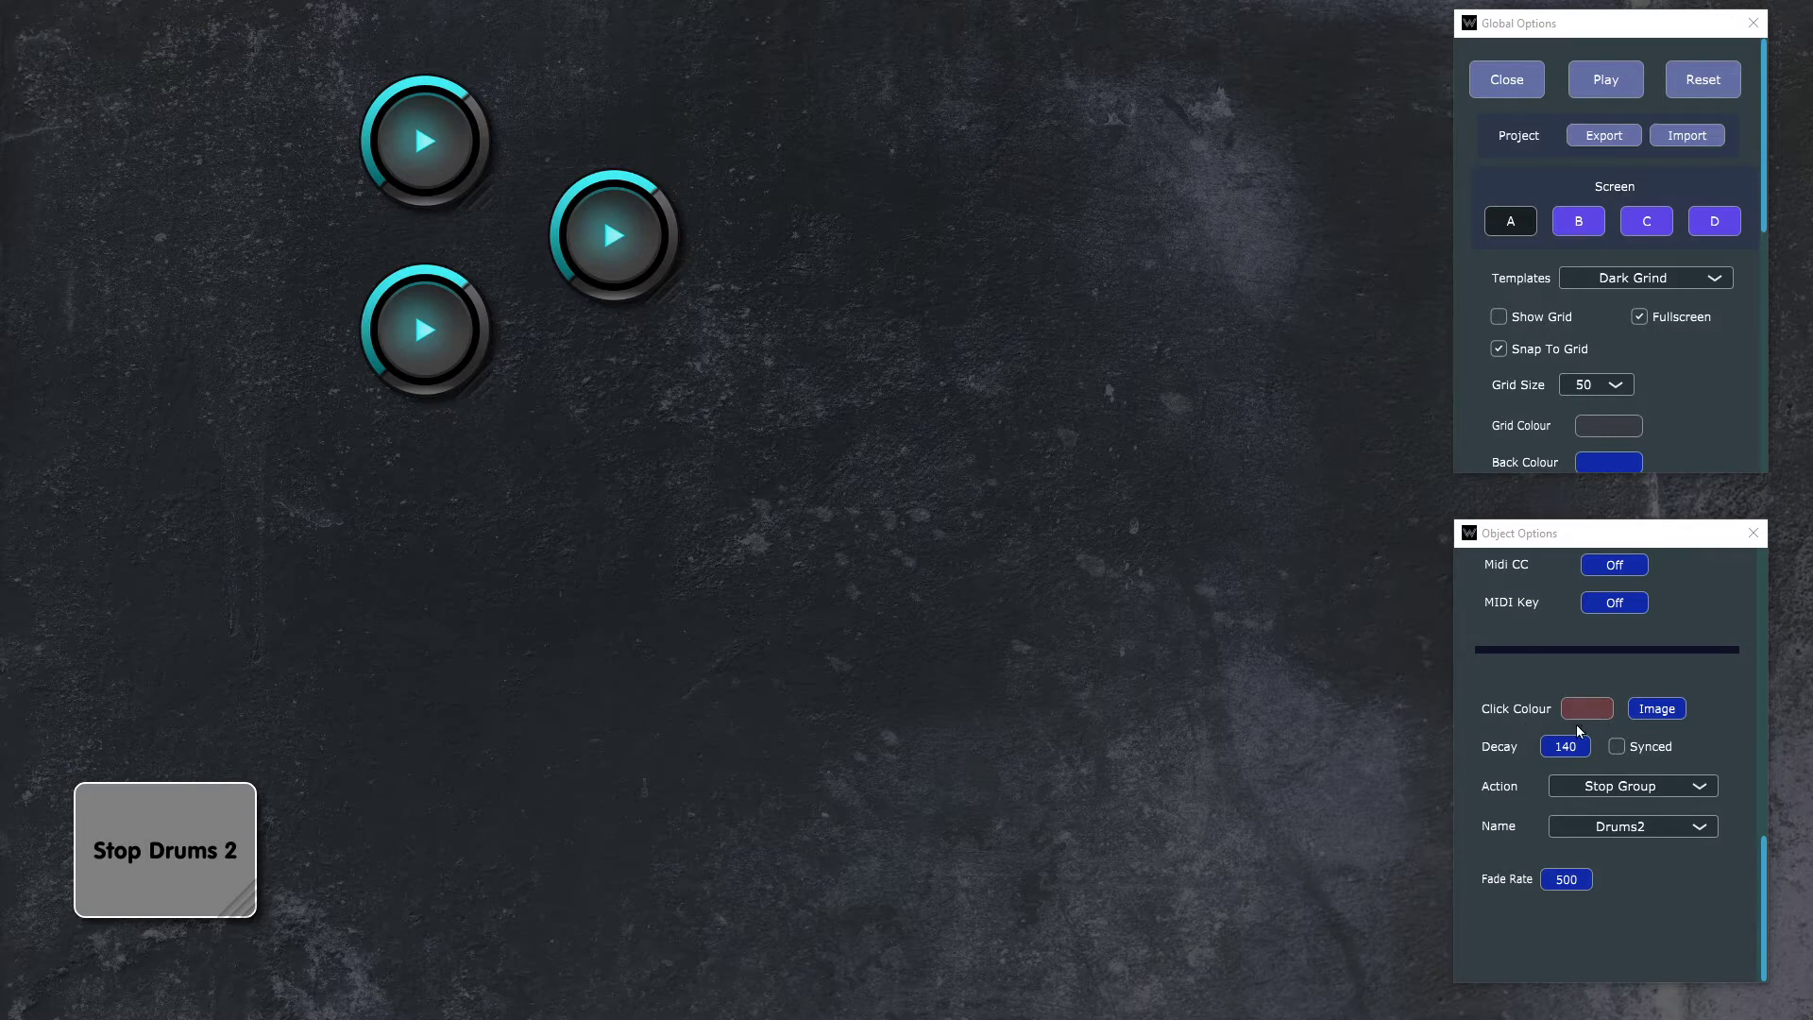
left_click(1578, 749)
type("800")
key("Return")
Step: Make the red click colour of the Stop Drums 2 button much more opaque by raising its alpha
left_click(1590, 699)
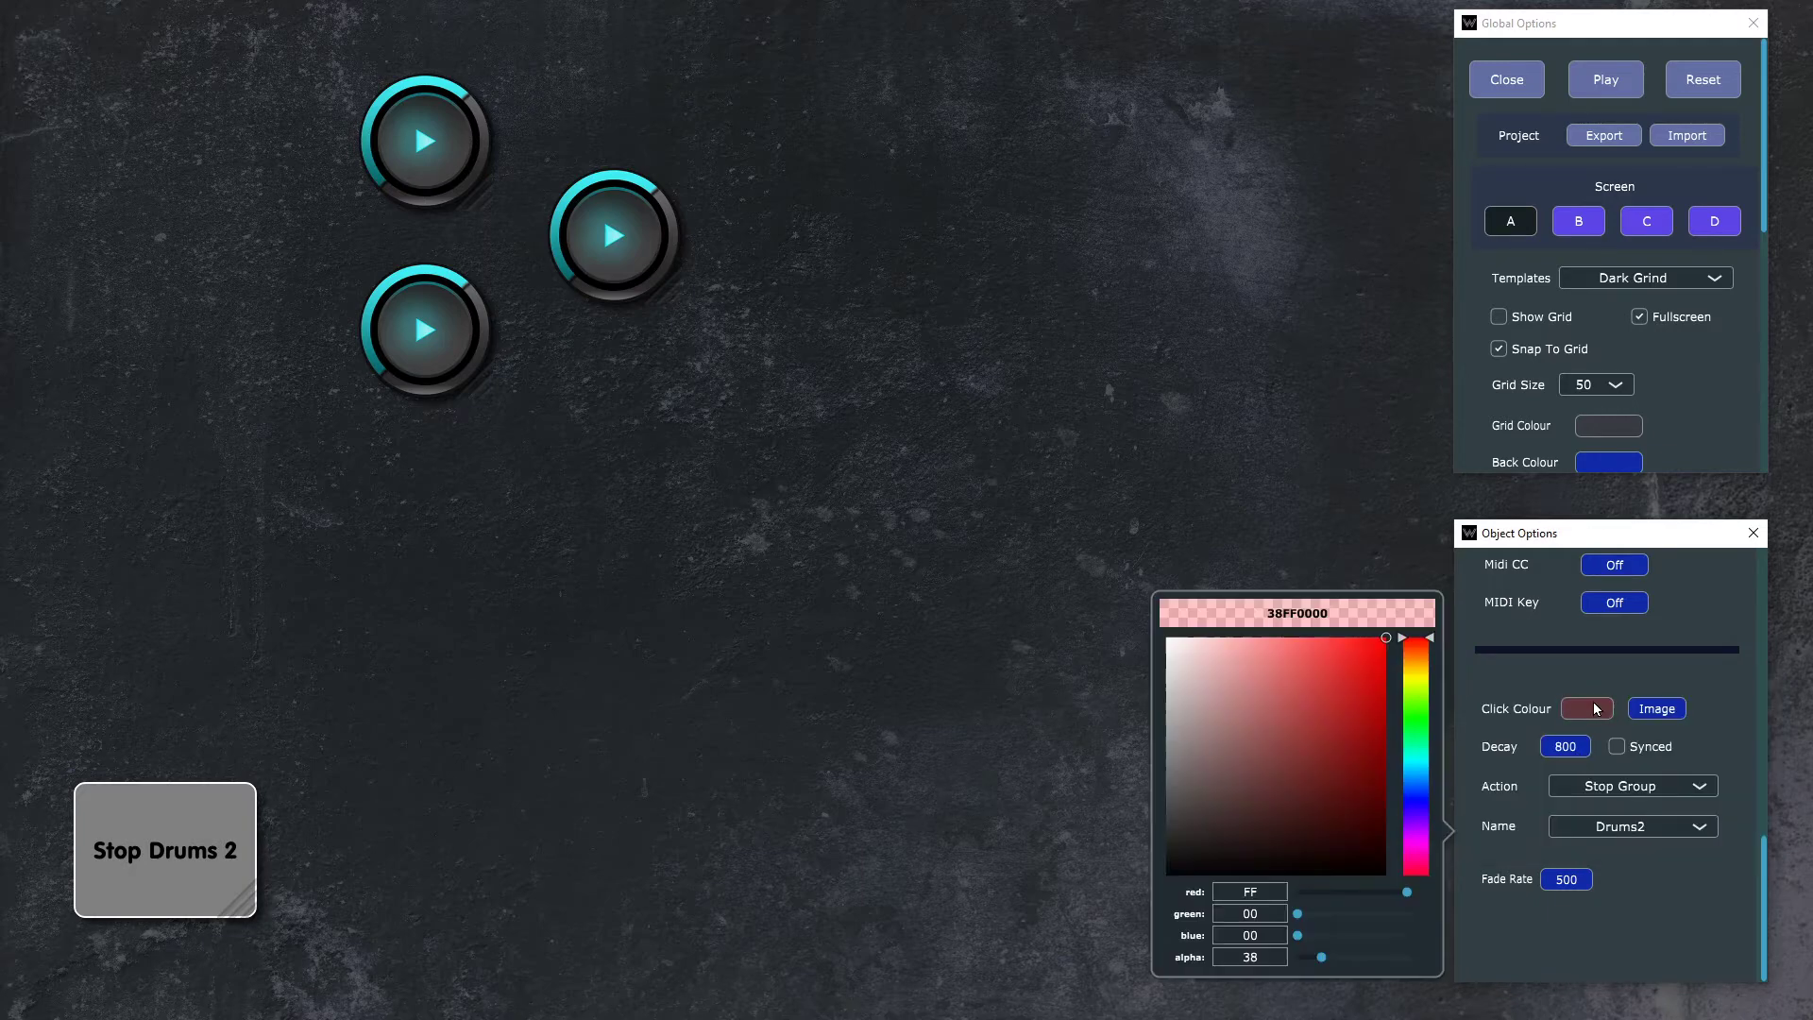
left_click(1372, 957)
left_click(1673, 629)
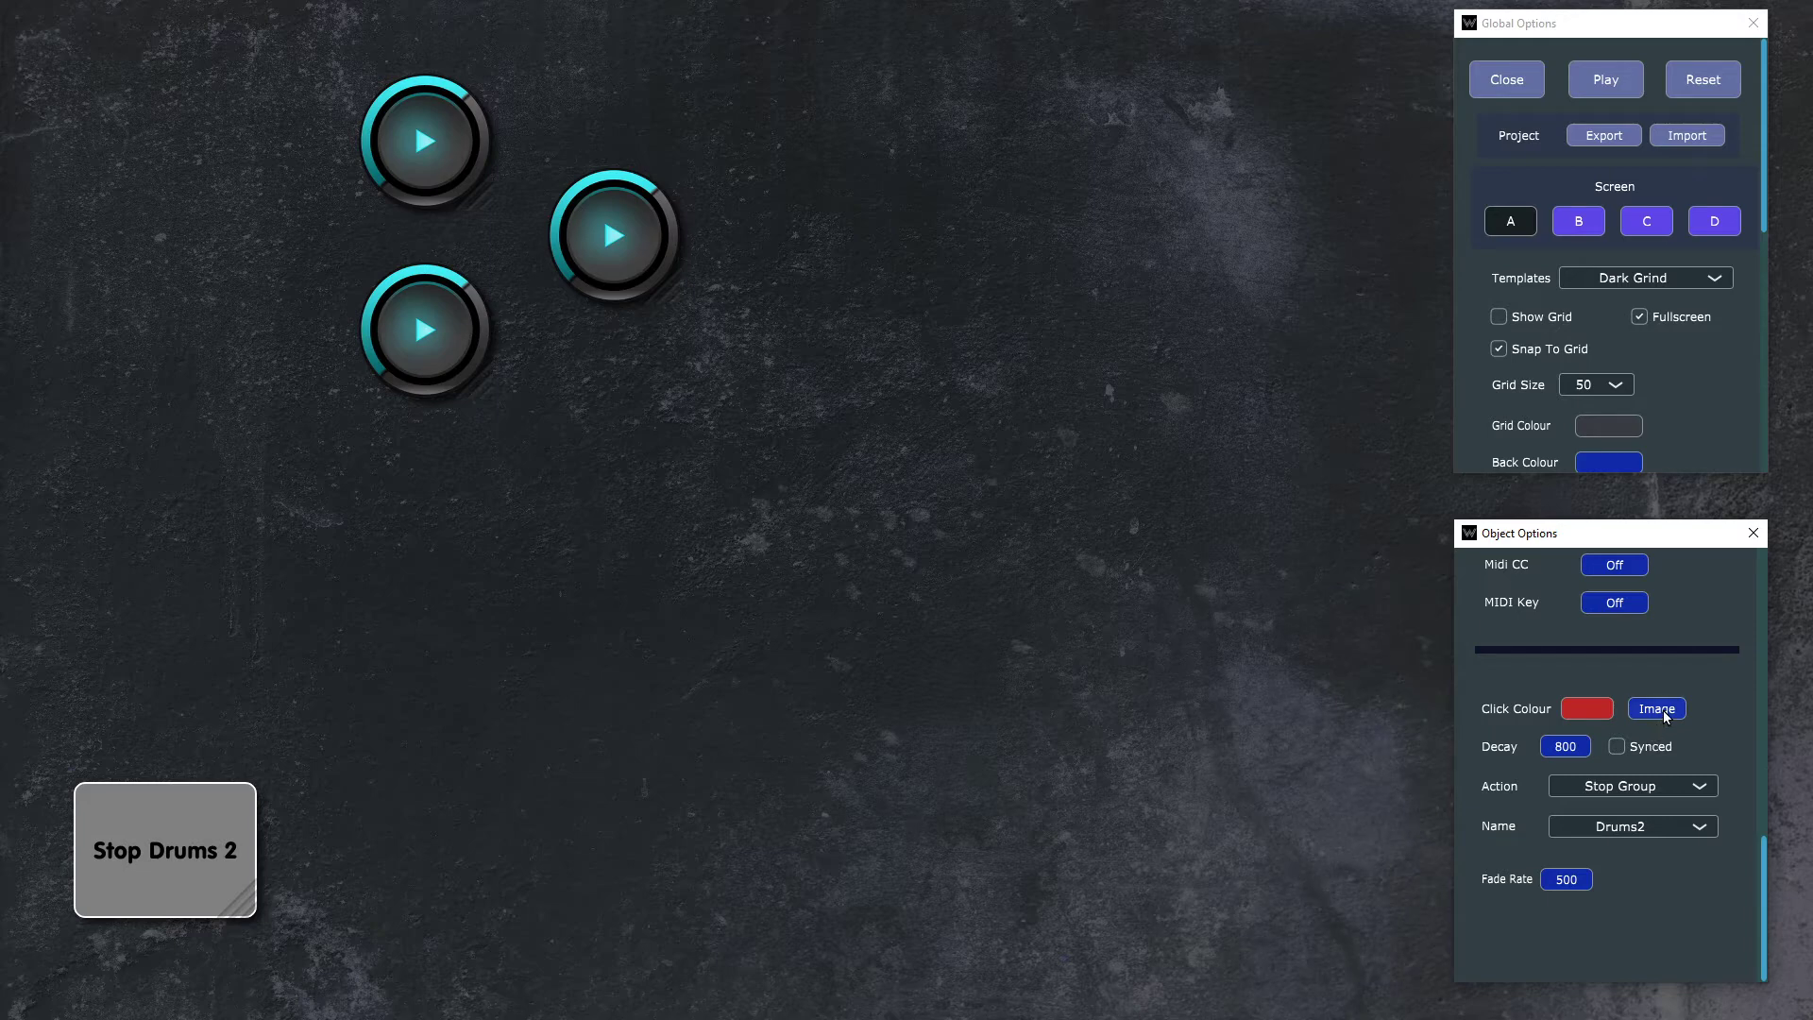
Step: Leave the editor and test the Stop Drums 2 button's click flash, including stopping the single audio object beside the stacked pair
key("Escape")
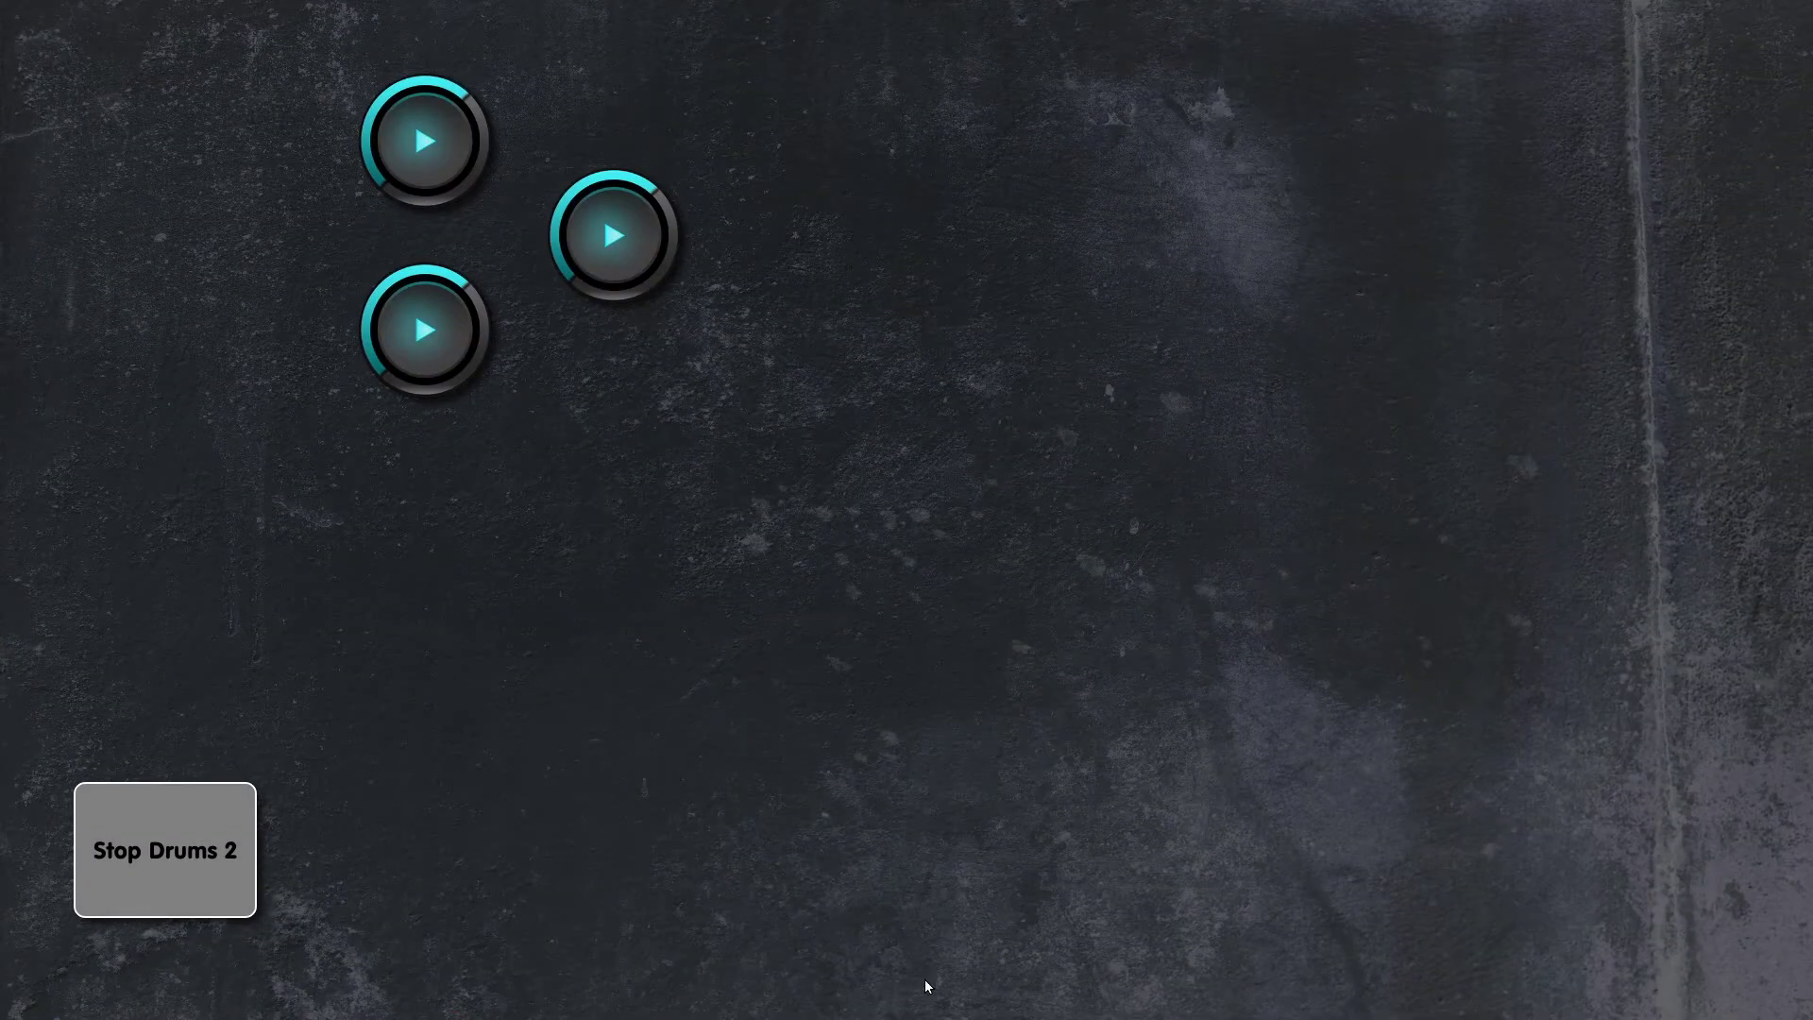
left_click(202, 841)
left_click(593, 268)
left_click(216, 821)
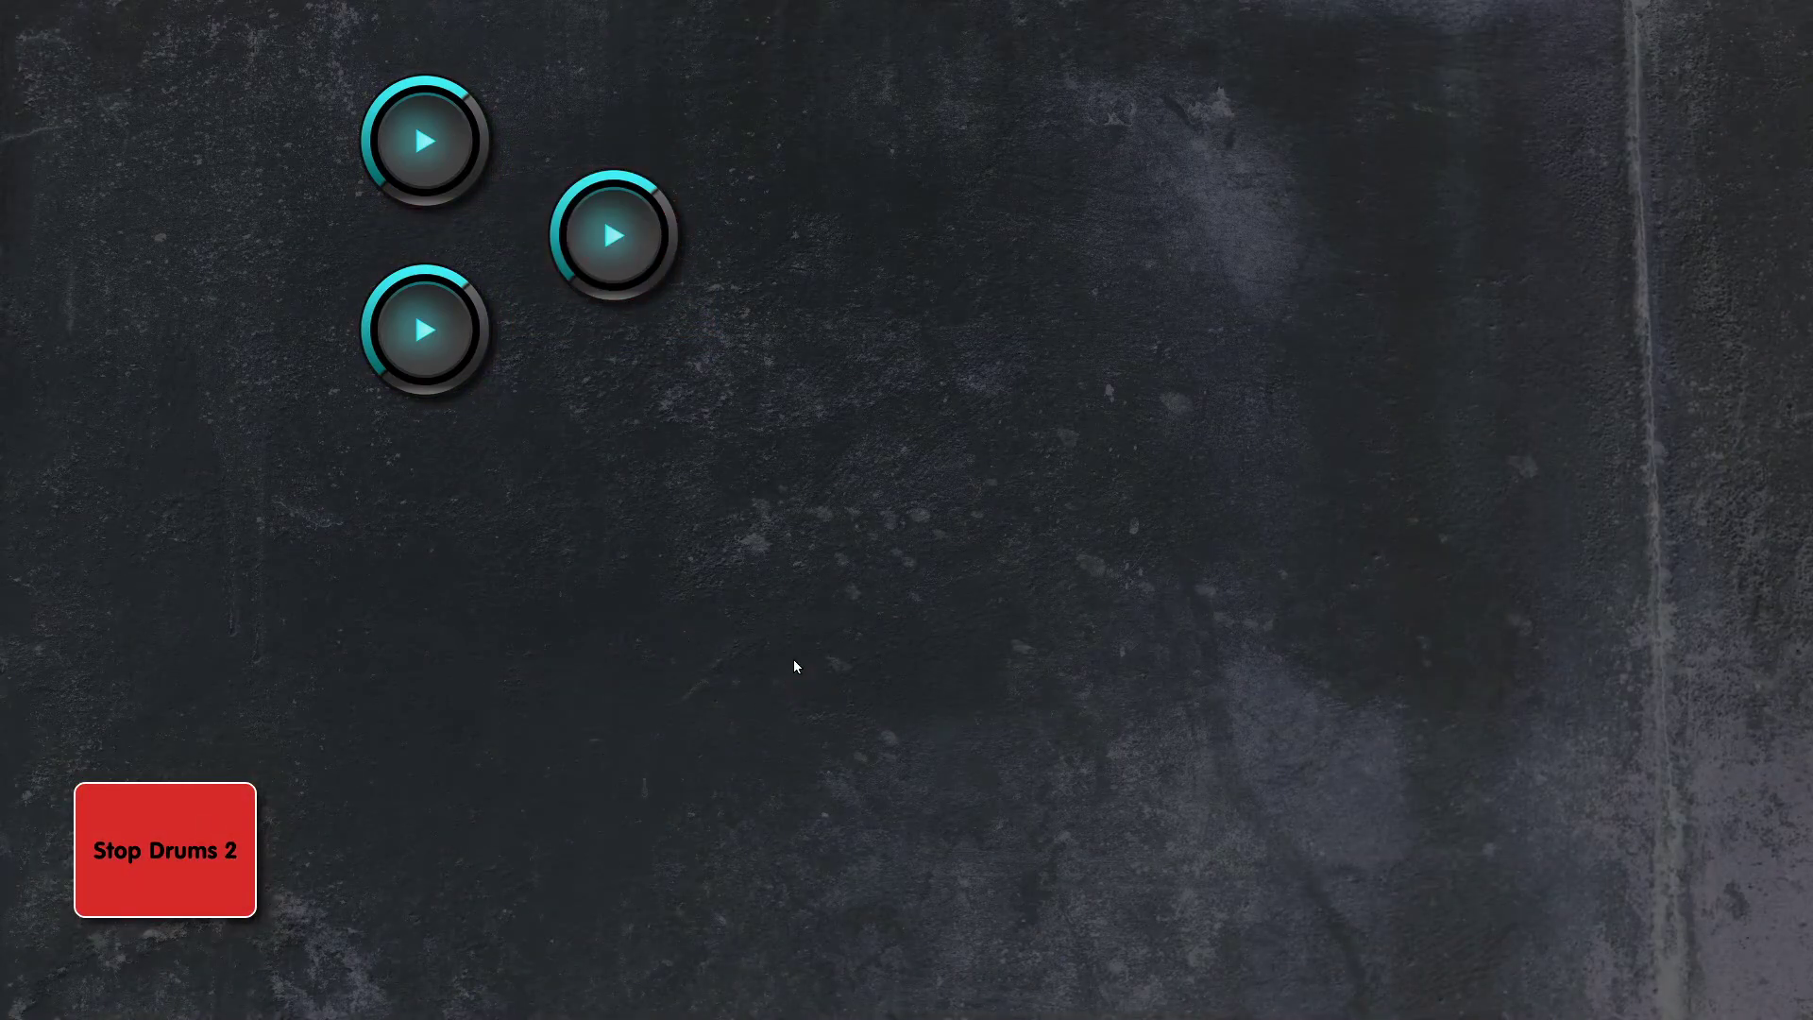
Step: Reopen the Stop Drums 2 button's options in the editor and load Button 8 Off.png from the Buttons folder as its back image
key("Escape")
right_click(792, 514)
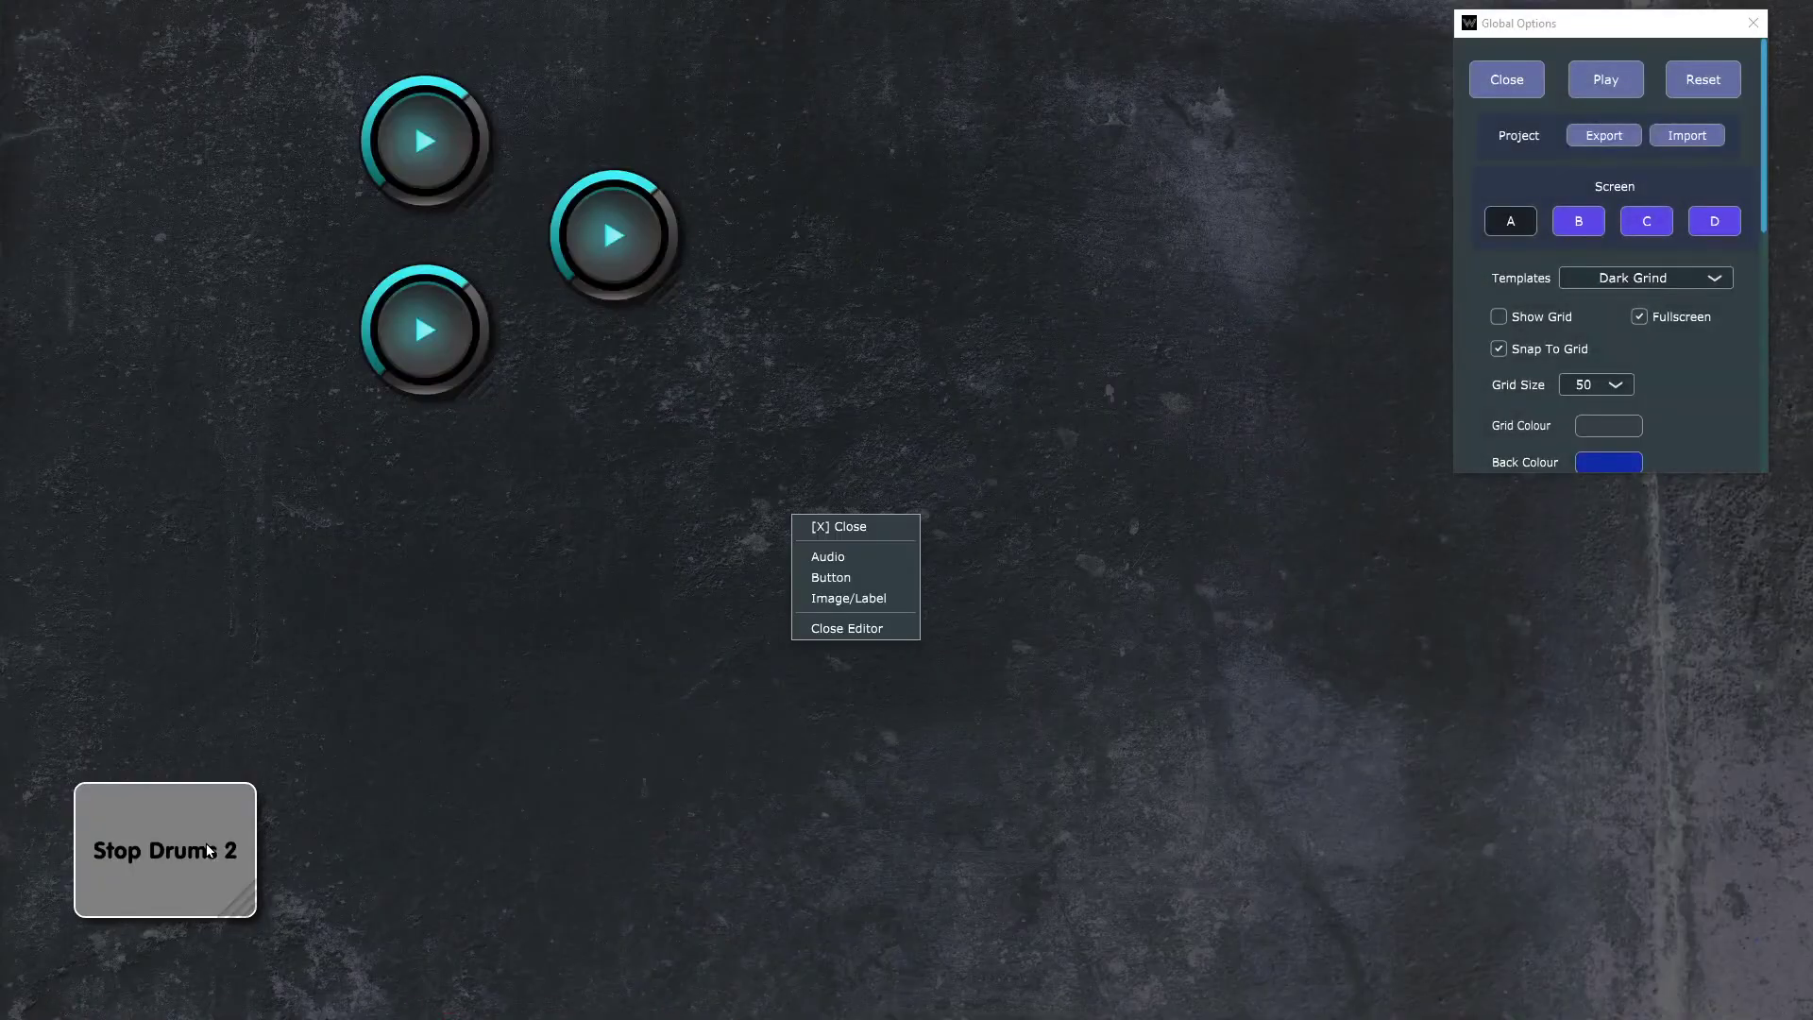
left_click(208, 841)
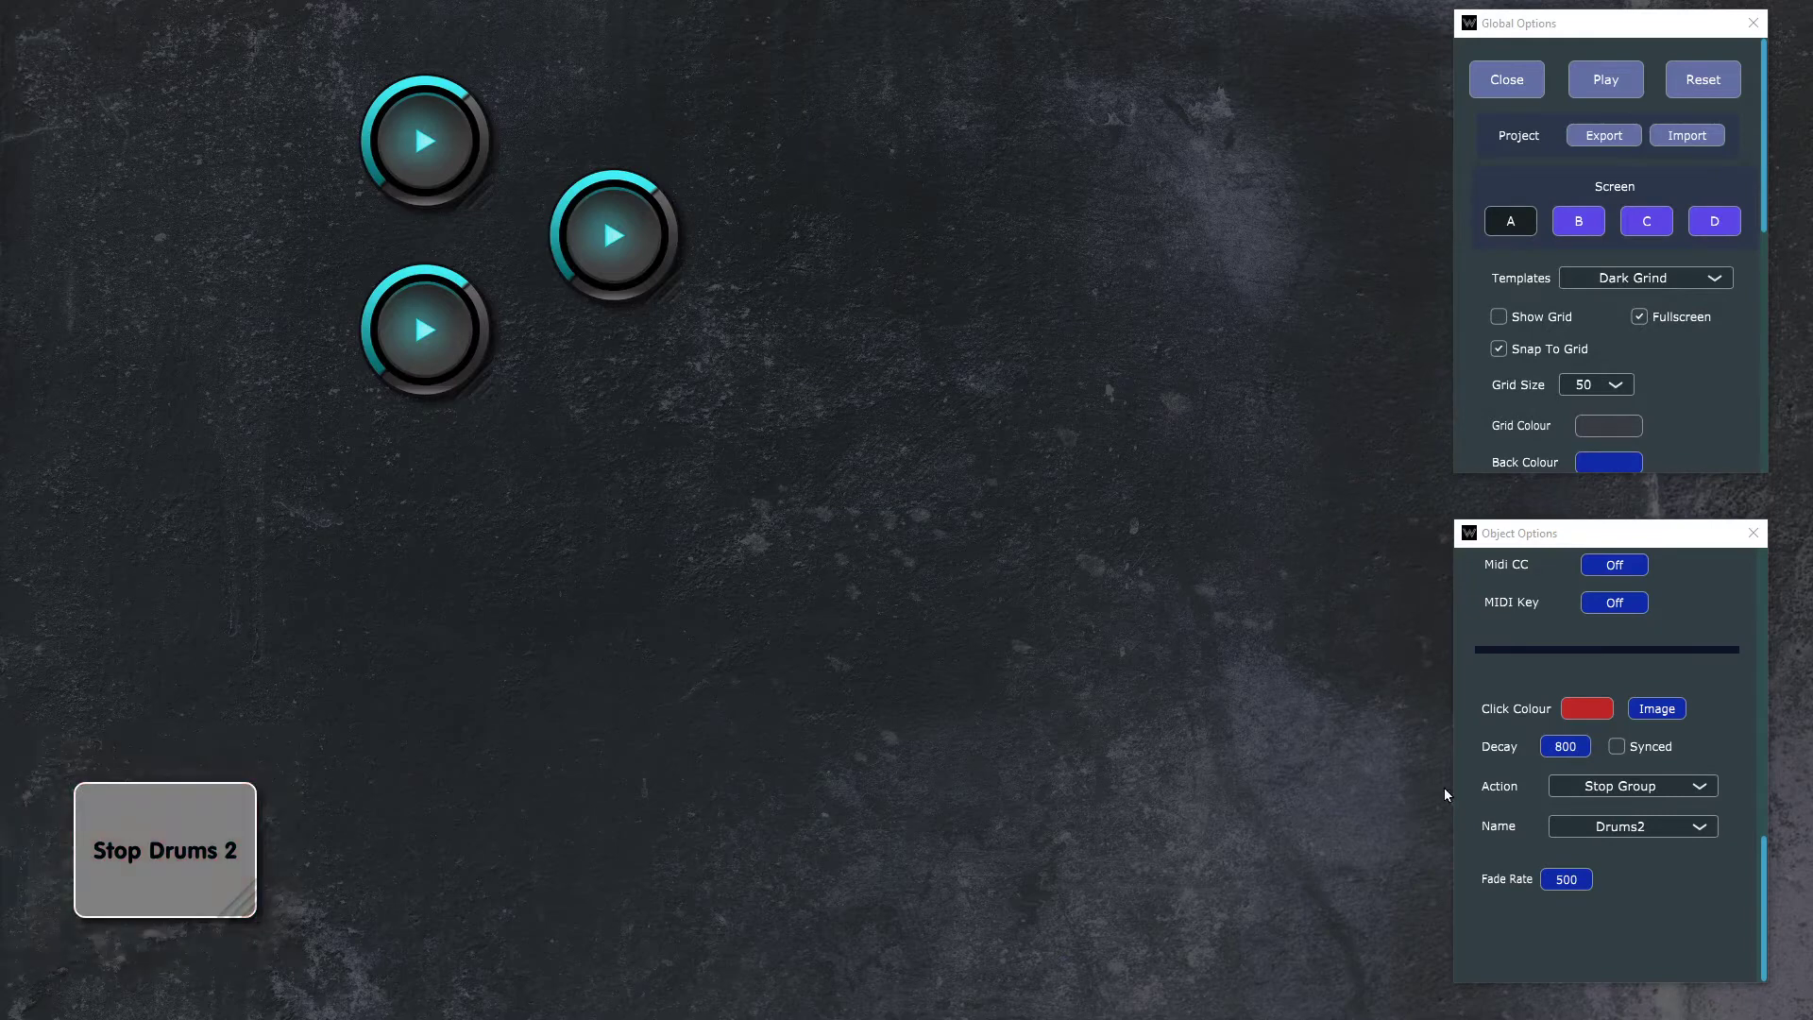
scroll(1598, 732, "up", 8)
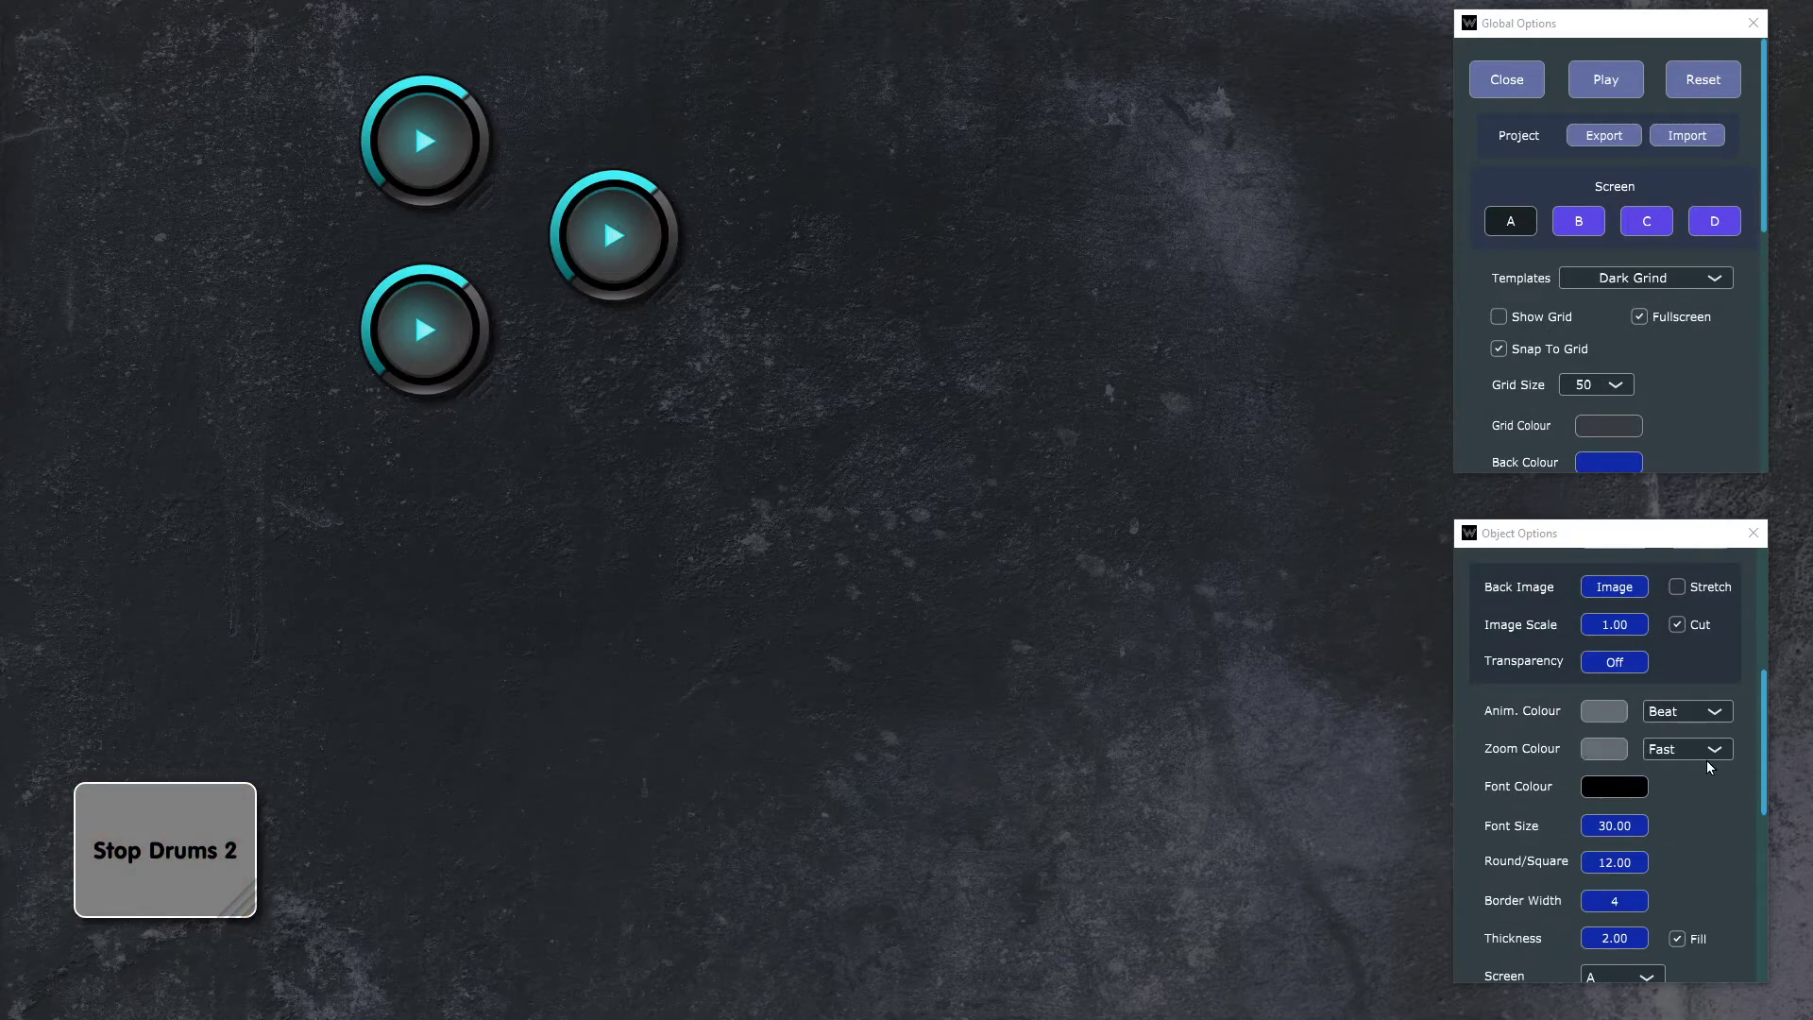
scroll(1710, 761, "up", 4)
left_click(1625, 736)
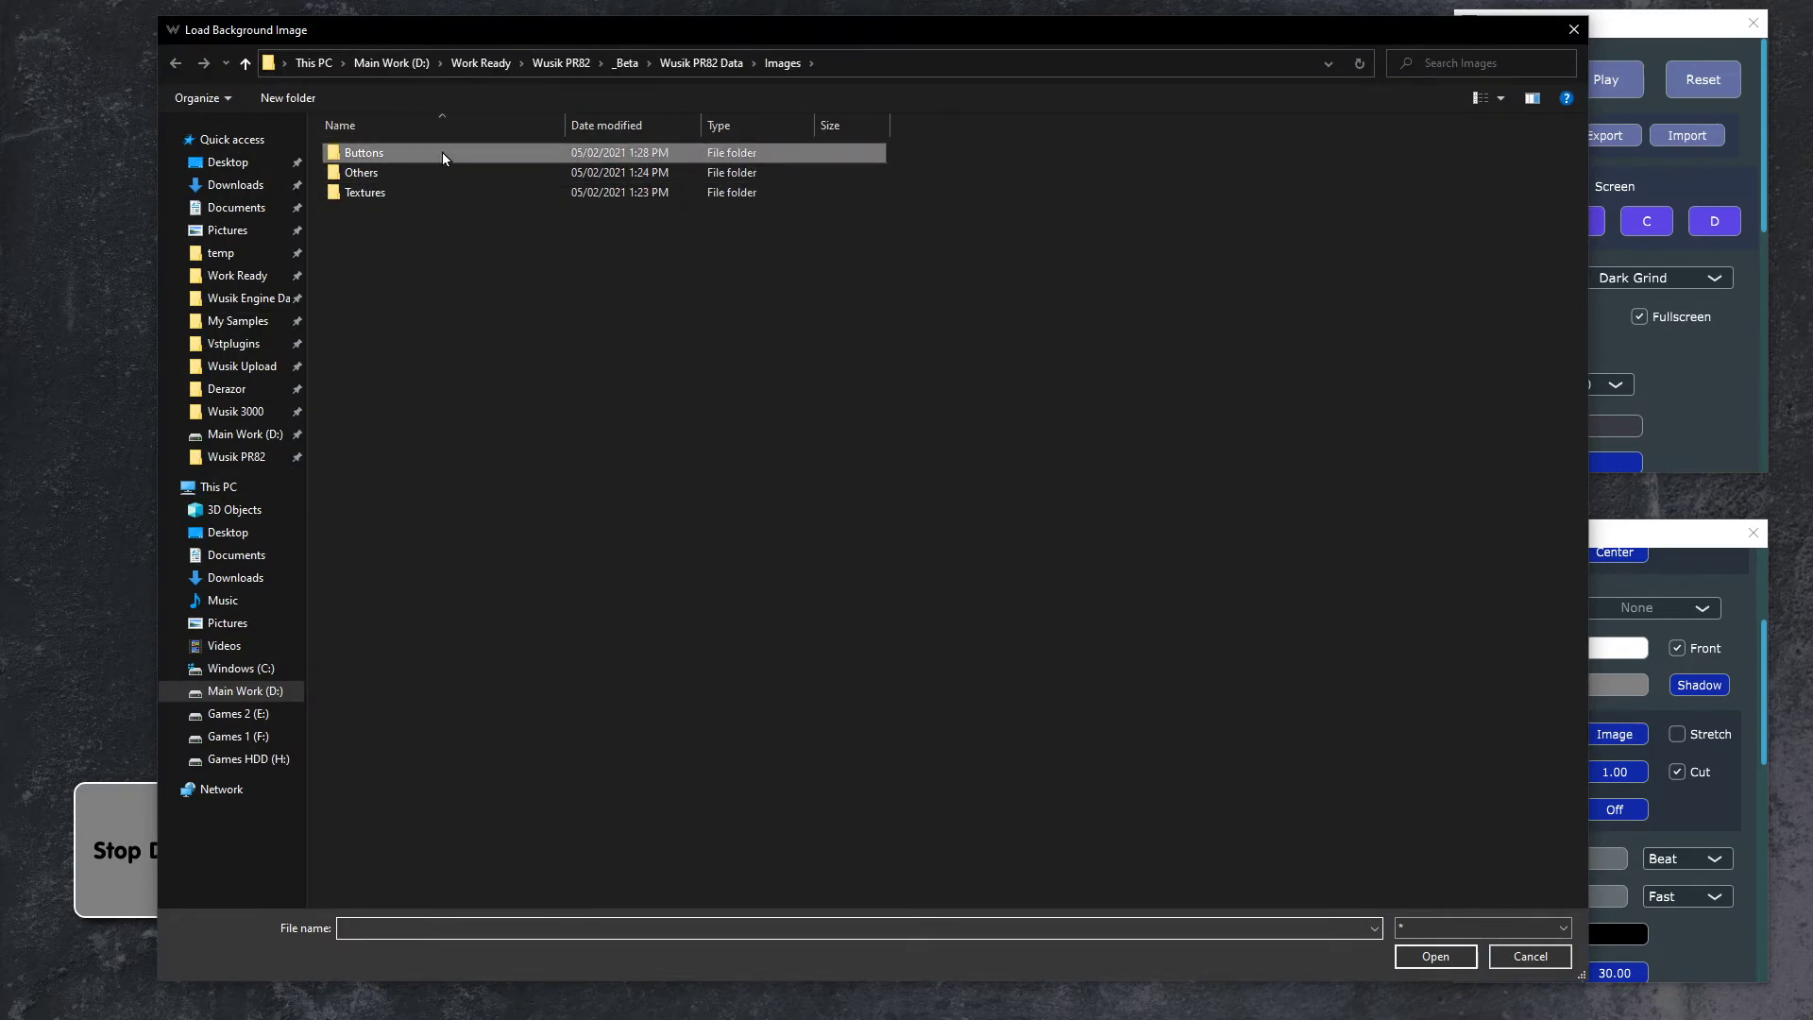
double_click(442, 151)
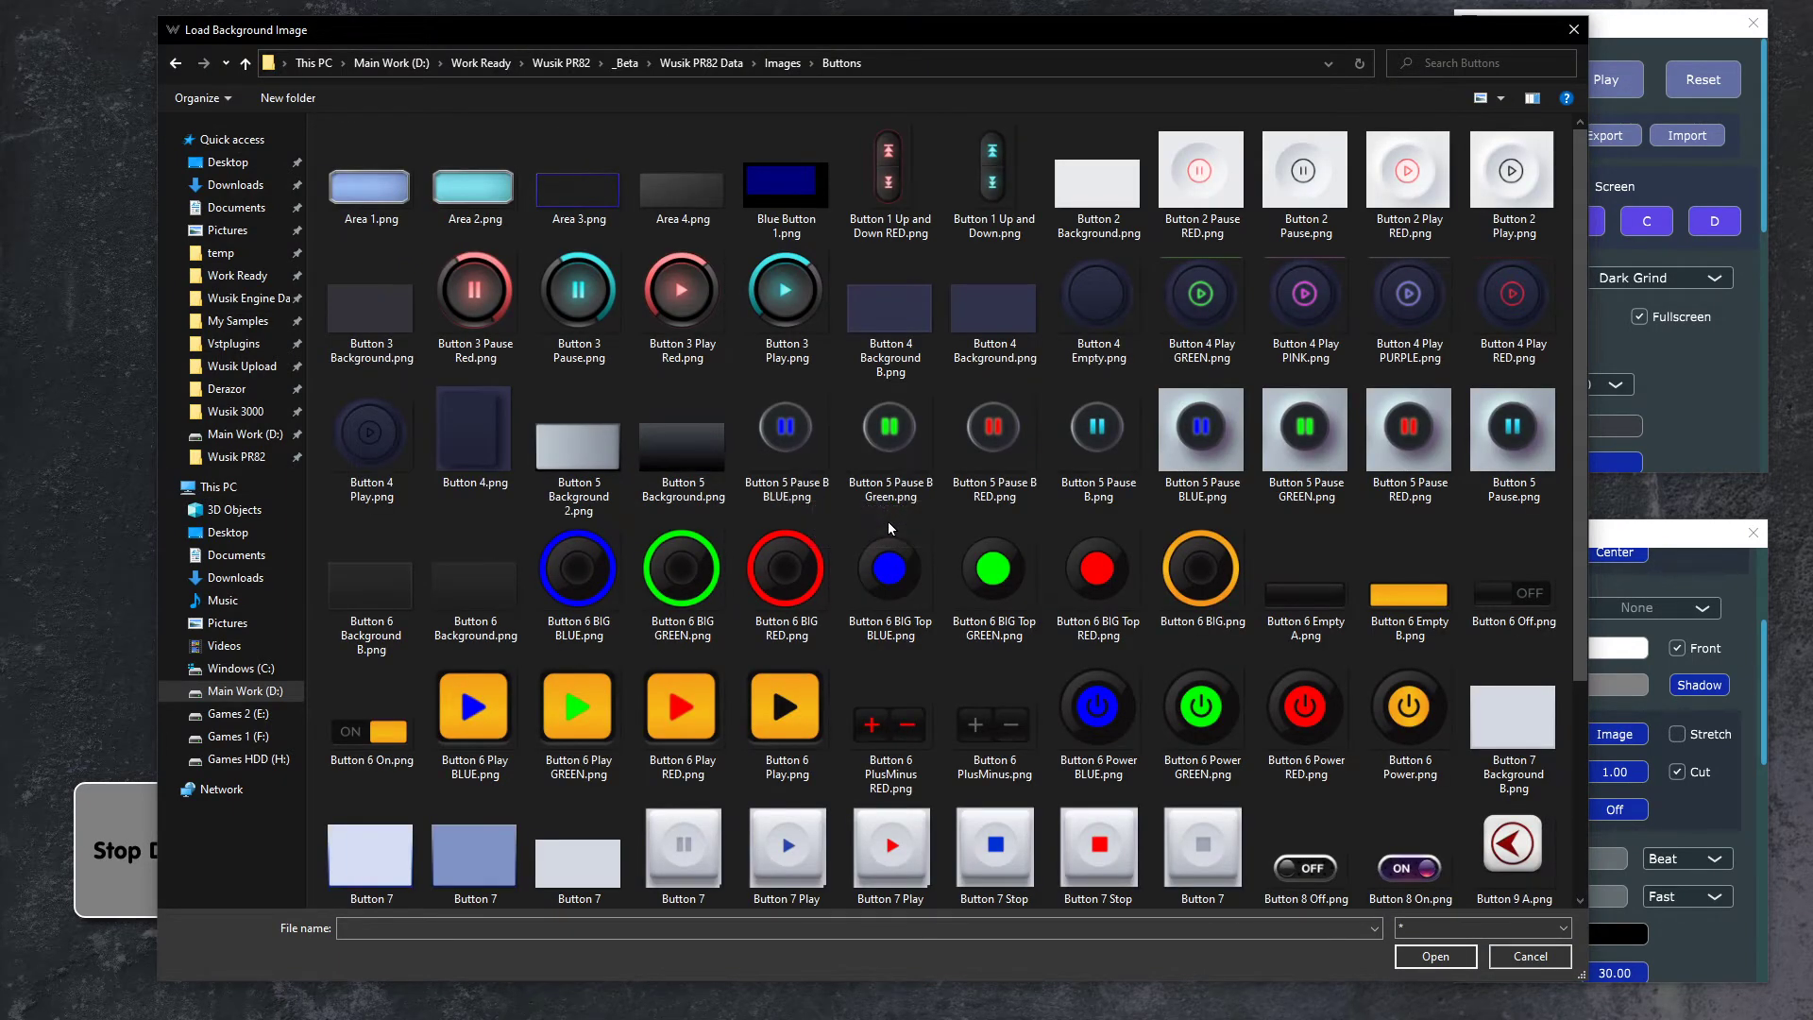
scroll(888, 529, "down", 3)
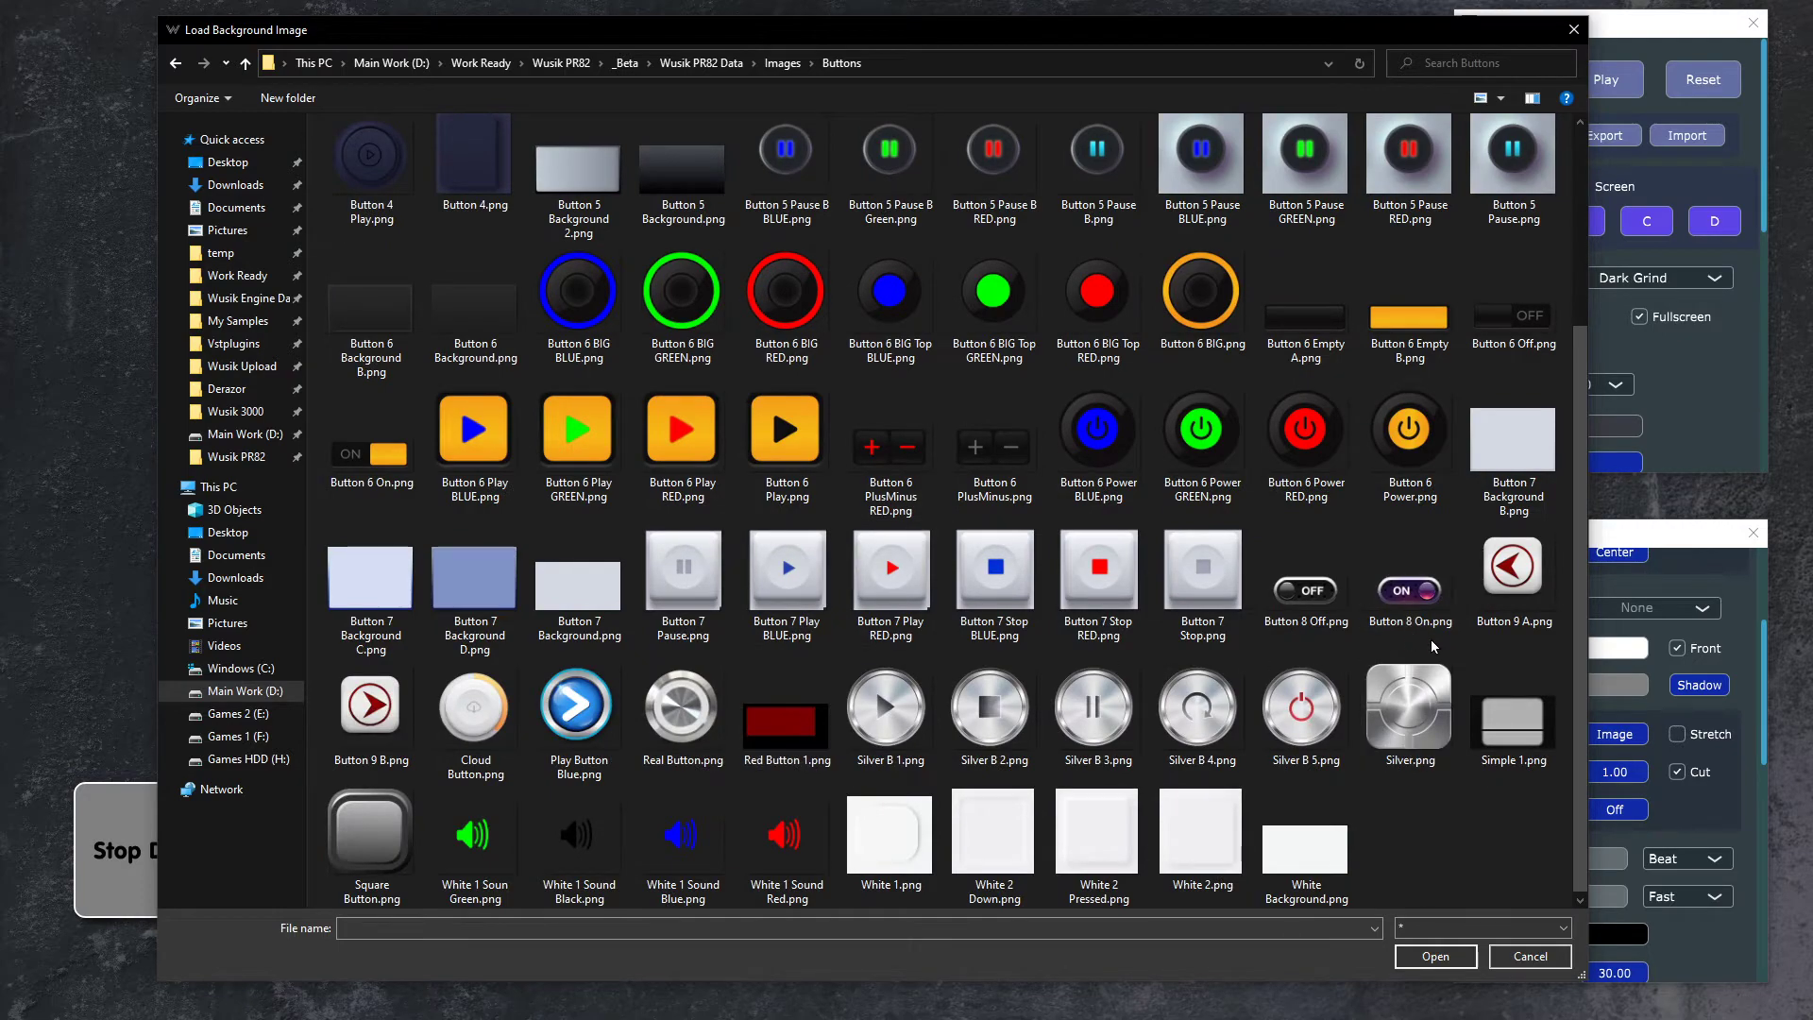
double_click(1306, 590)
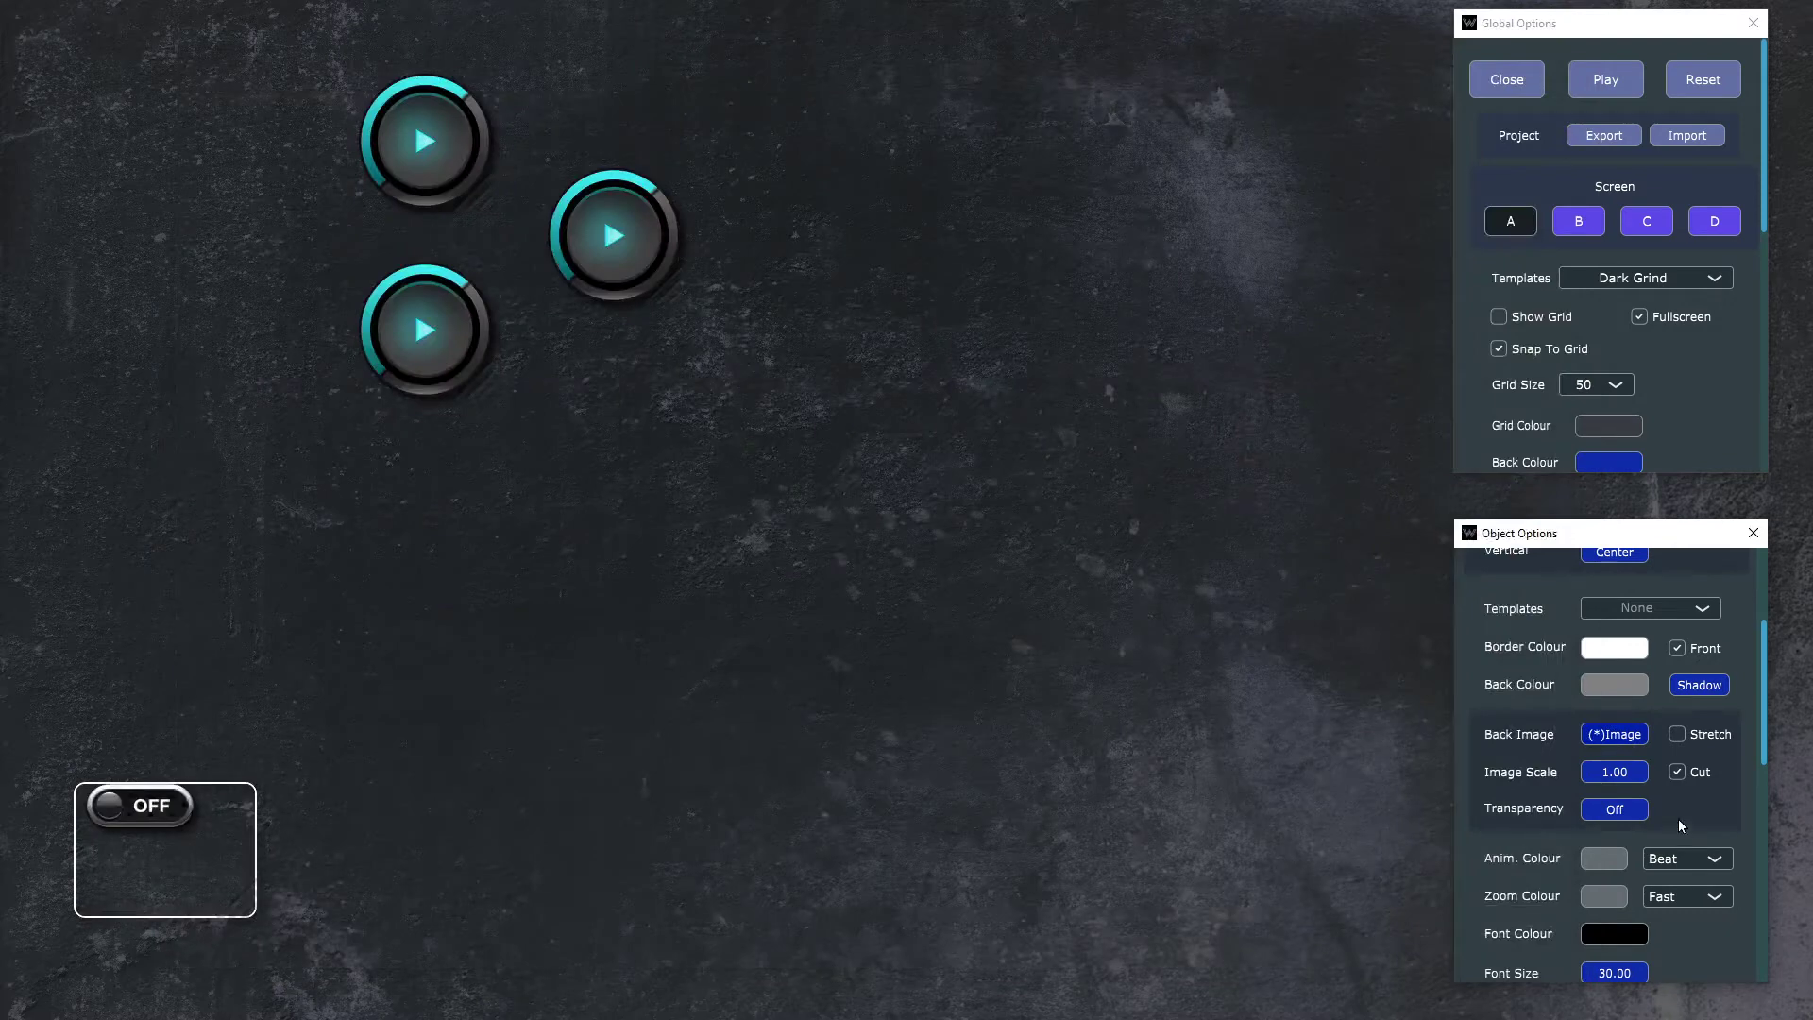
Step: Stretch the back image to fill the Stop Drums 2 button, shrink the button, and check its name display option
left_click(1698, 735)
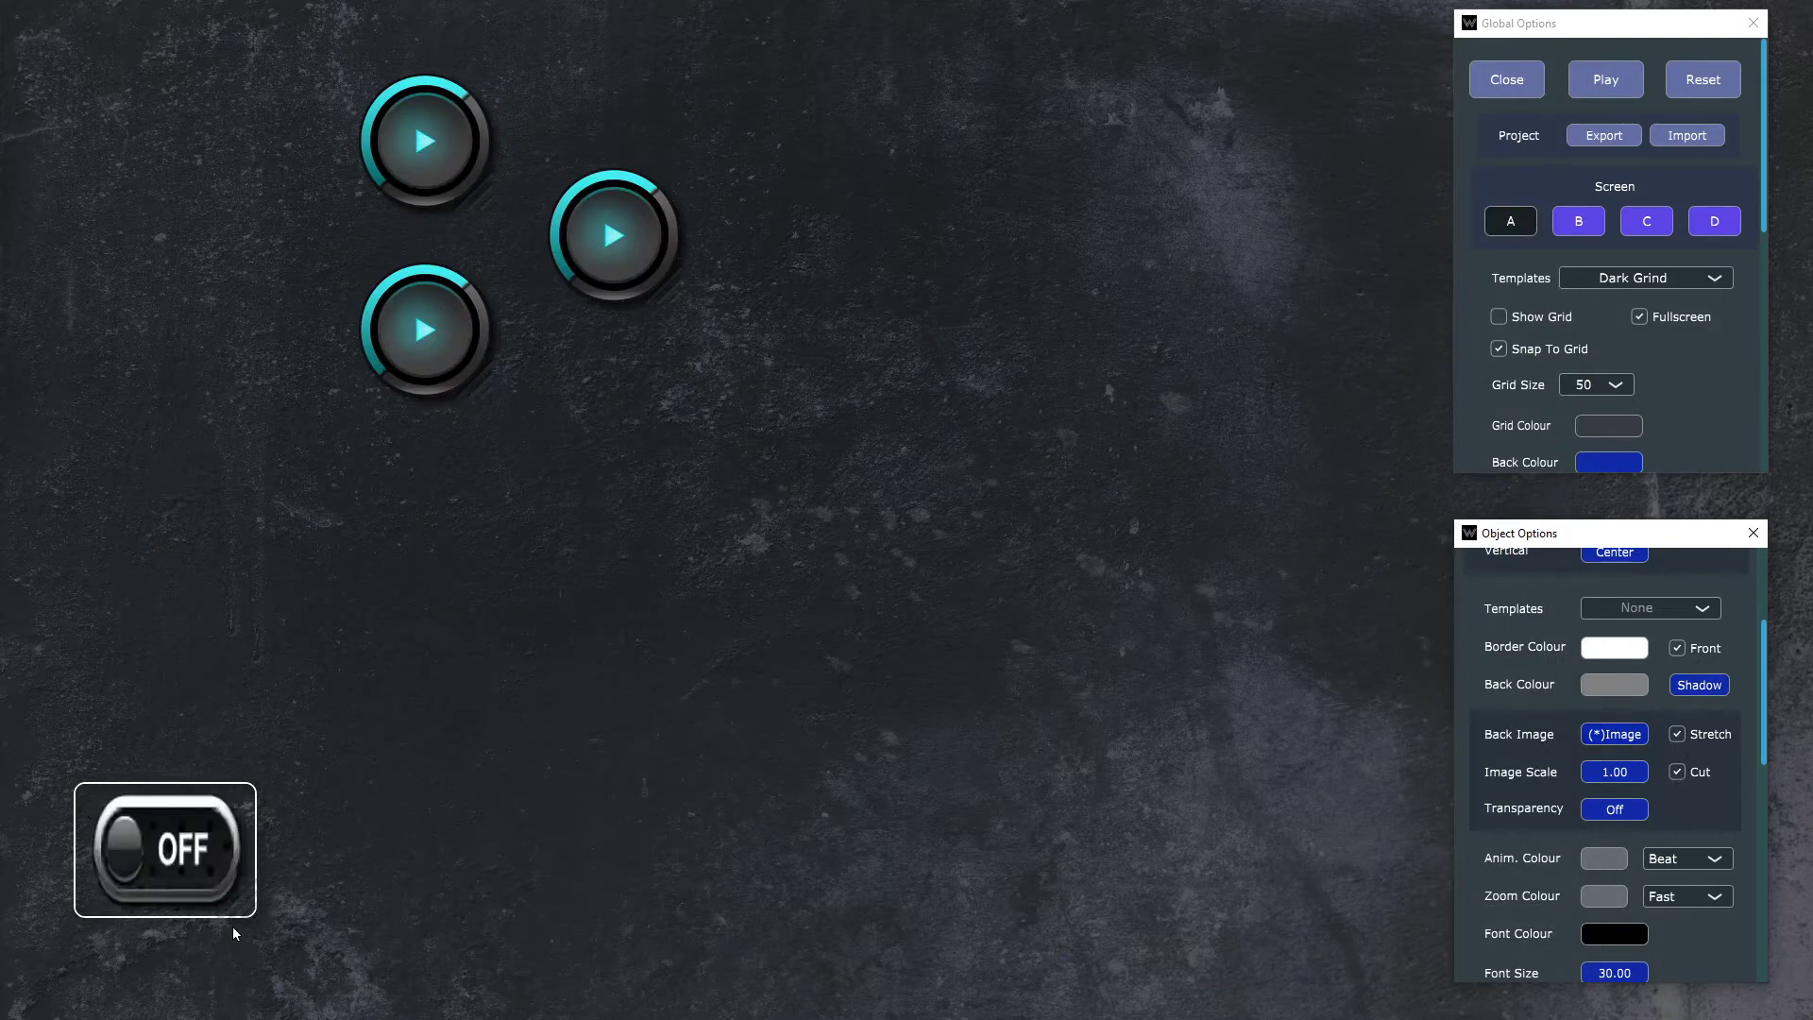
left_click_drag(242, 901, 224, 865)
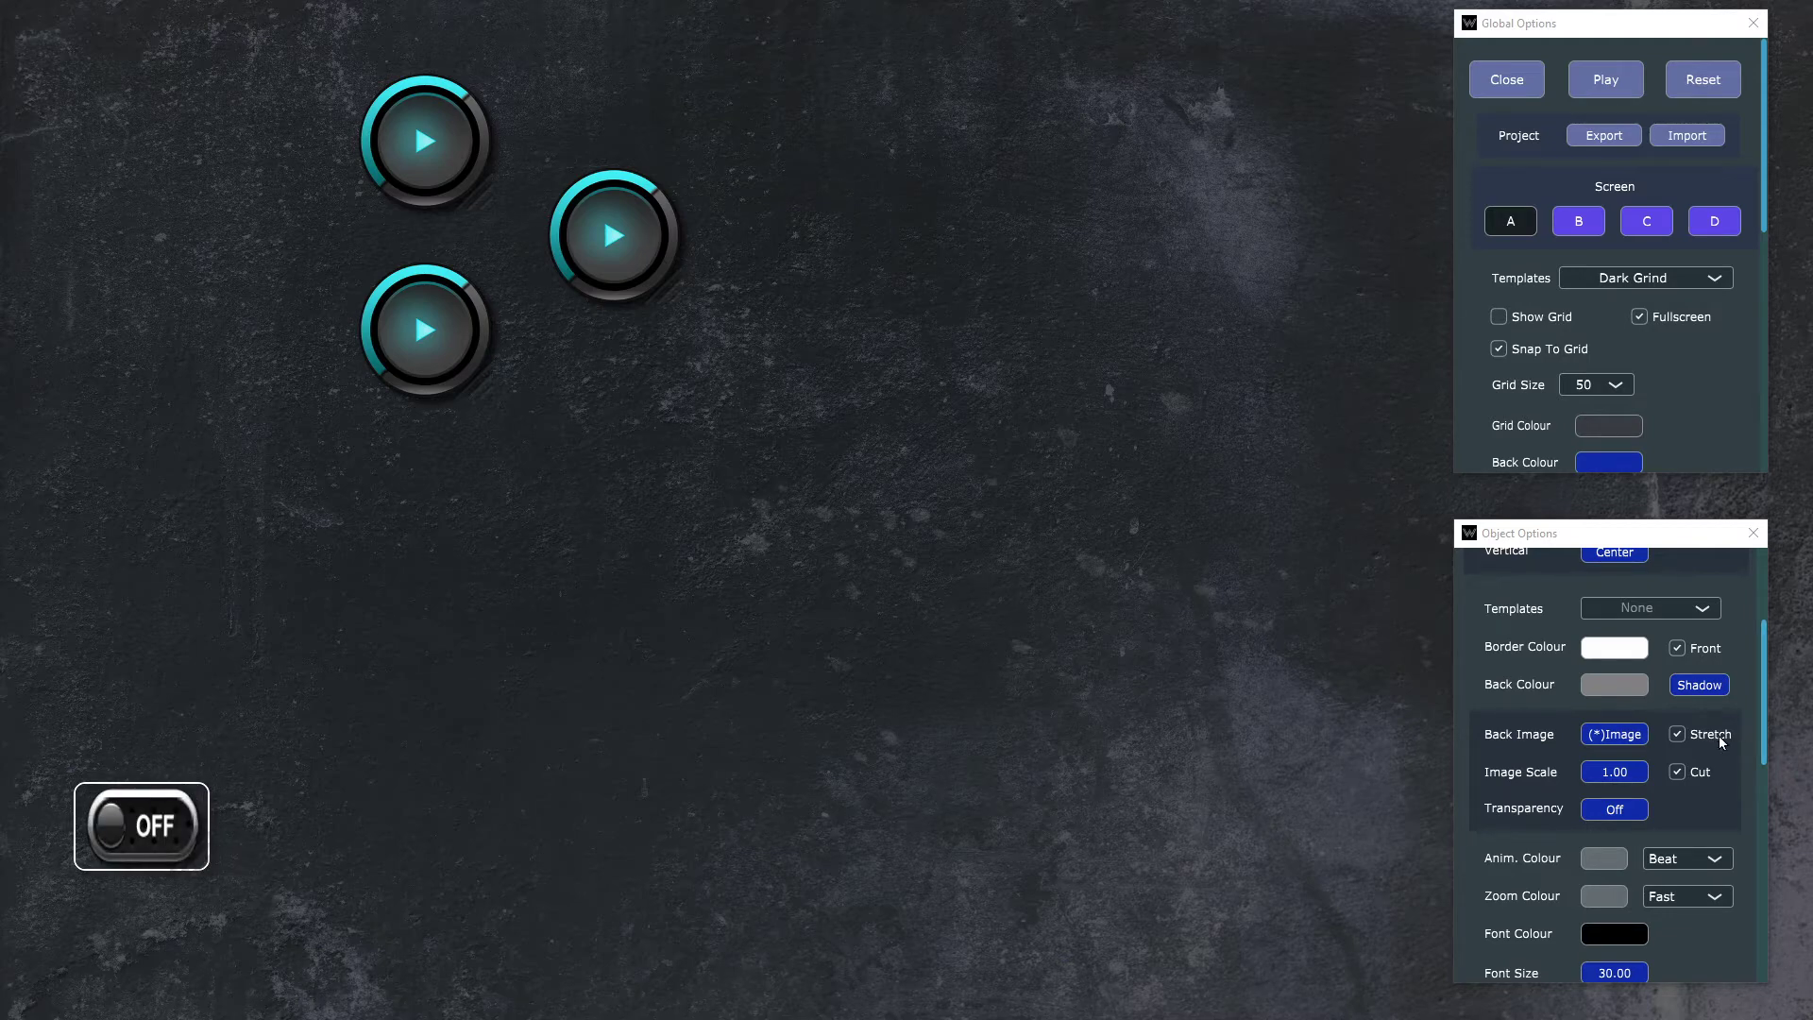
scroll(1711, 741, "up", 3)
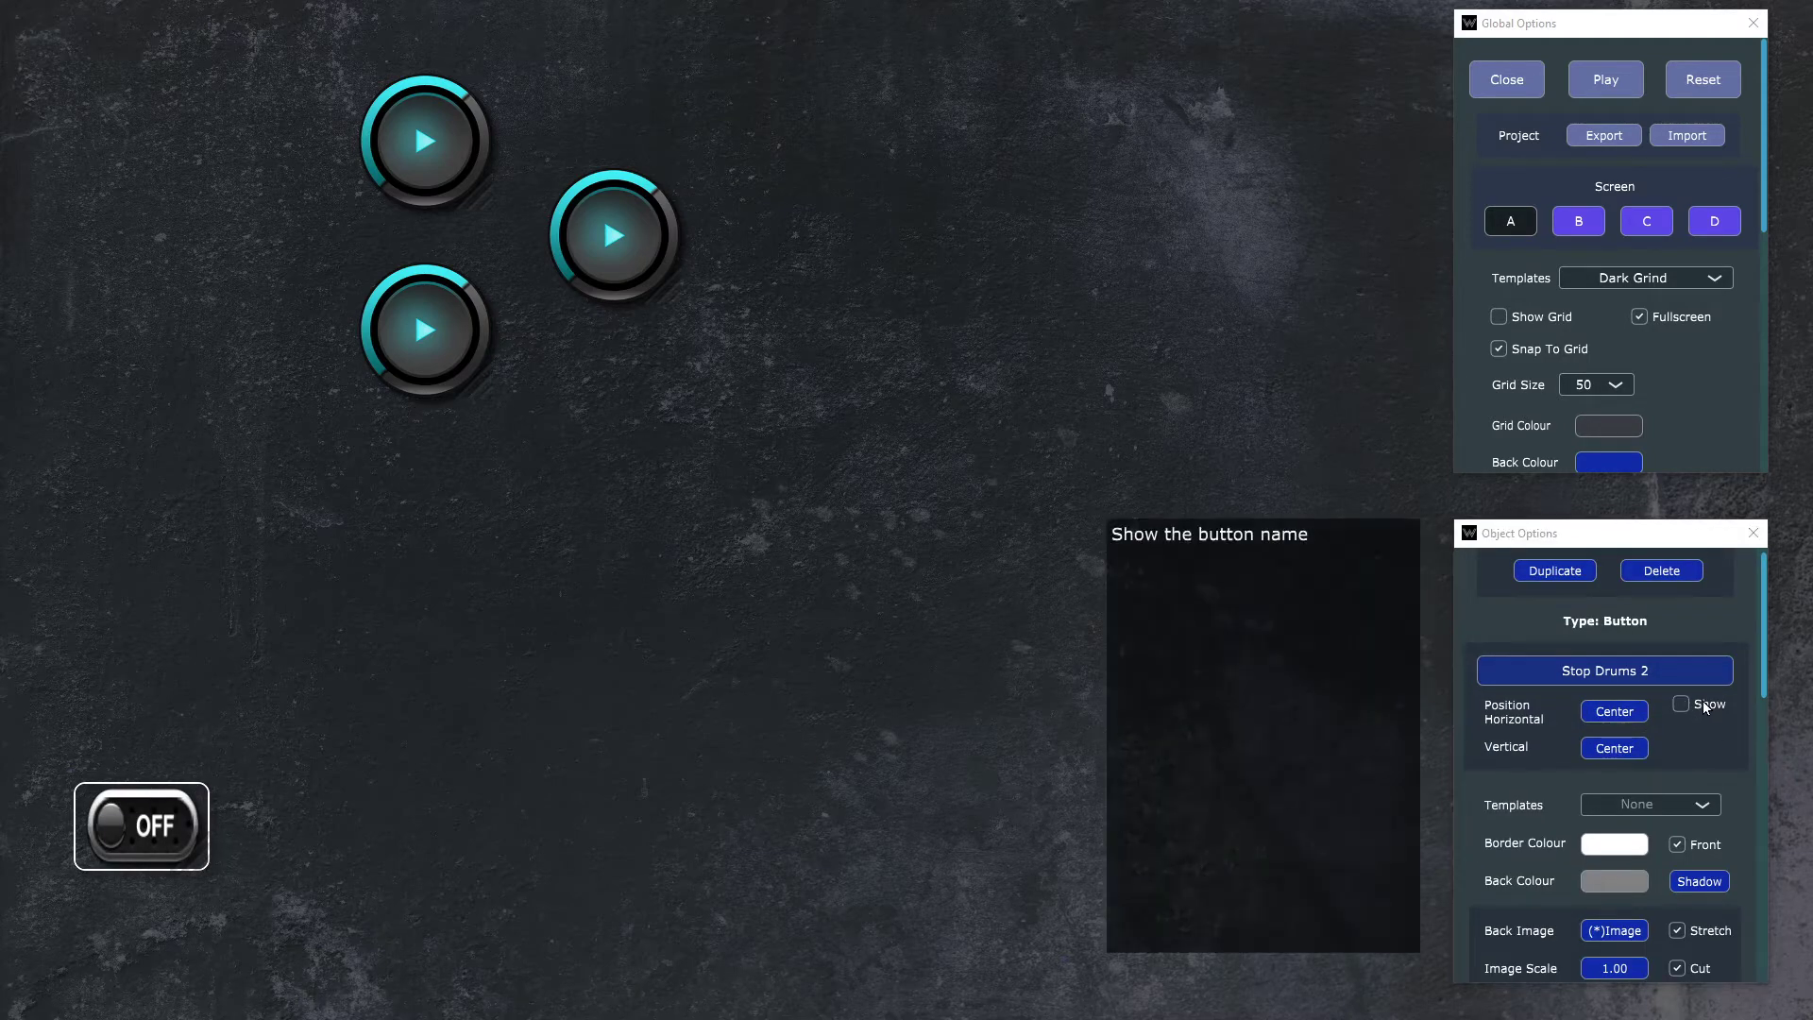
Step: Load Button 8 On.png as the click image of the Stop Drums 2 button
scroll(1697, 728, "down", 10)
scroll(1694, 747, "down", 1)
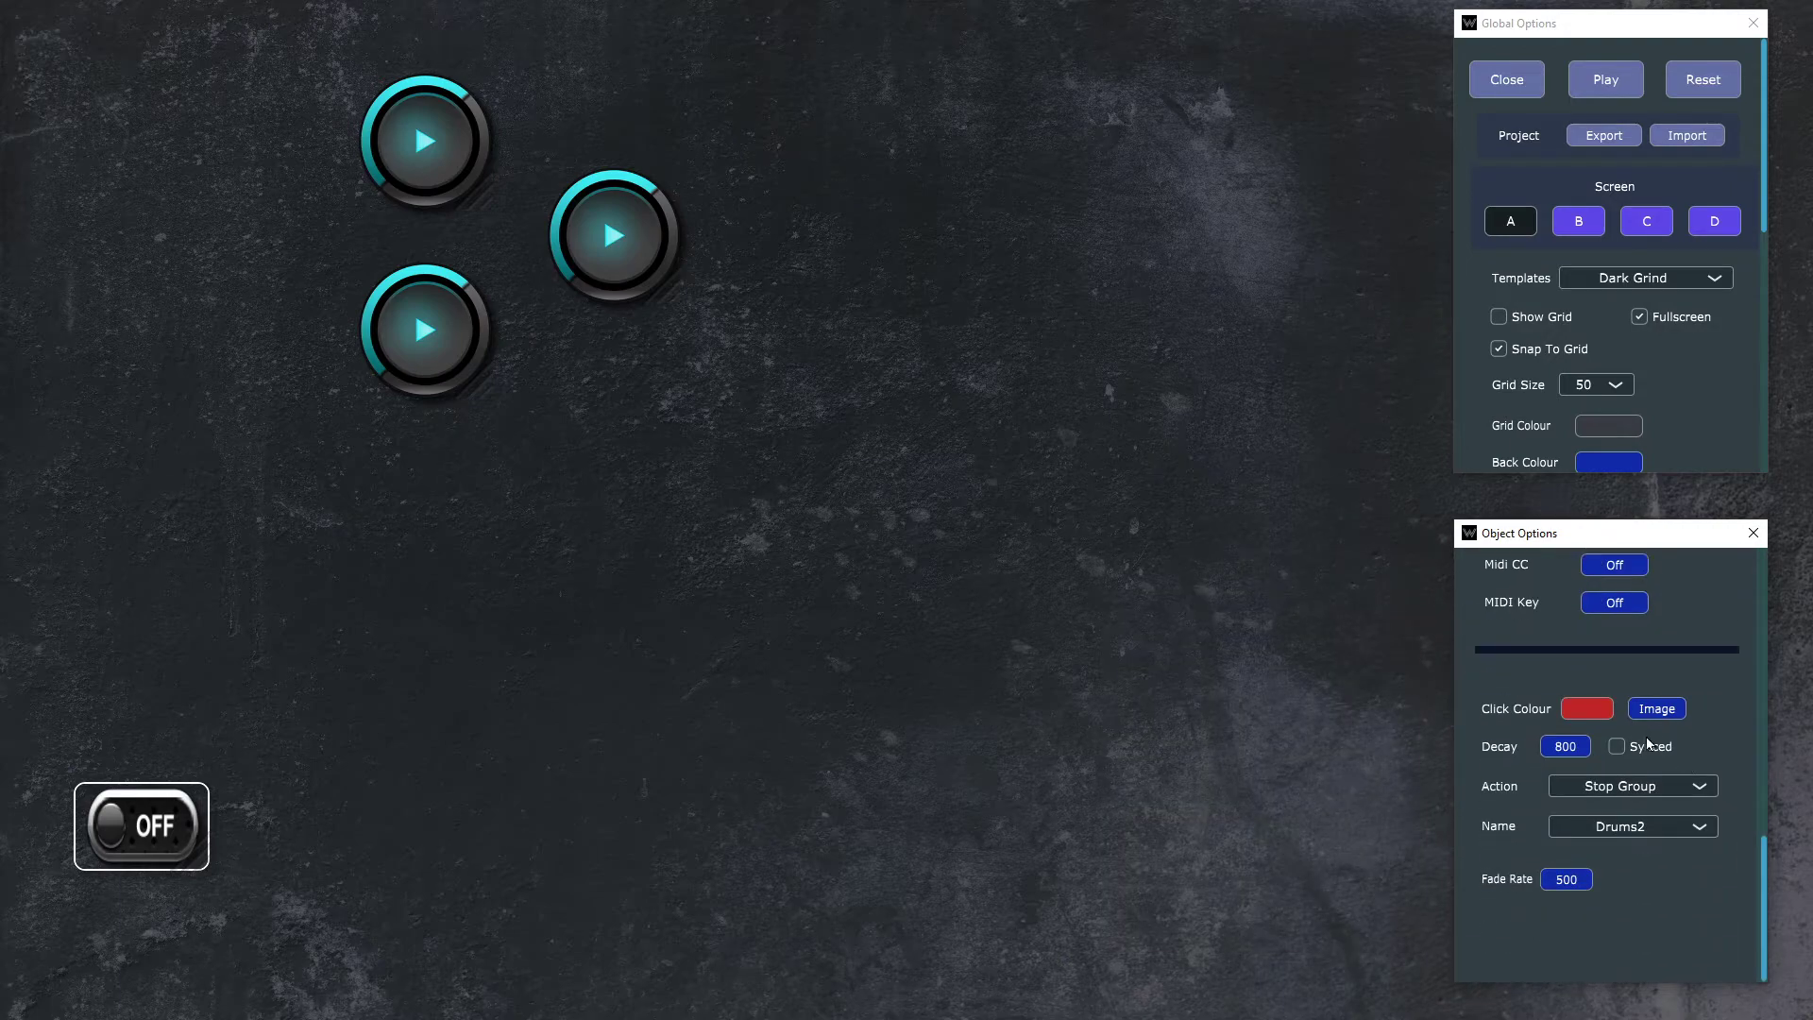
left_click(1657, 708)
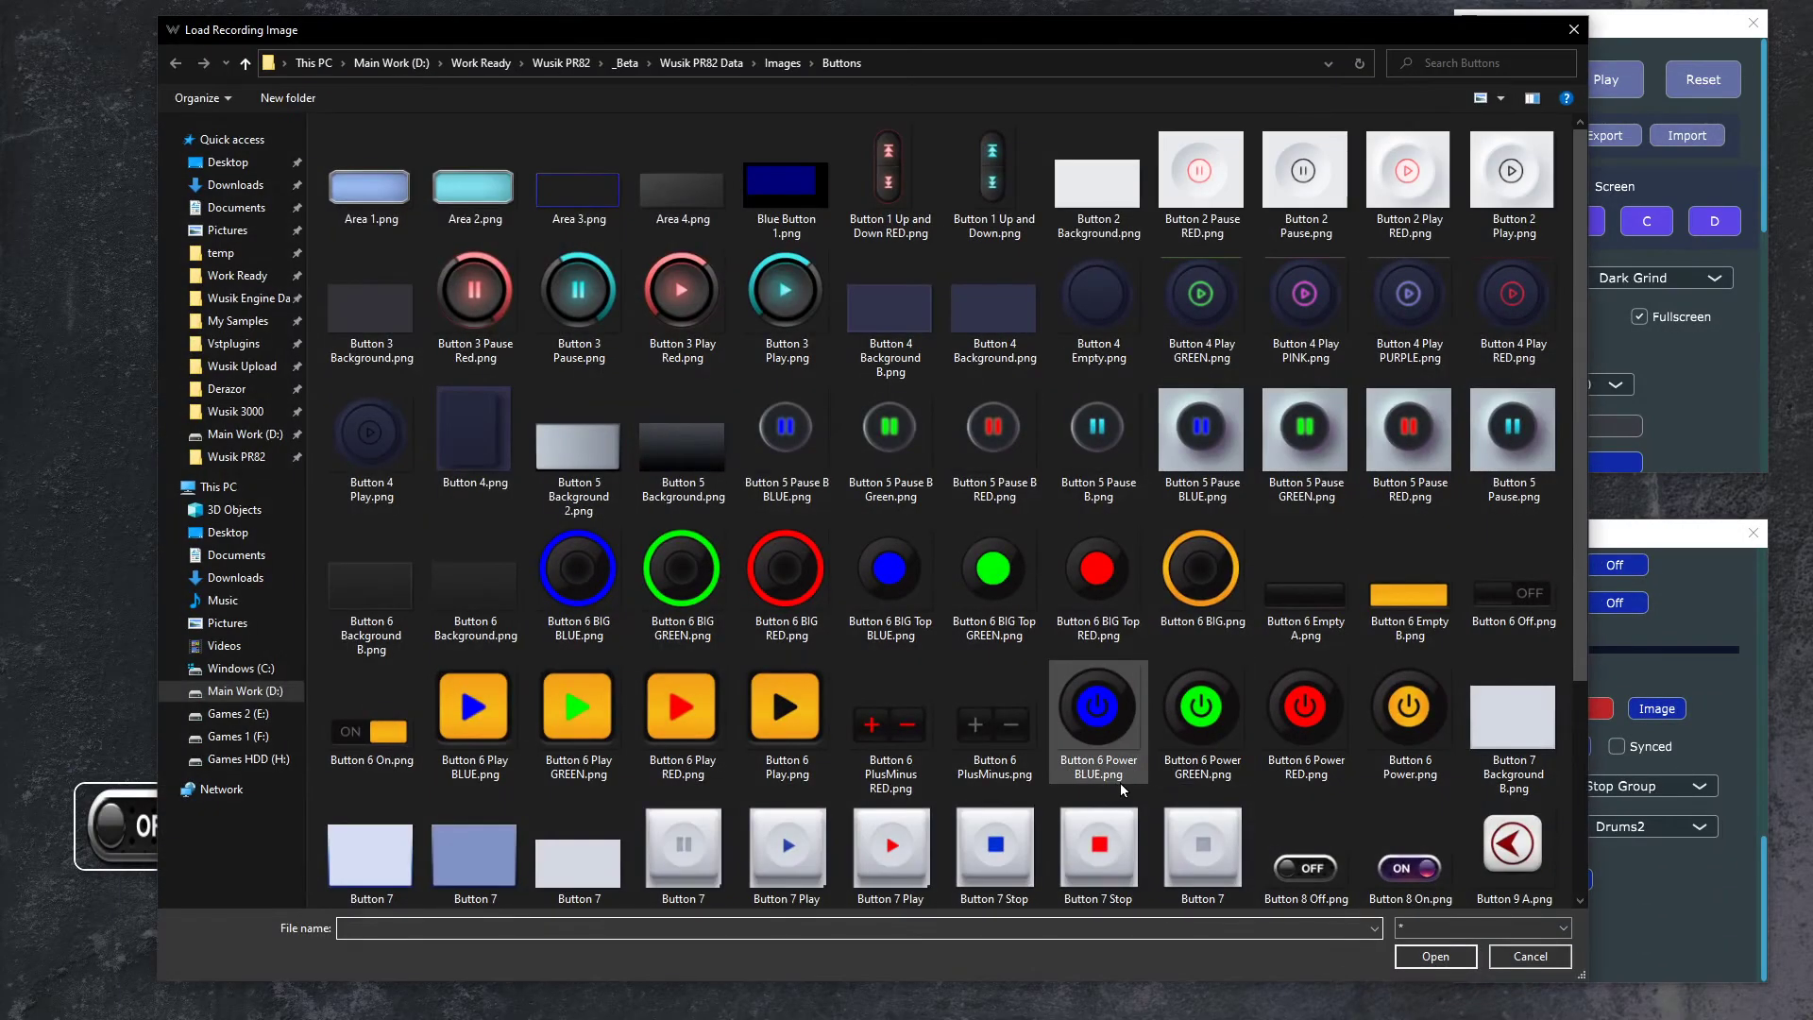
scroll(1178, 786, "down", 3)
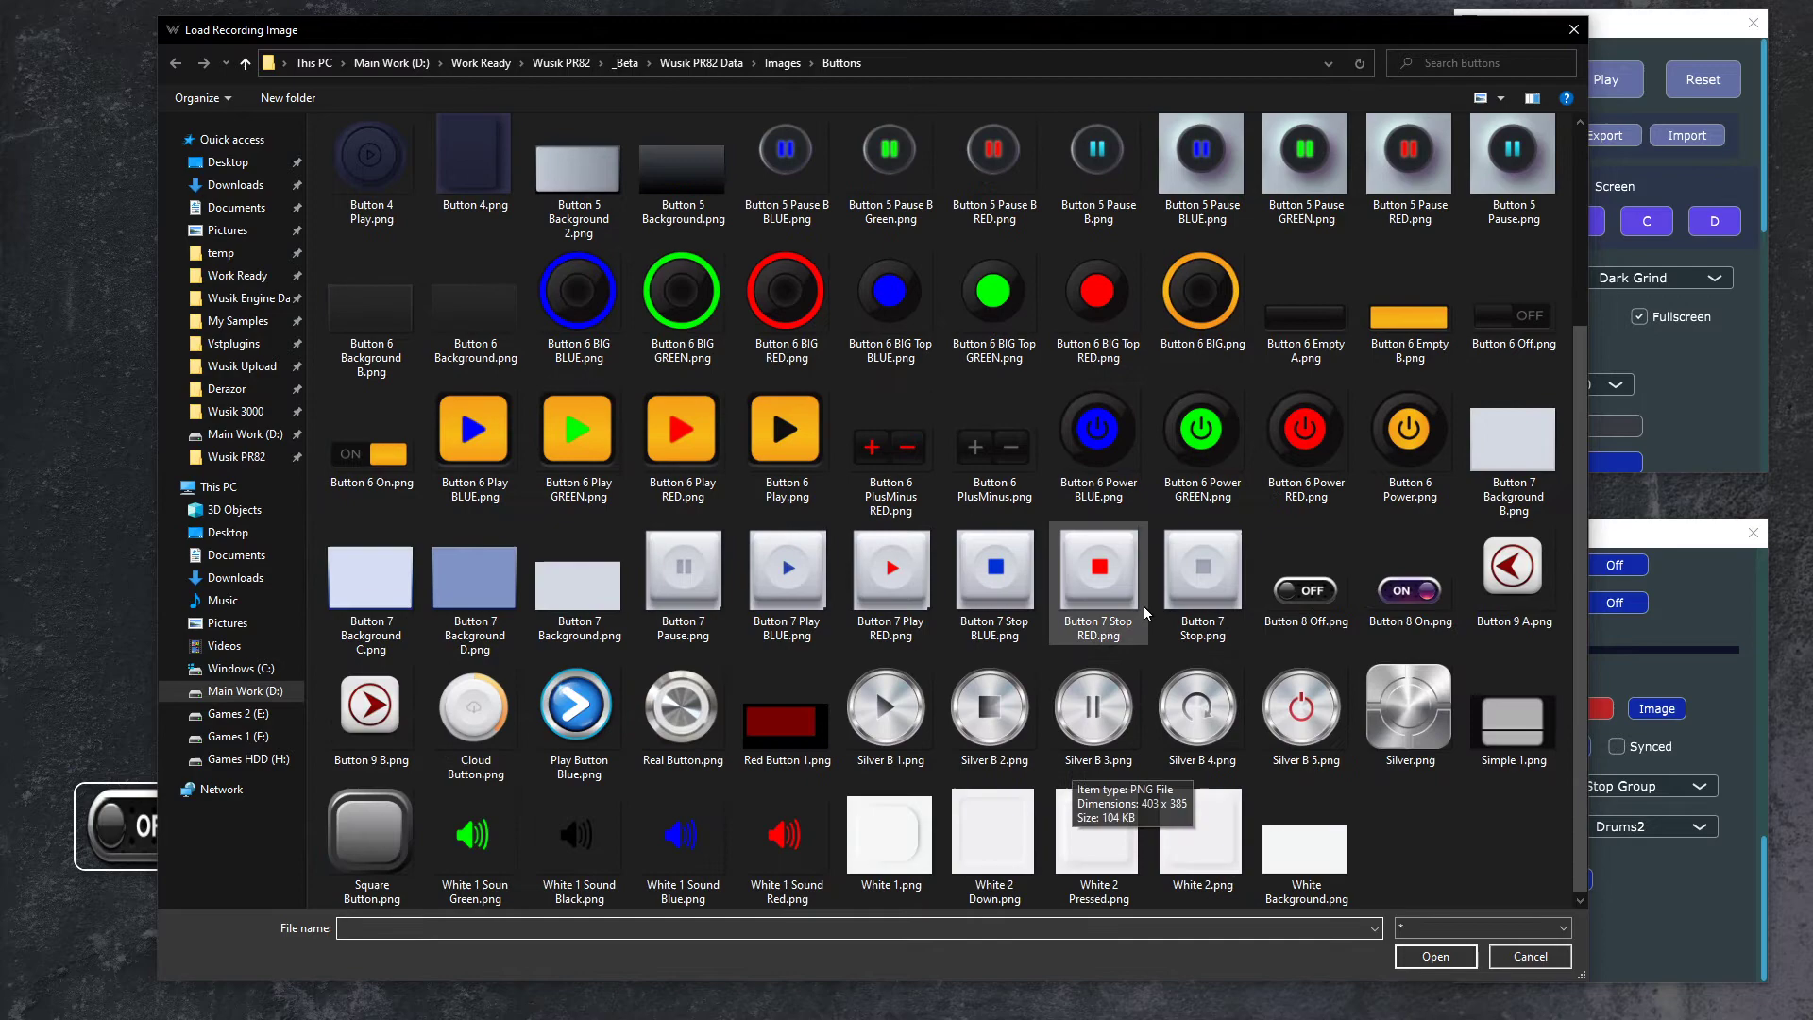
double_click(1388, 590)
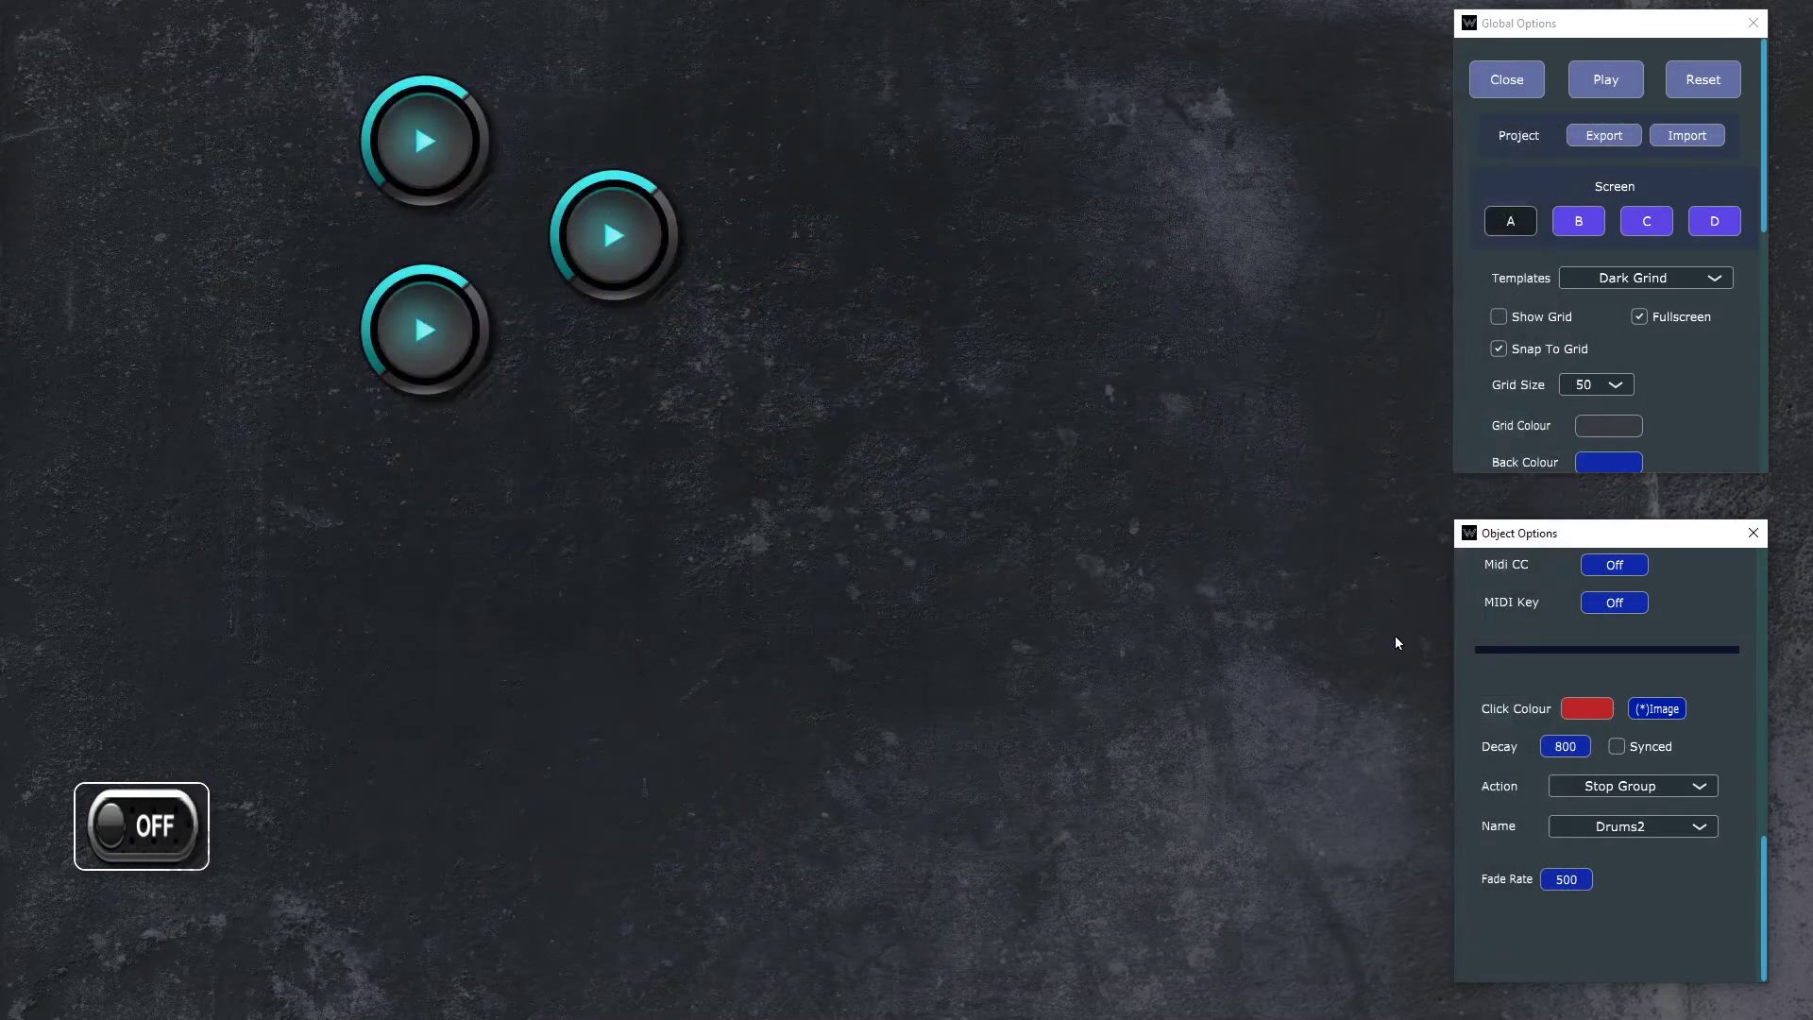
Step: Test the toggle-style button in play mode, including stopping the single audio object beside the stacked pair, and reopen its options in the editor
left_click(139, 825)
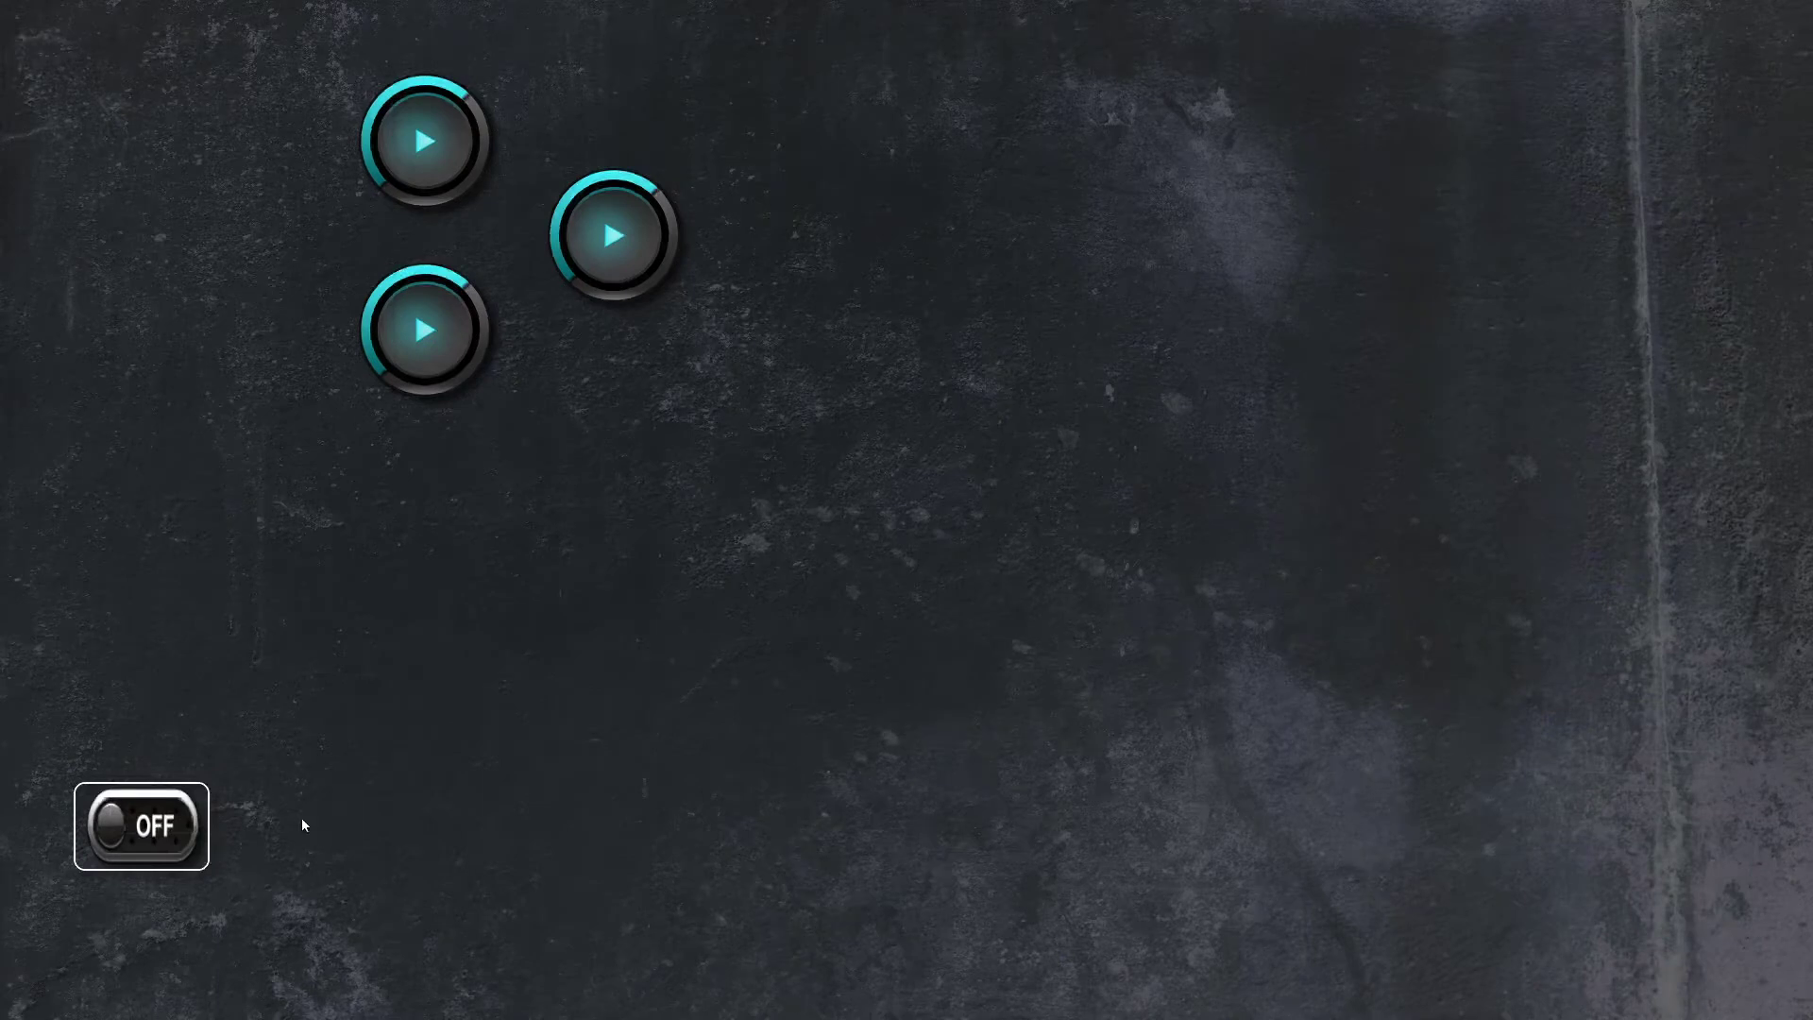
left_click(151, 840)
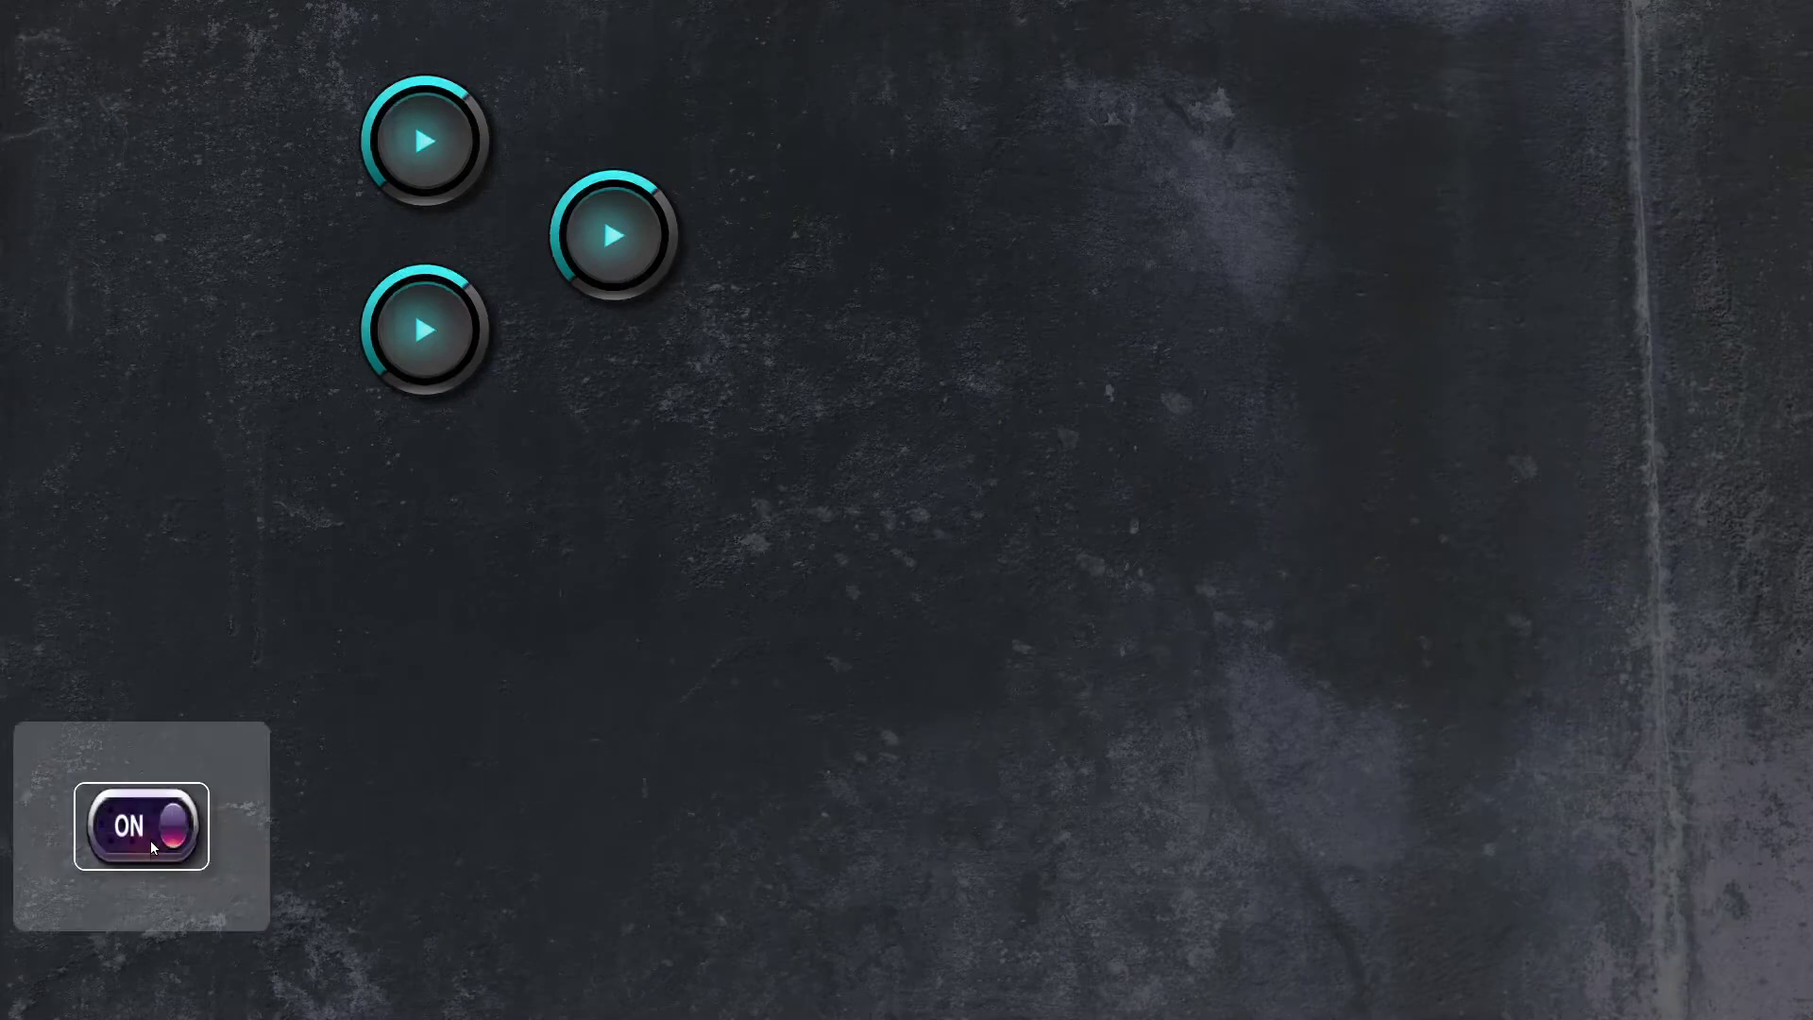
left_click(154, 842)
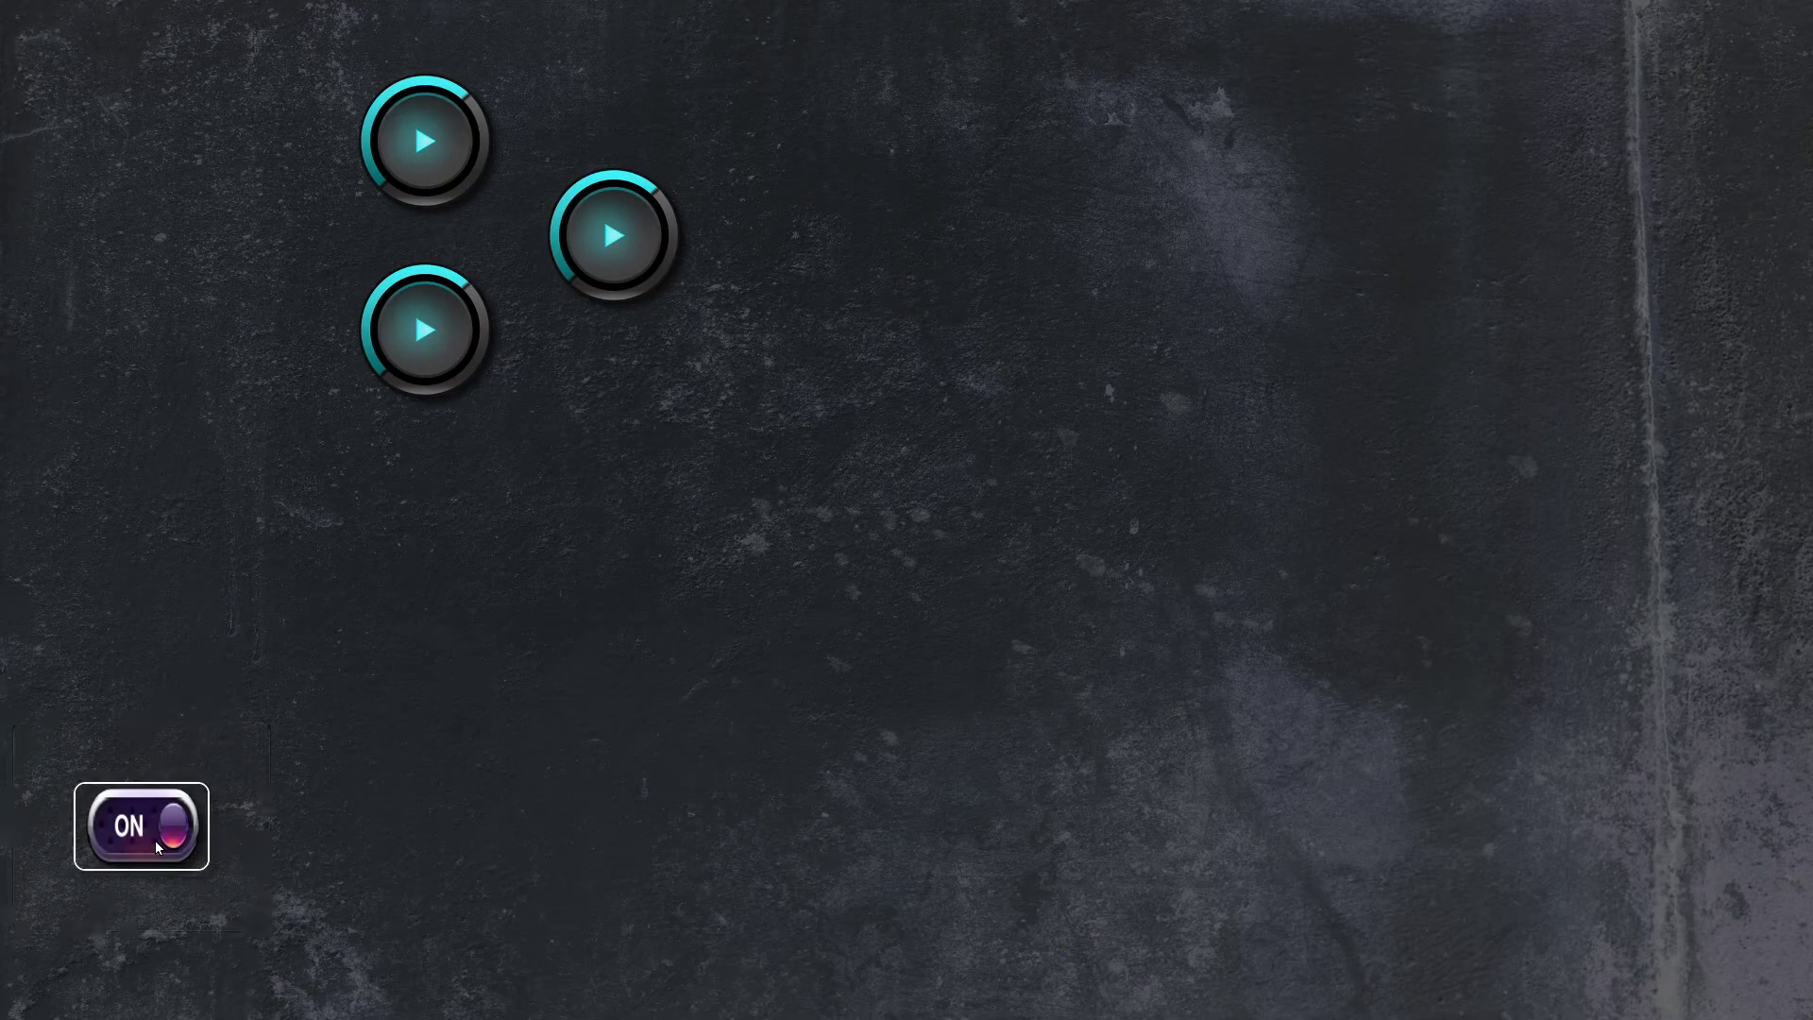
left_click(157, 842)
left_click(629, 281)
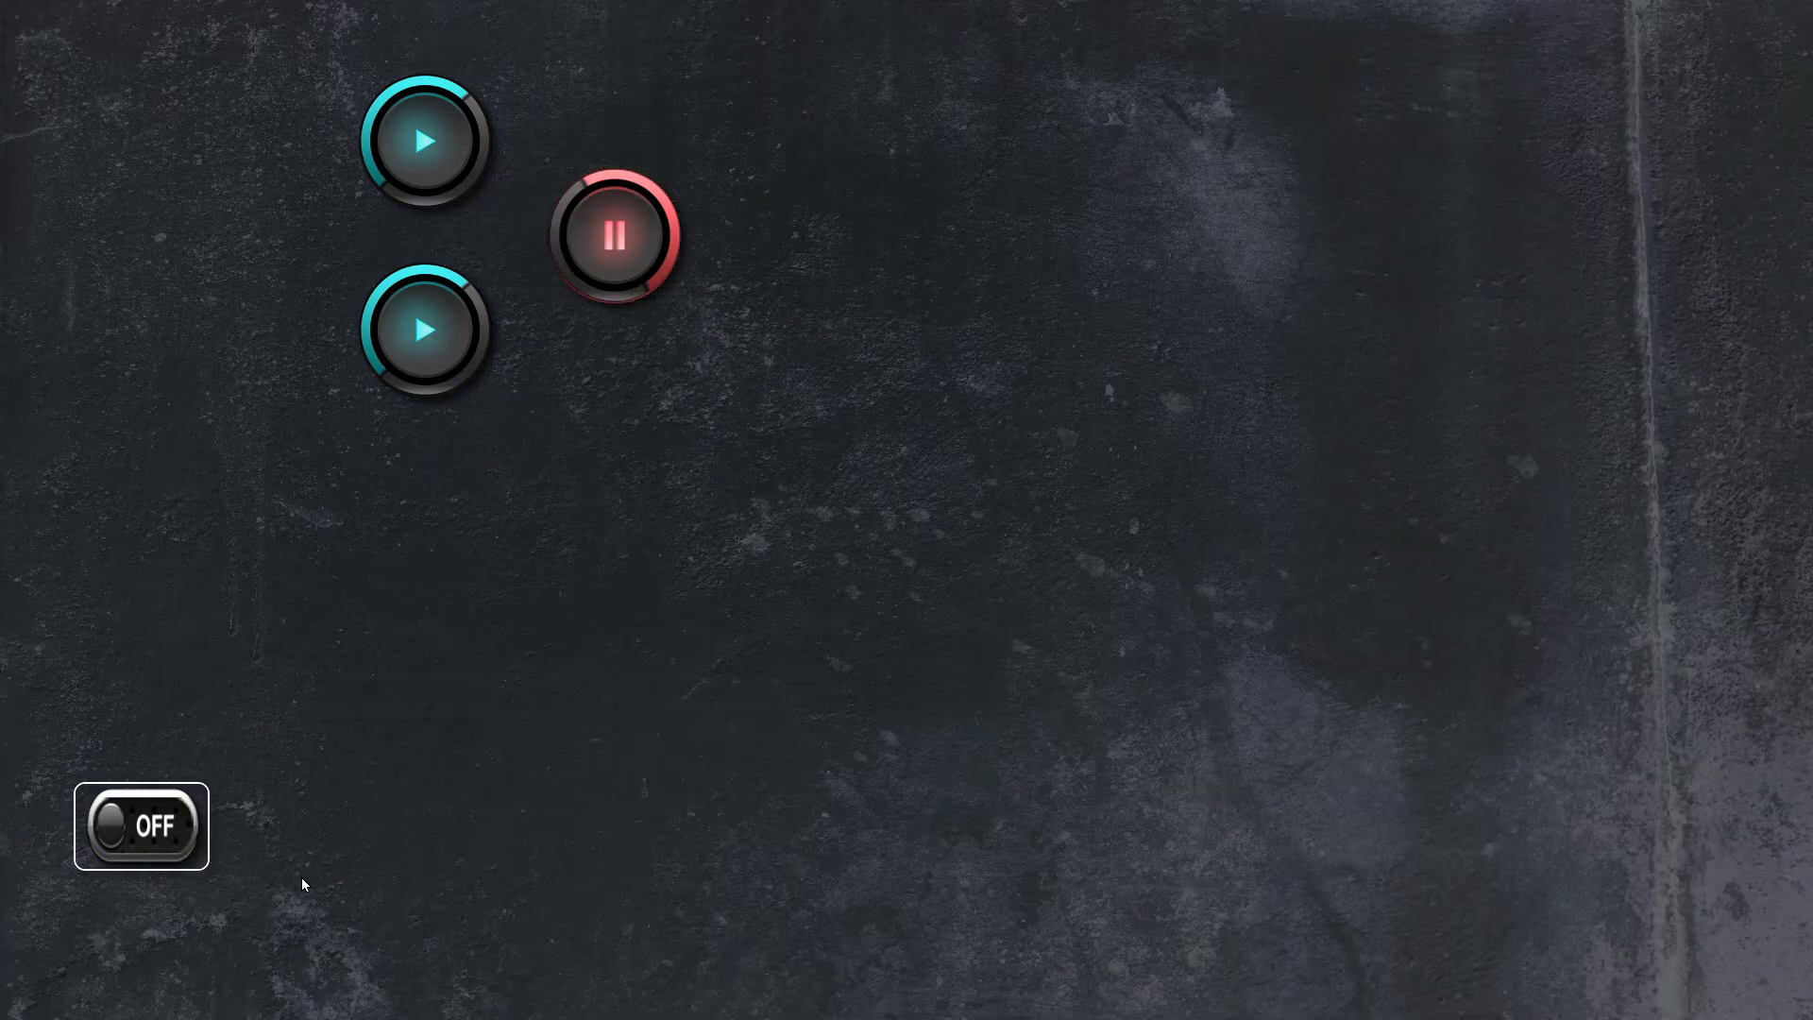
left_click(161, 838)
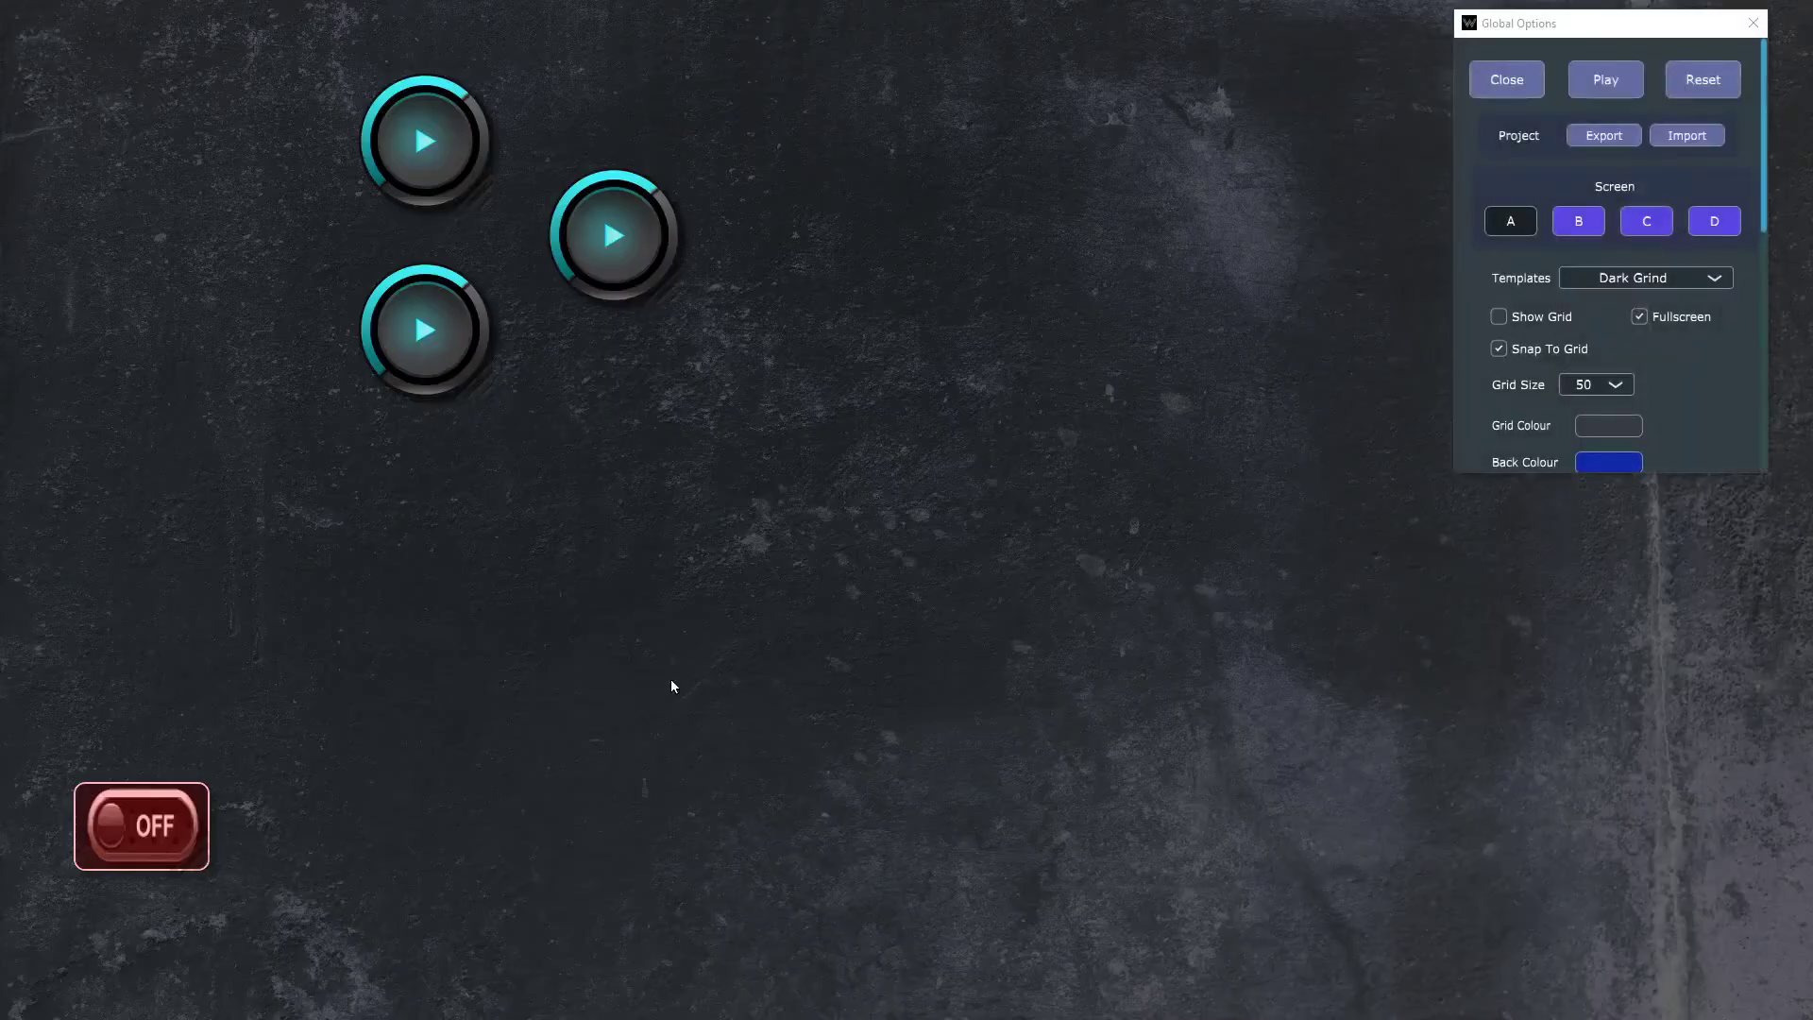
left_click(166, 832)
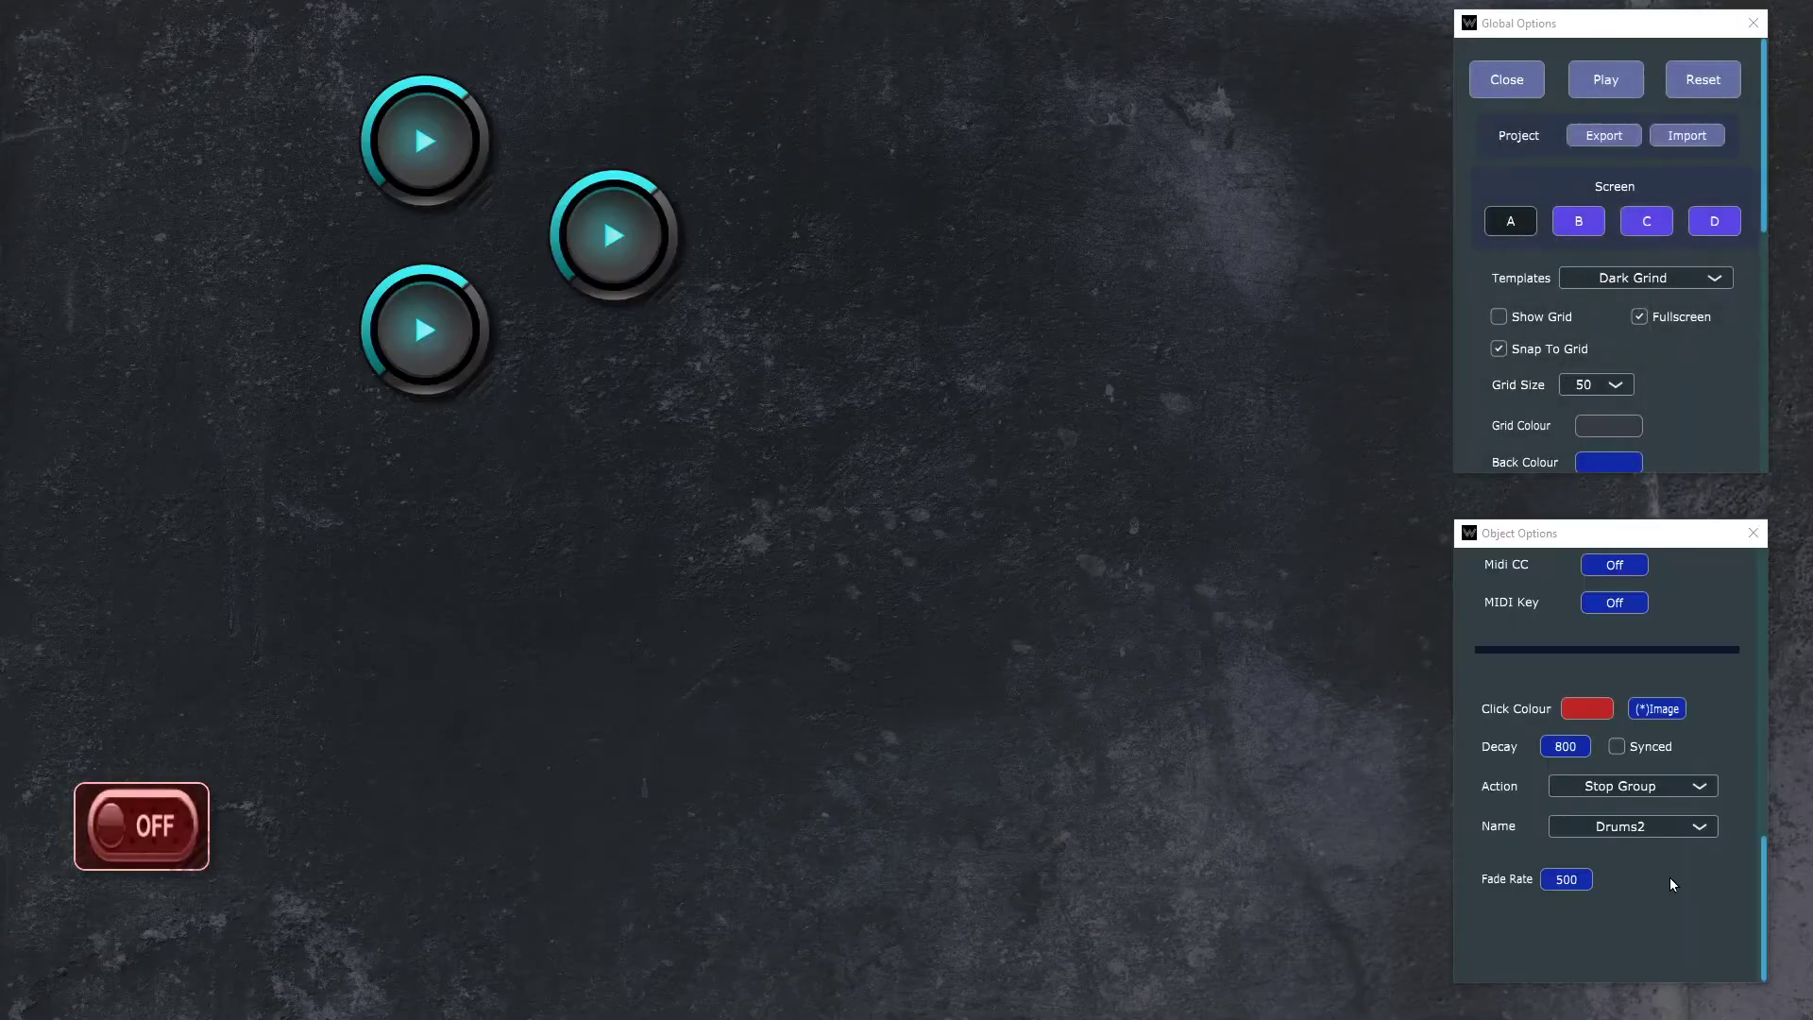
Step: Set the toggle-style button's action to Fade Sound
left_click(1700, 784)
left_click(1713, 777)
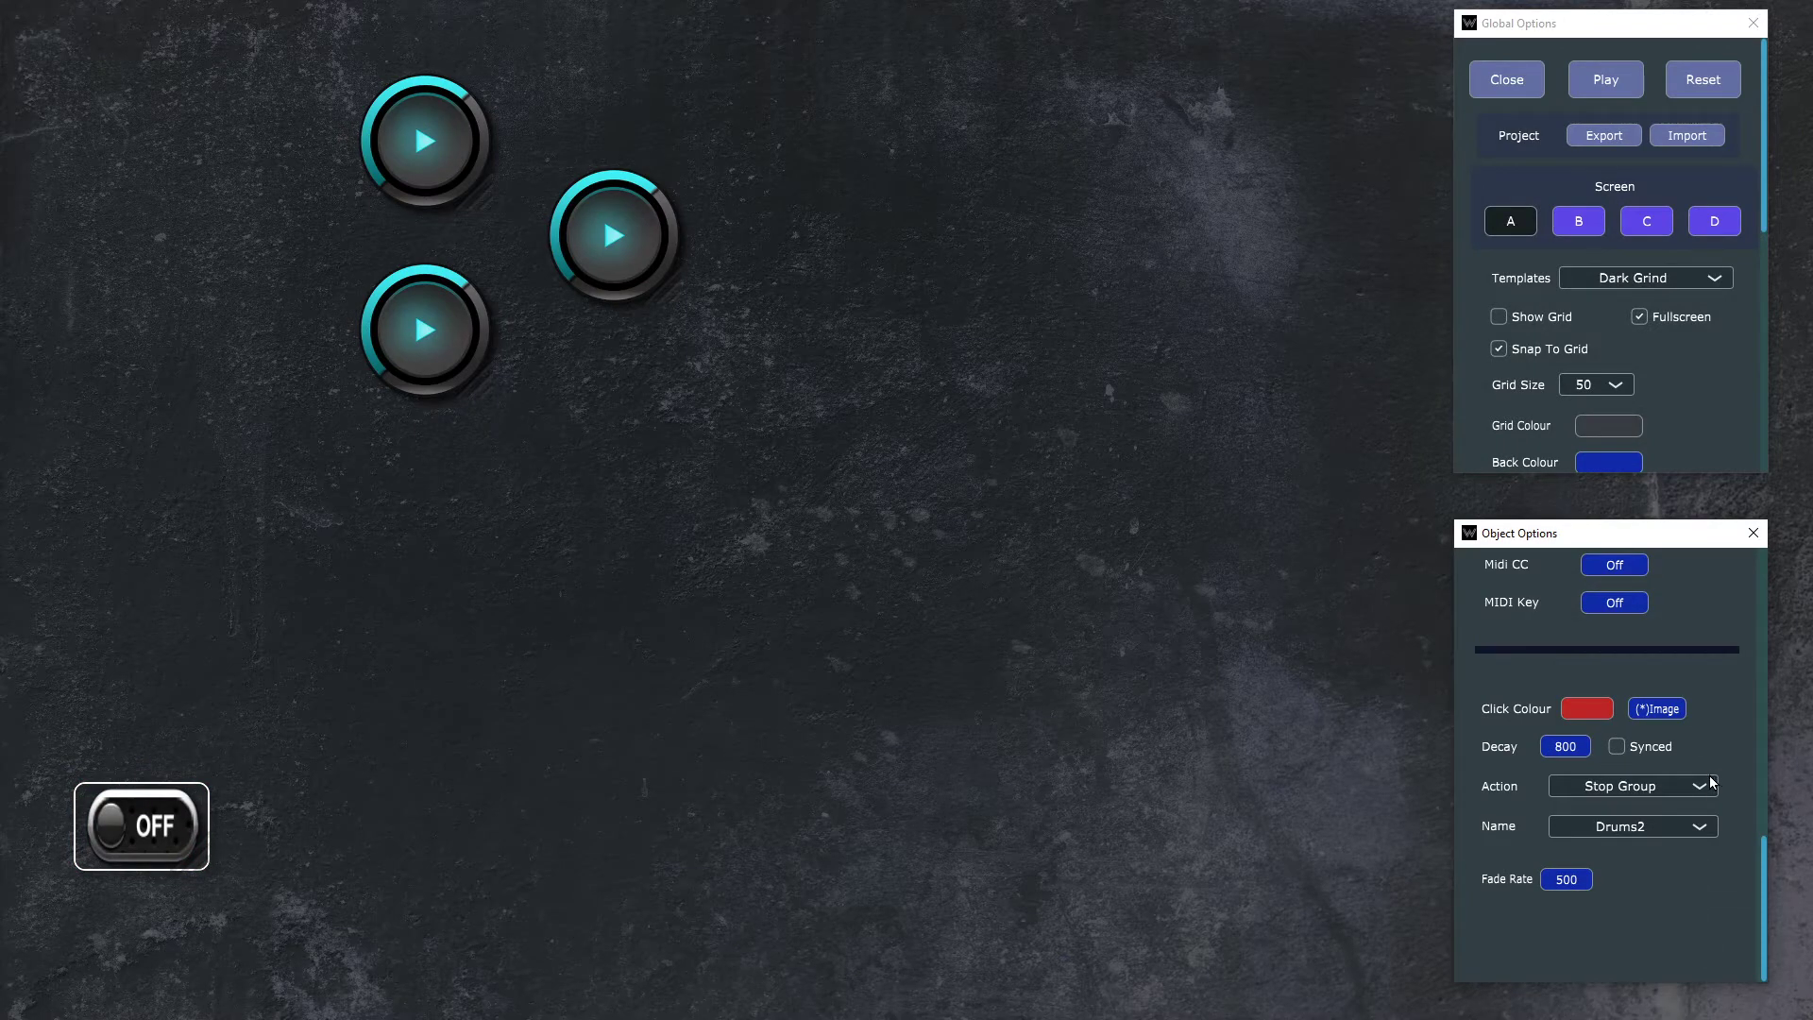
left_click(1711, 784)
scroll(1722, 790, "down", 1)
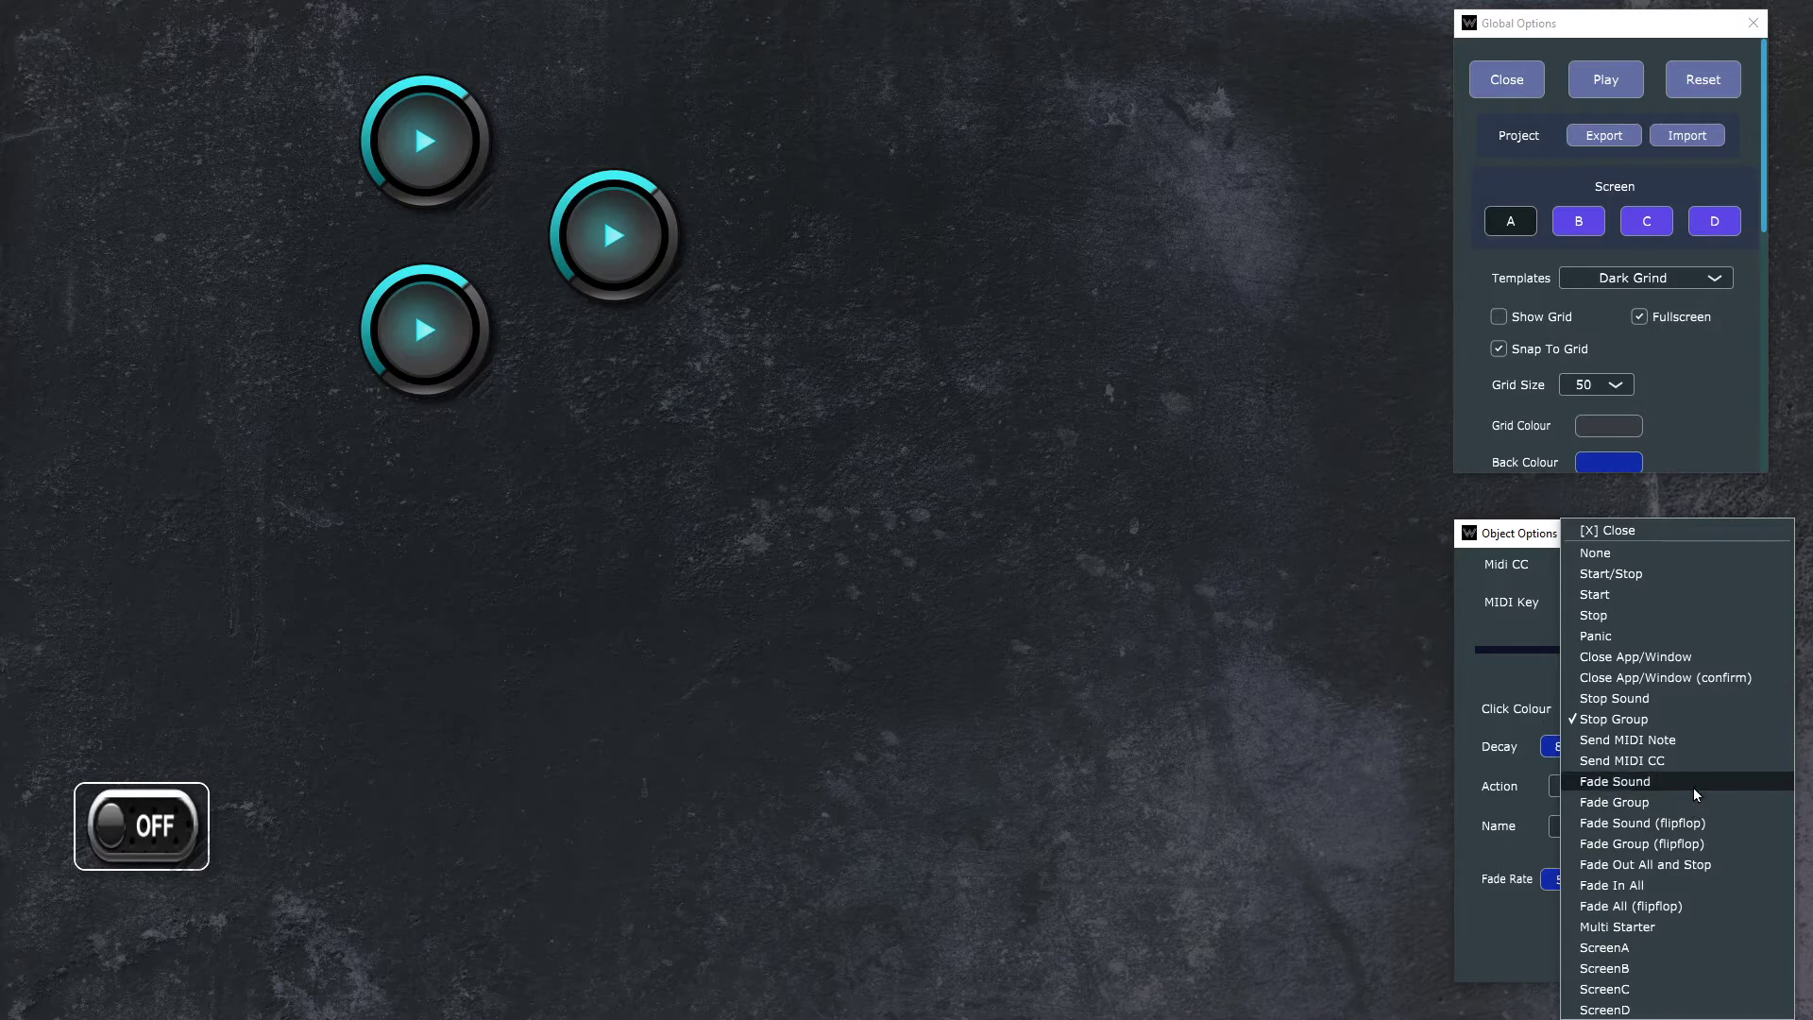
left_click(1693, 786)
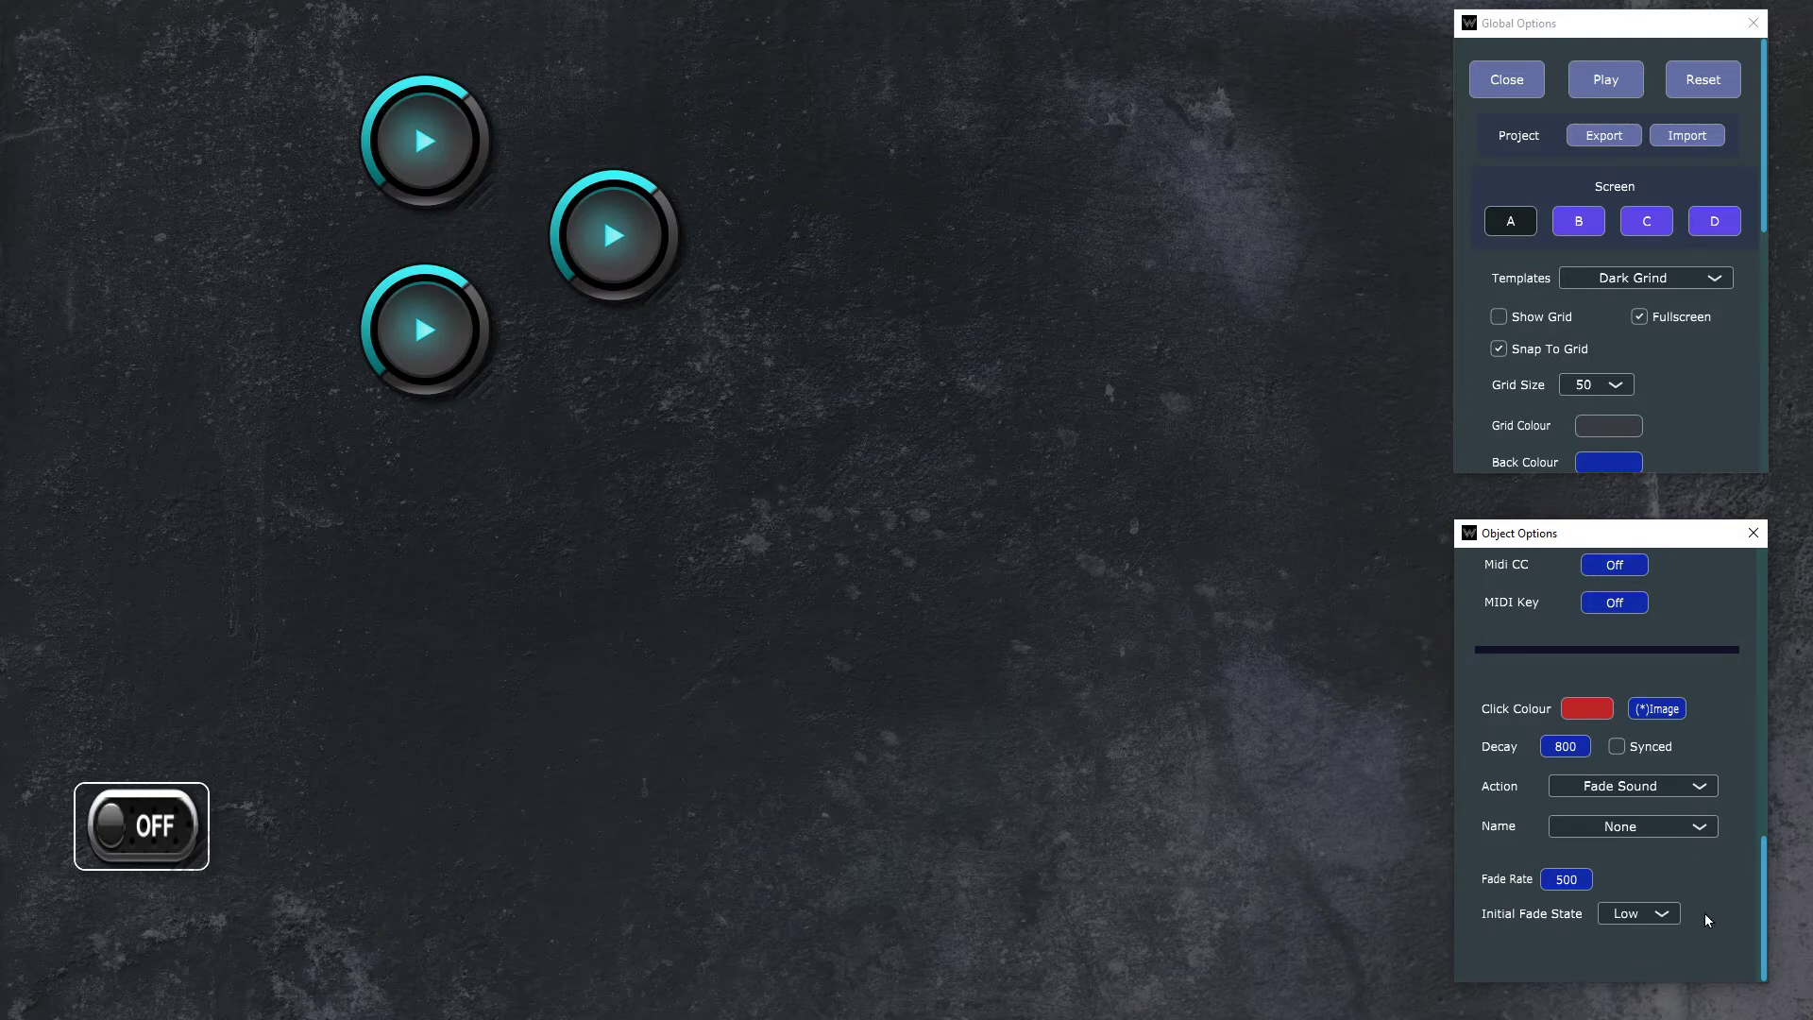
Step: Set the button's action to Fade Out All and Stop with a fade rate of 4000 ms
left_click(1694, 784)
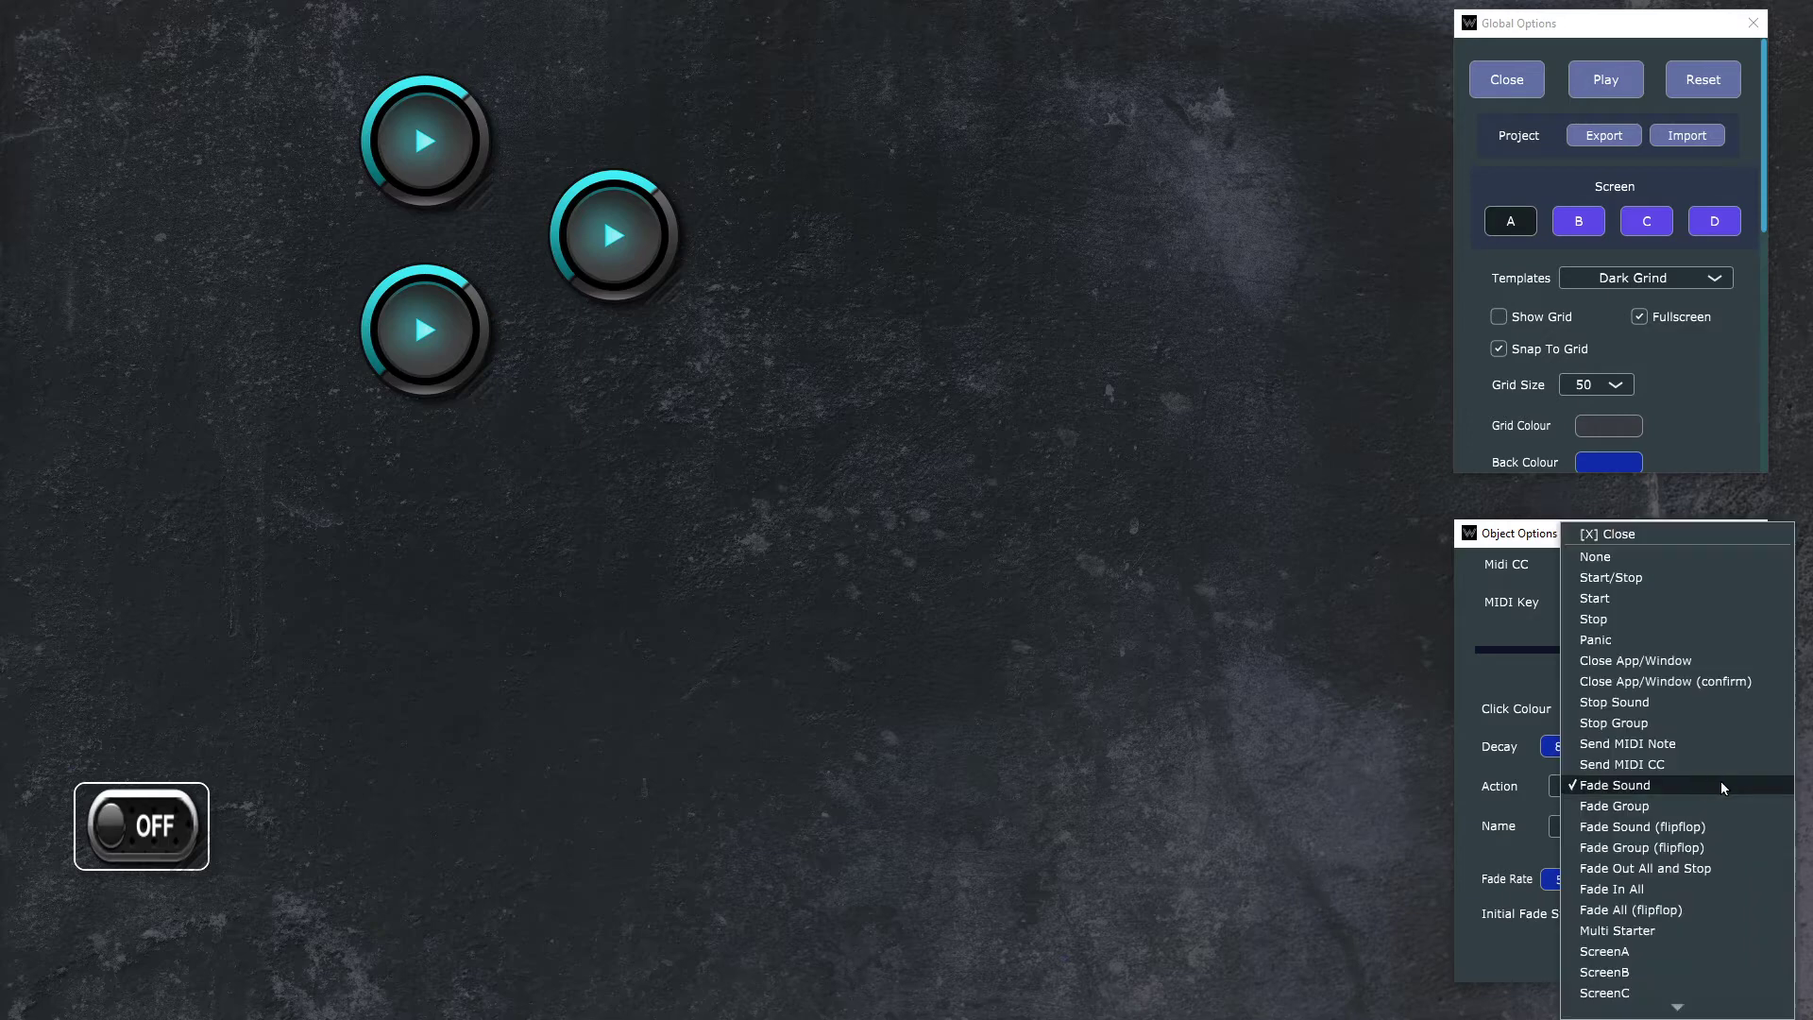
scroll(1721, 784, "down", 1)
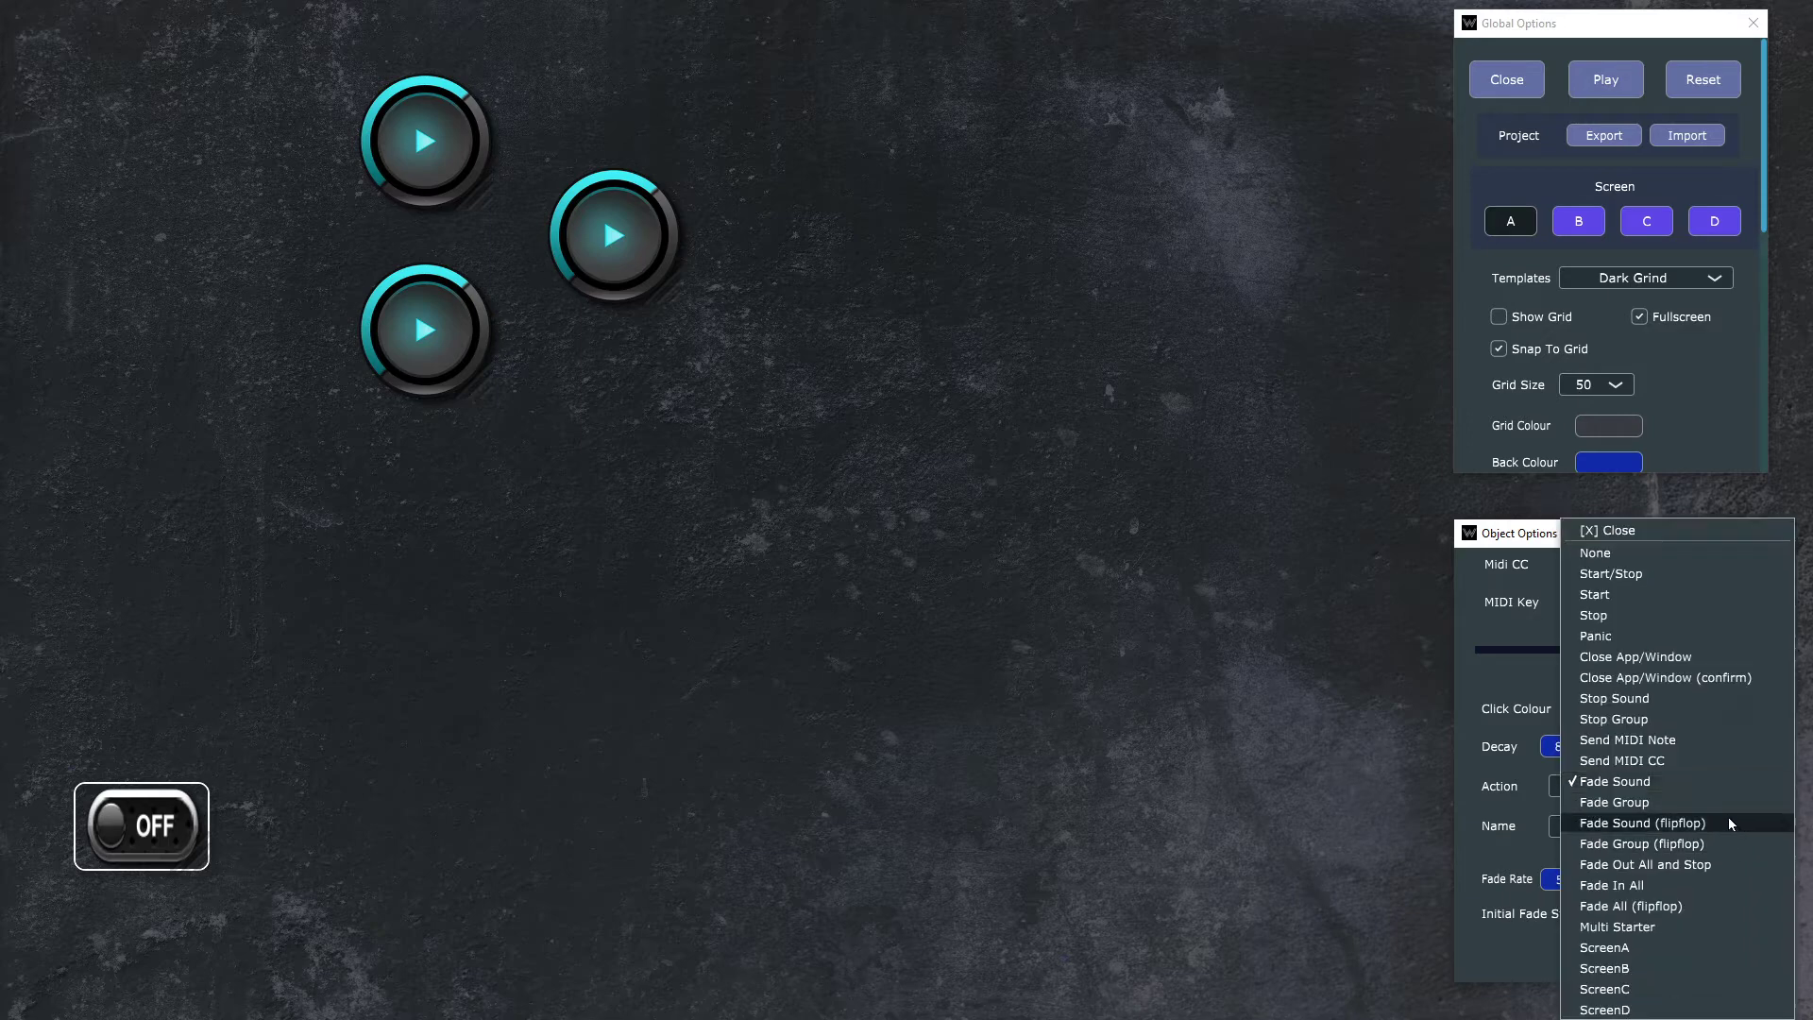
left_click(1691, 865)
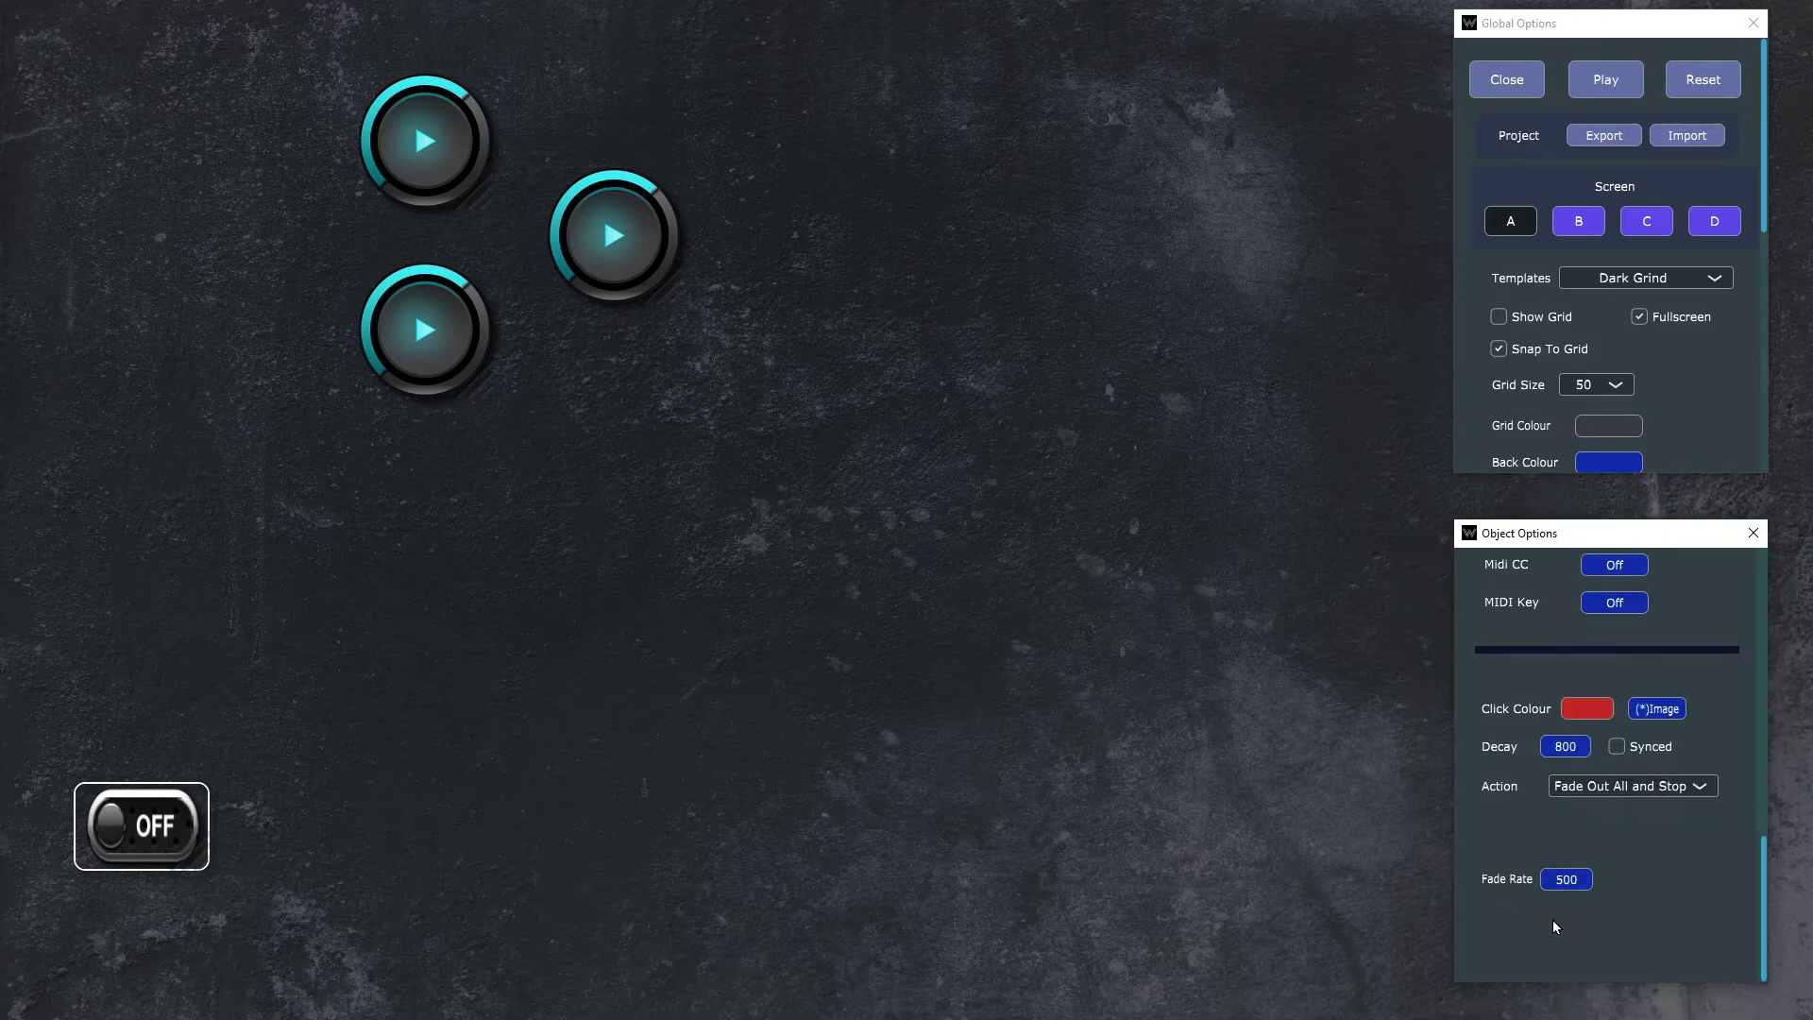
left_click(1568, 879)
type("4000")
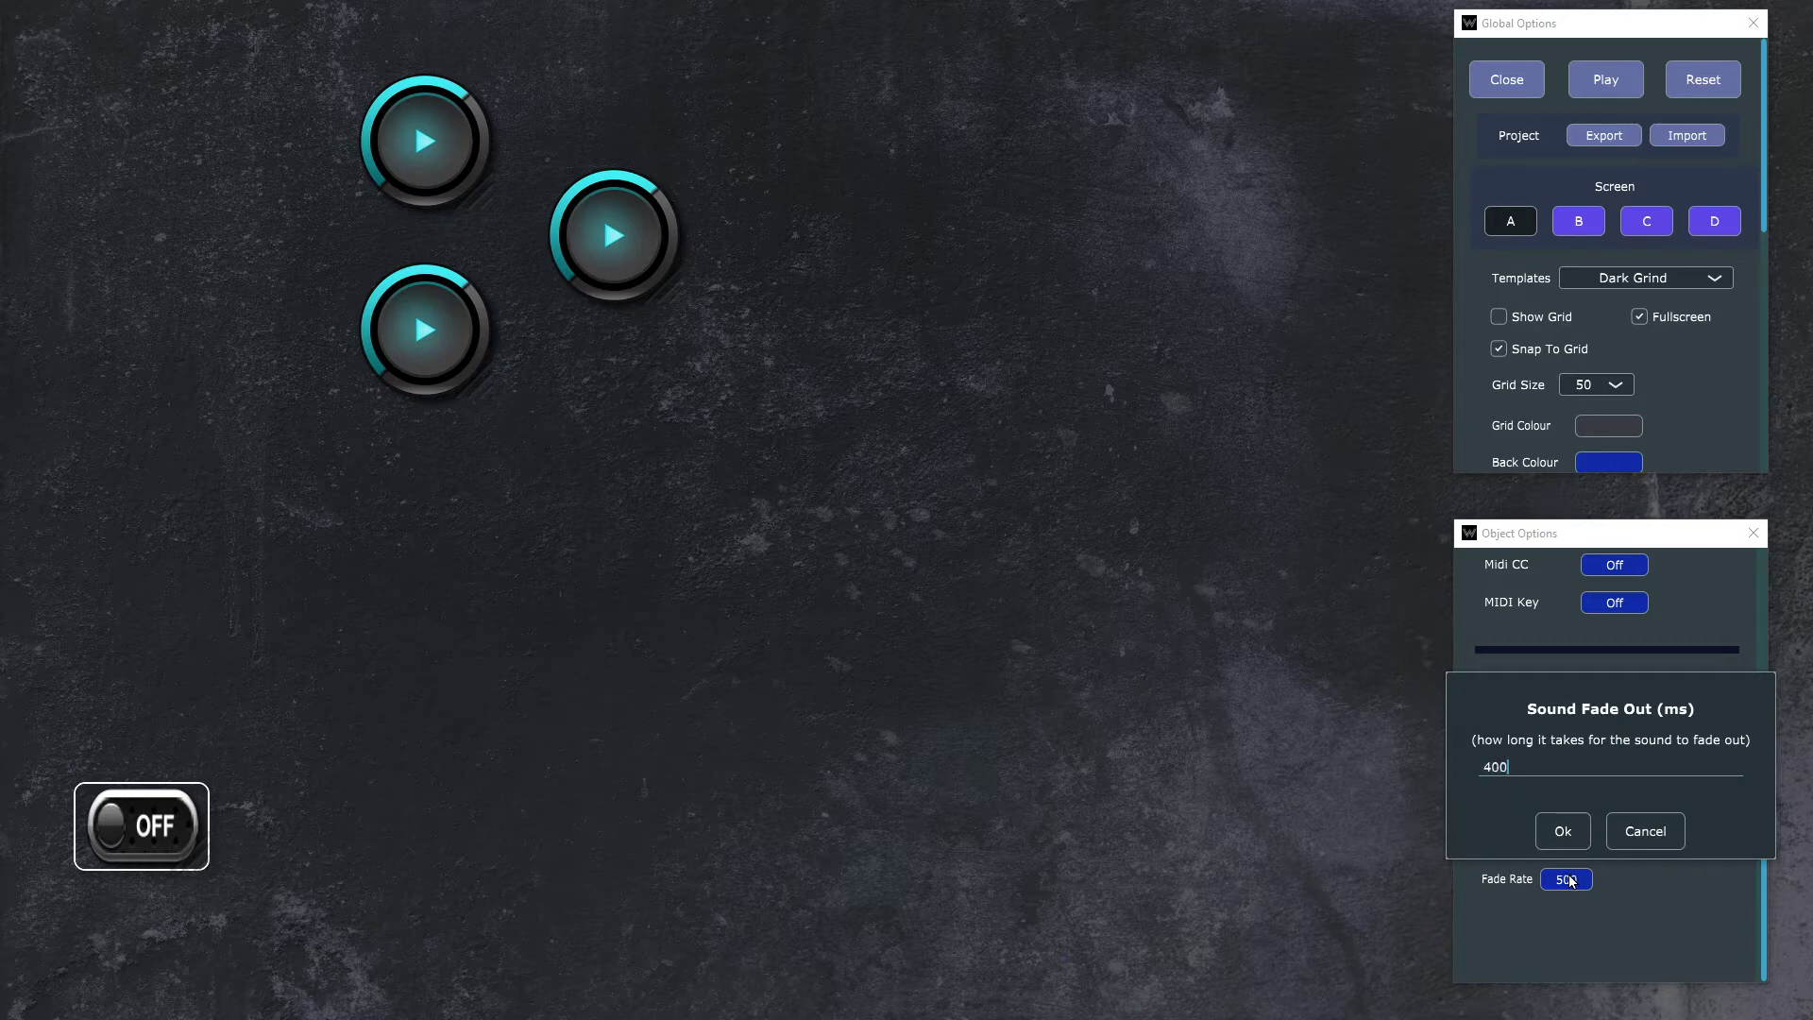
left_click(1563, 831)
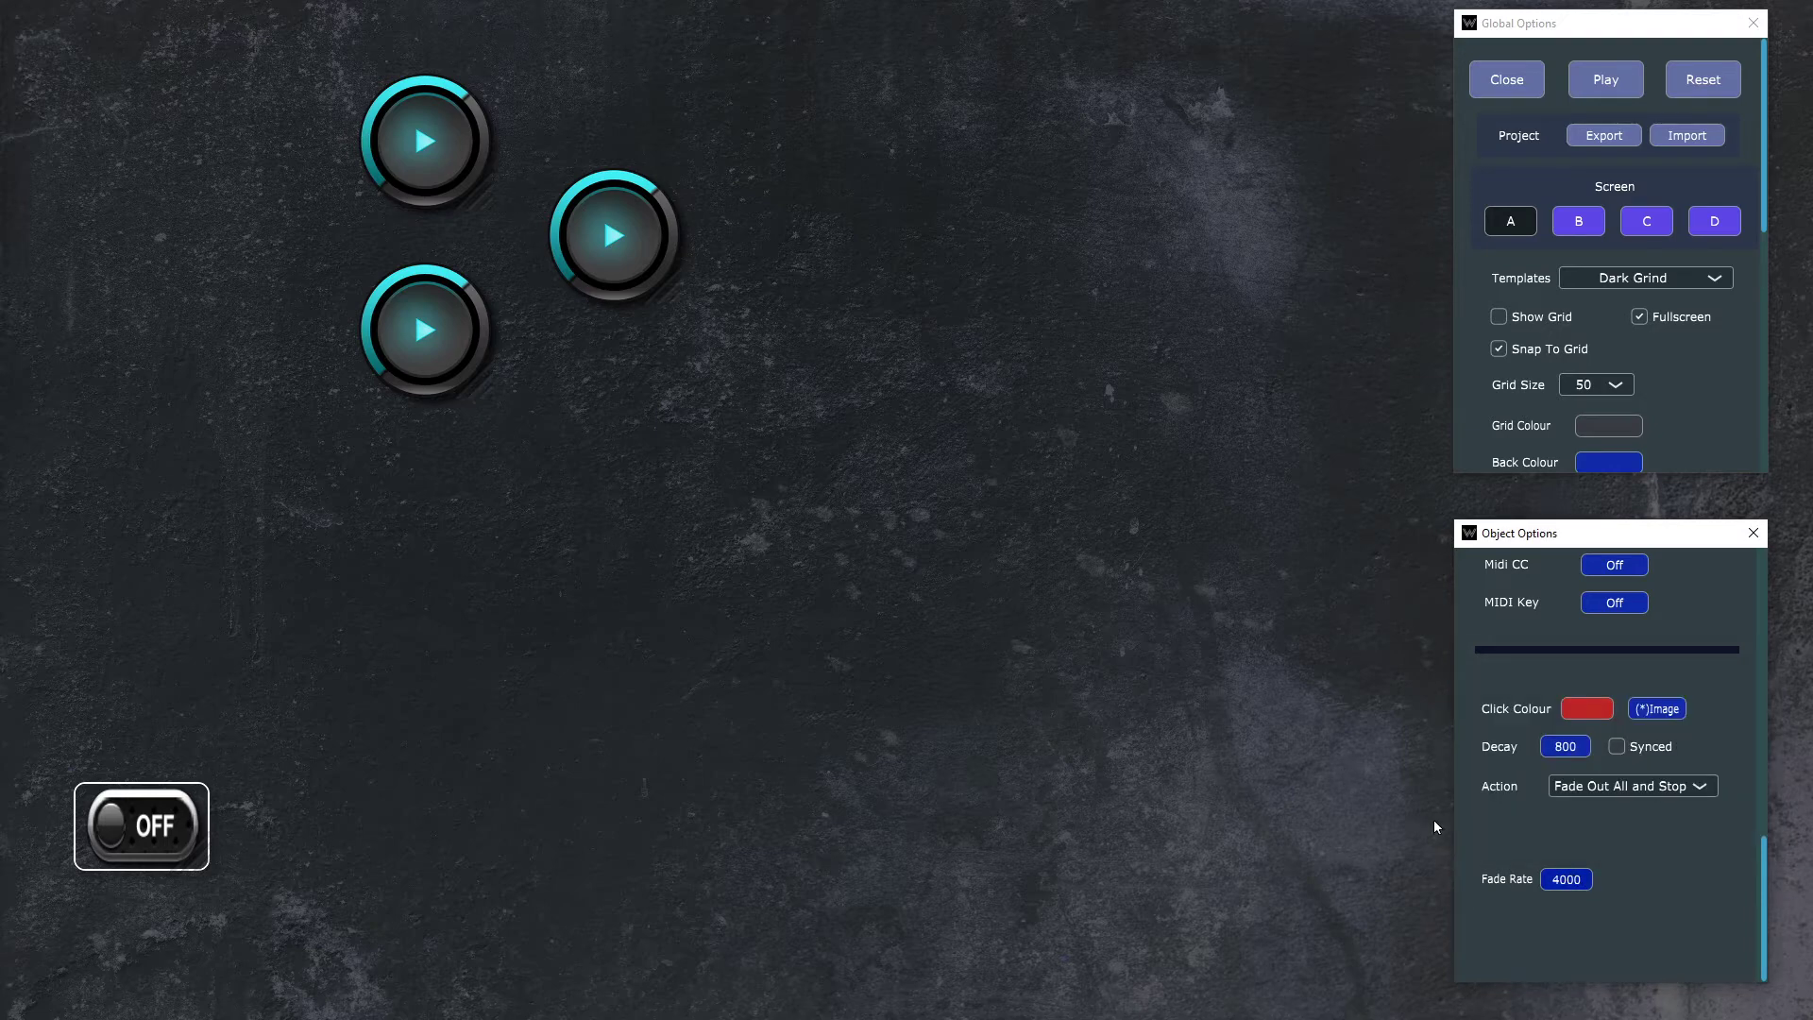
Step: Play both stacked audio objects outside the editor and fade them out with the toggle-style button
left_click(1606, 85)
left_click(423, 201)
left_click(445, 298)
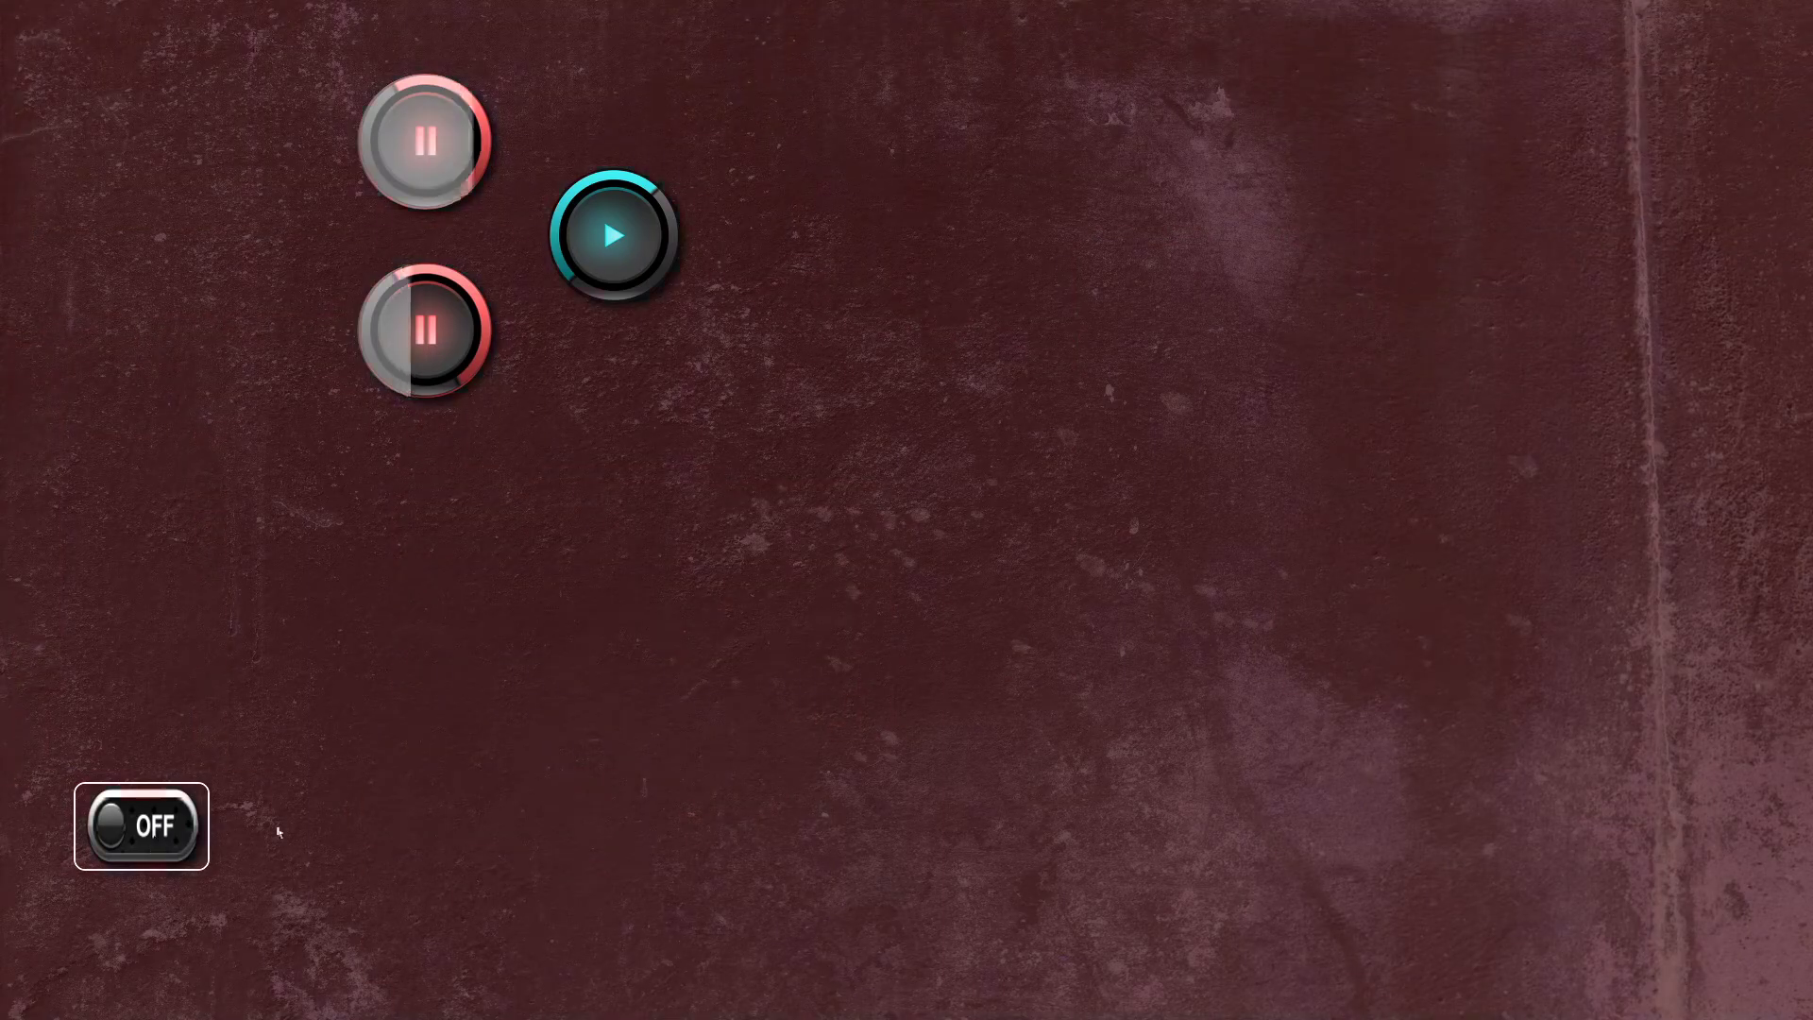
left_click(176, 829)
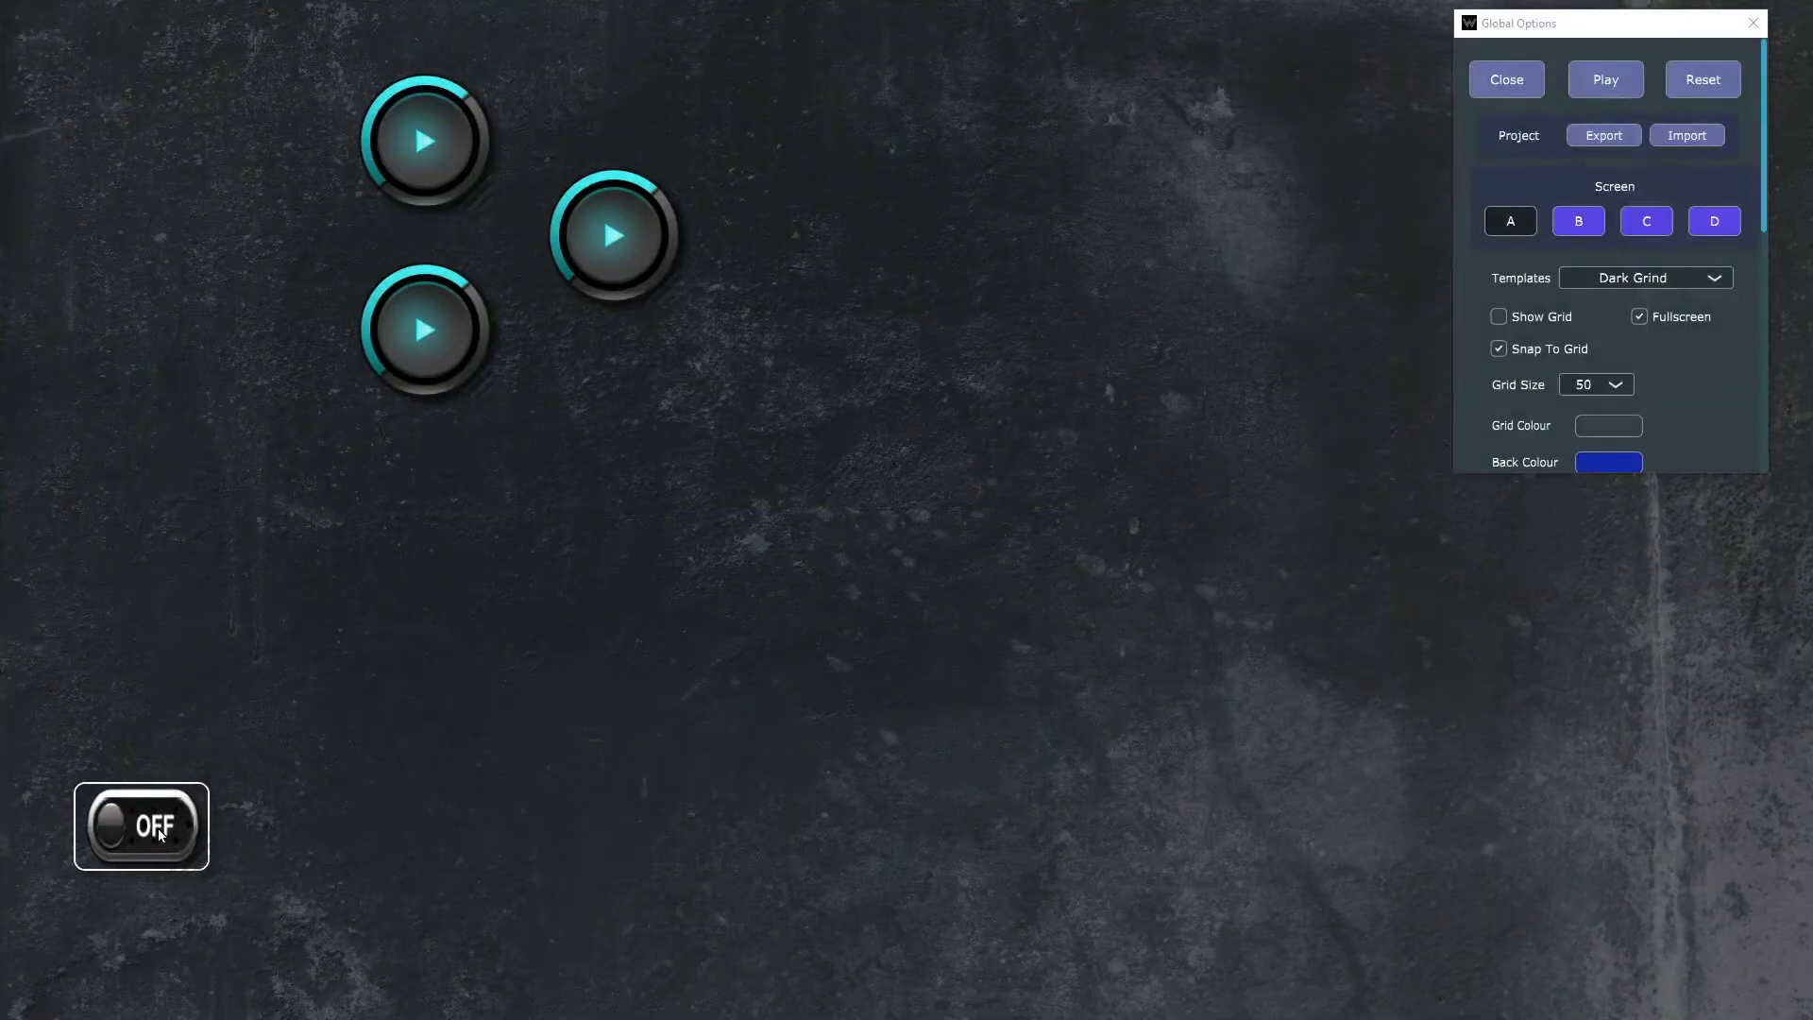
Step: Reopen the toggle-style button's options and set its action to Multi Starter
left_click(157, 829)
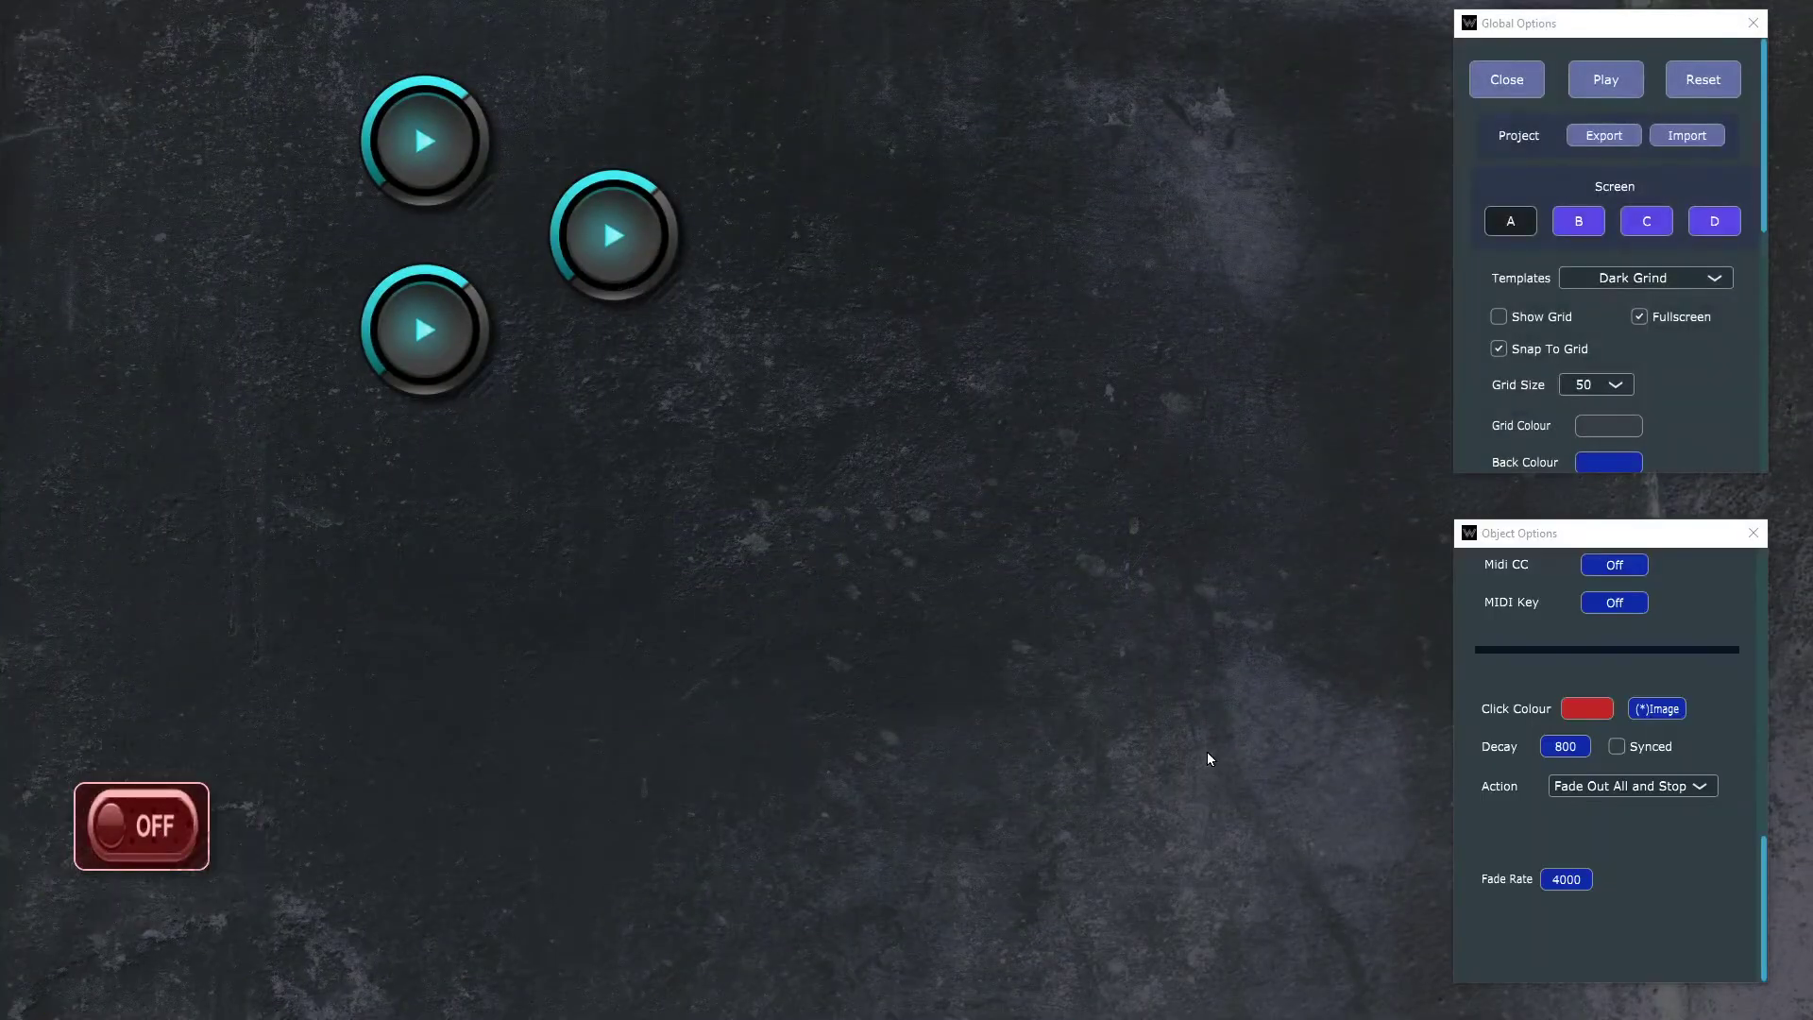
left_click(1709, 790)
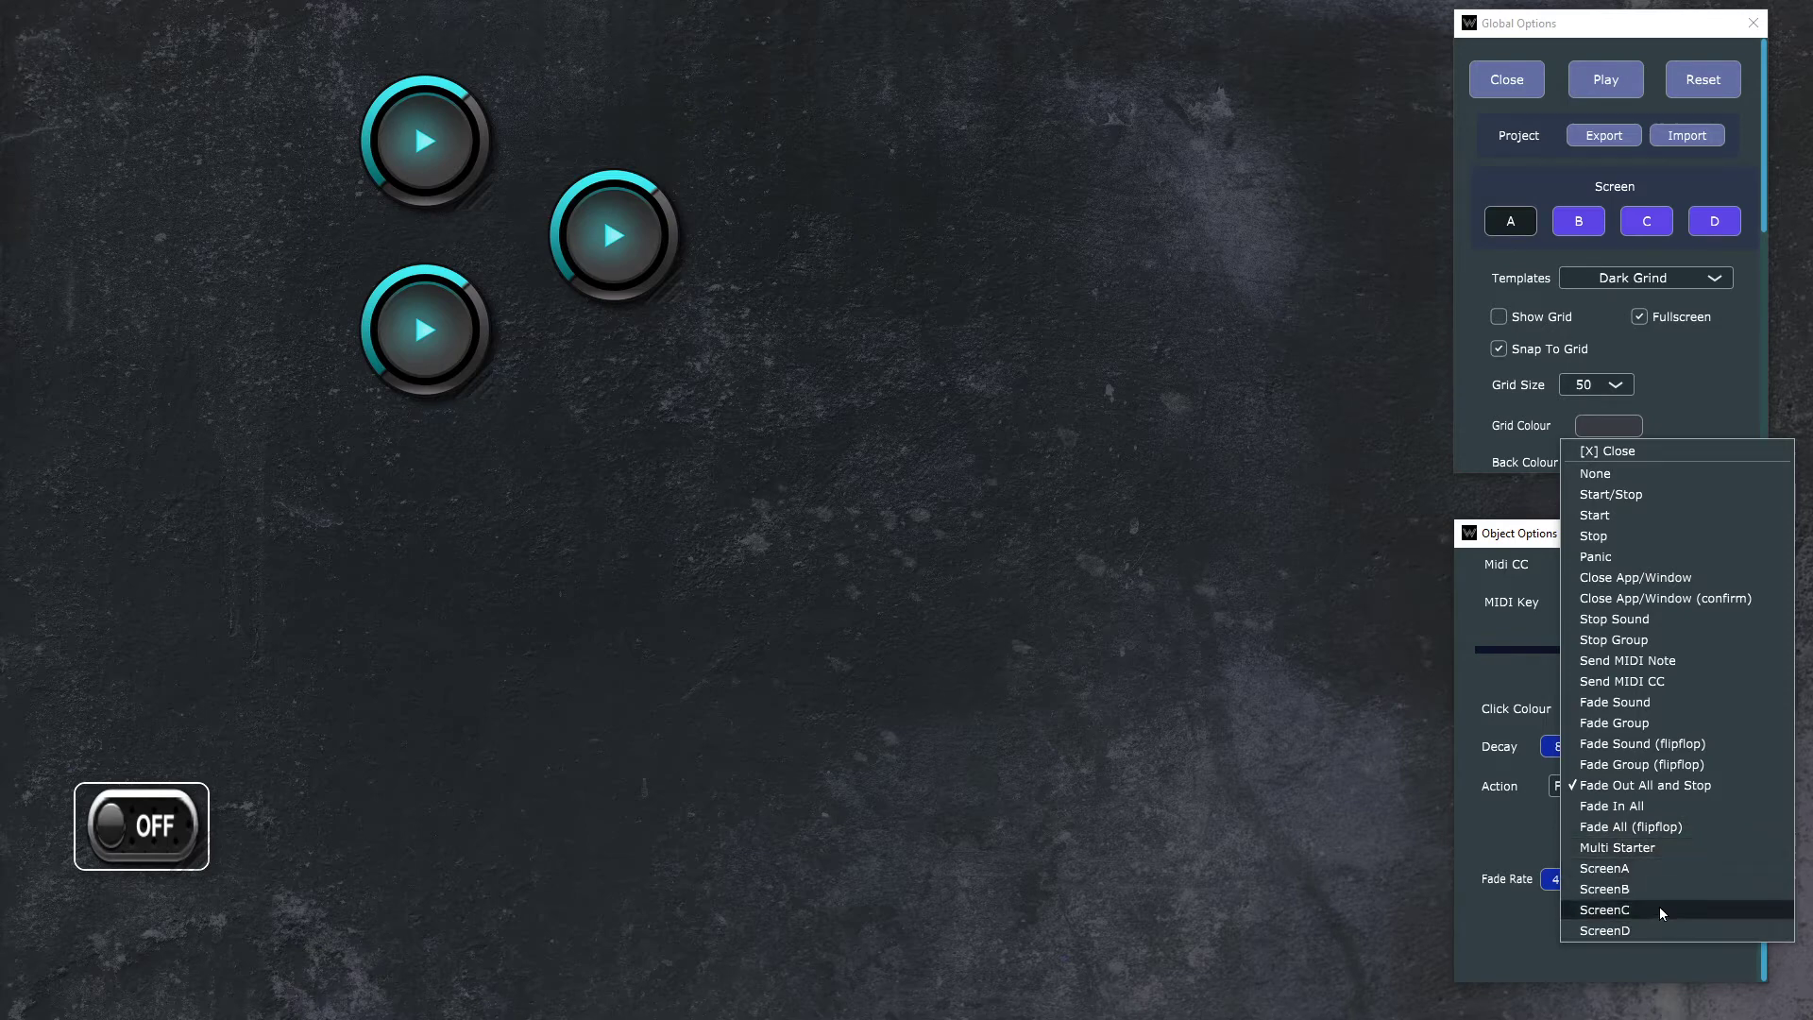
left_click(1664, 846)
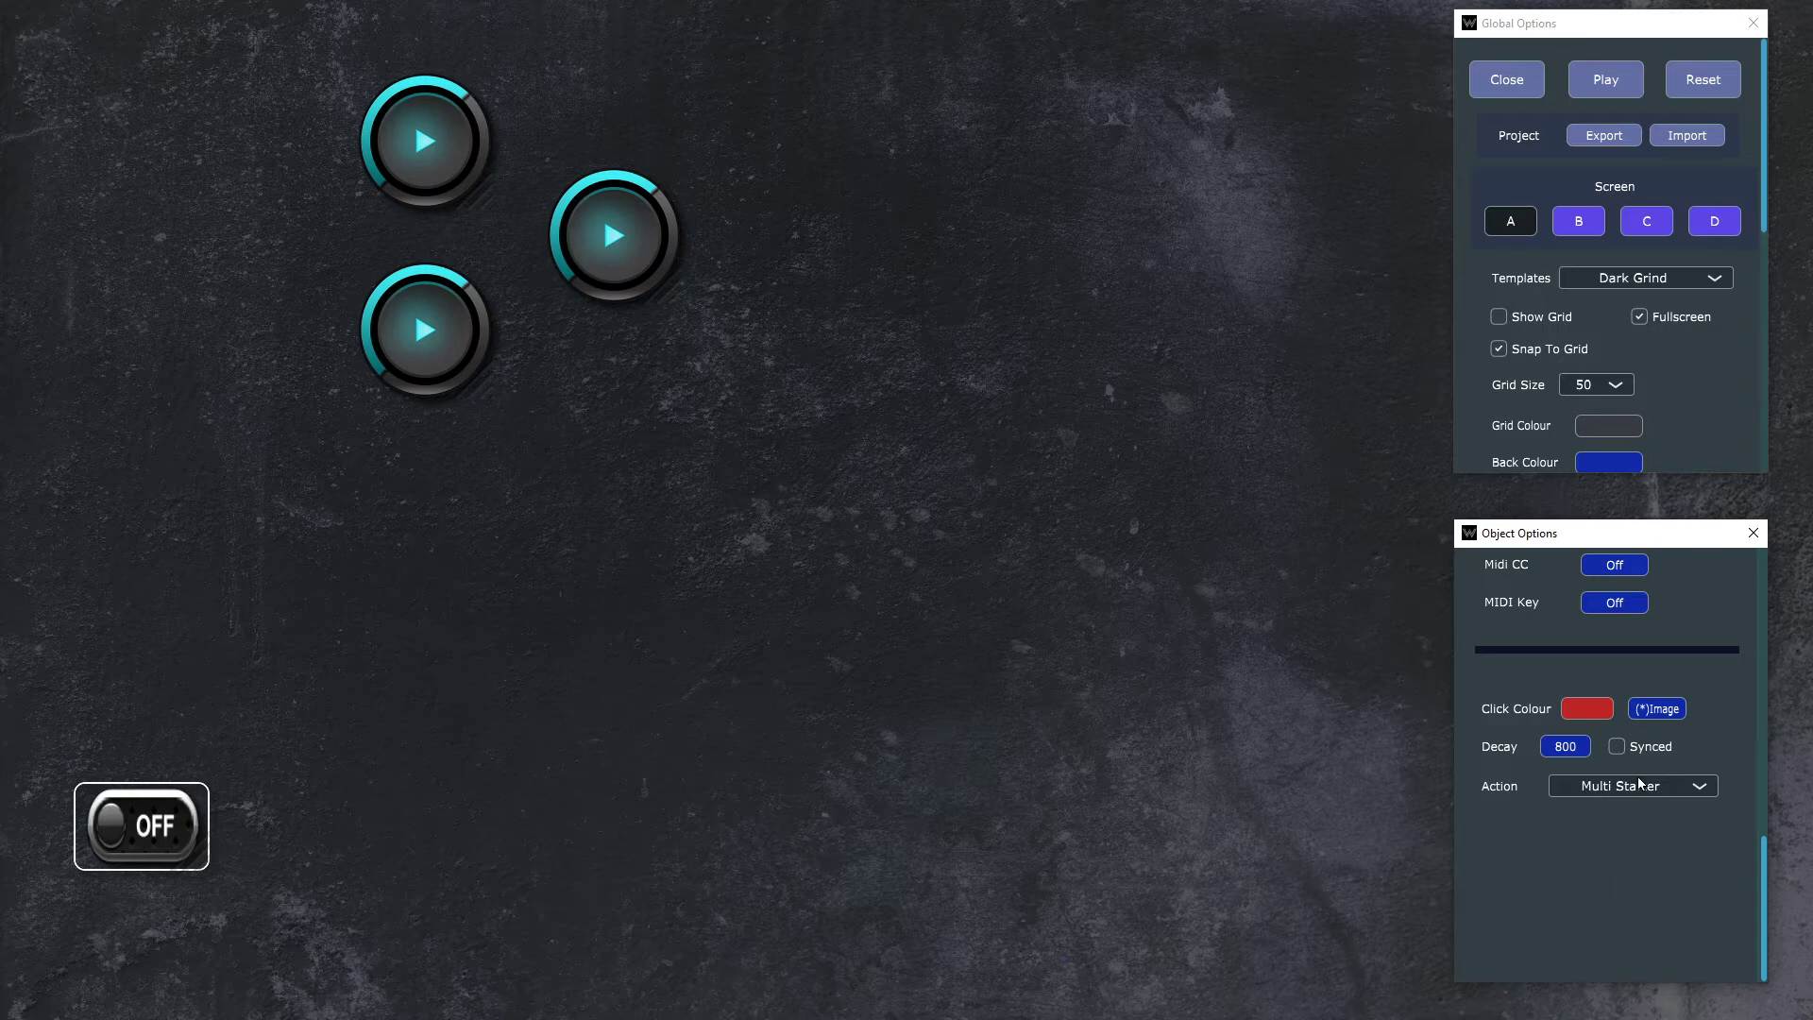
Step: Test the Multi Starter button outside the editor by arming the two stacked audio objects and starting them together
key("Escape")
left_click(138, 840)
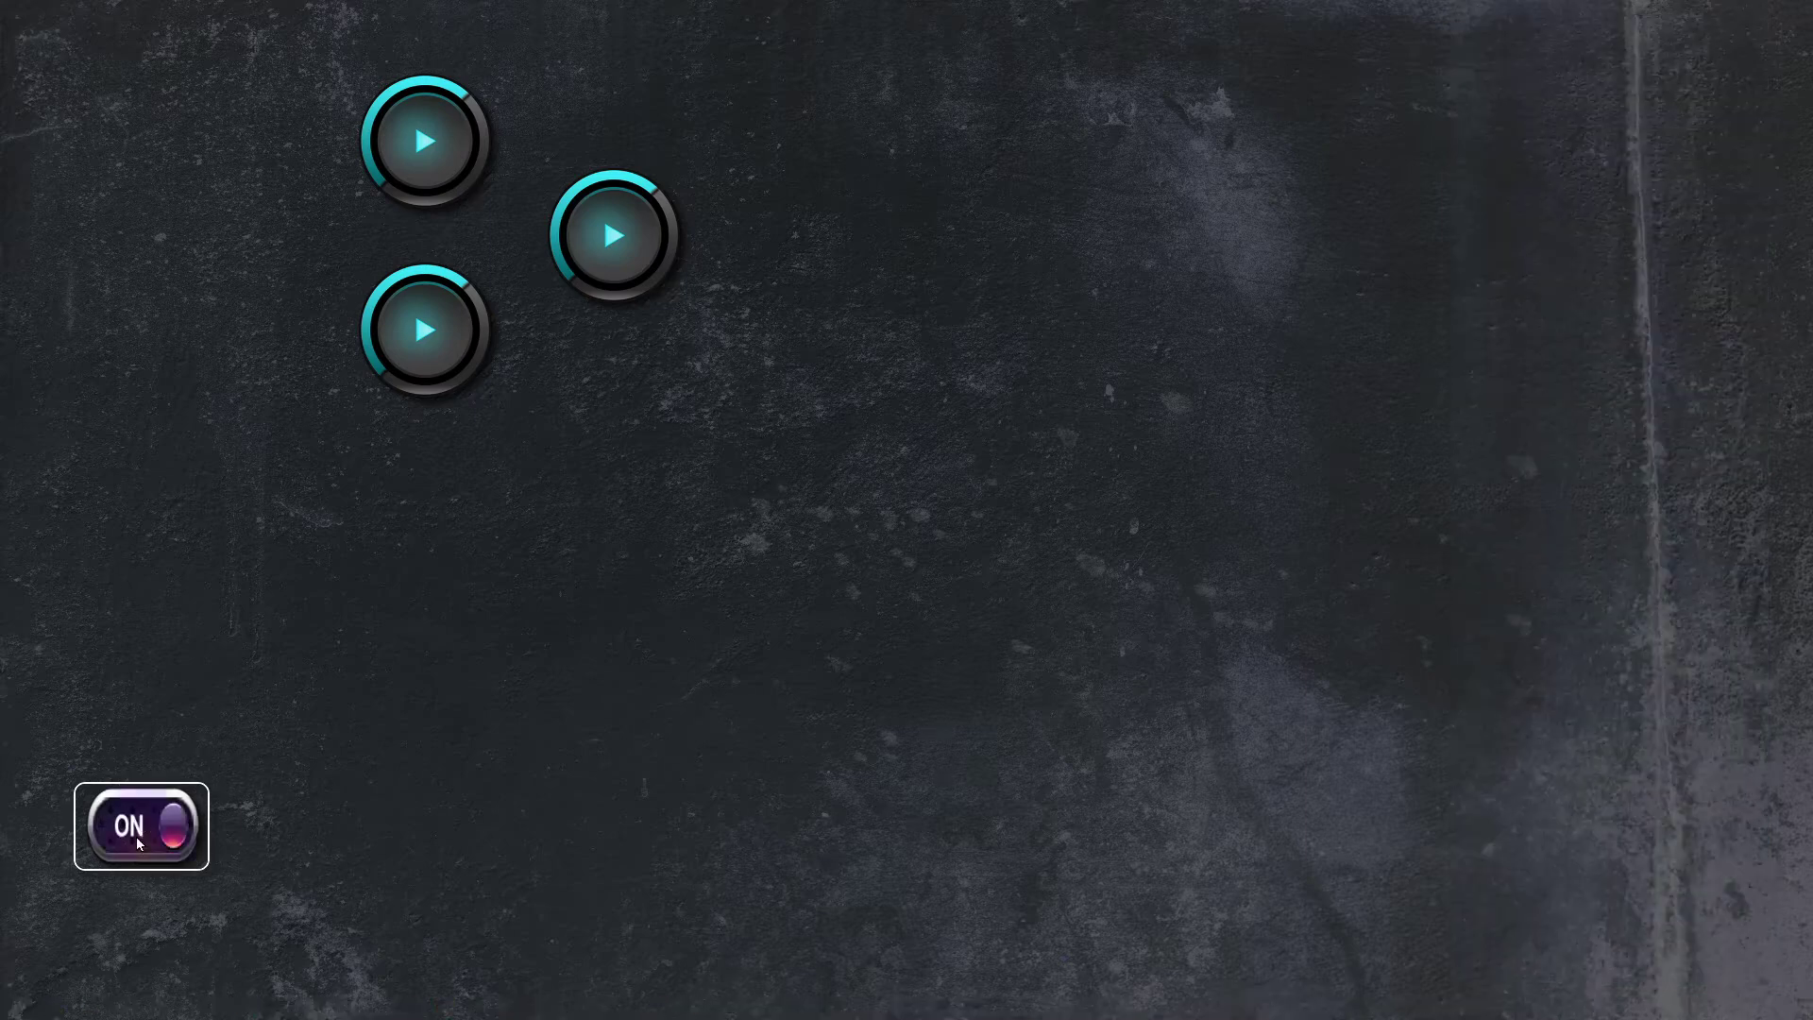
left_click(426, 346)
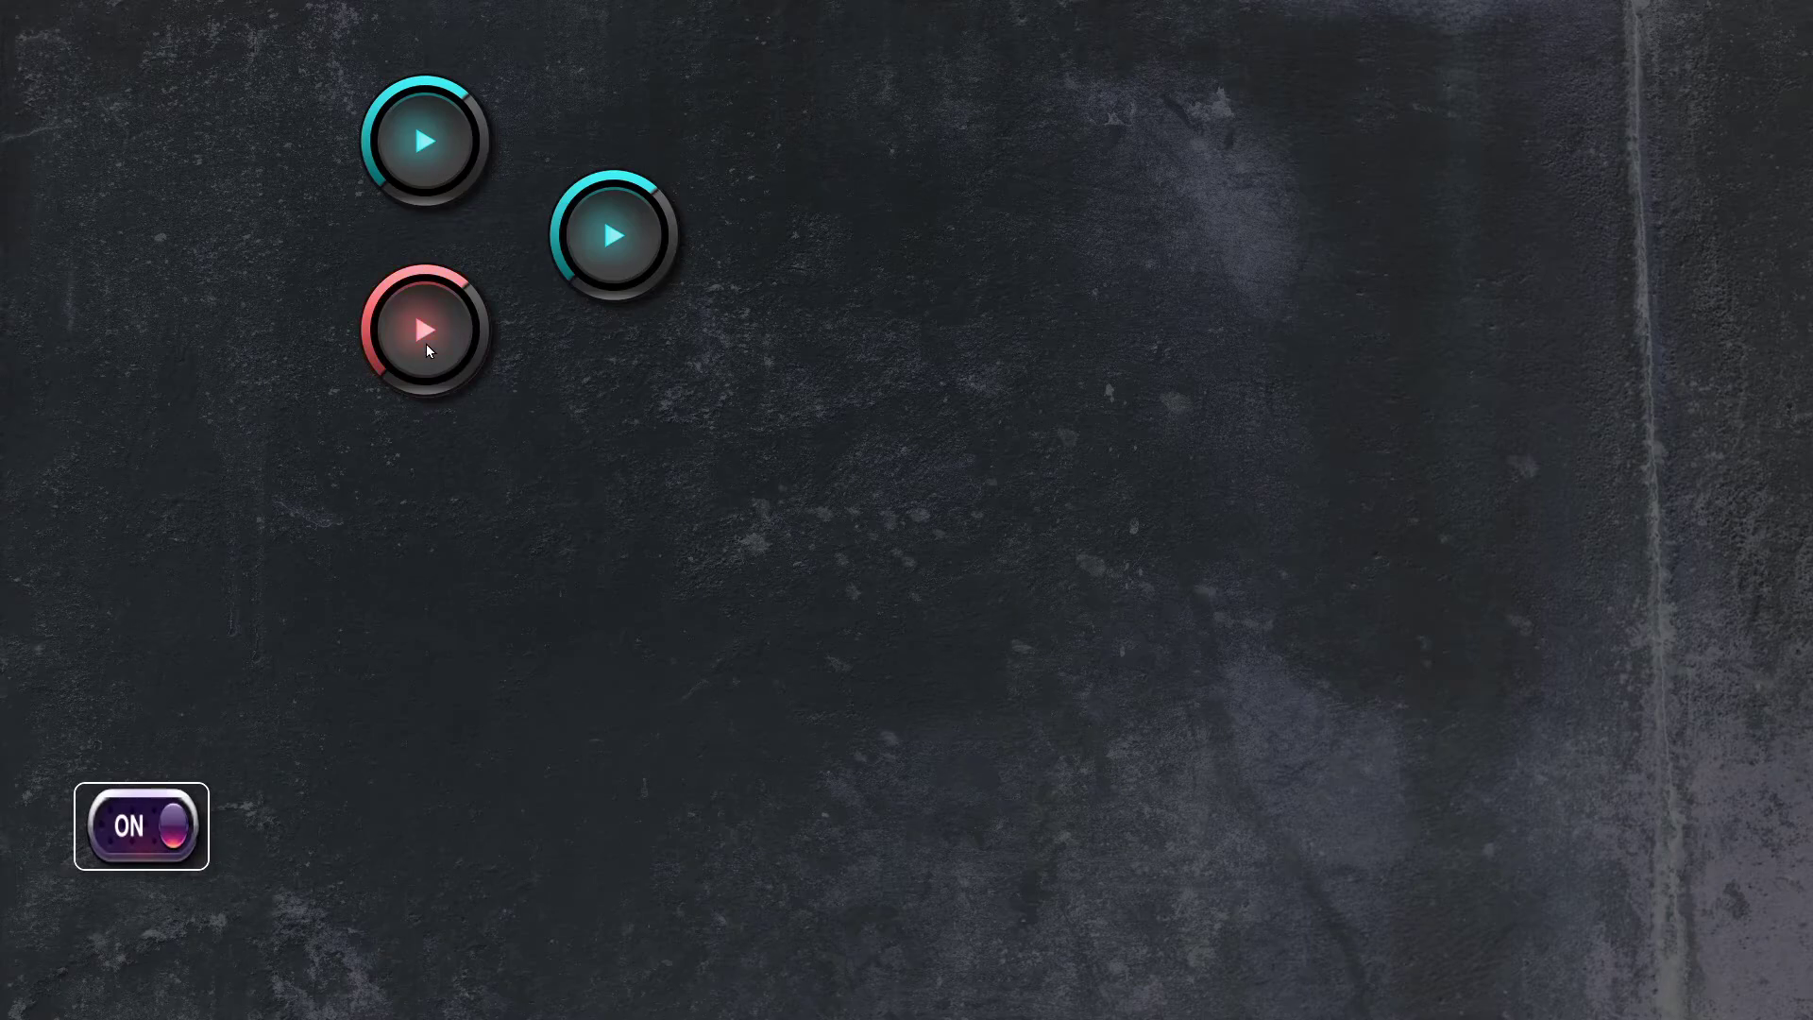
left_click(434, 179)
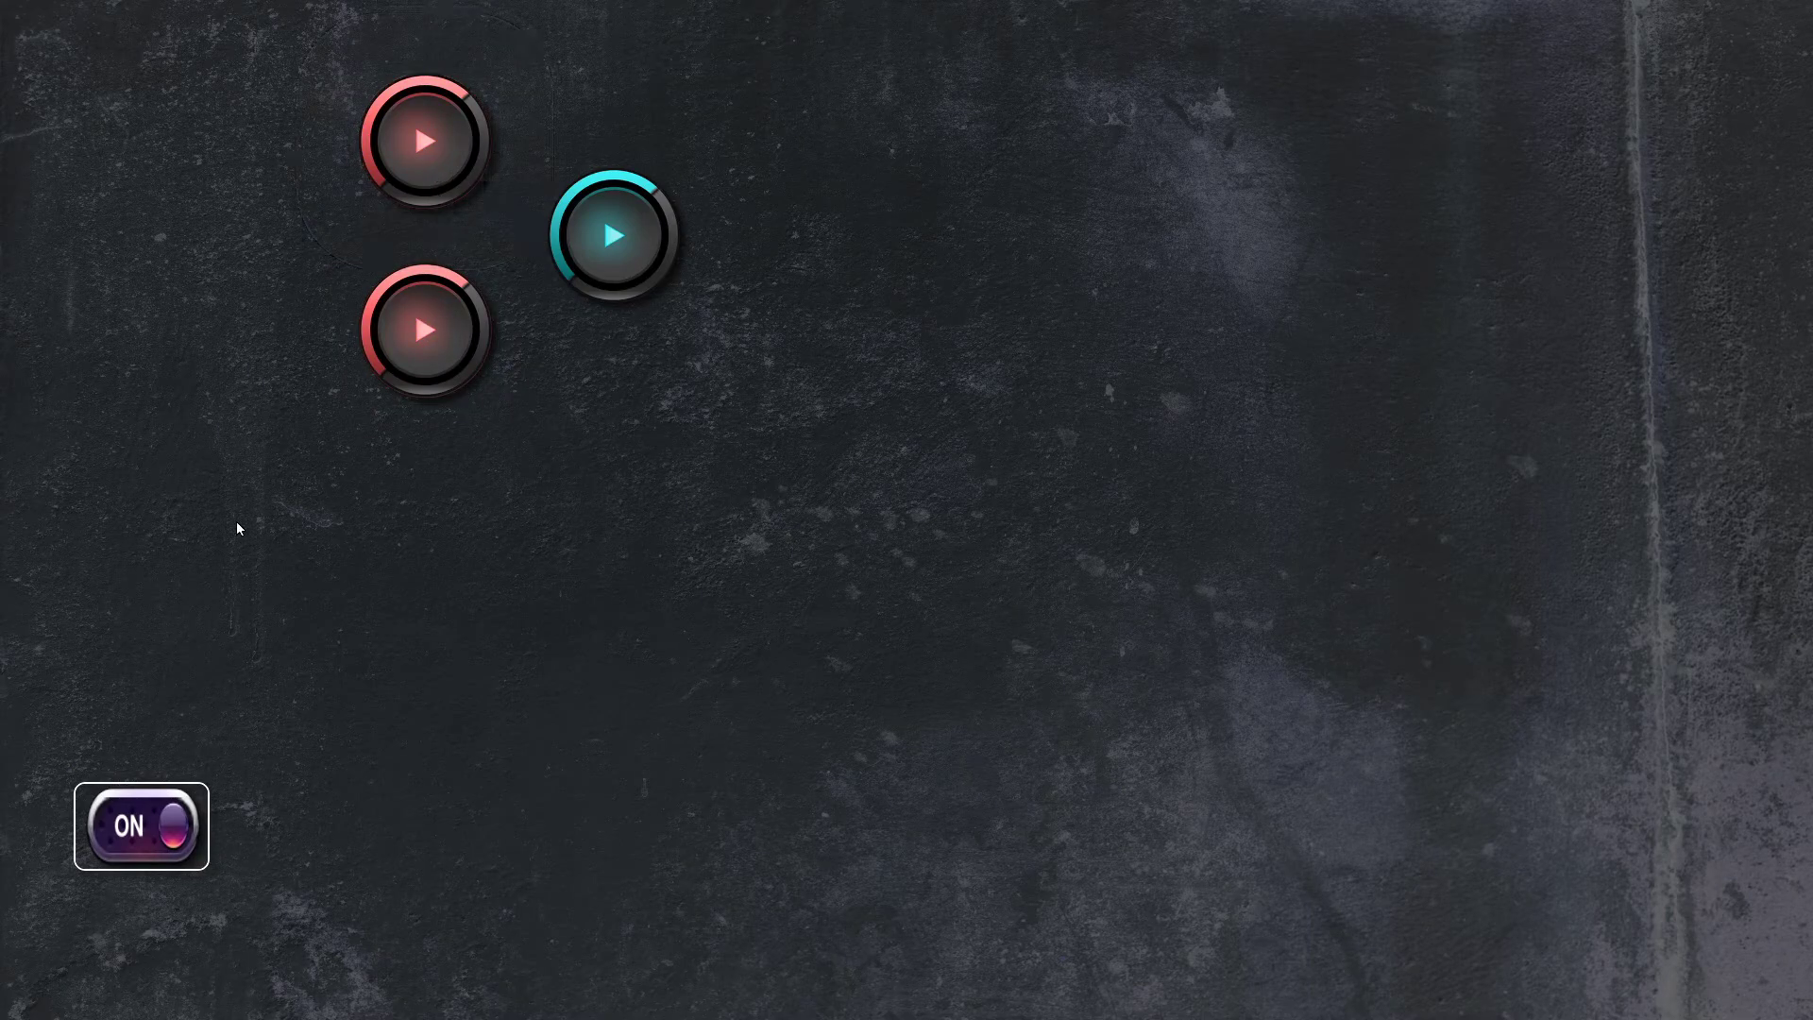
left_click(144, 830)
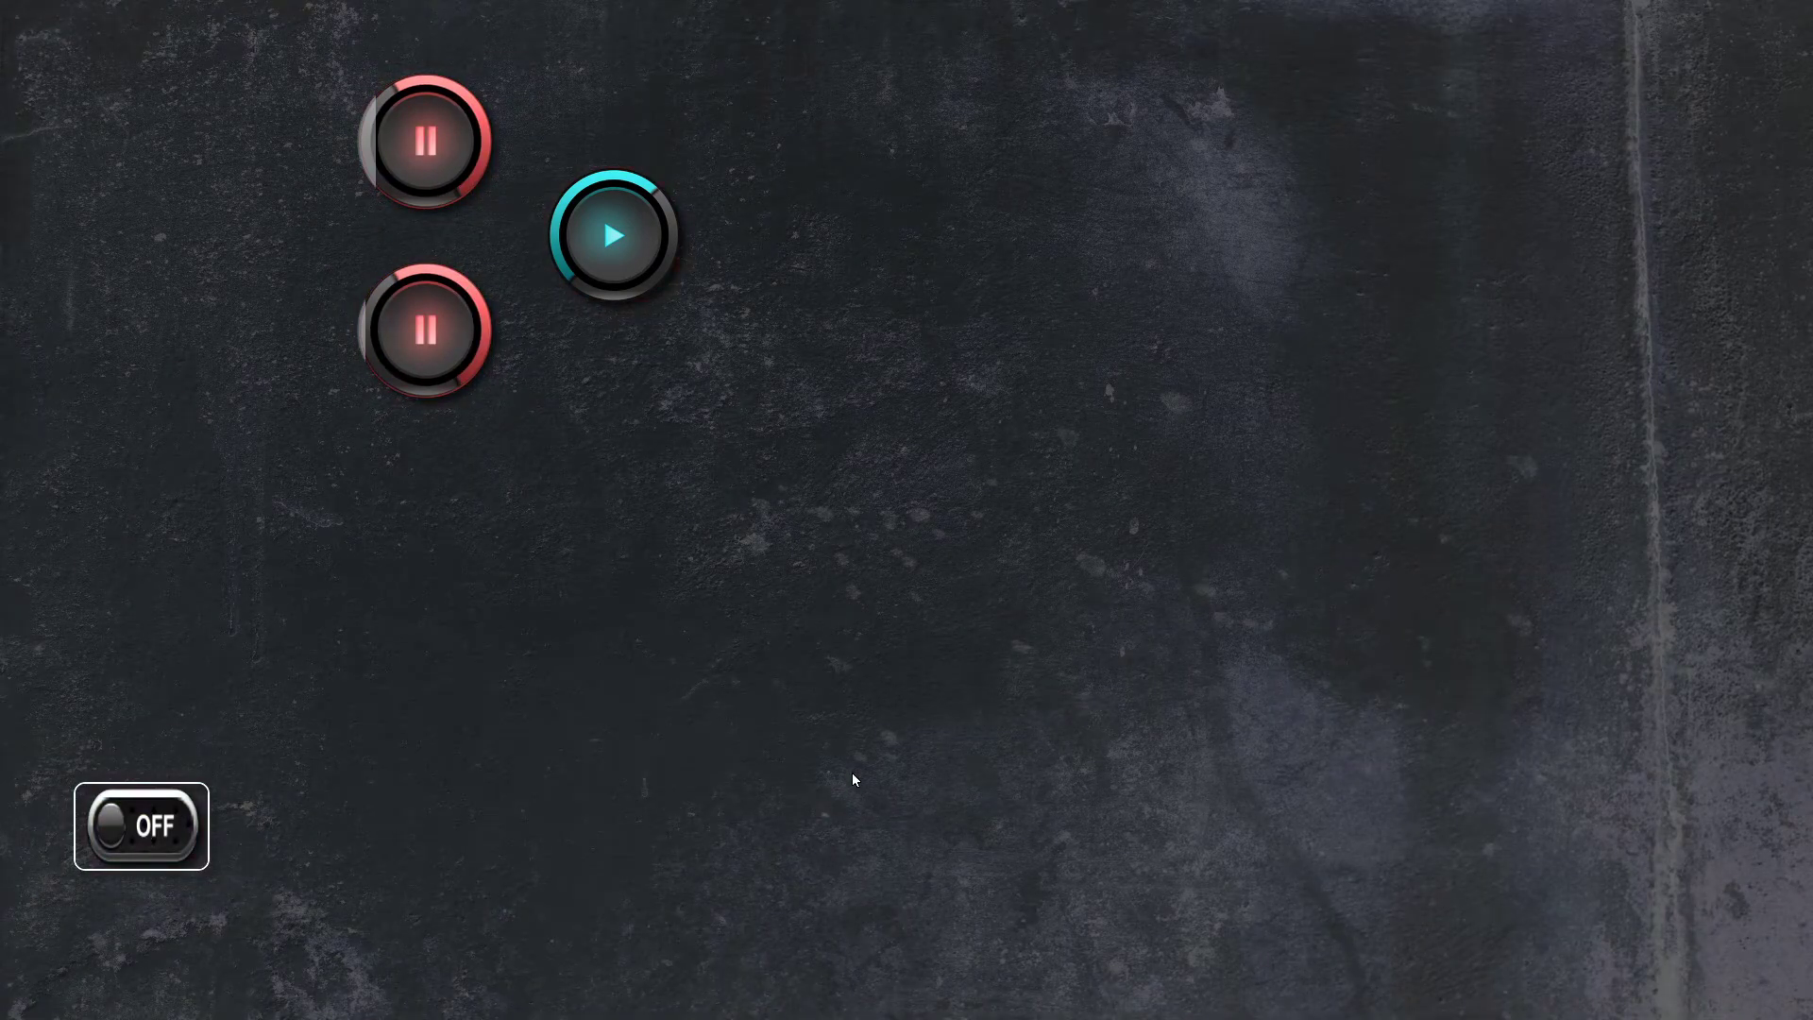
key("Escape")
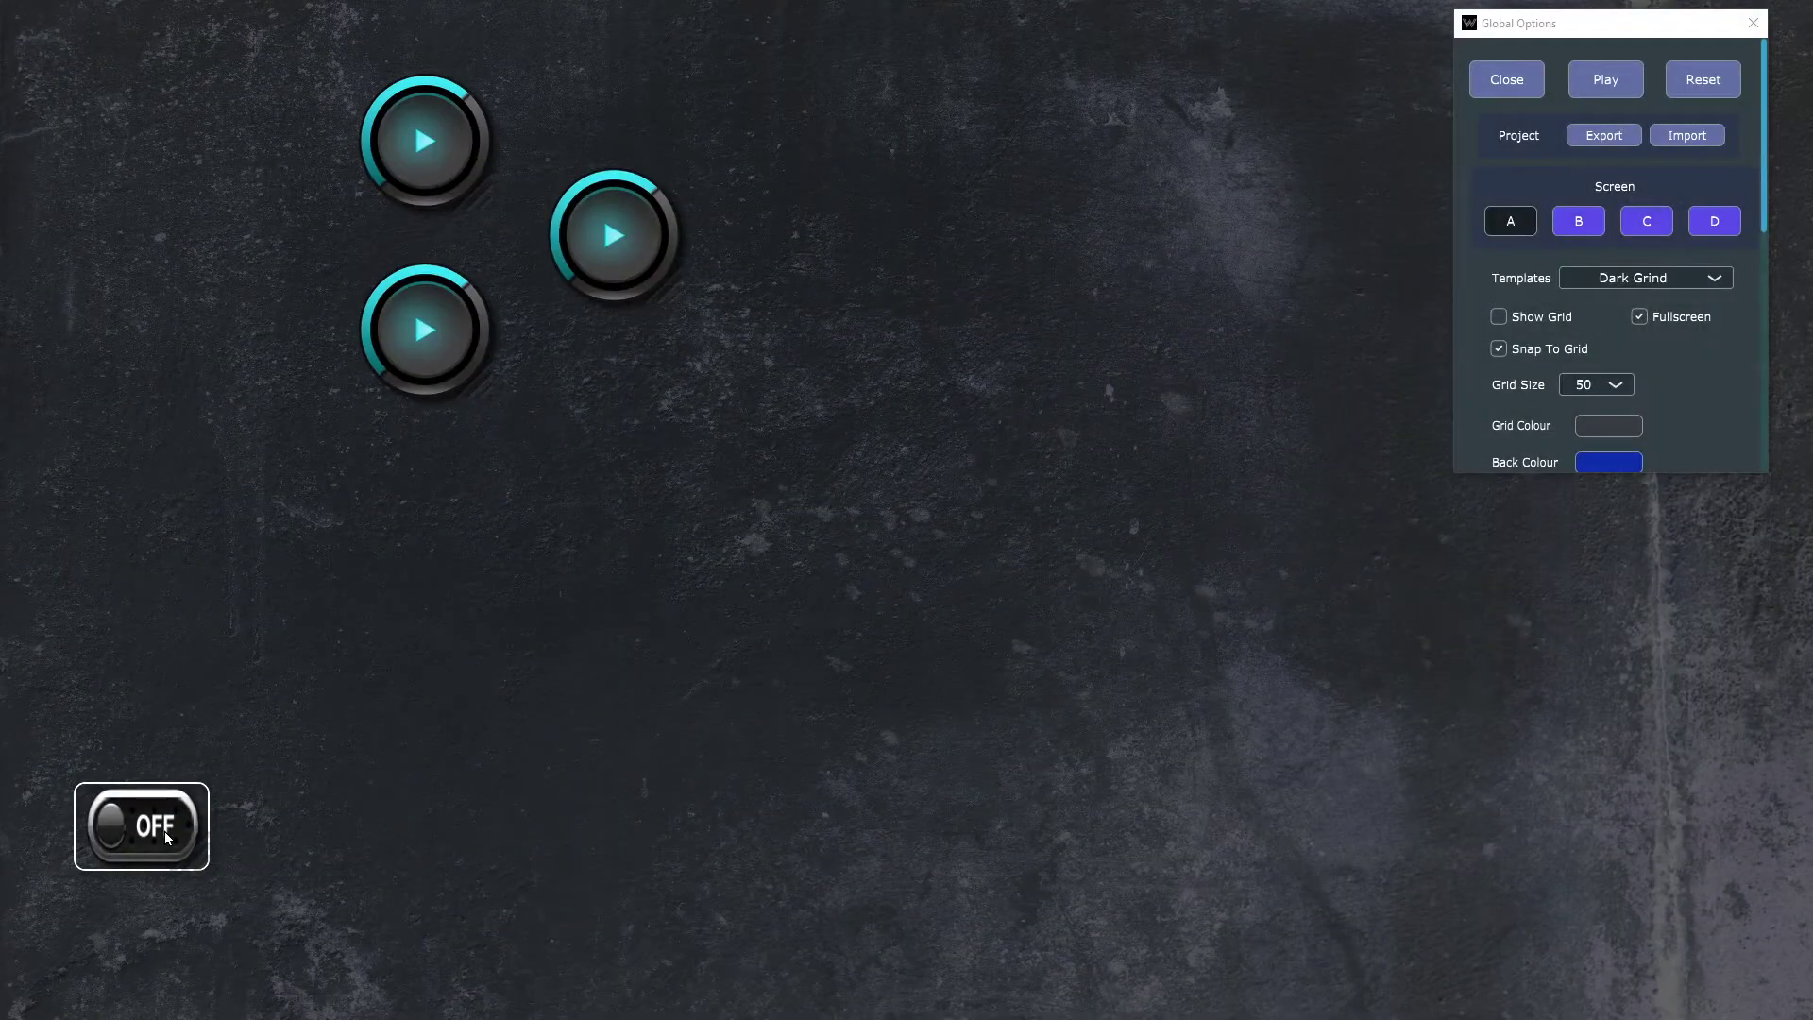
Step: Add a new button to the empty area of screen A and set its action to ScreenB
right_click(1130, 604)
left_click(1097, 555)
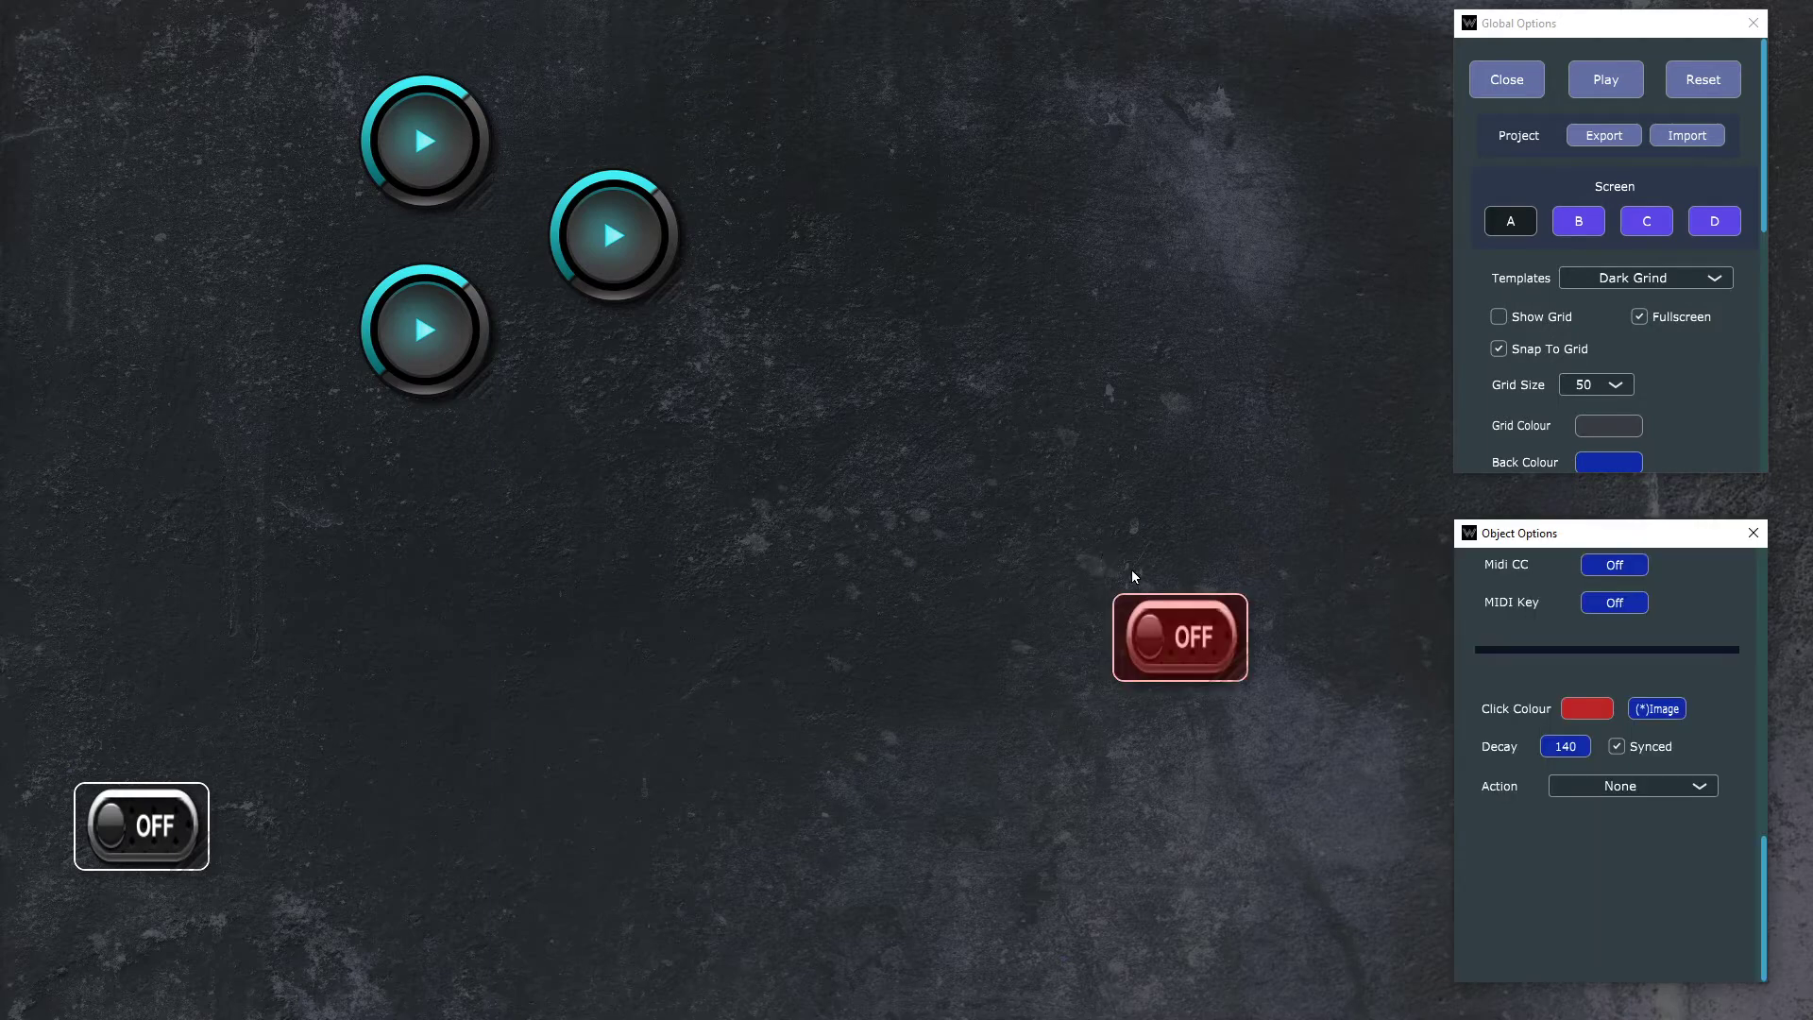
left_click(1670, 784)
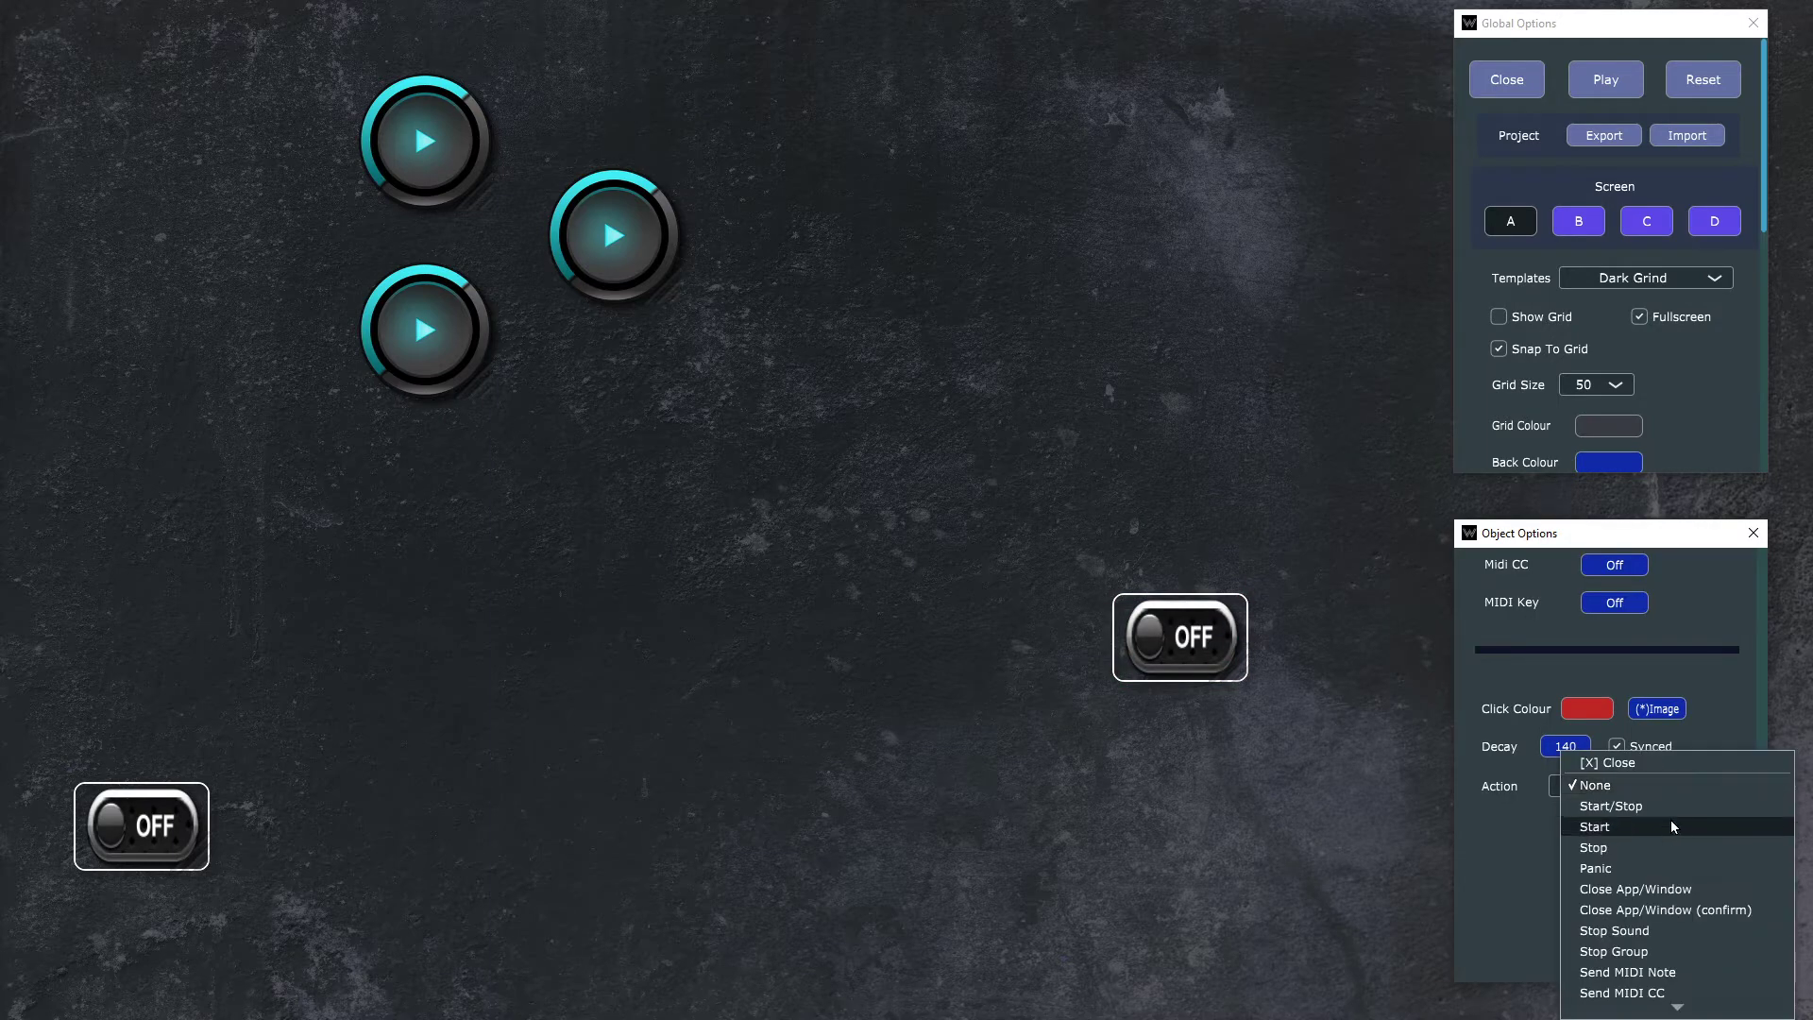
scroll(1668, 874, "down", 5)
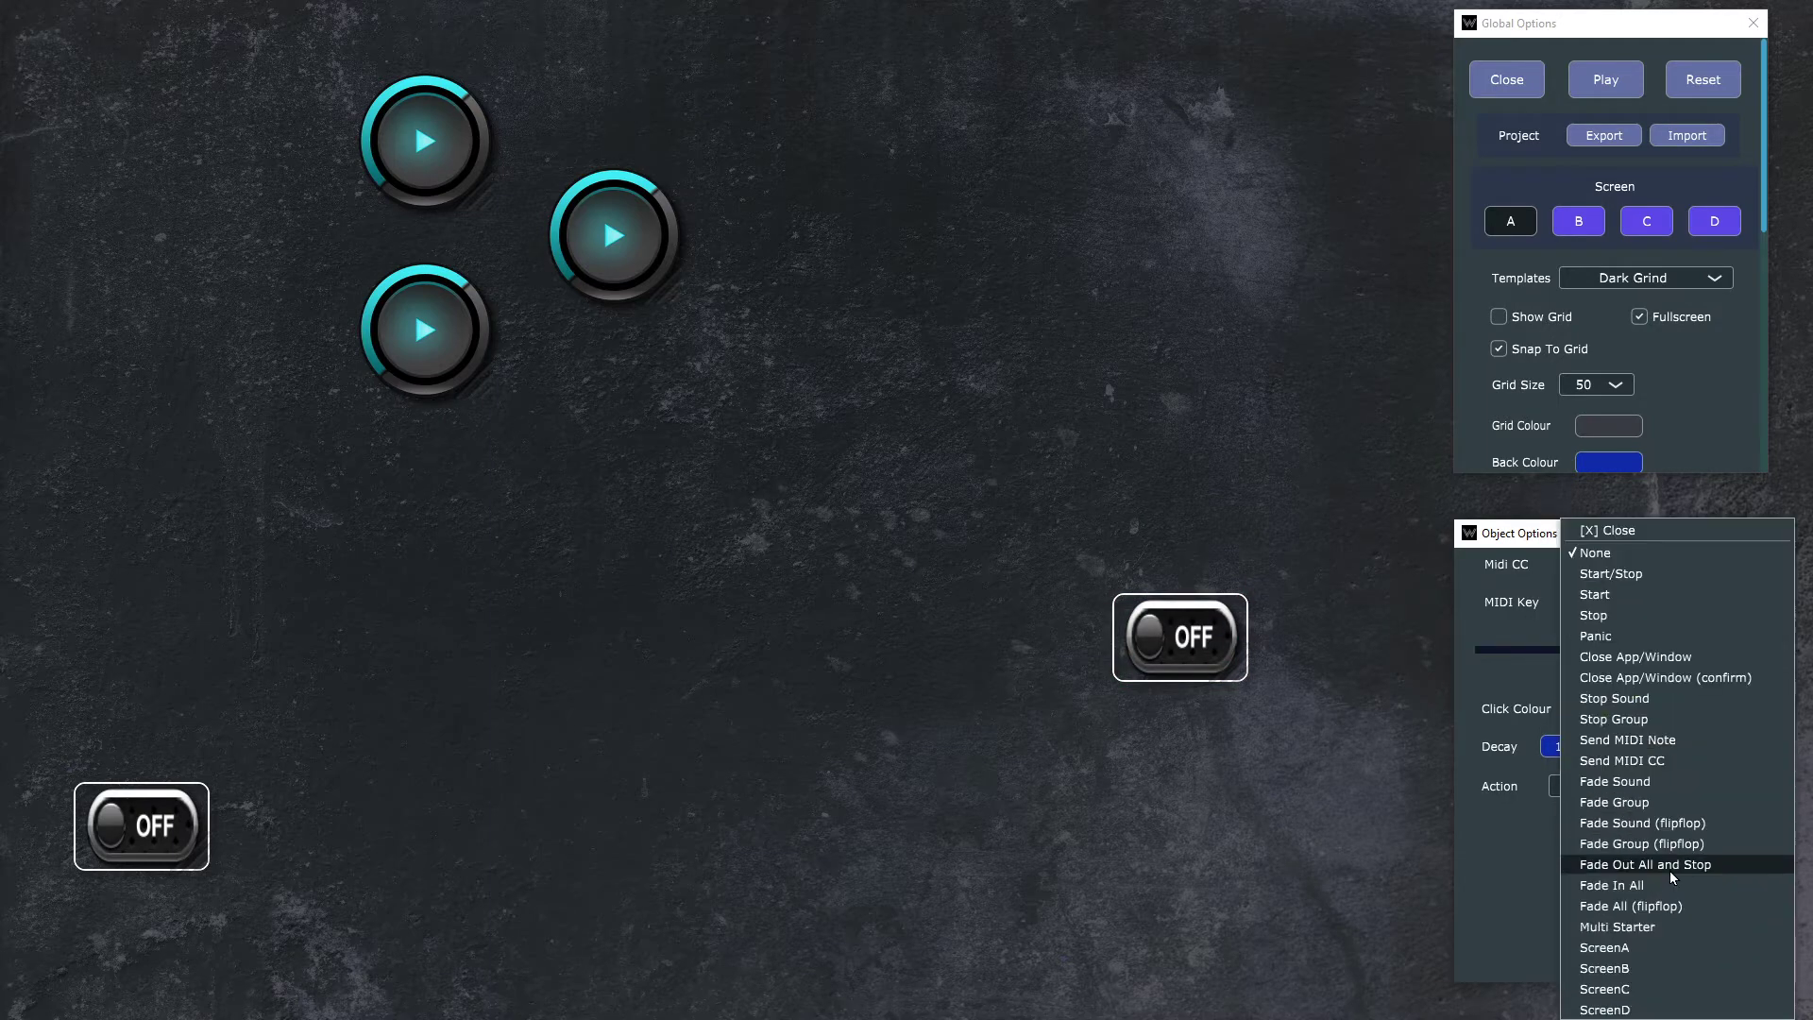
left_click(1666, 968)
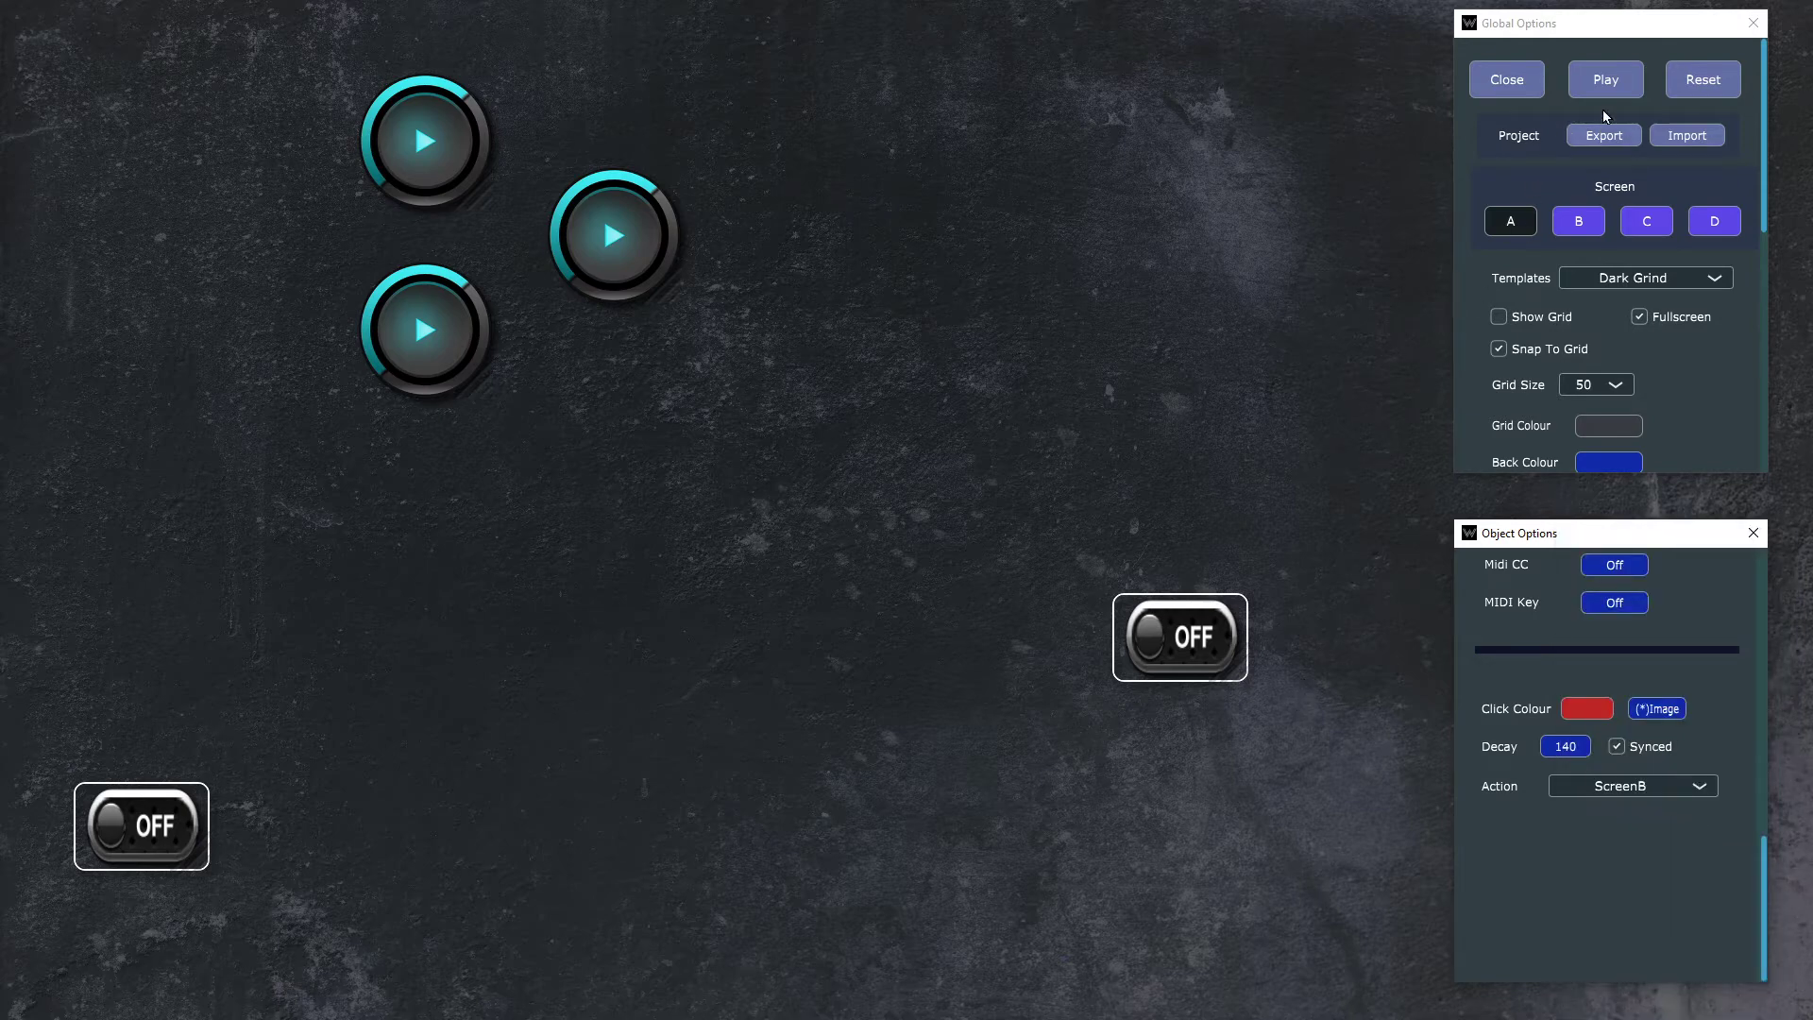
Step: Switch to screen B, add a button and set its action to ScreenA
left_click(1579, 221)
right_click(1162, 587)
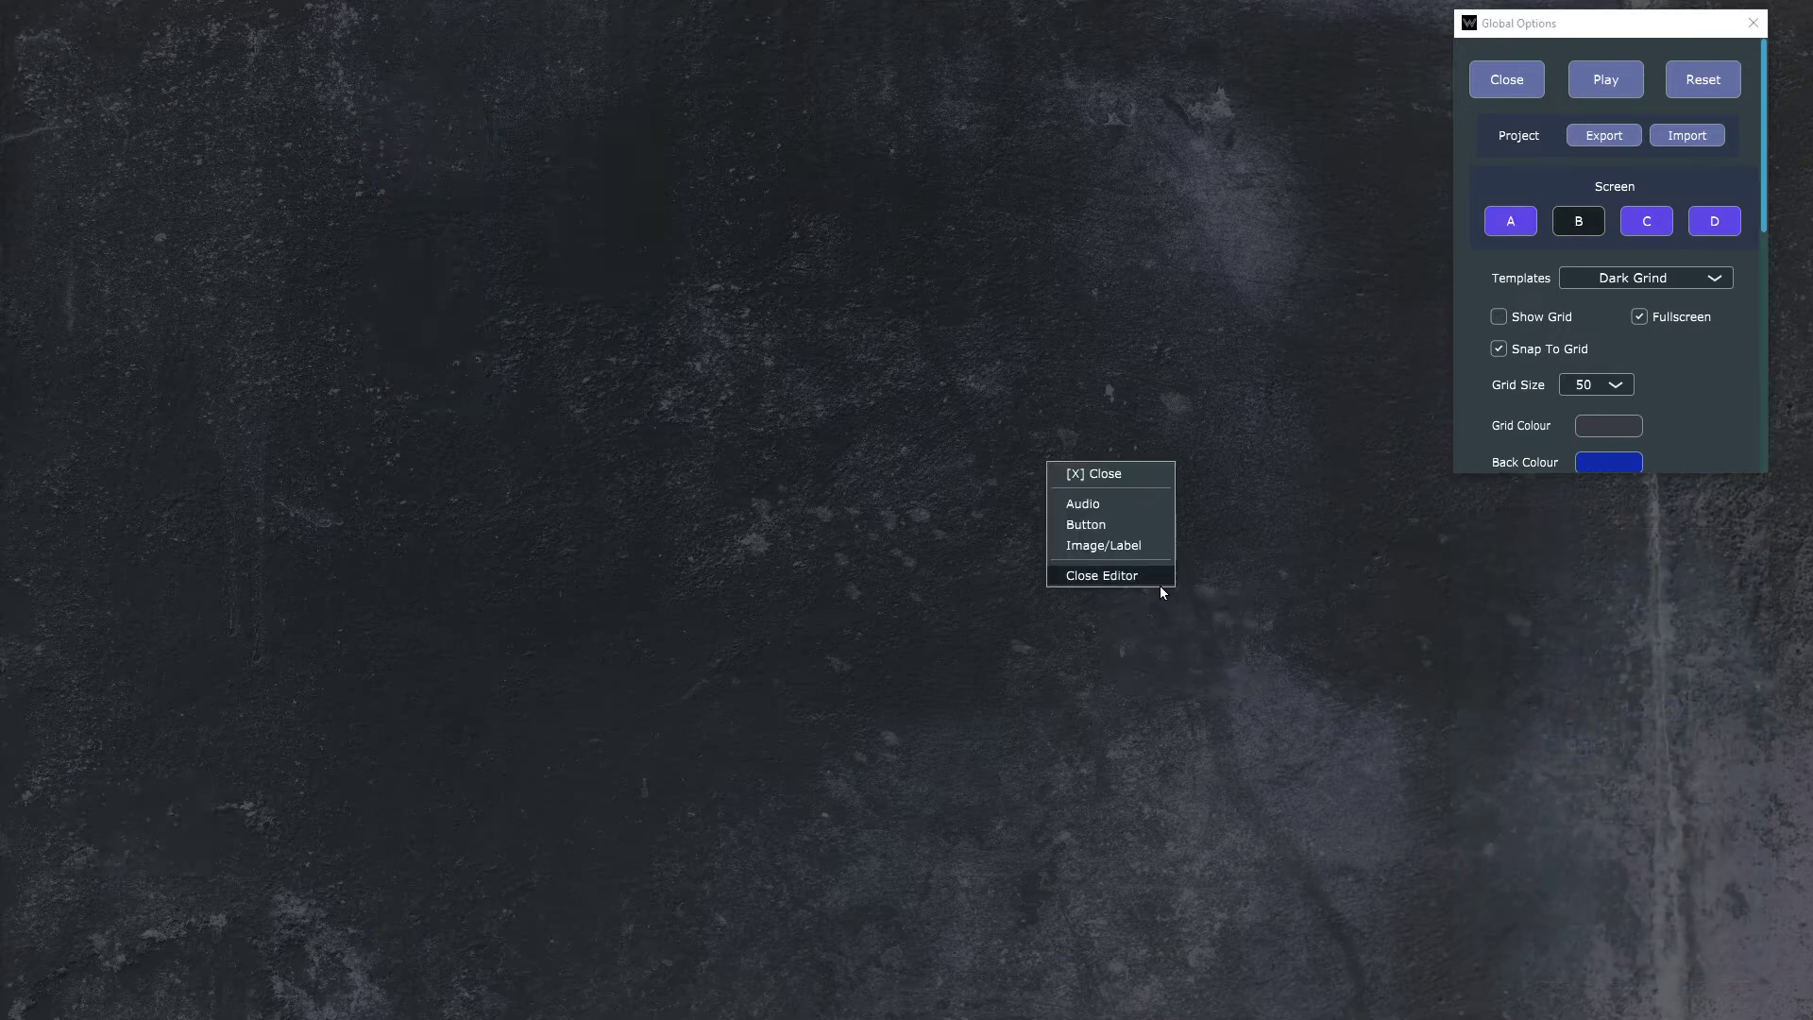
left_click(1086, 524)
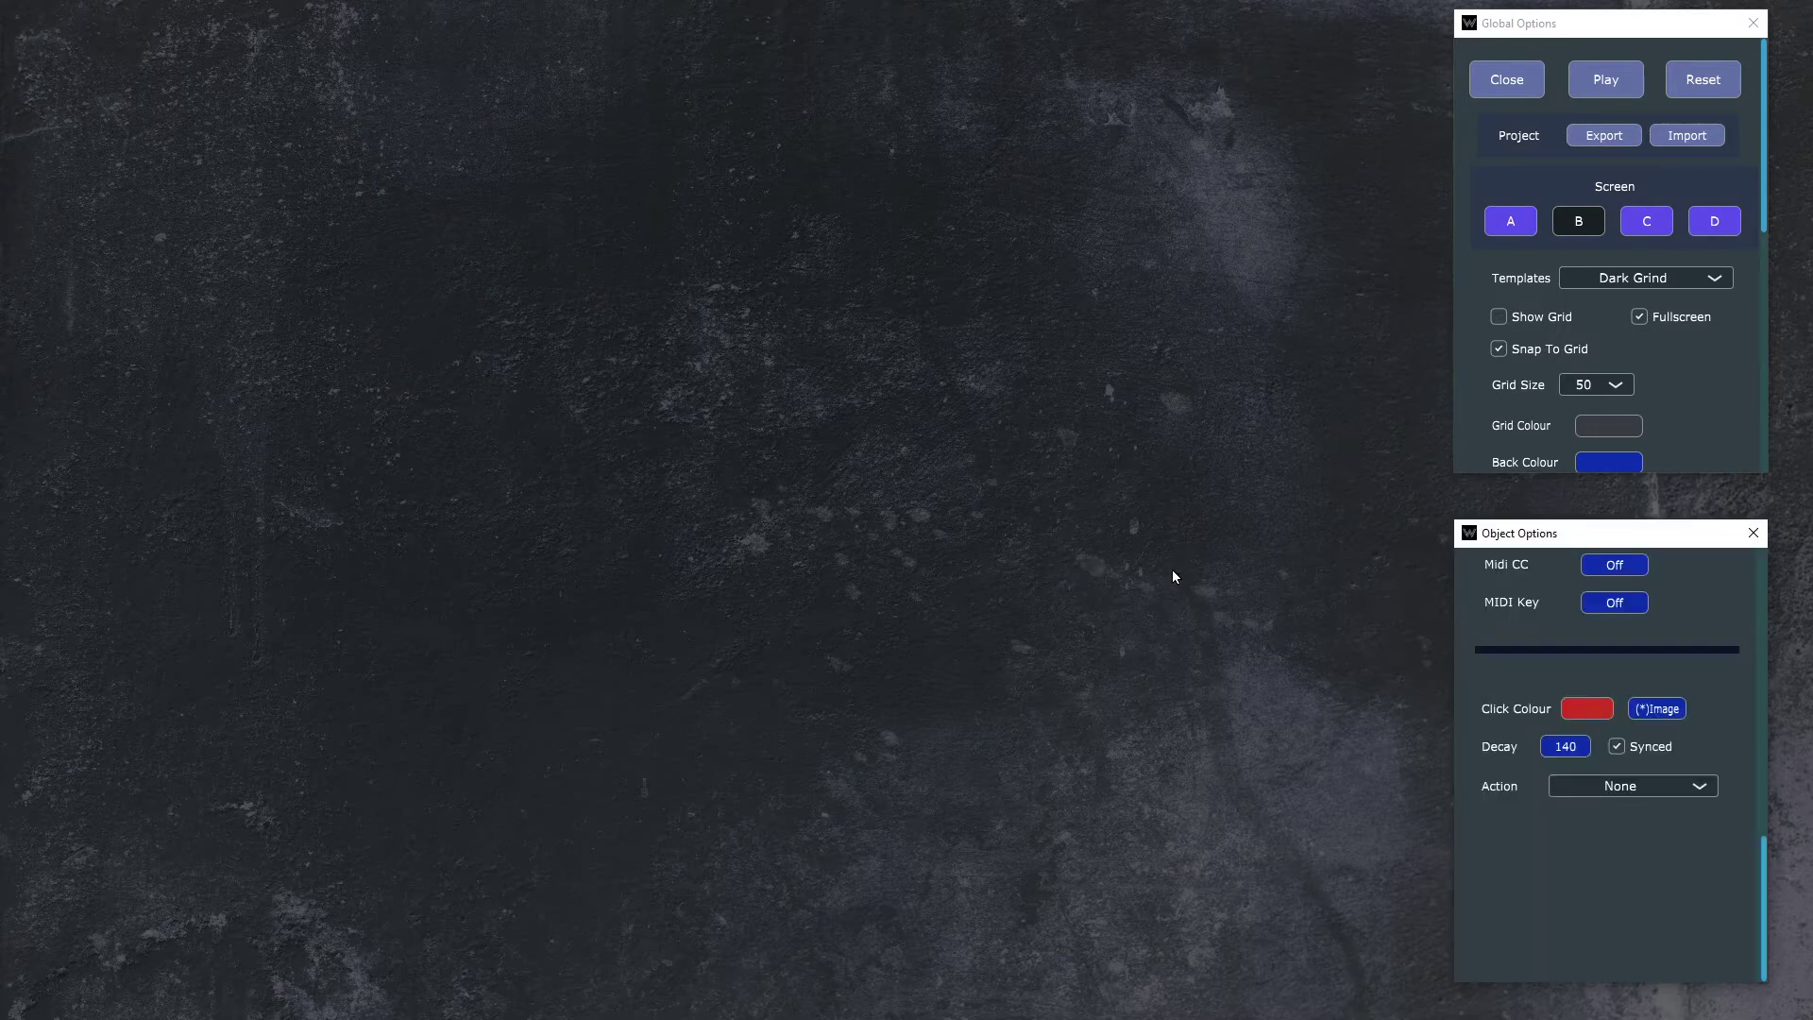
left_click(1617, 795)
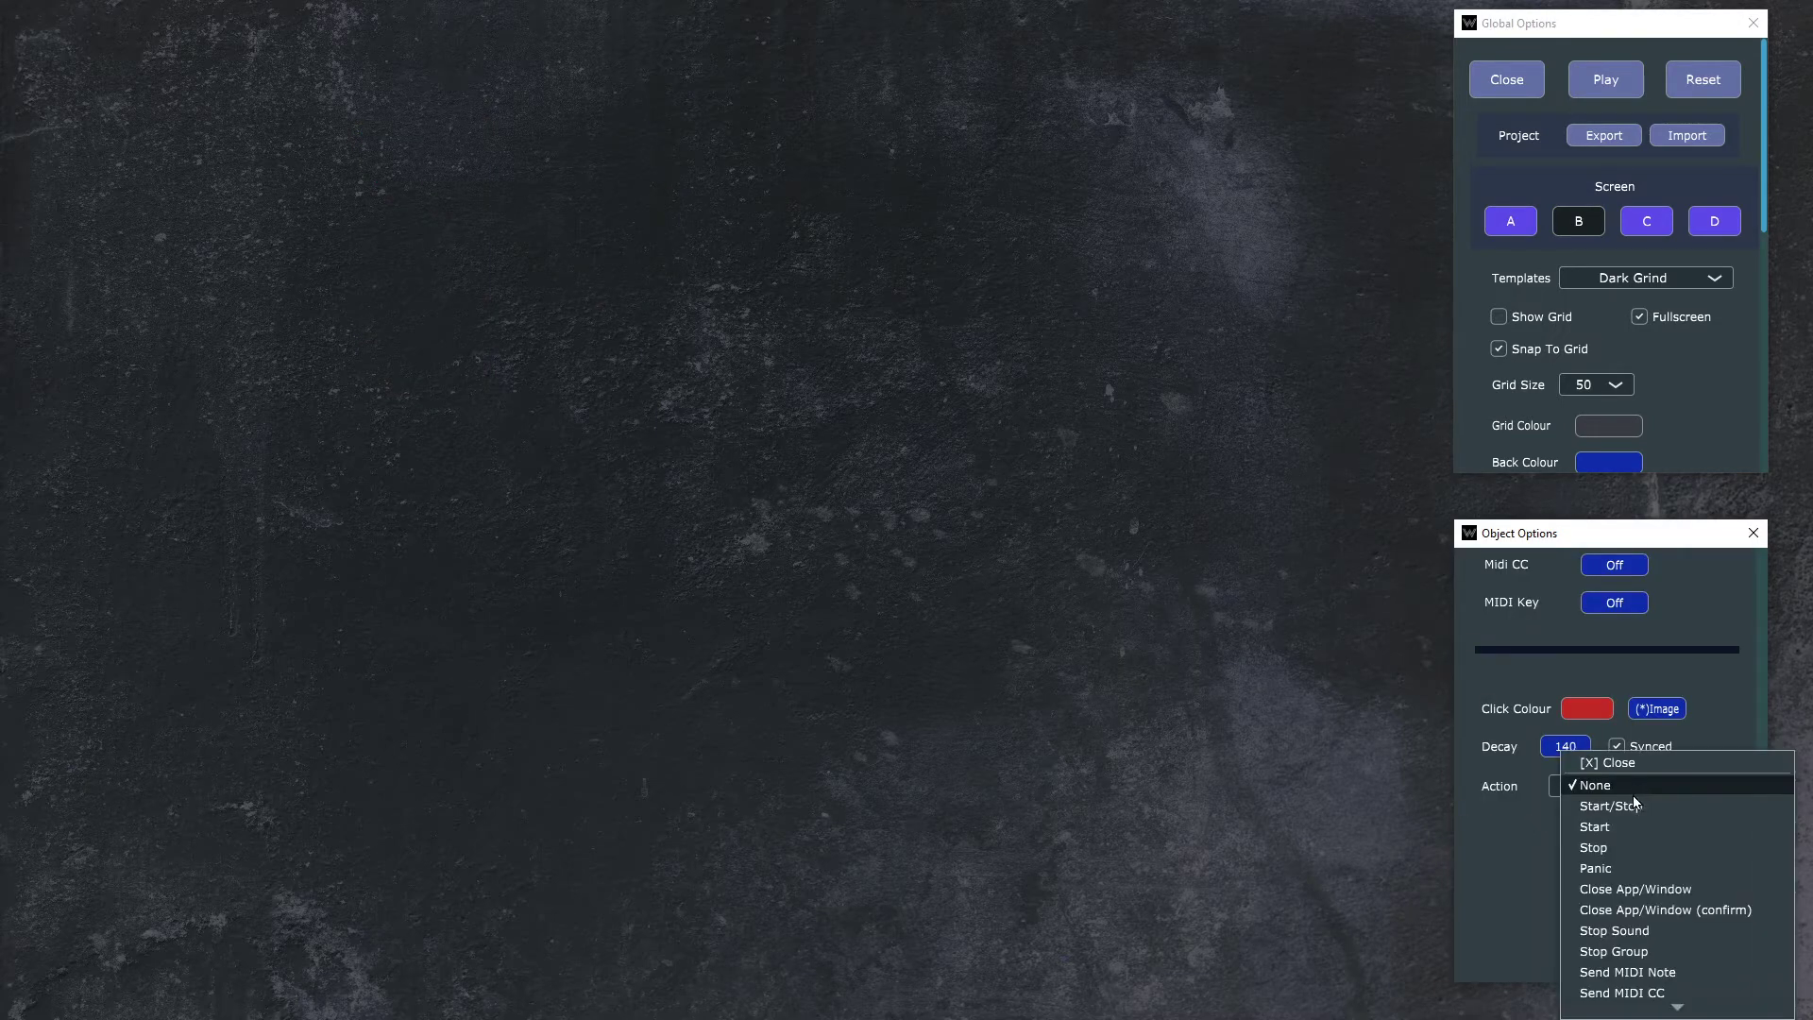
scroll(1638, 812, "down", 3)
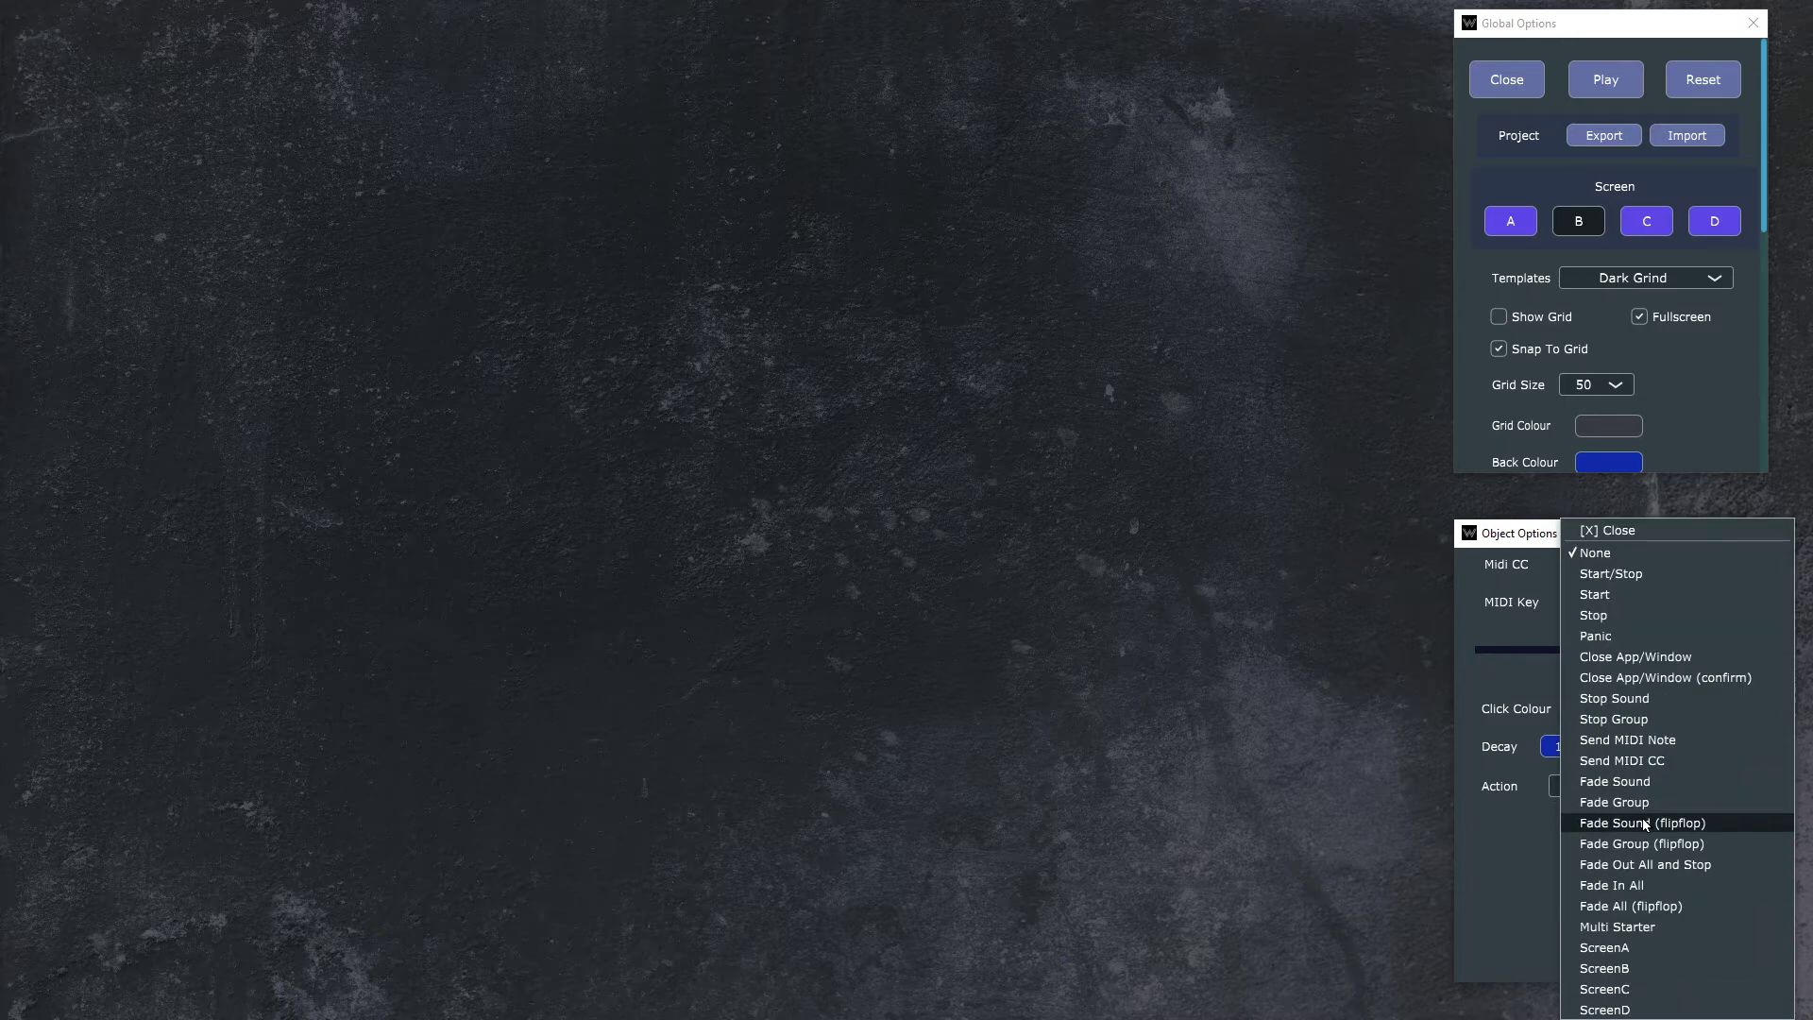
left_click(1652, 948)
left_click(1753, 538)
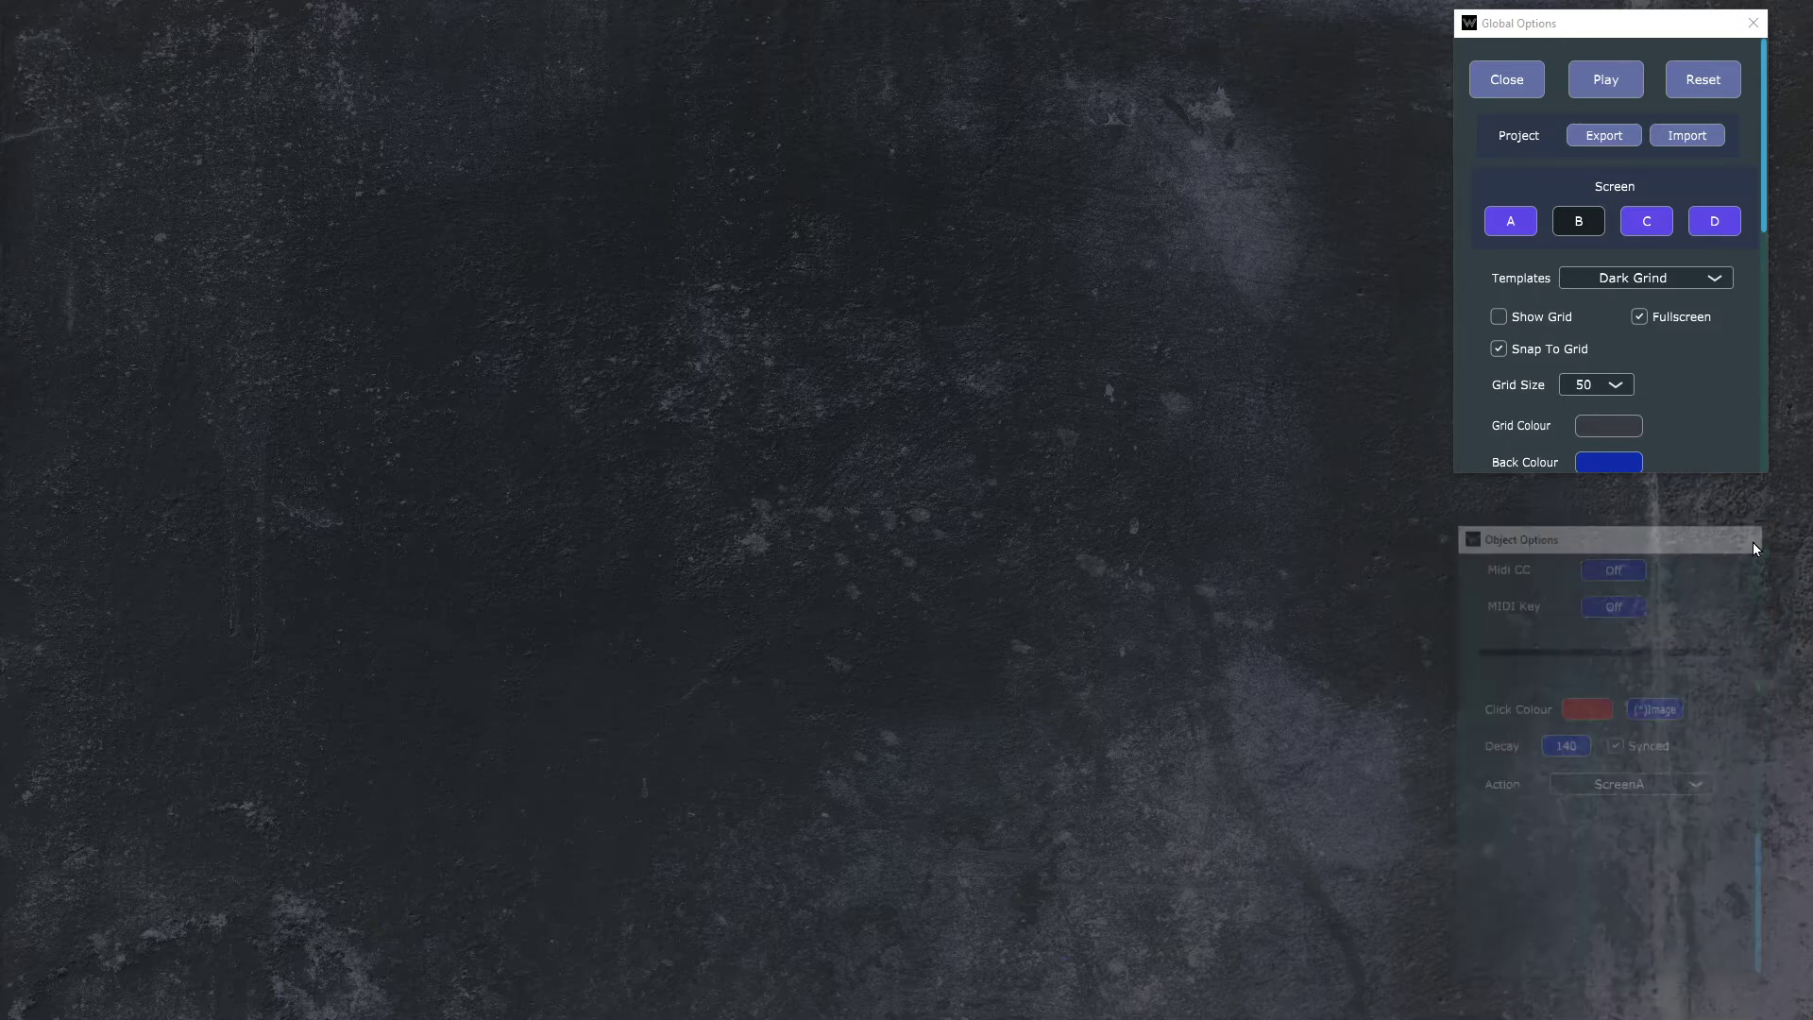
Step: Return to screen A and move the overlapping new button away to a clear spot below the other one
left_click(1754, 23)
right_click(990, 375)
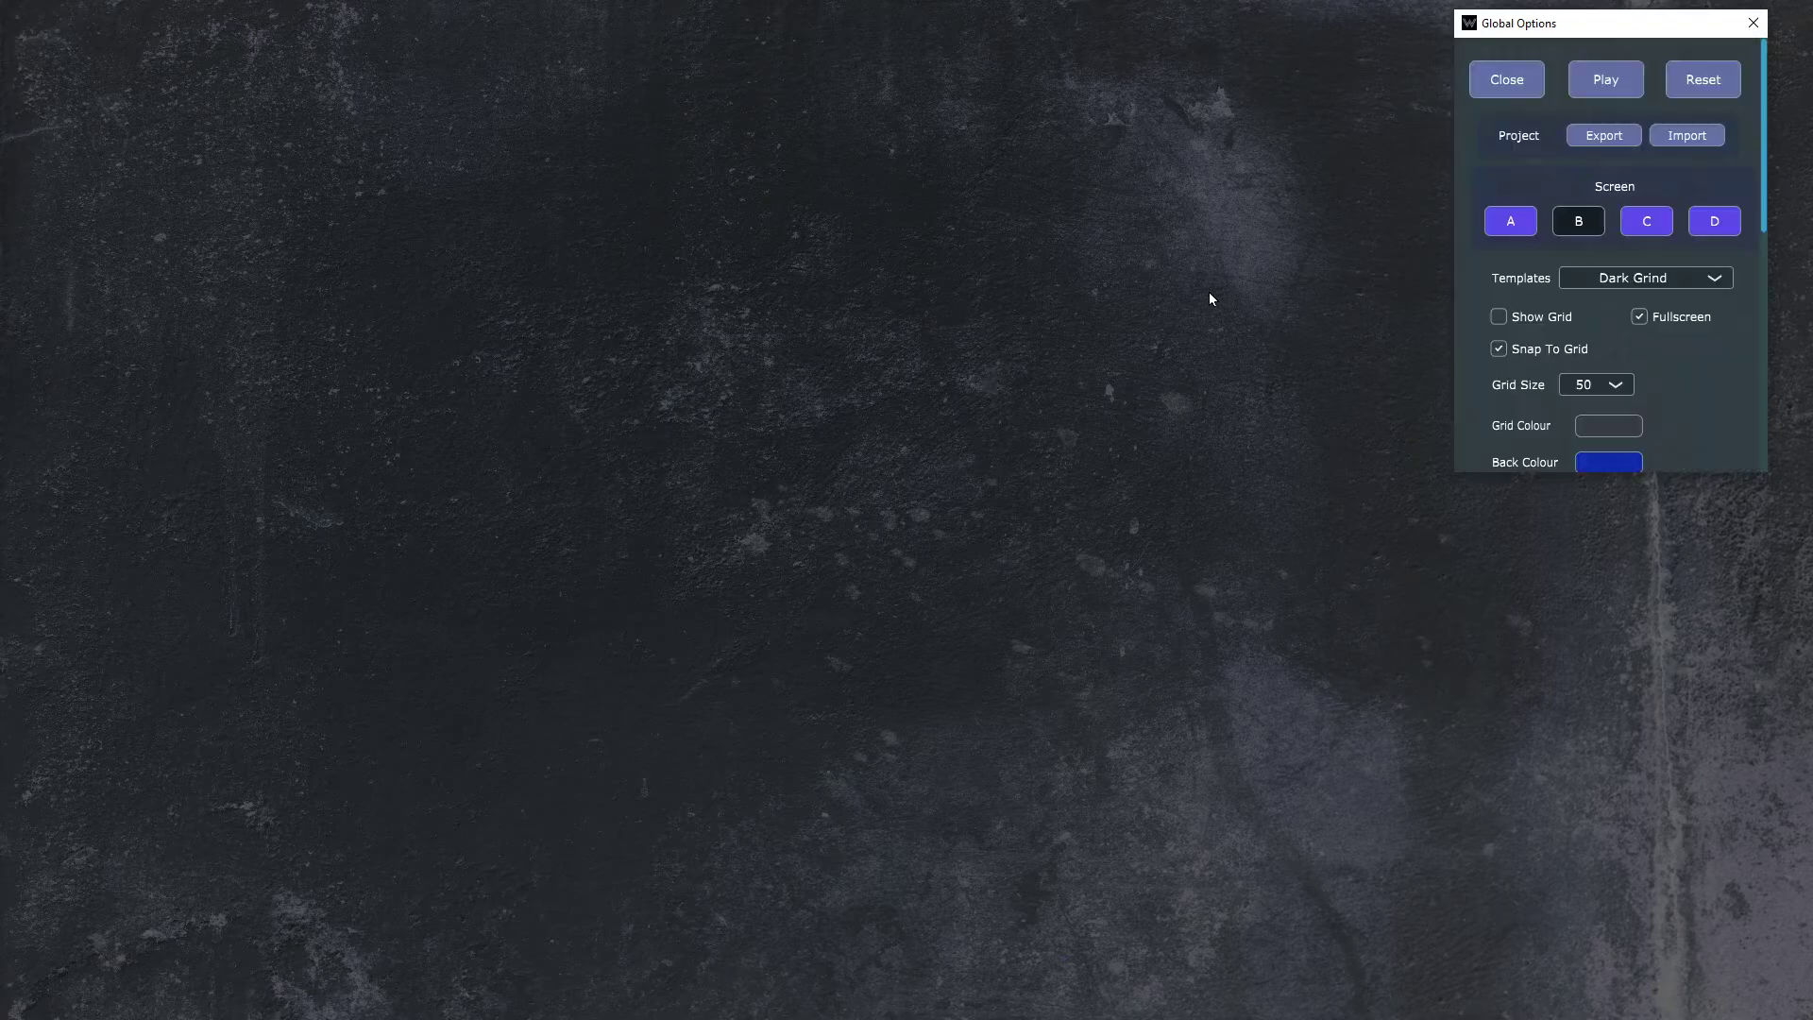
left_click(1492, 224)
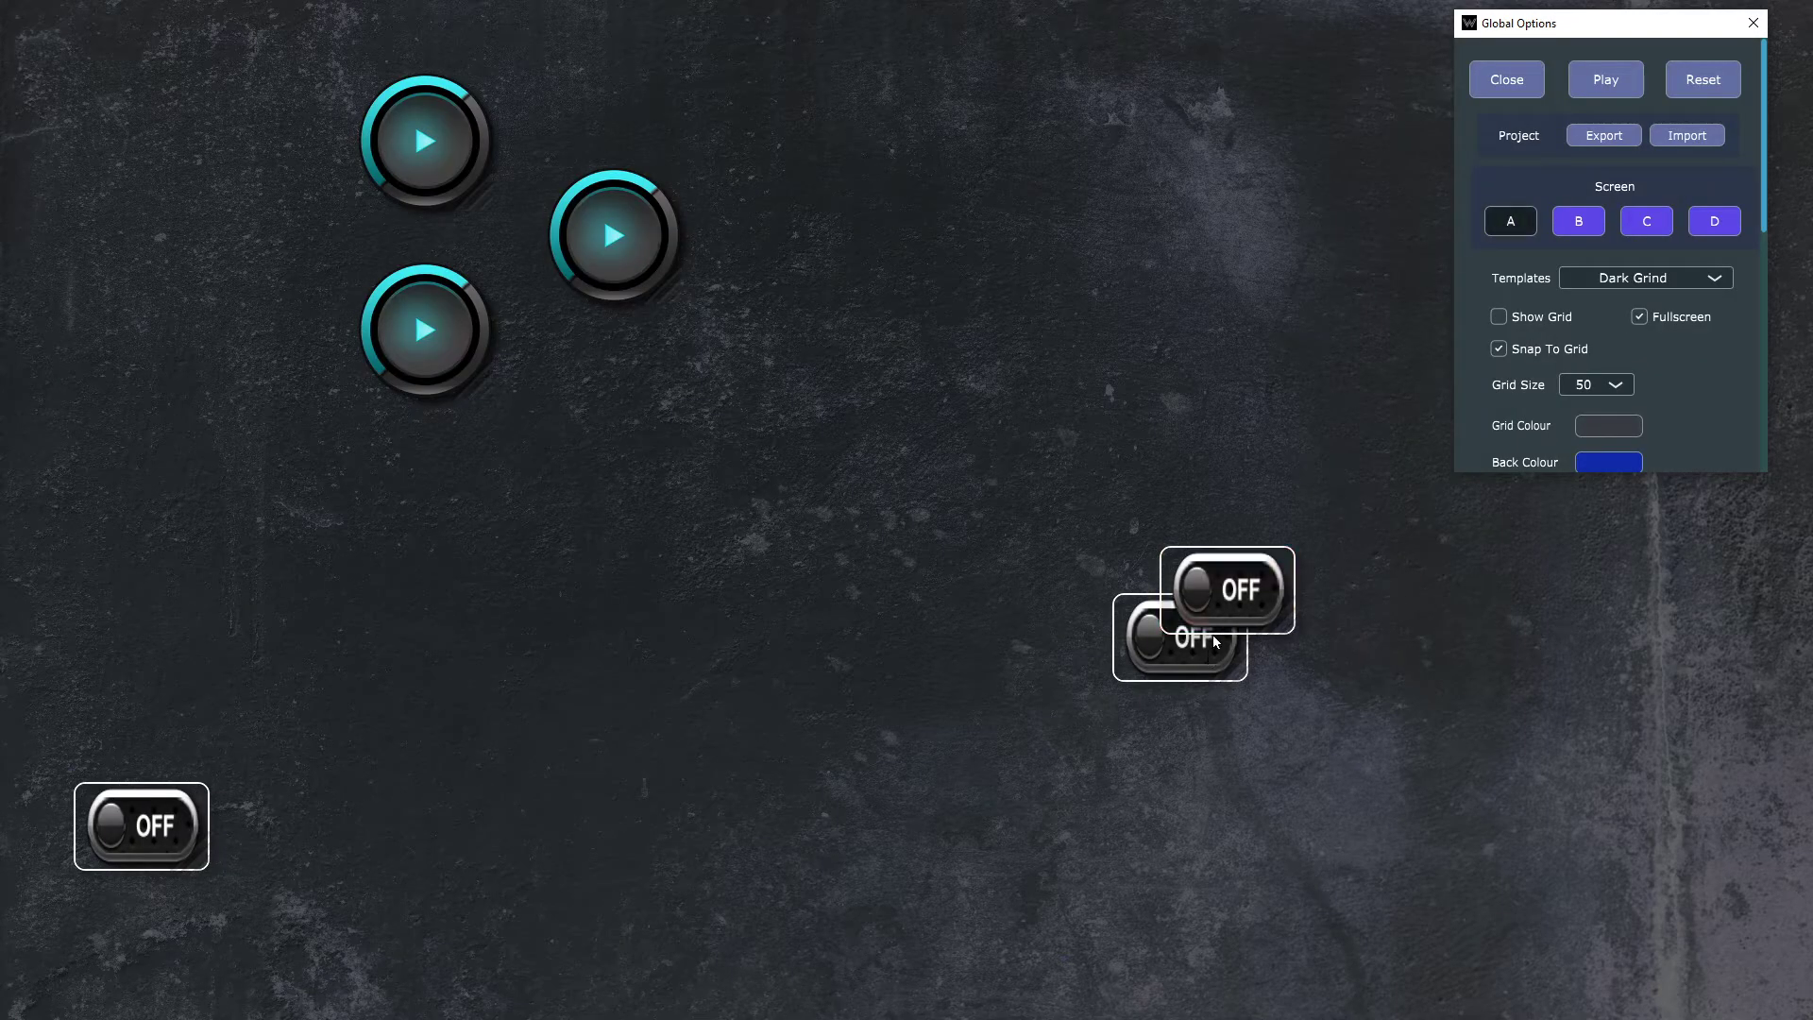
left_click_drag(1212, 625, 1341, 821)
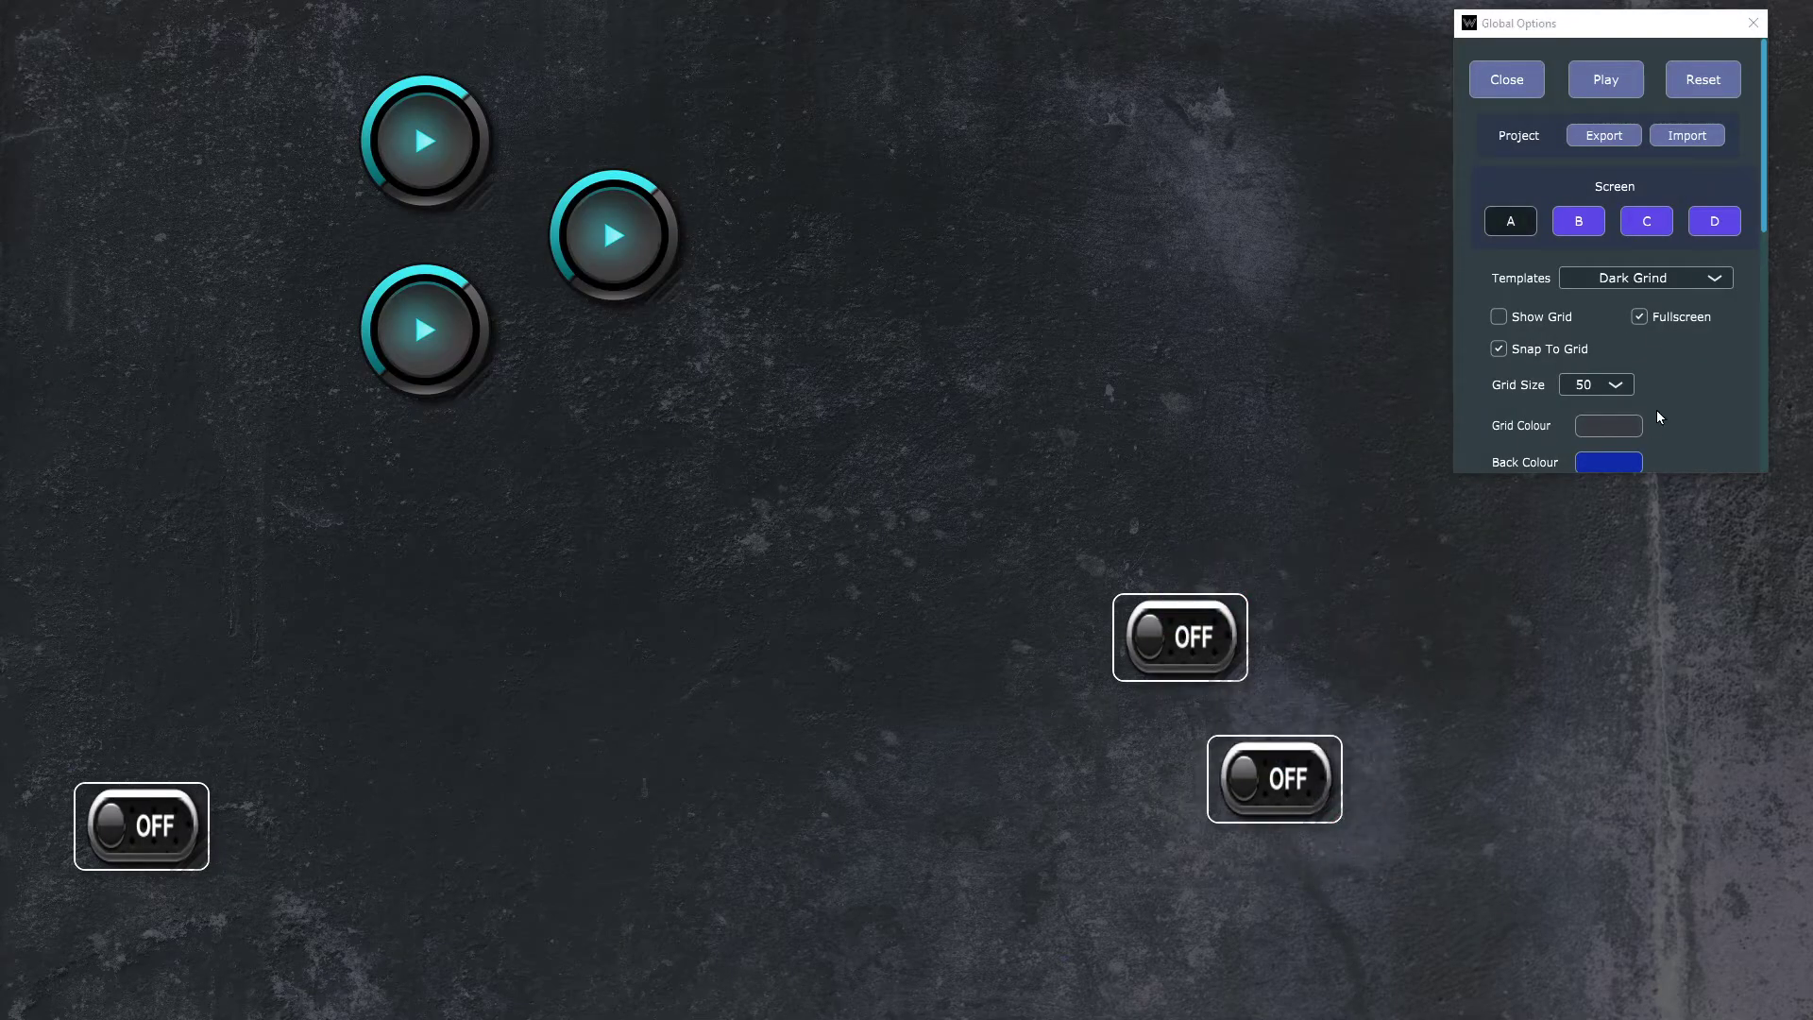
Step: Set the lower of the two new buttons to the Multi Starter action and assign it to screen B
scroll(1709, 310, "down", 10)
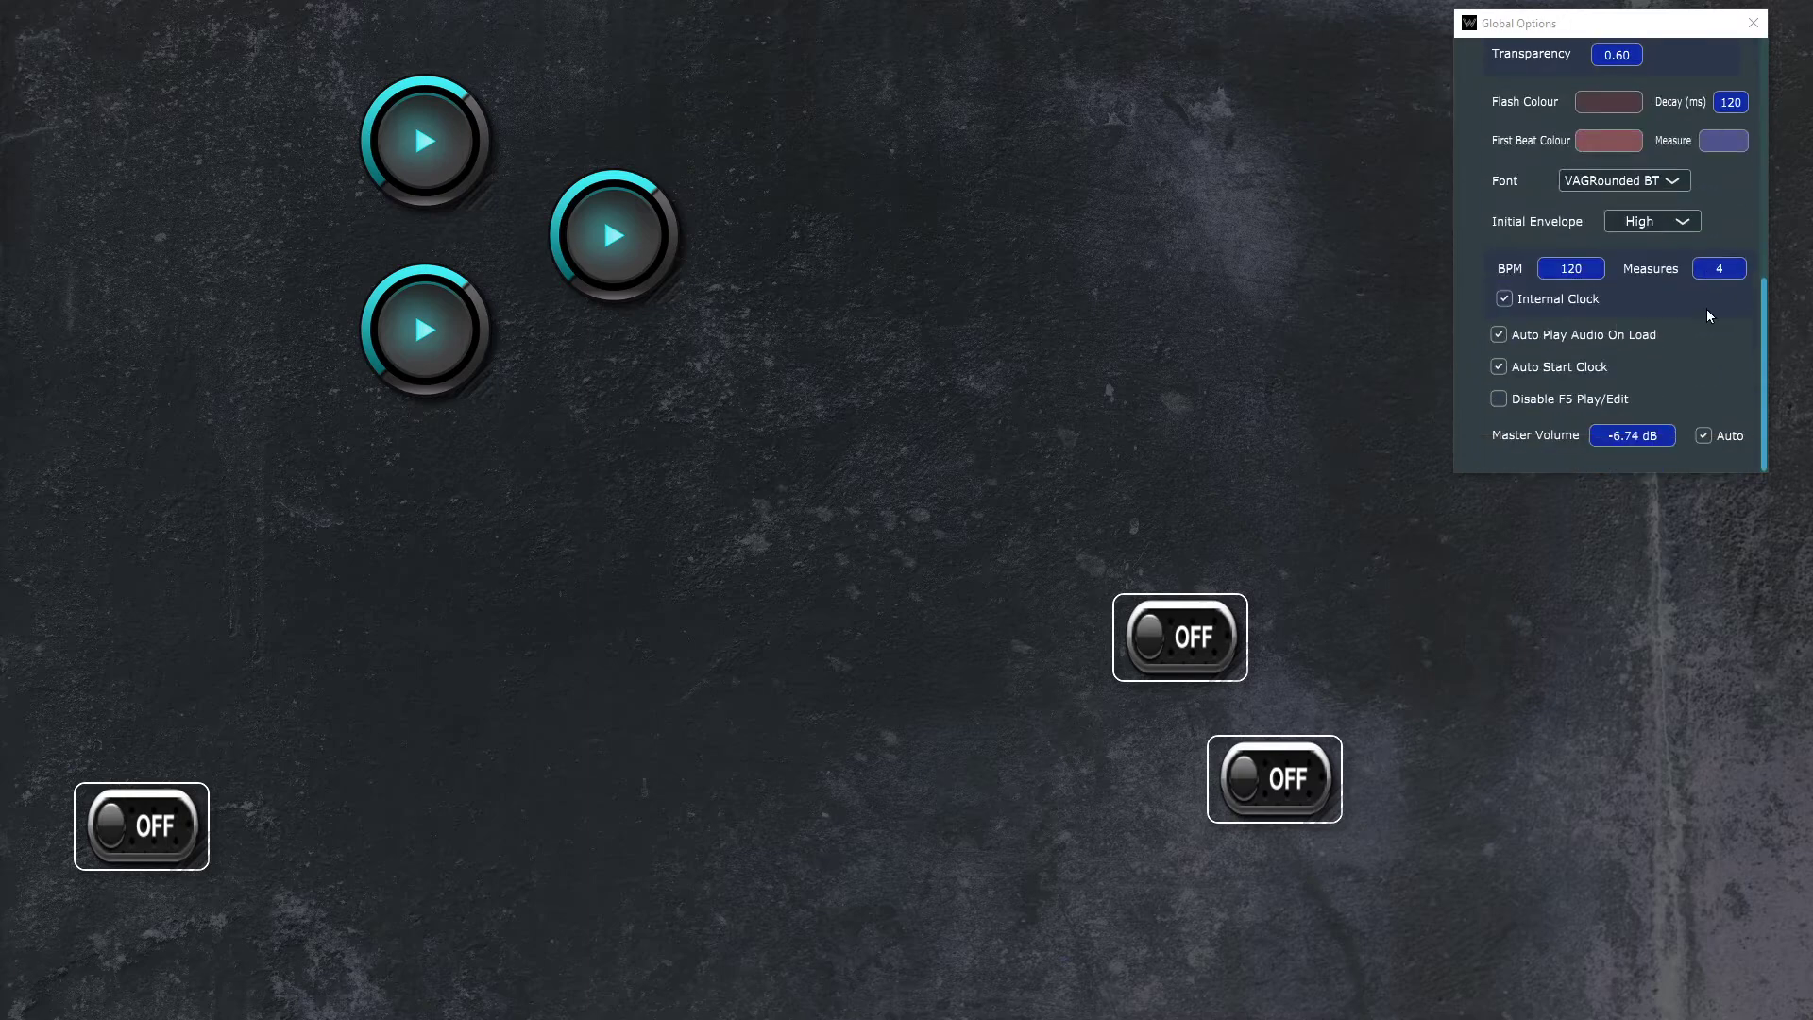
left_click(1264, 775)
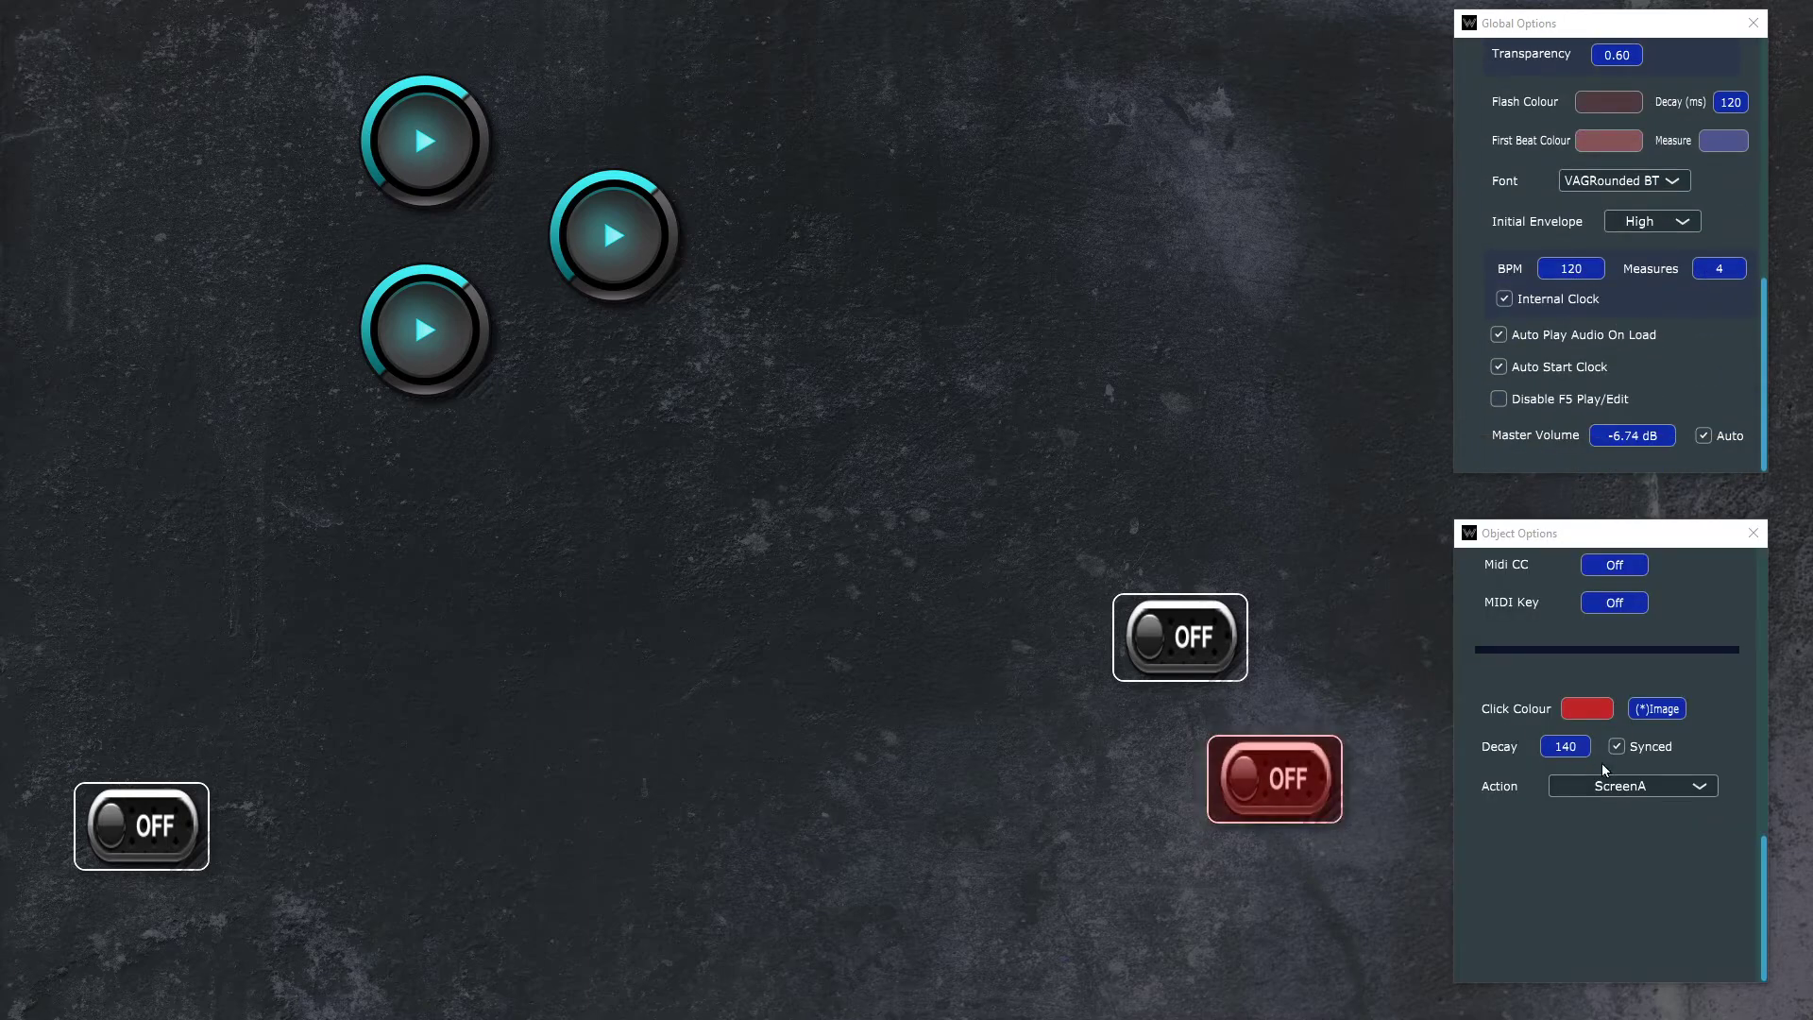
left_click(1651, 786)
left_click(1653, 775)
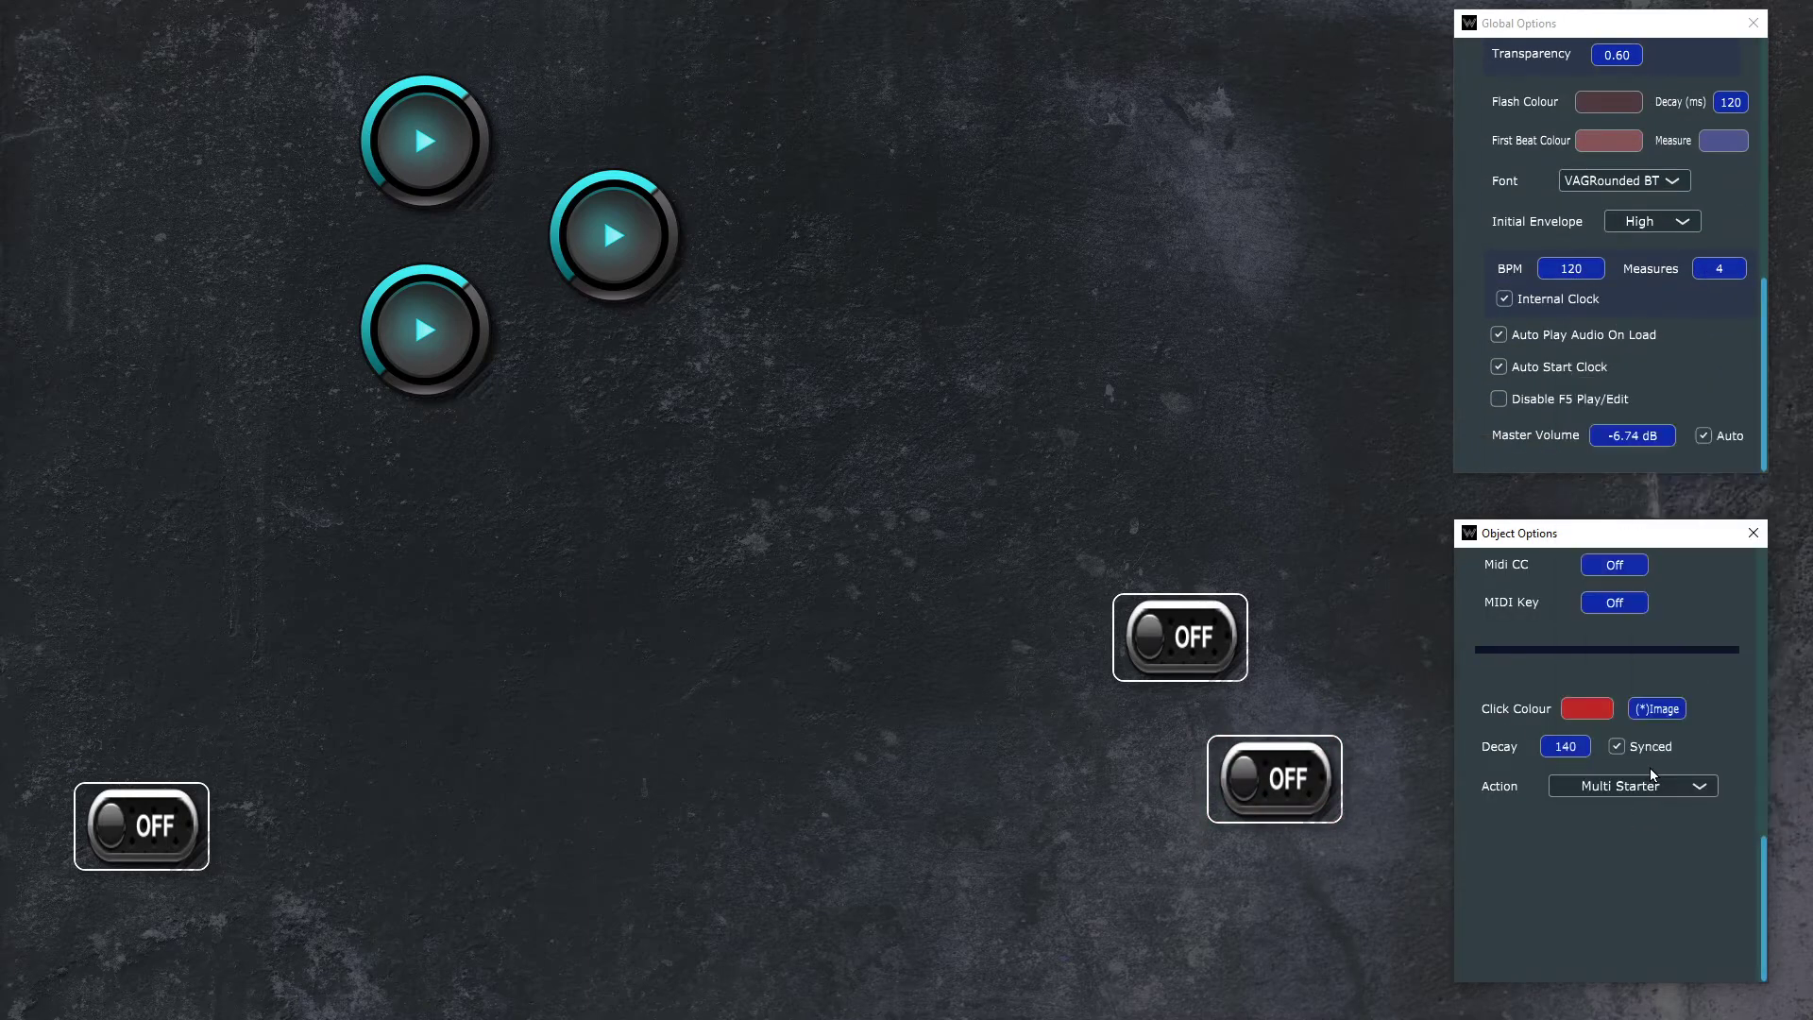
scroll(1653, 767, "up", 5)
left_click(1645, 881)
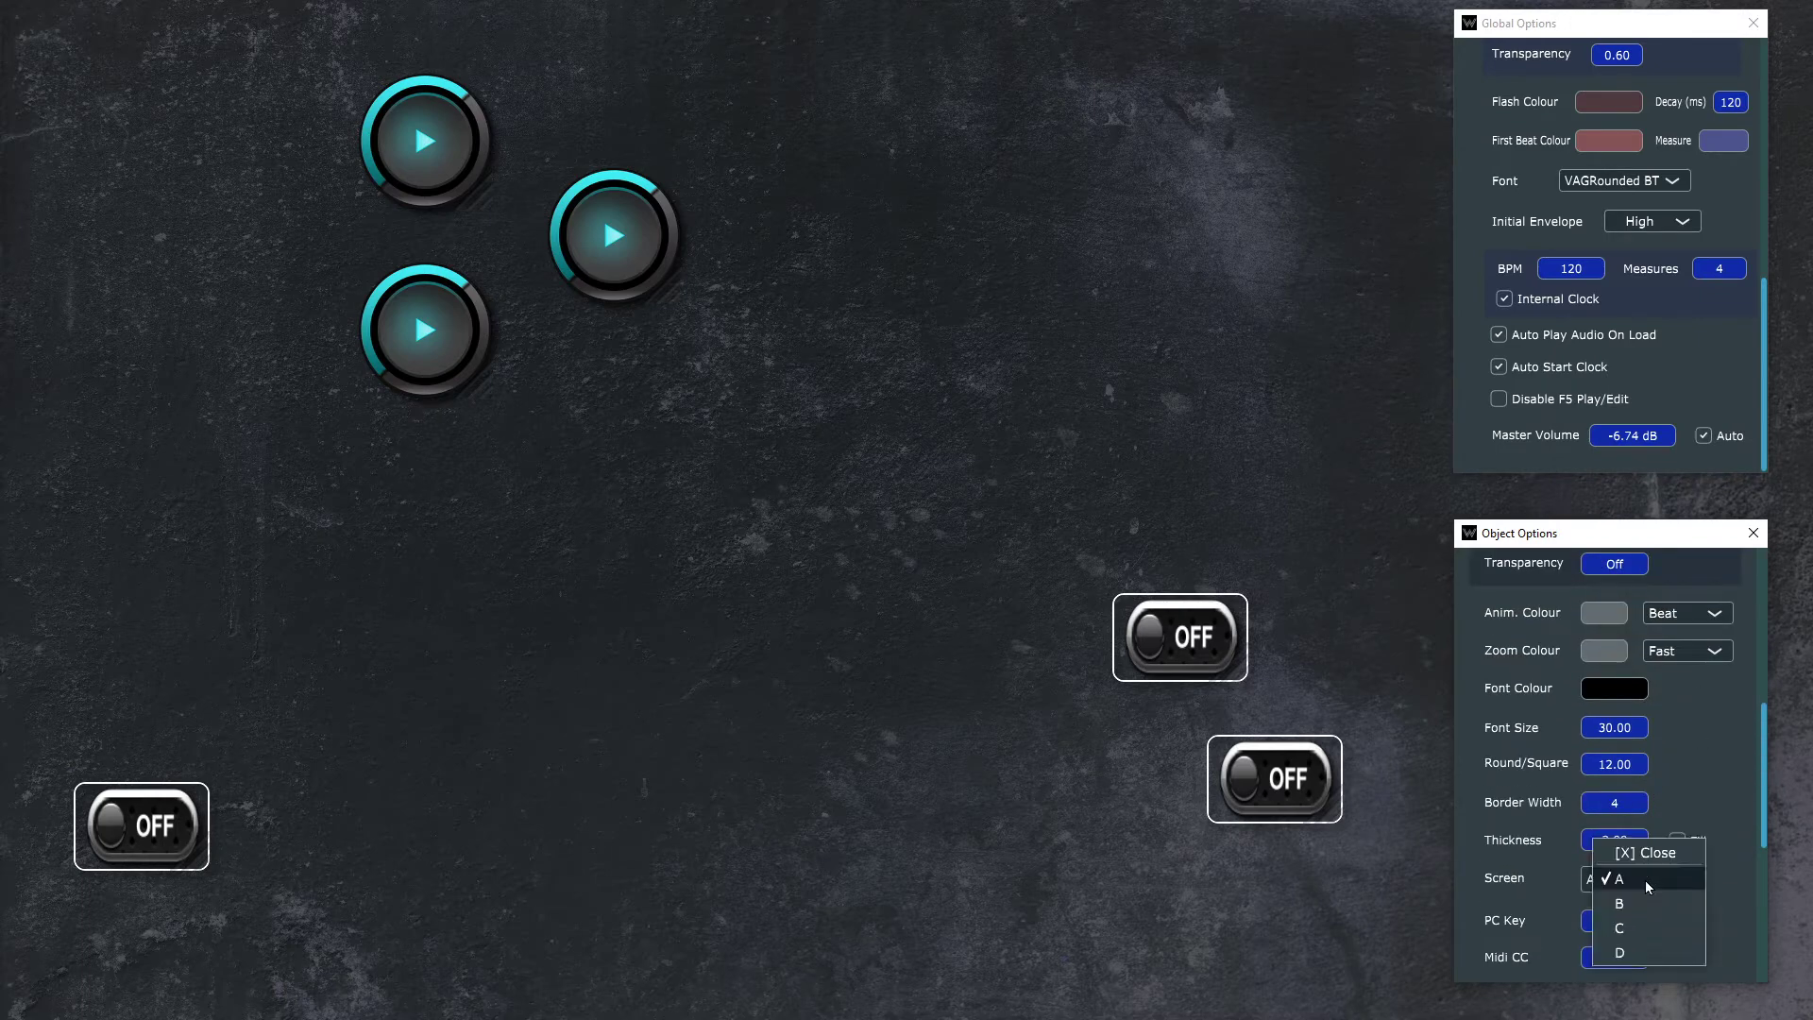
left_click(1640, 905)
Step: Reposition the screen-switching buttons on screens A and B so both occupy the same spot
scroll(1596, 189, "up", 10)
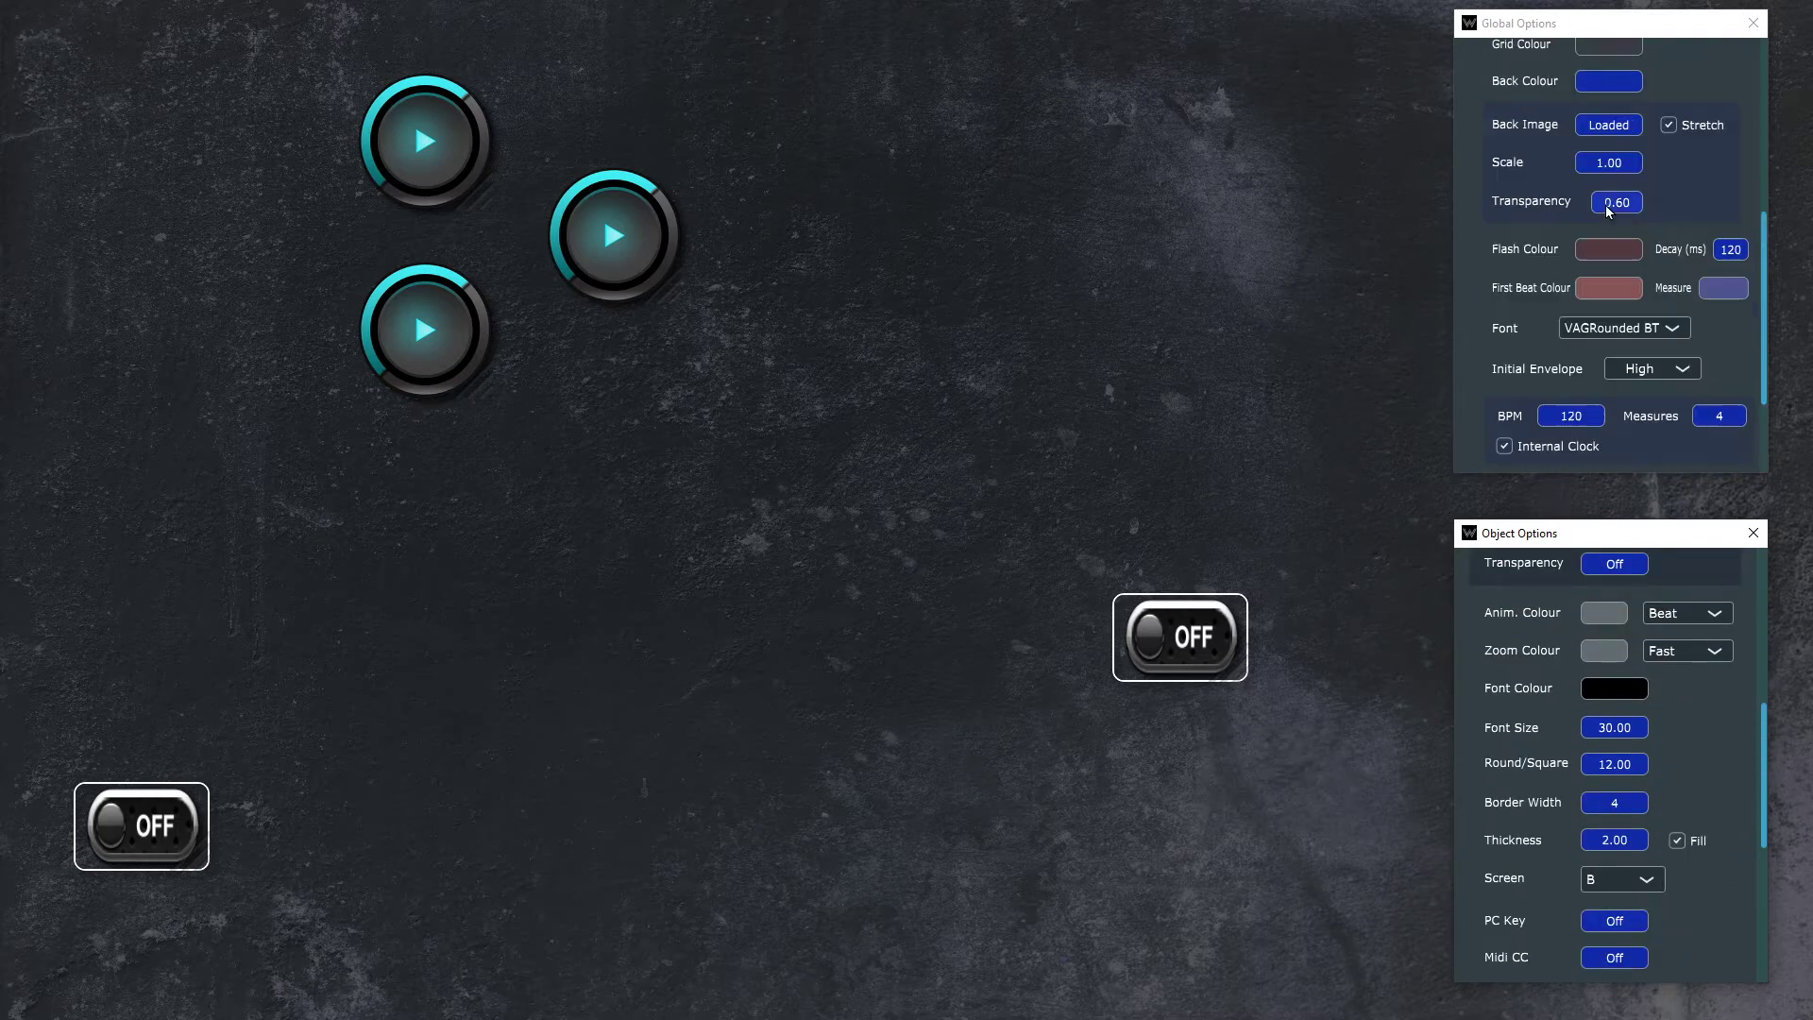
left_click(1578, 221)
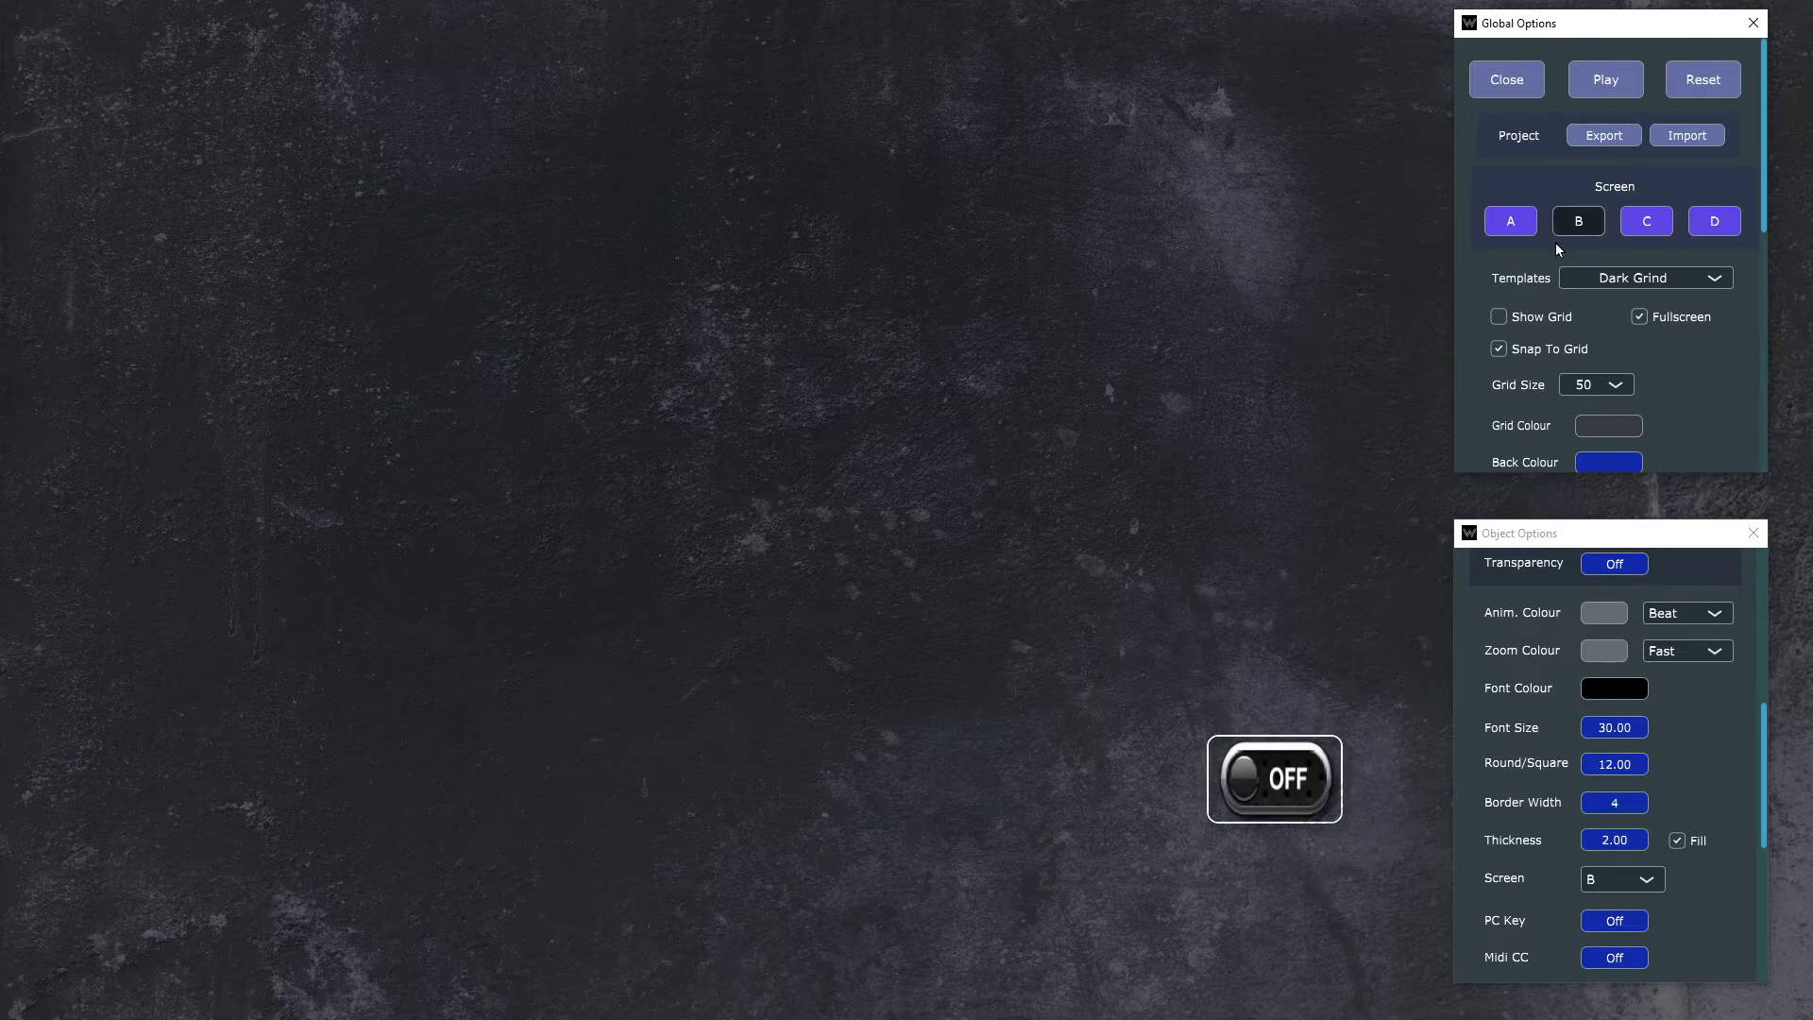
left_click(1511, 221)
left_click_drag(1207, 678, 1246, 767)
left_click(1560, 231)
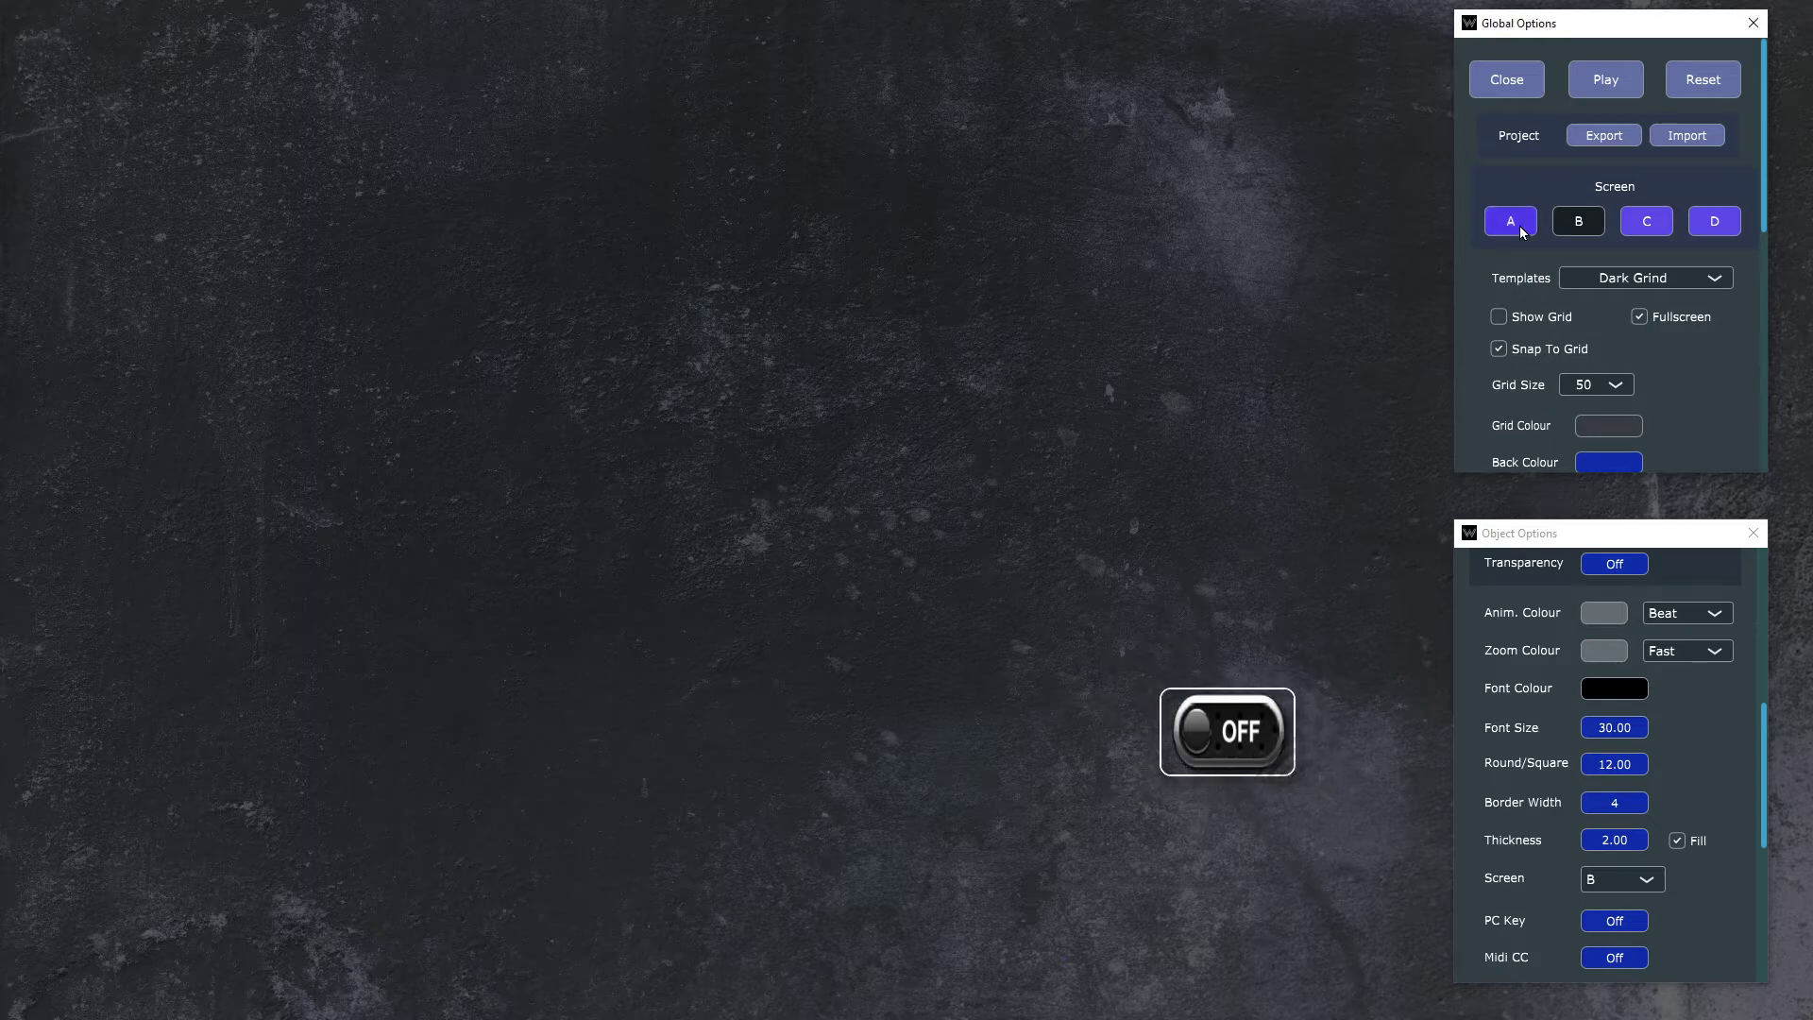
left_click(1511, 221)
left_click(1577, 221)
left_click(1511, 223)
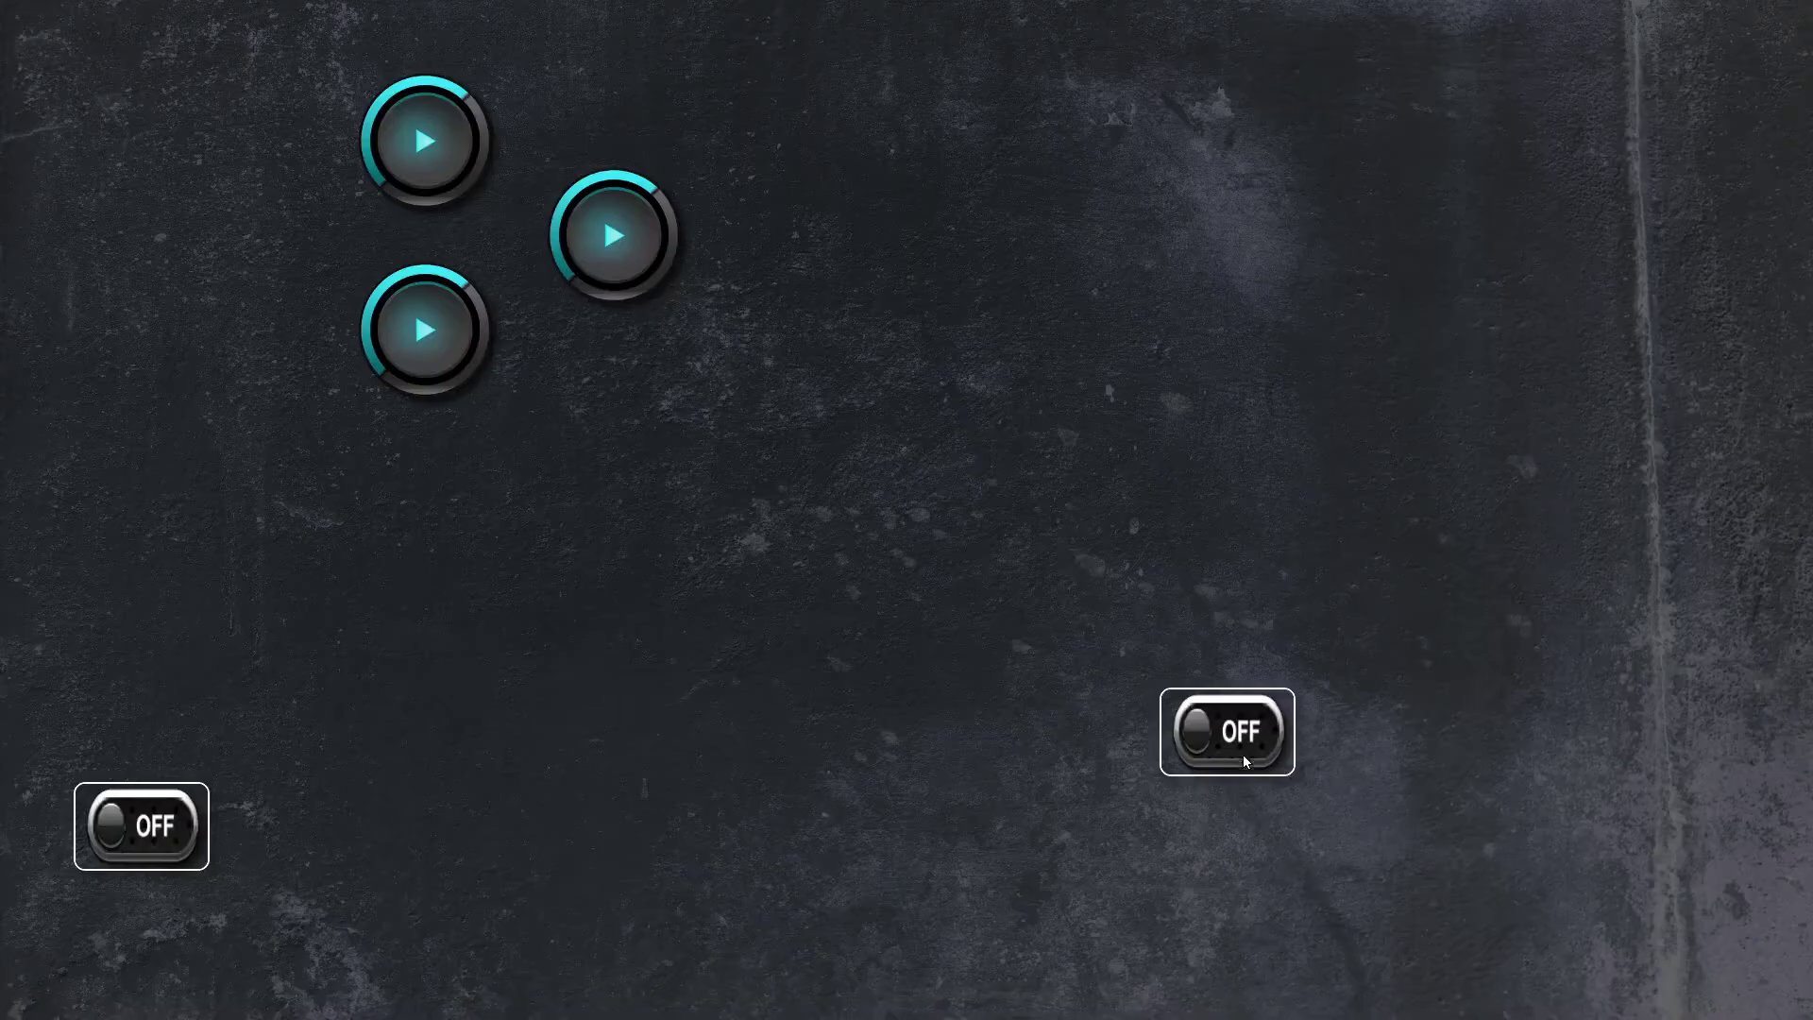
Step: Try switching to screen B outside the editor, and set the action of screen B's button to ScreenA
left_click(1243, 754)
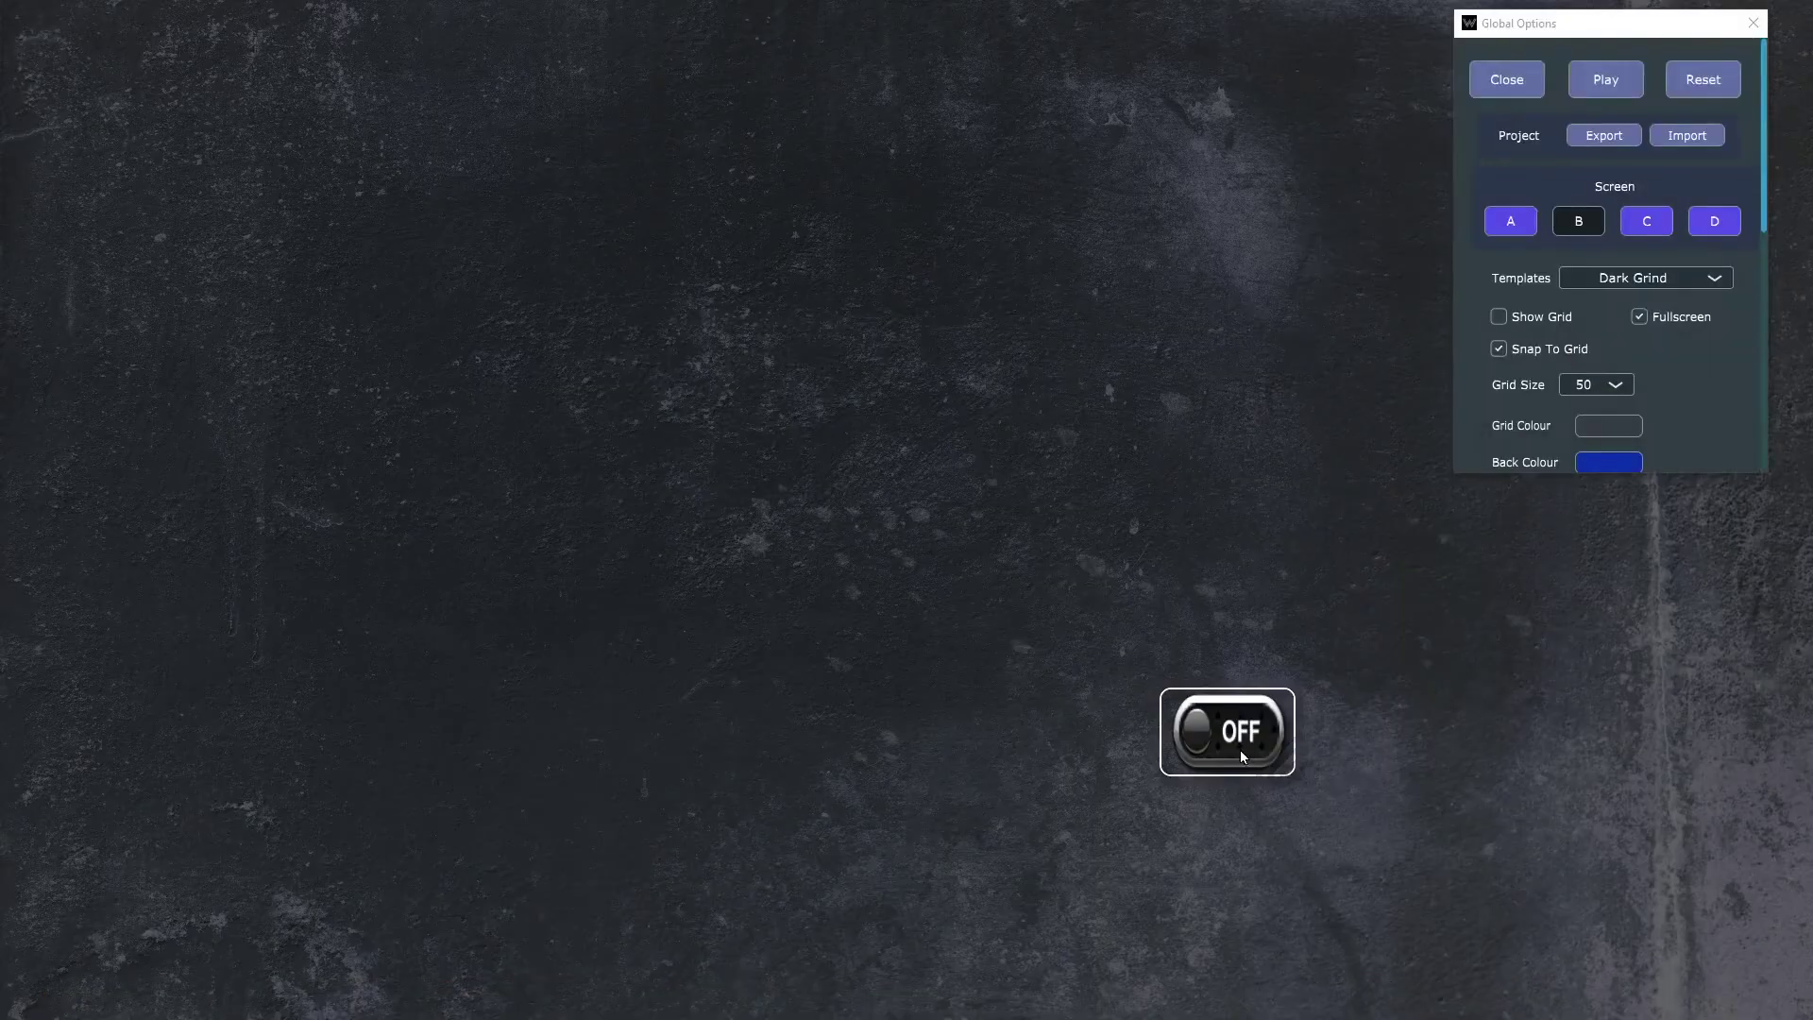
left_click(1243, 756)
scroll(1613, 786, "down", 5)
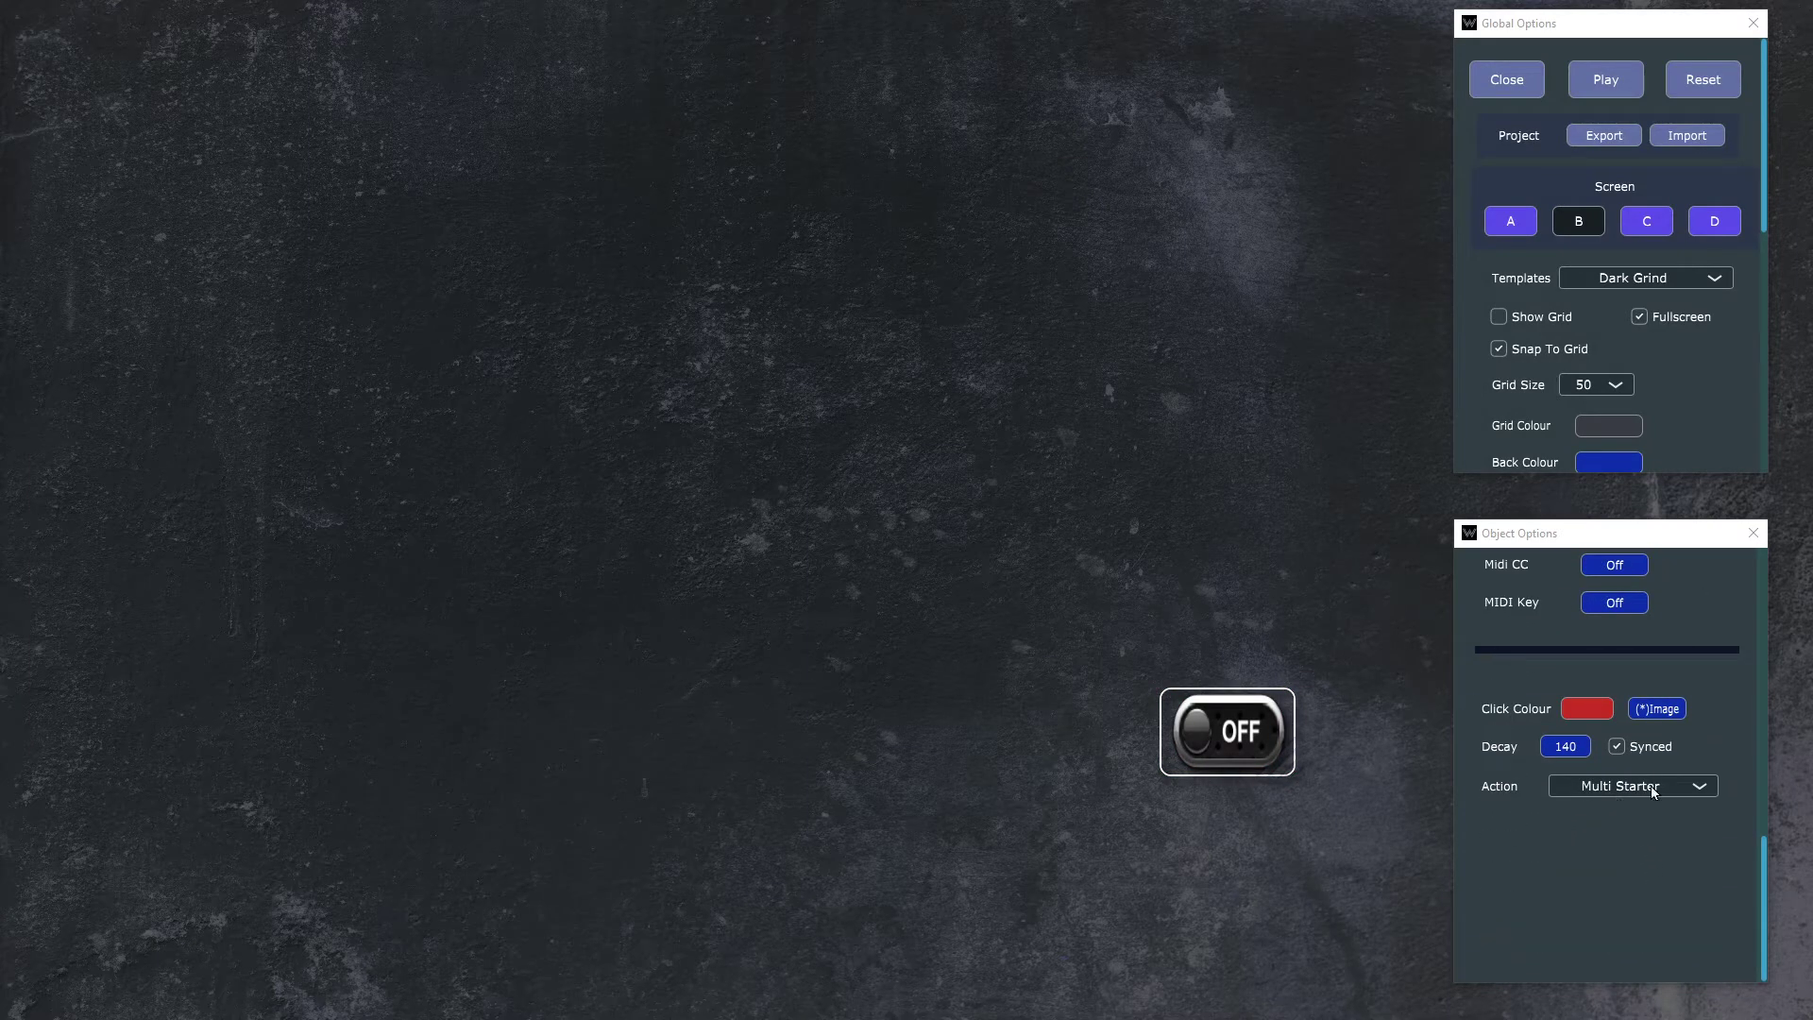
left_click(1657, 789)
left_click(1647, 807)
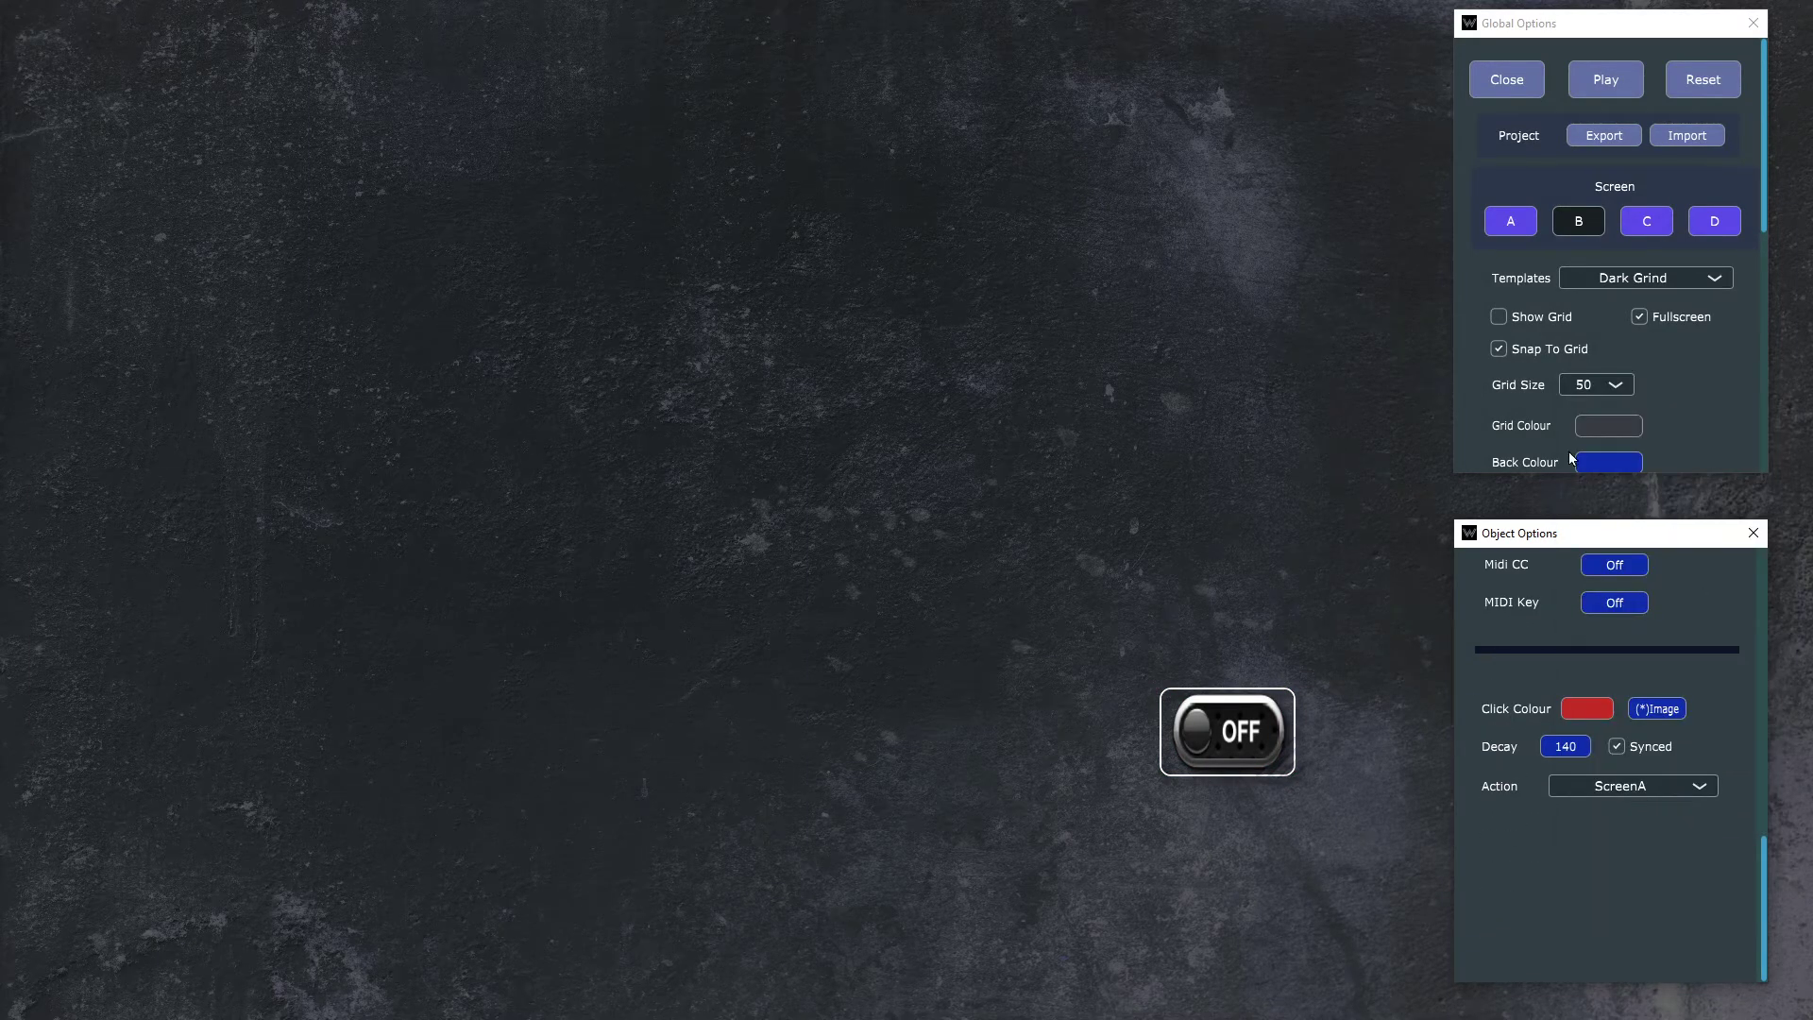
Step: From screen A, test switching between screens A and B outside the editor, including while multi-started audio objects play
left_click(1512, 216)
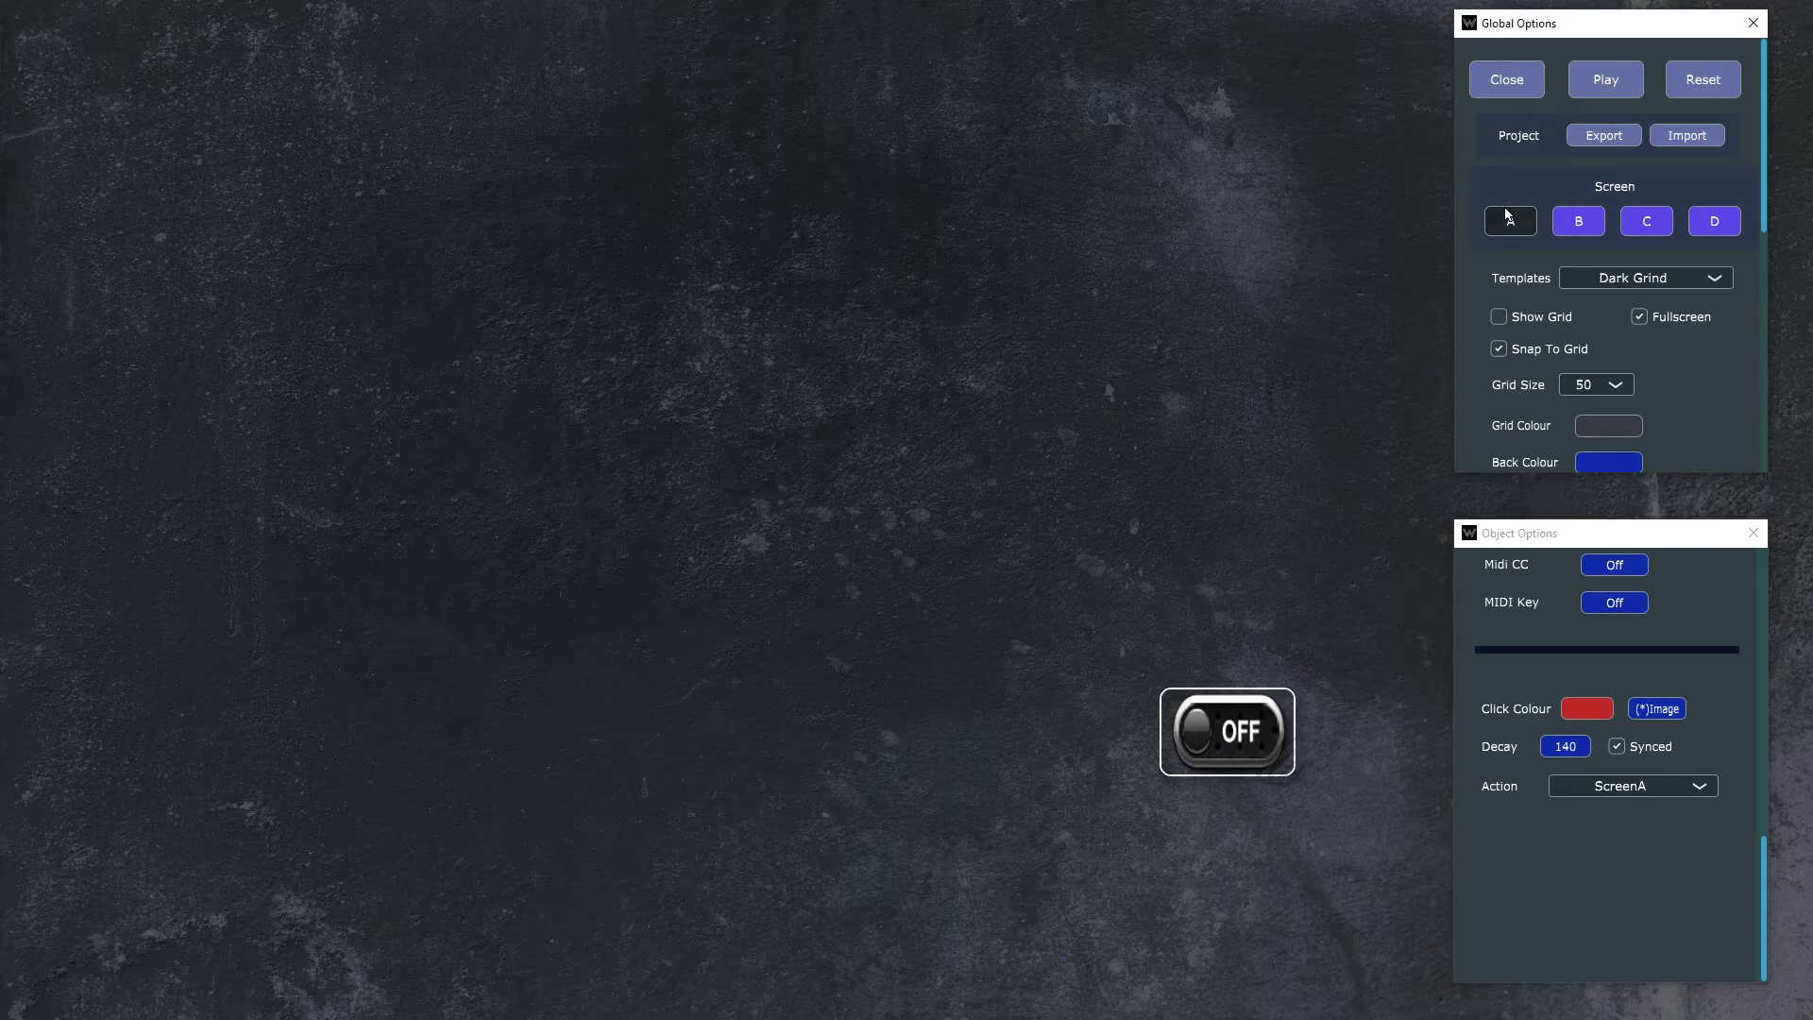
left_click(1215, 746)
key("Escape")
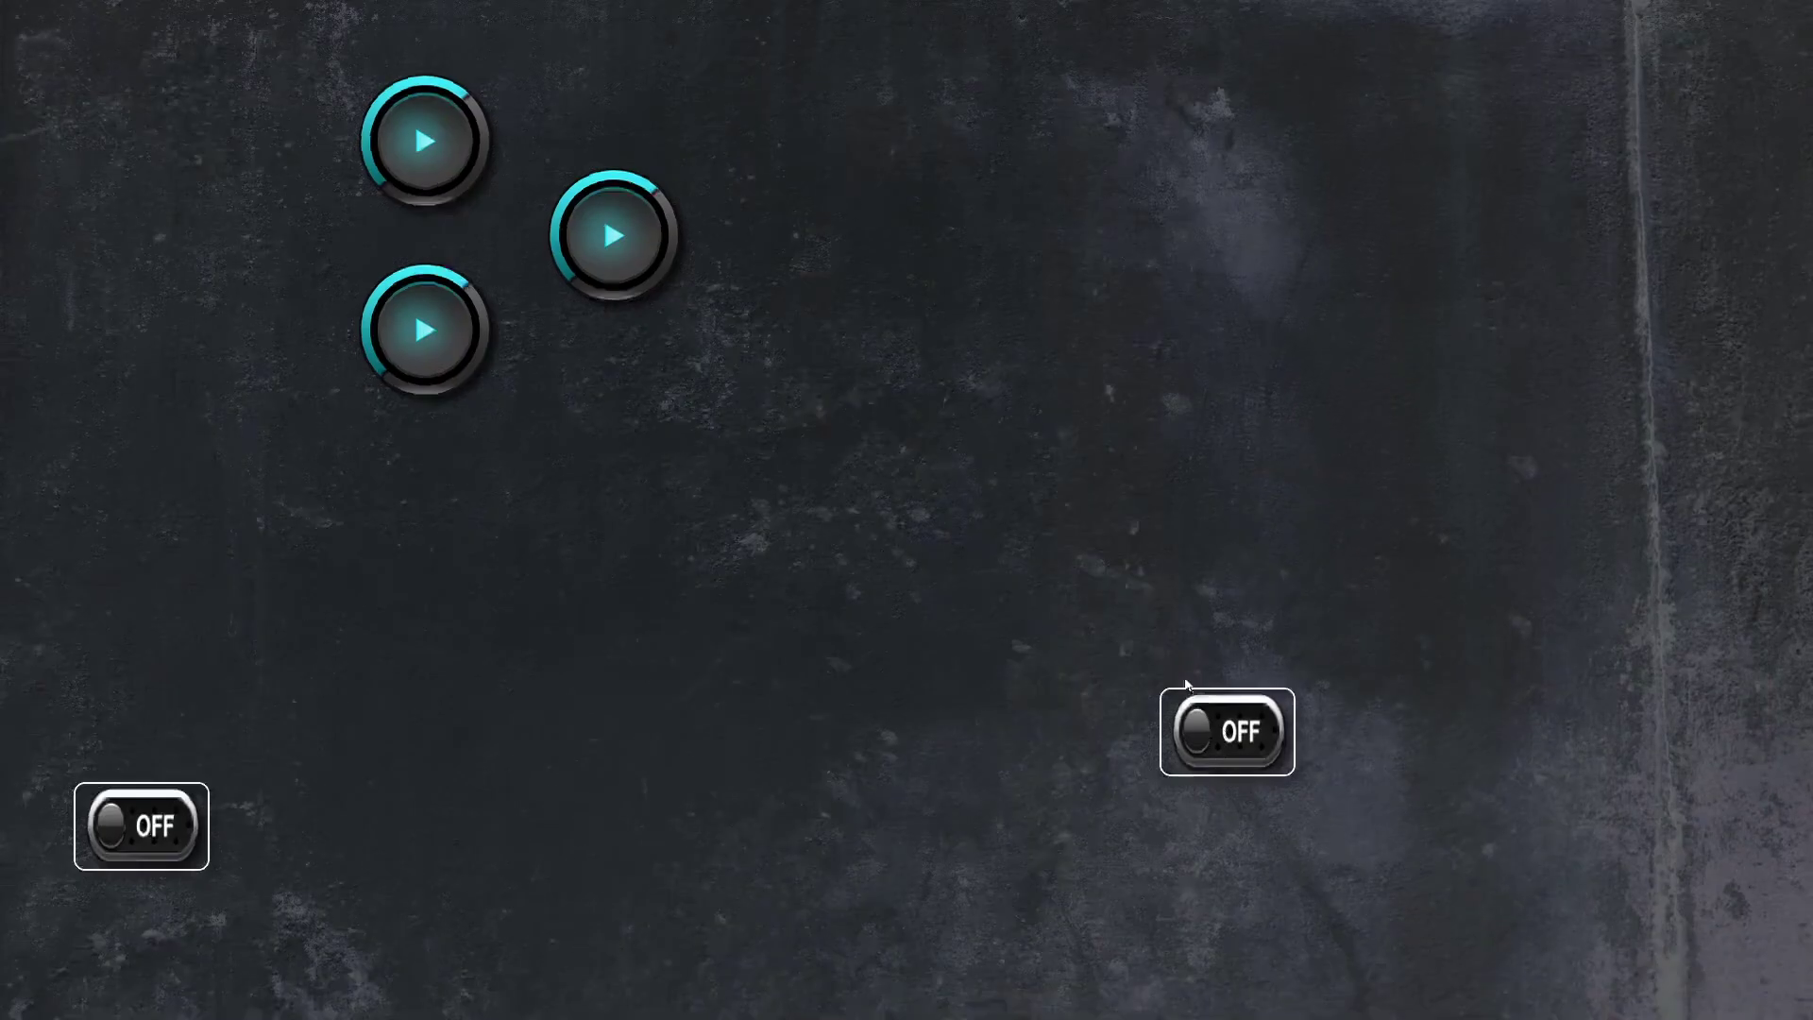
left_click(1228, 721)
left_click(1228, 721)
left_click(142, 826)
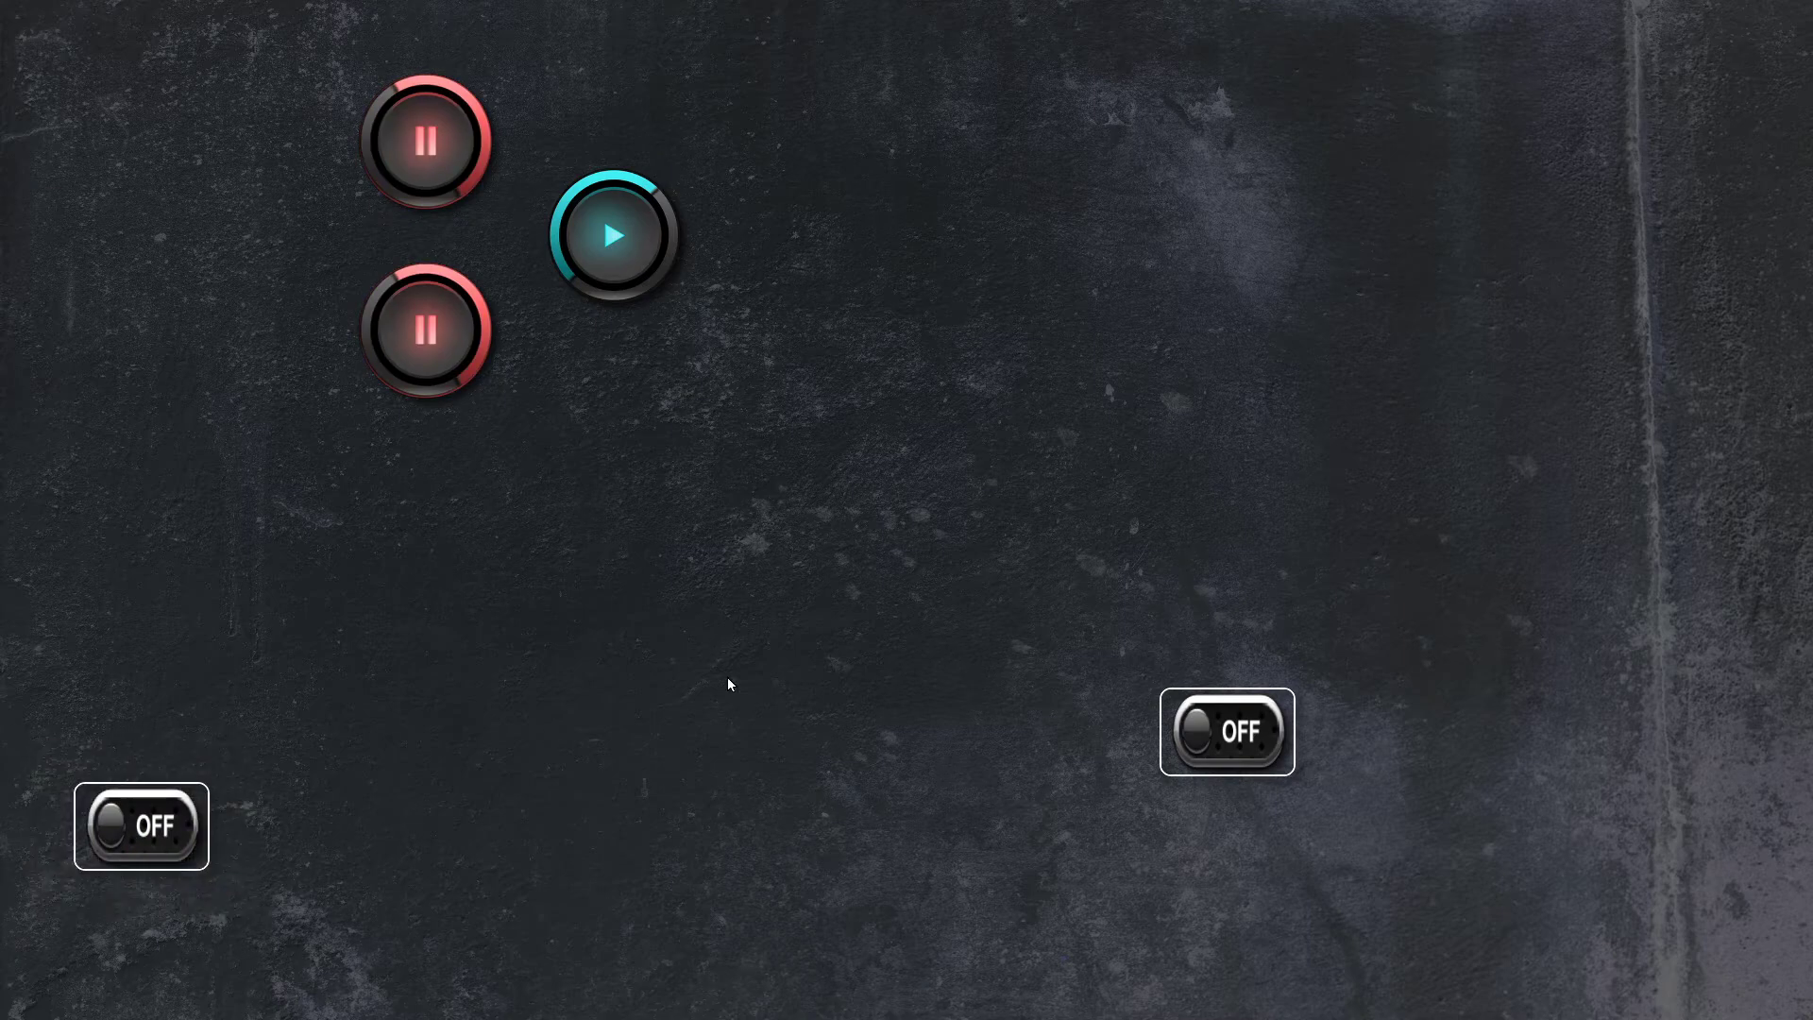
left_click(1217, 734)
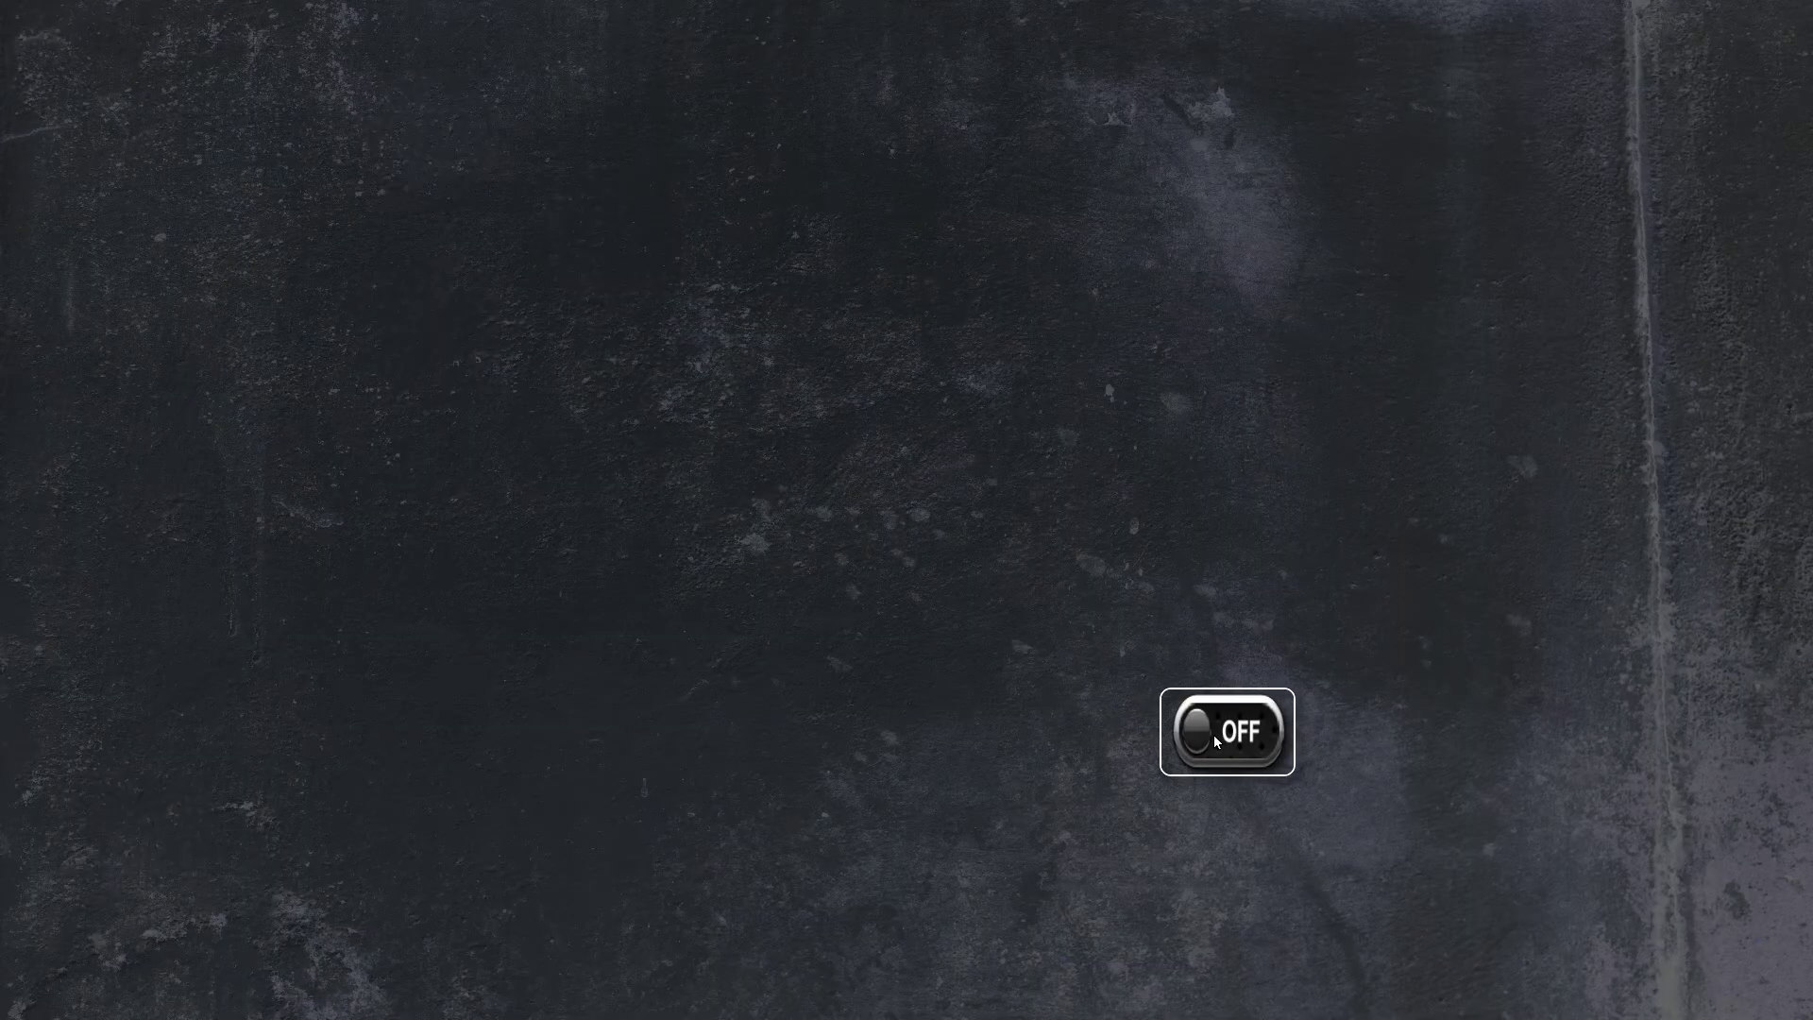
left_click(1215, 735)
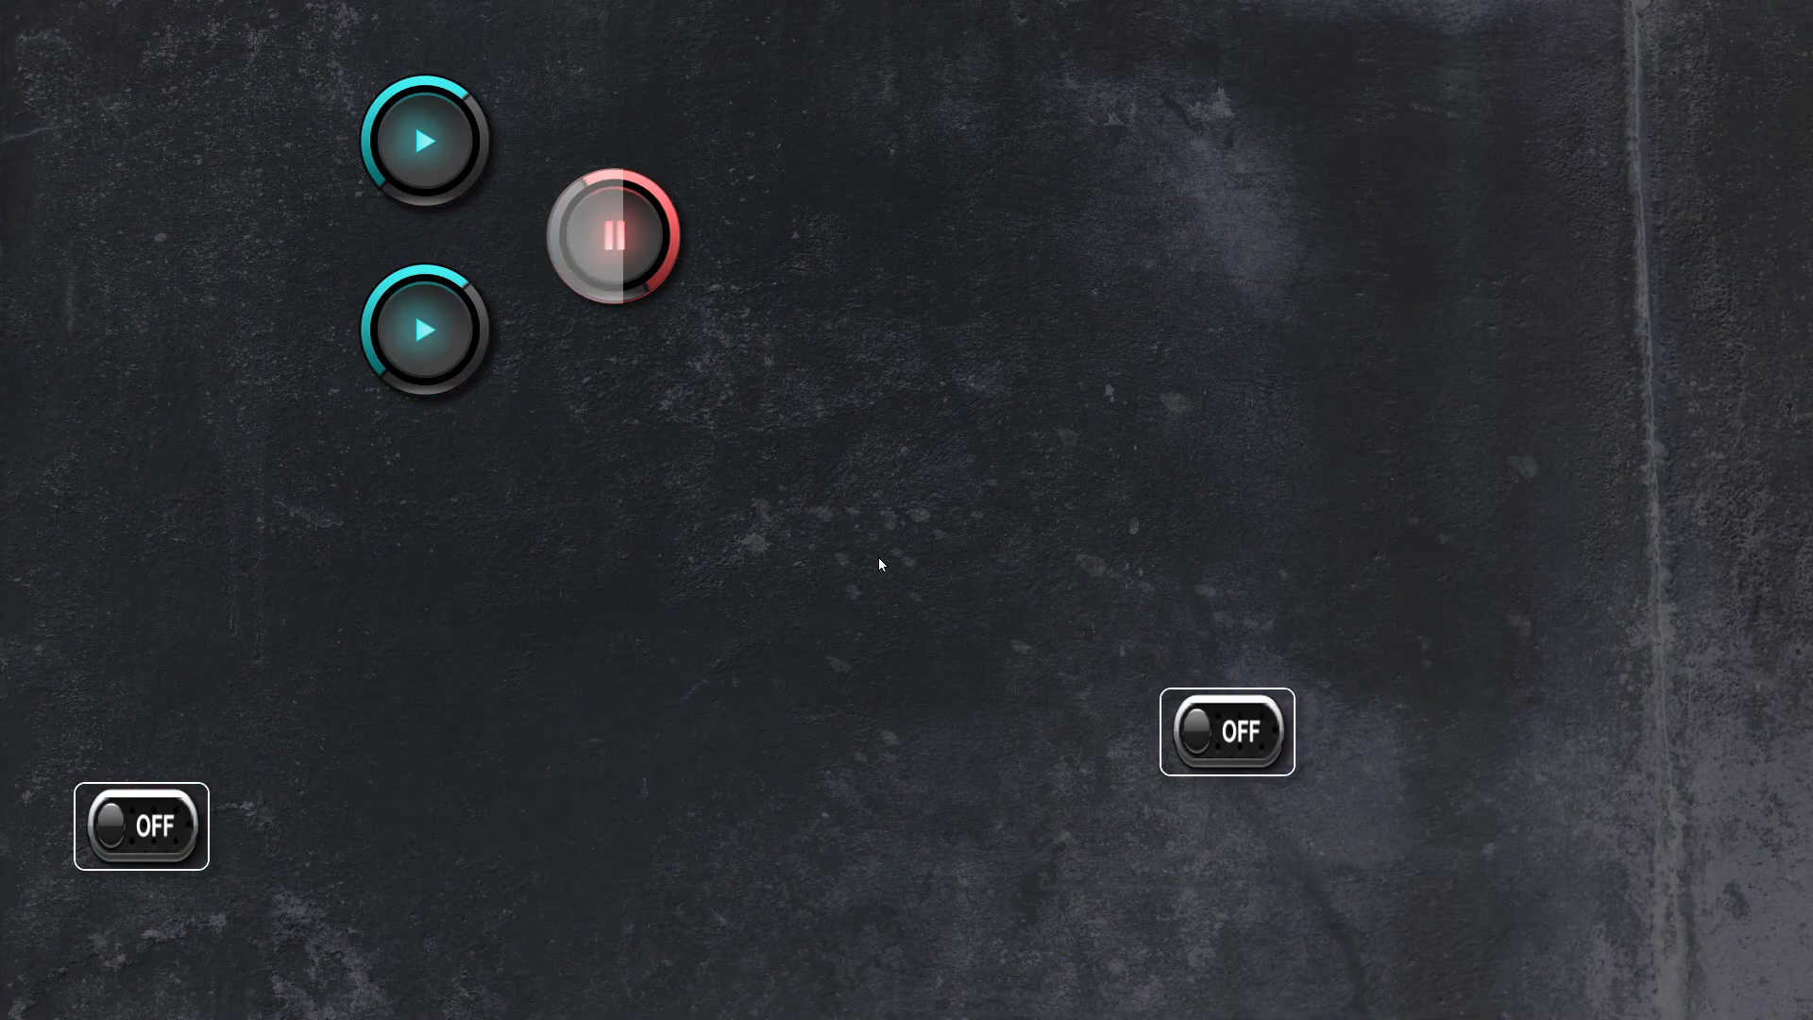
key("Escape")
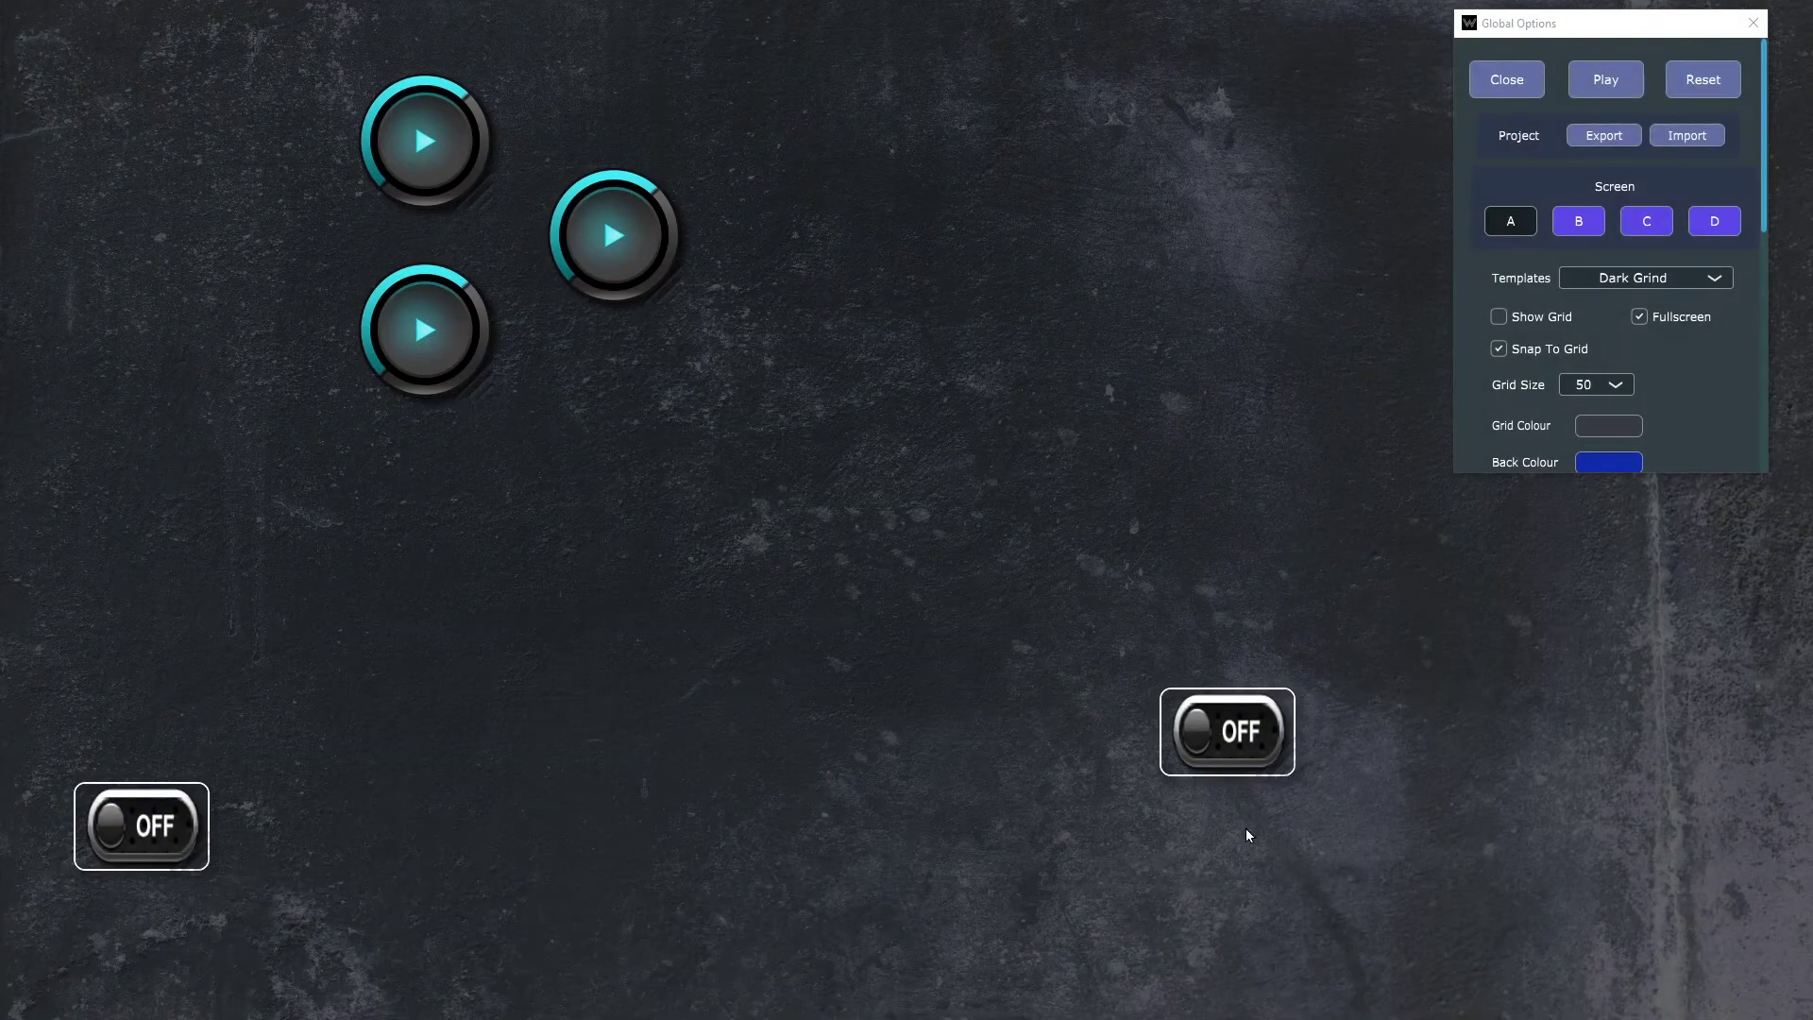
Step: Review the available actions for screen A's ScreenB button
left_click(1235, 729)
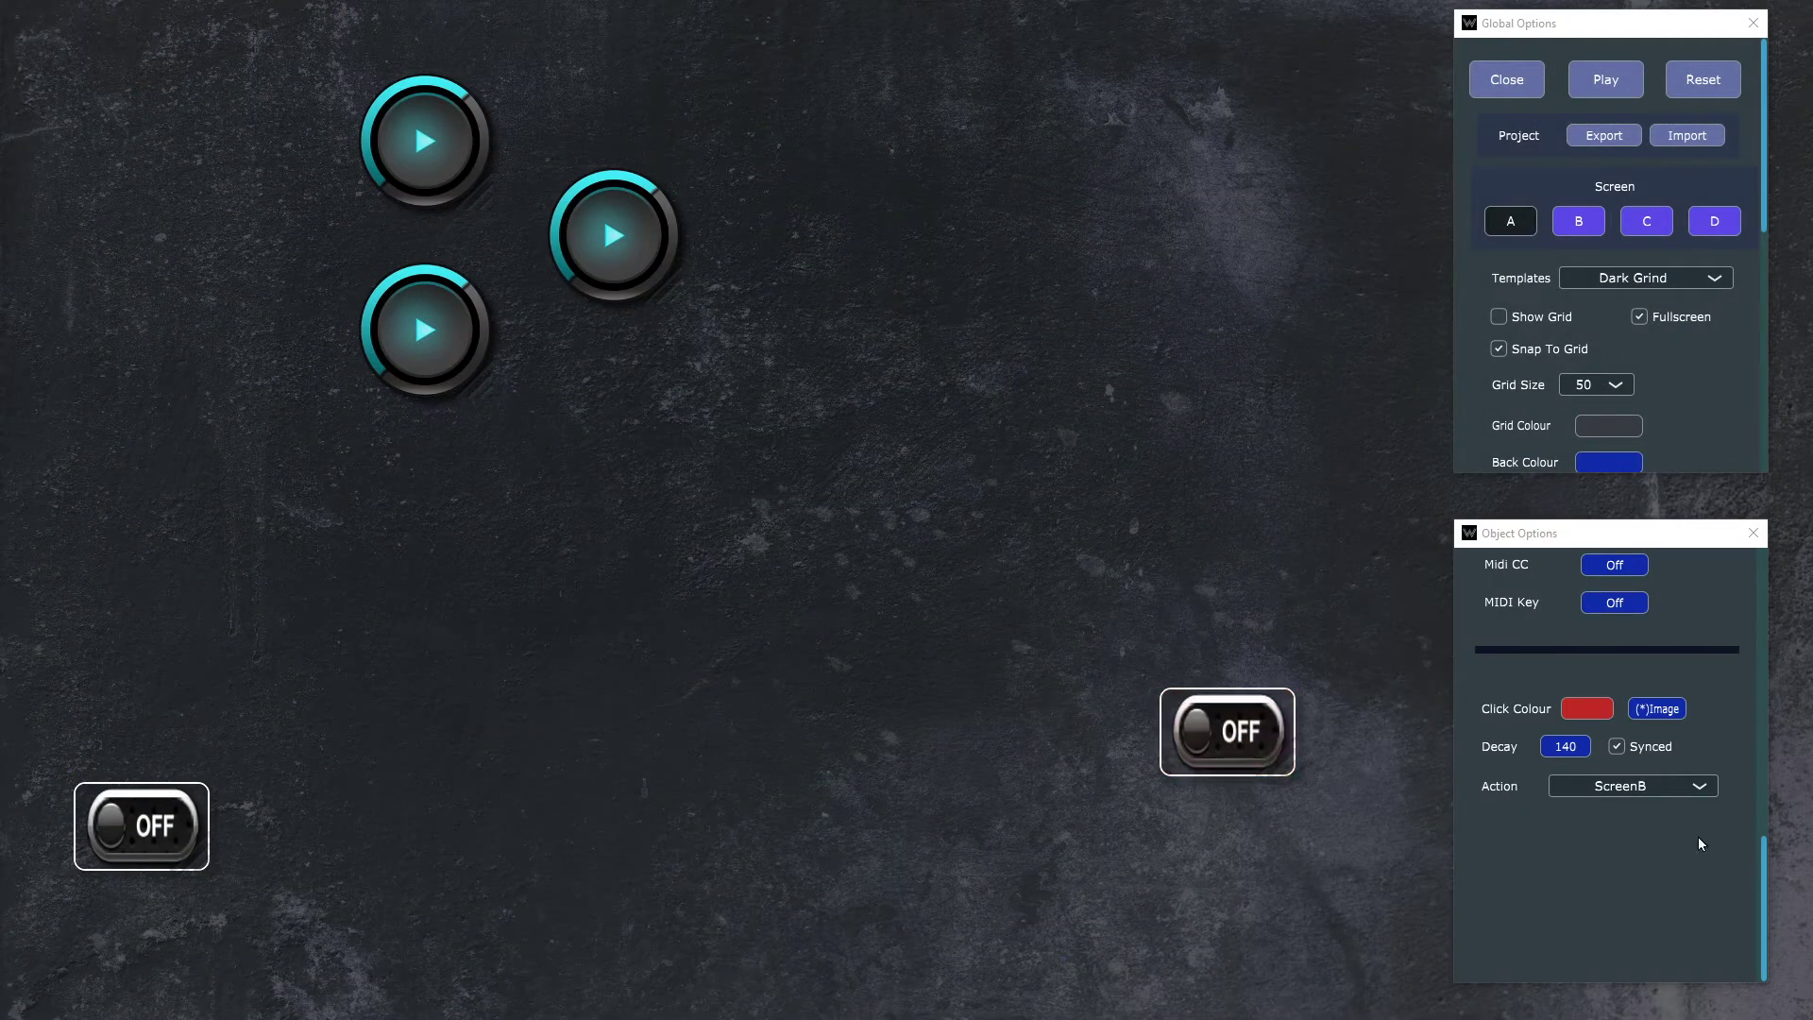
left_click(1704, 790)
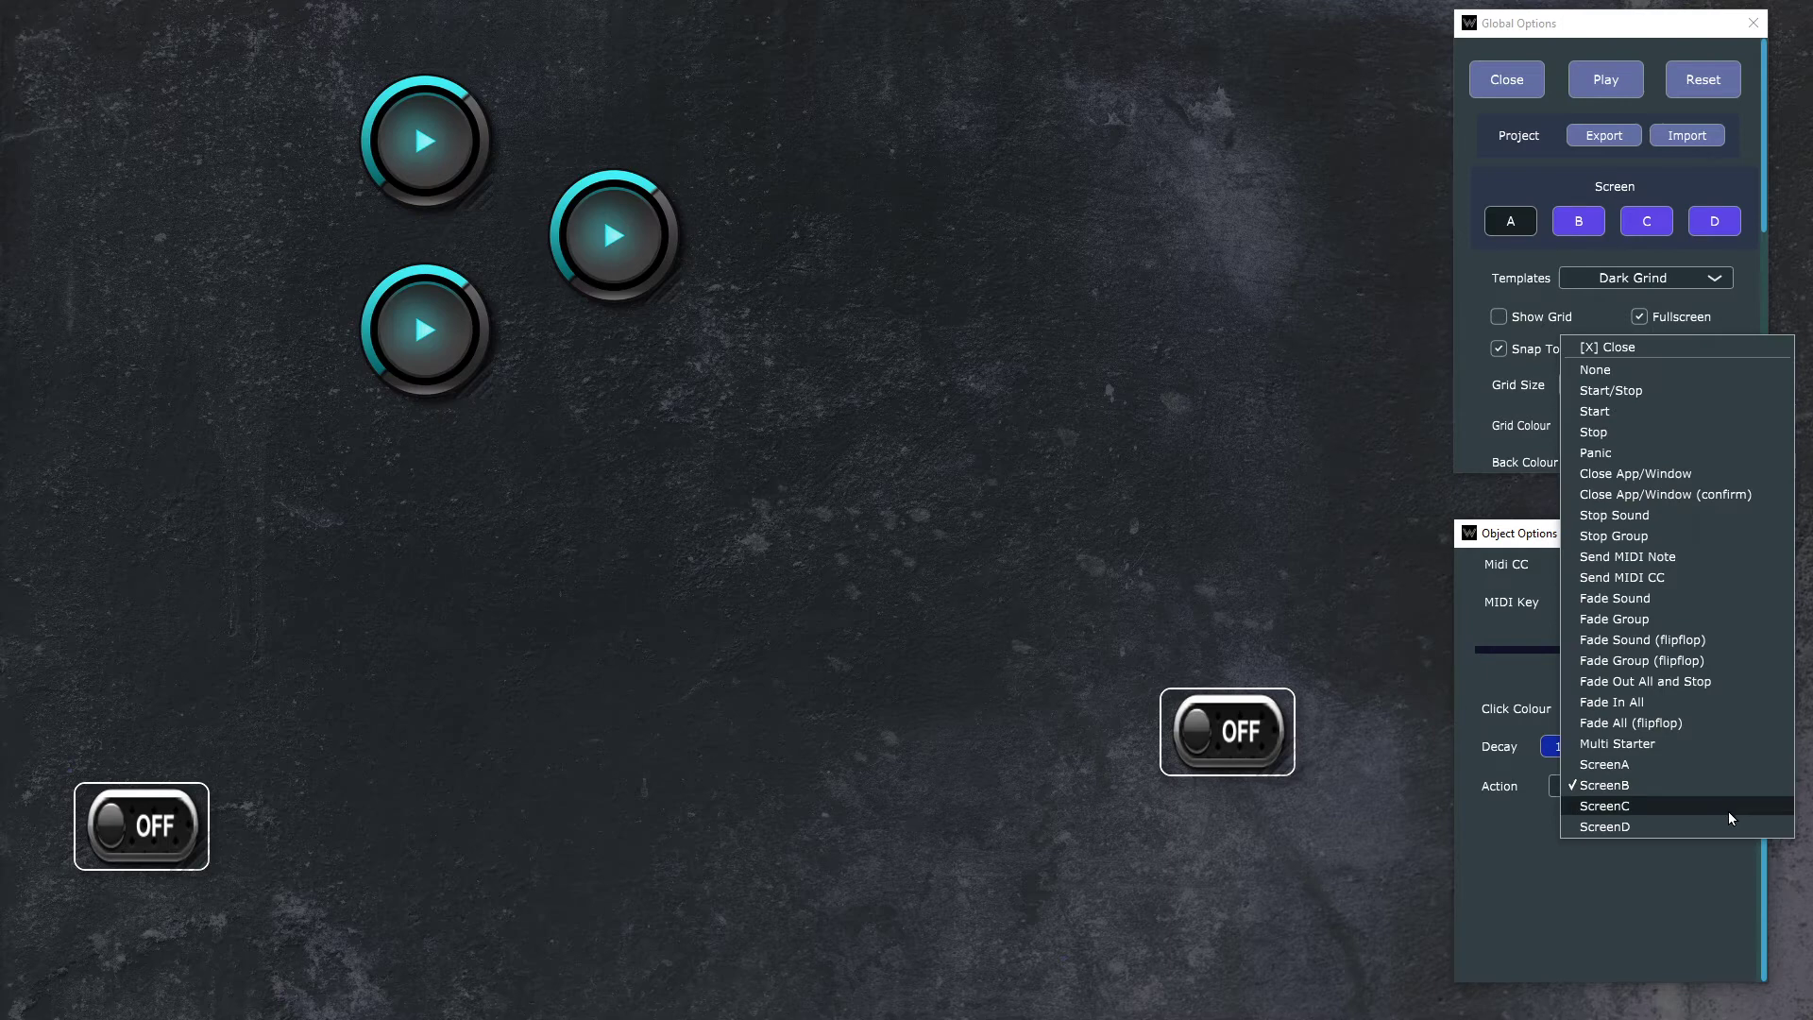
left_click(1634, 883)
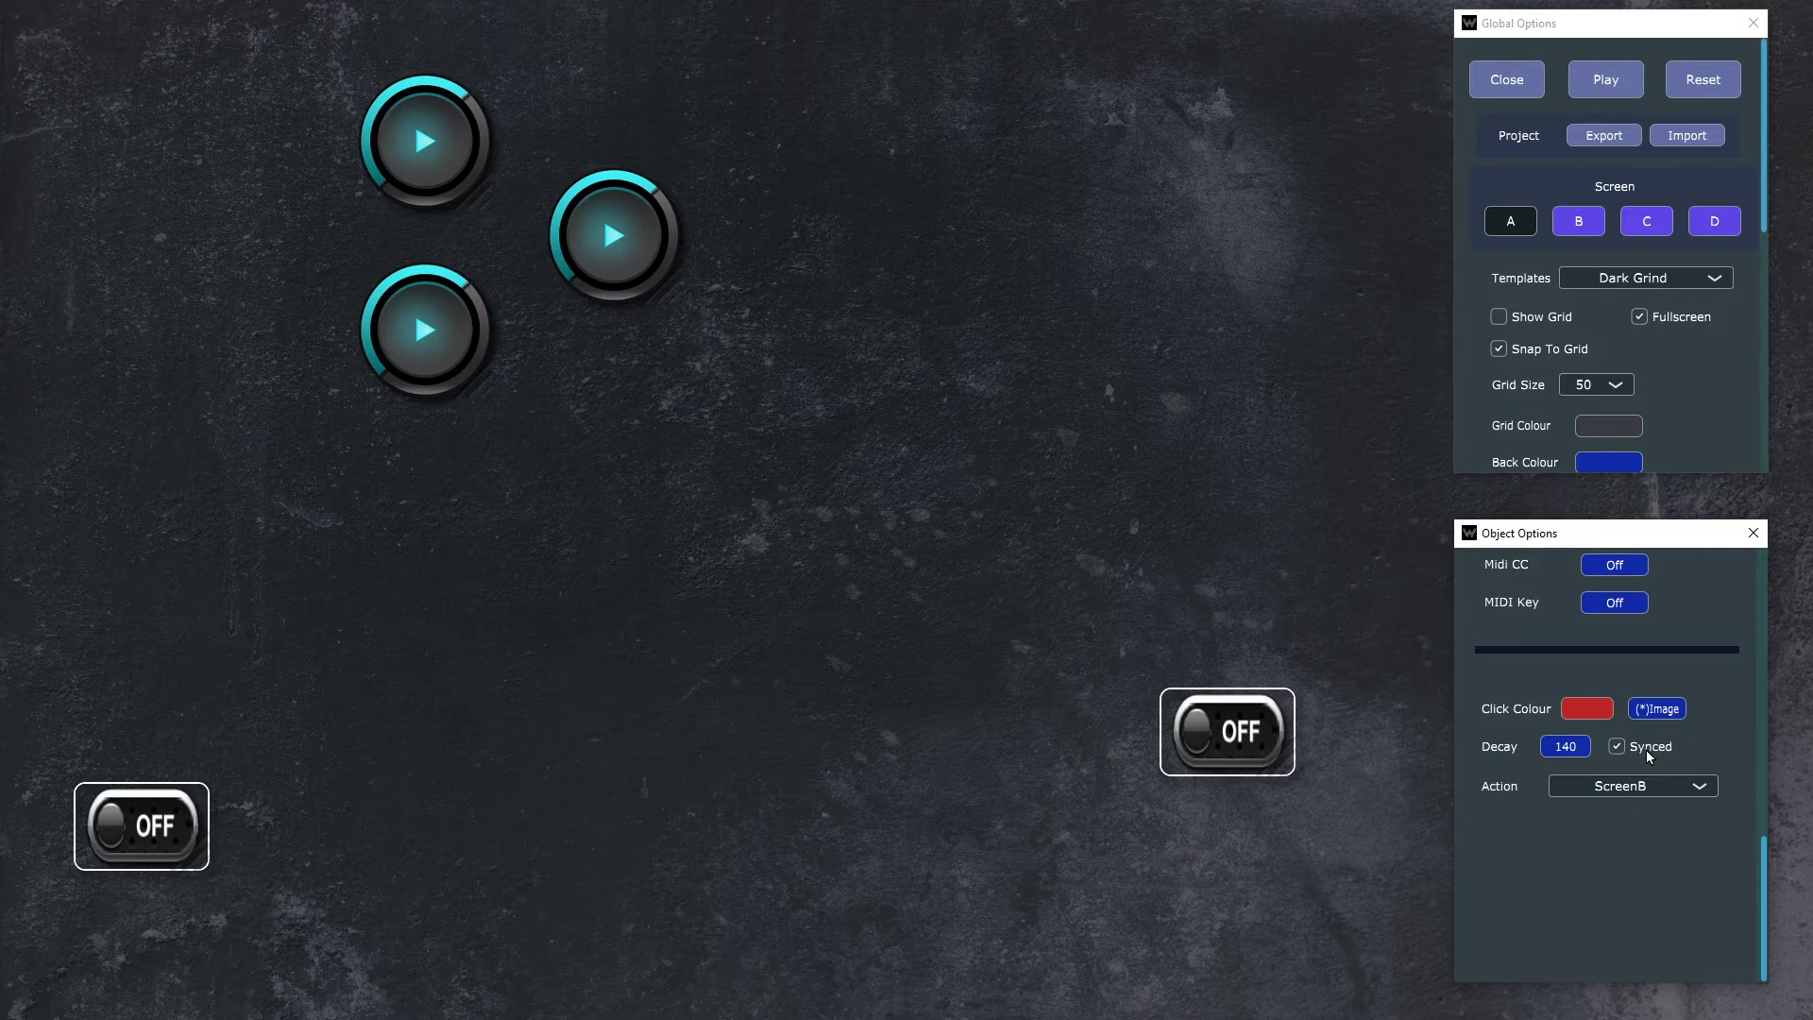
left_click(1677, 784)
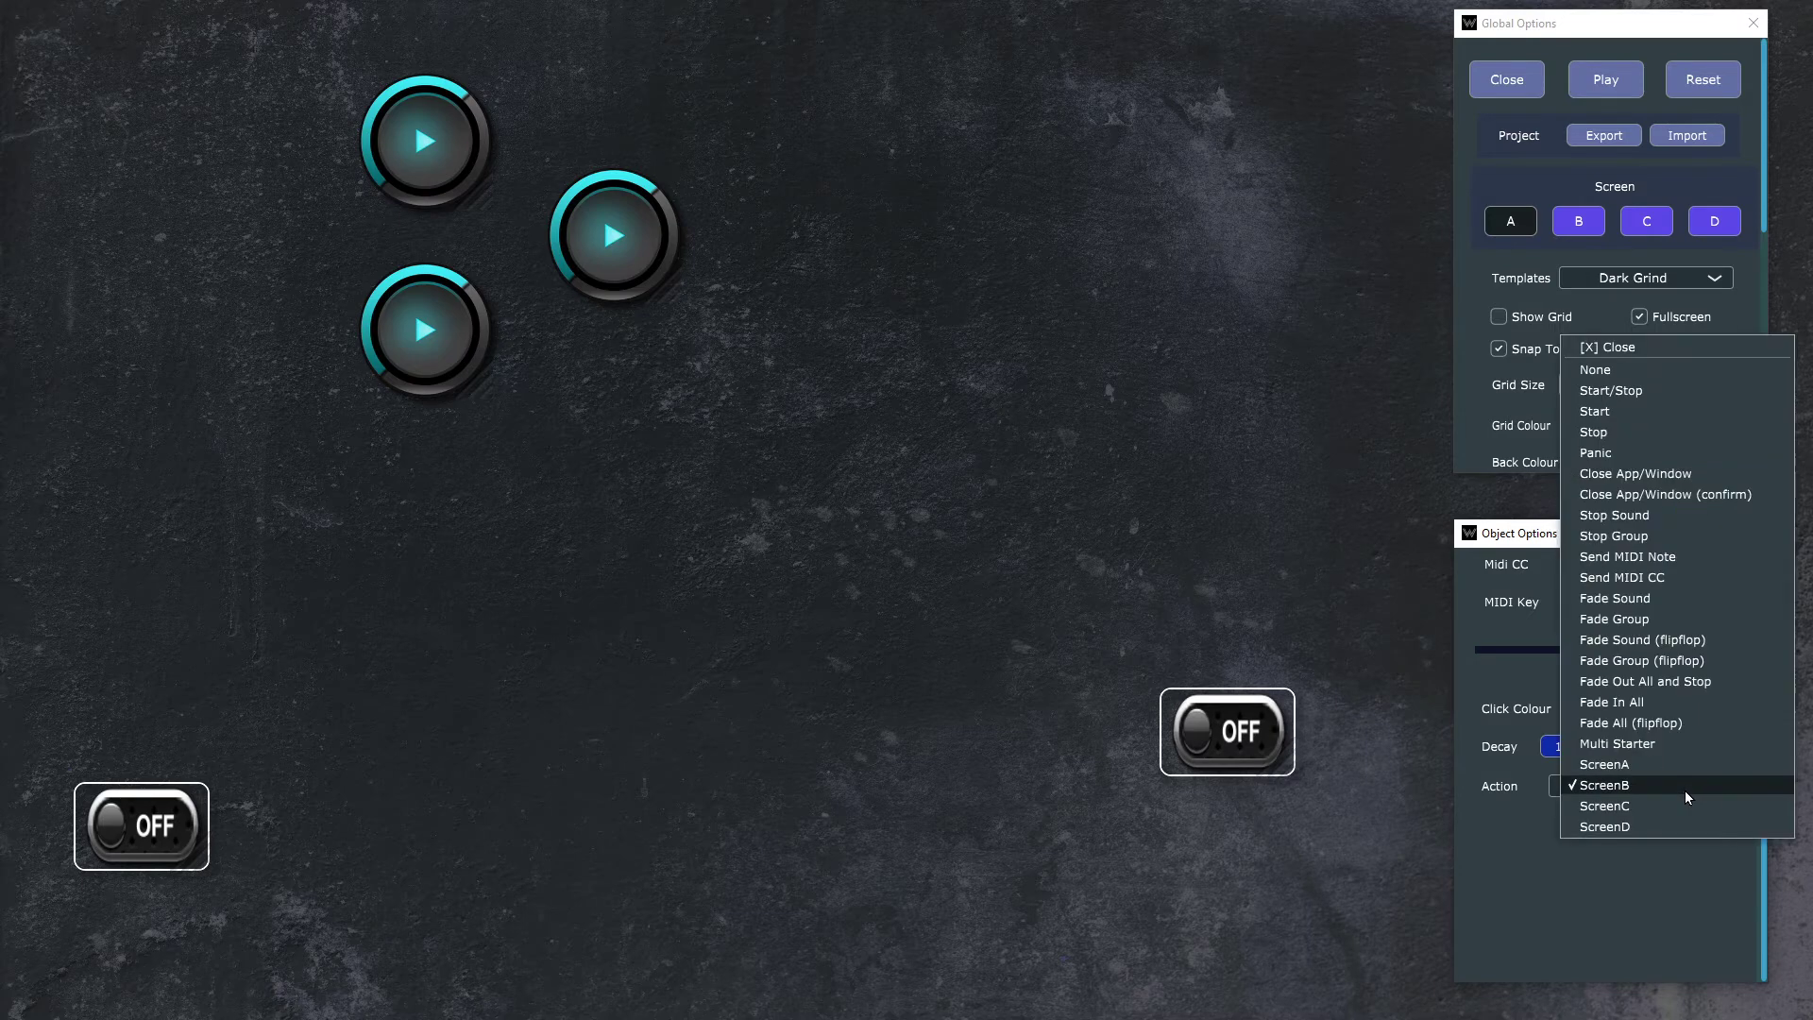
left_click(1626, 915)
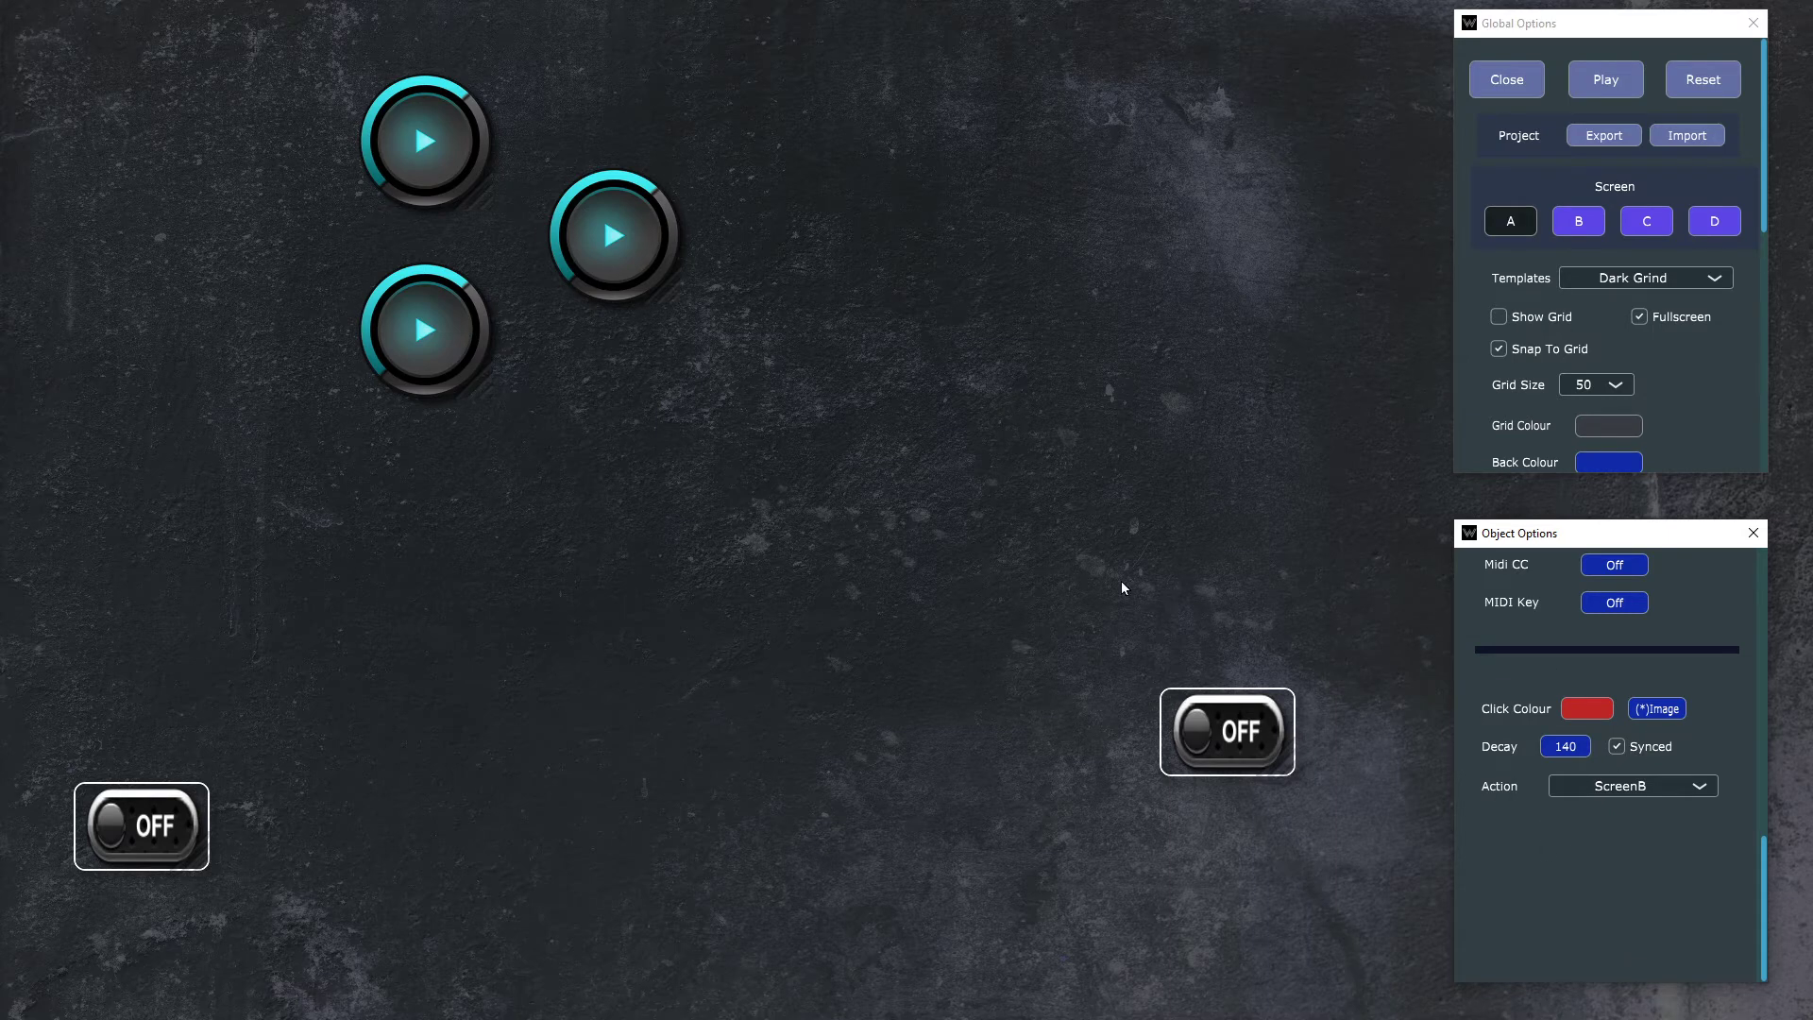
Step: Add an Image/Label object to screen A, enlarge it and move it into the open area between the two OFF buttons
right_click(961, 274)
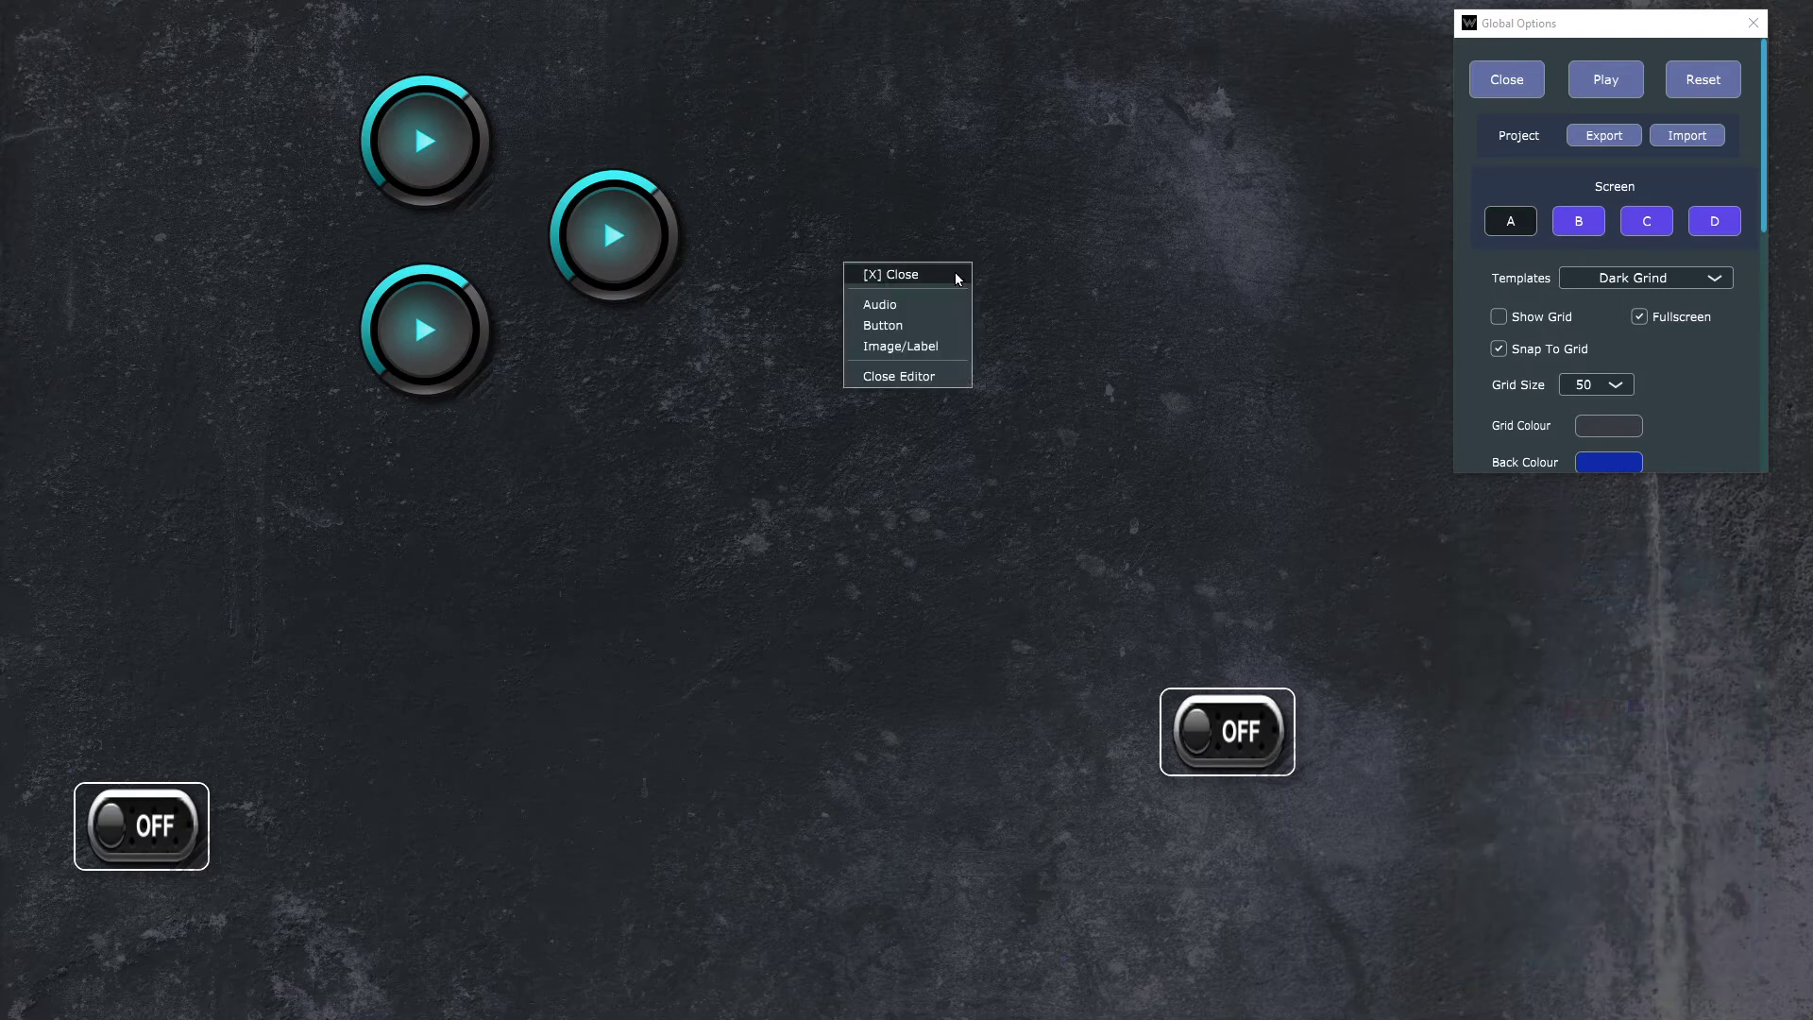
left_click(943, 361)
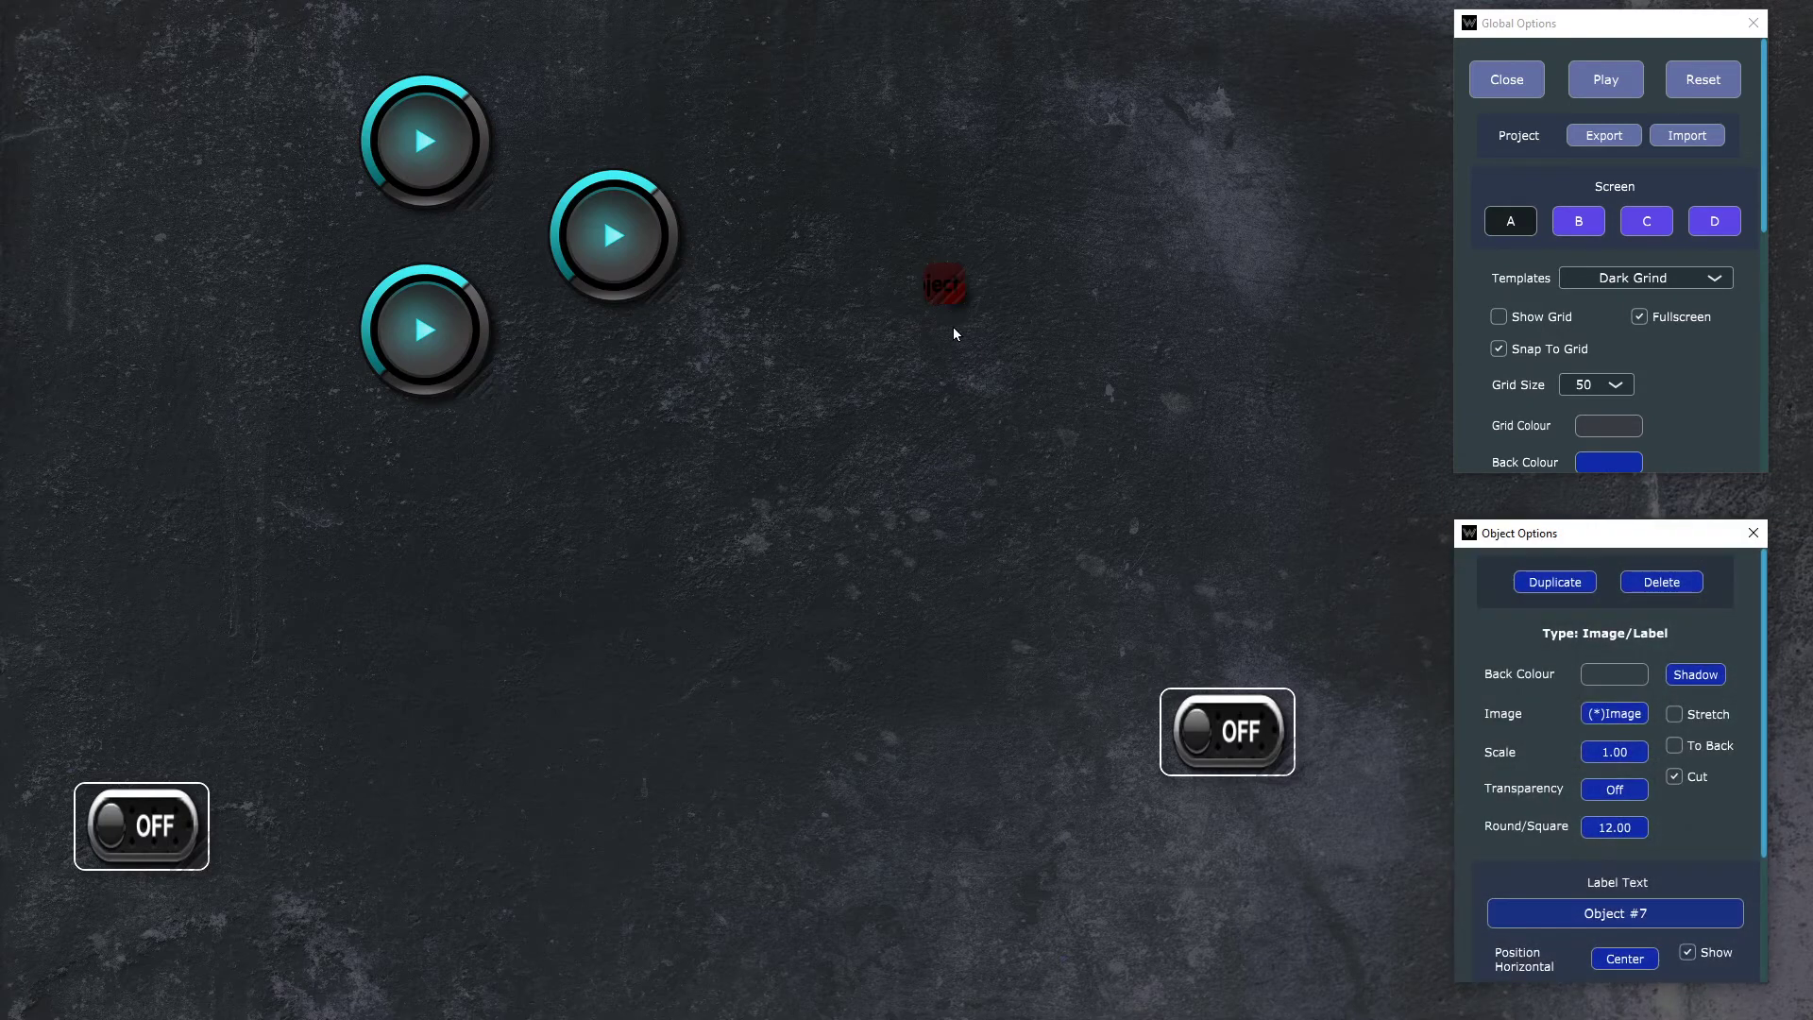
left_click_drag(942, 290, 1261, 521)
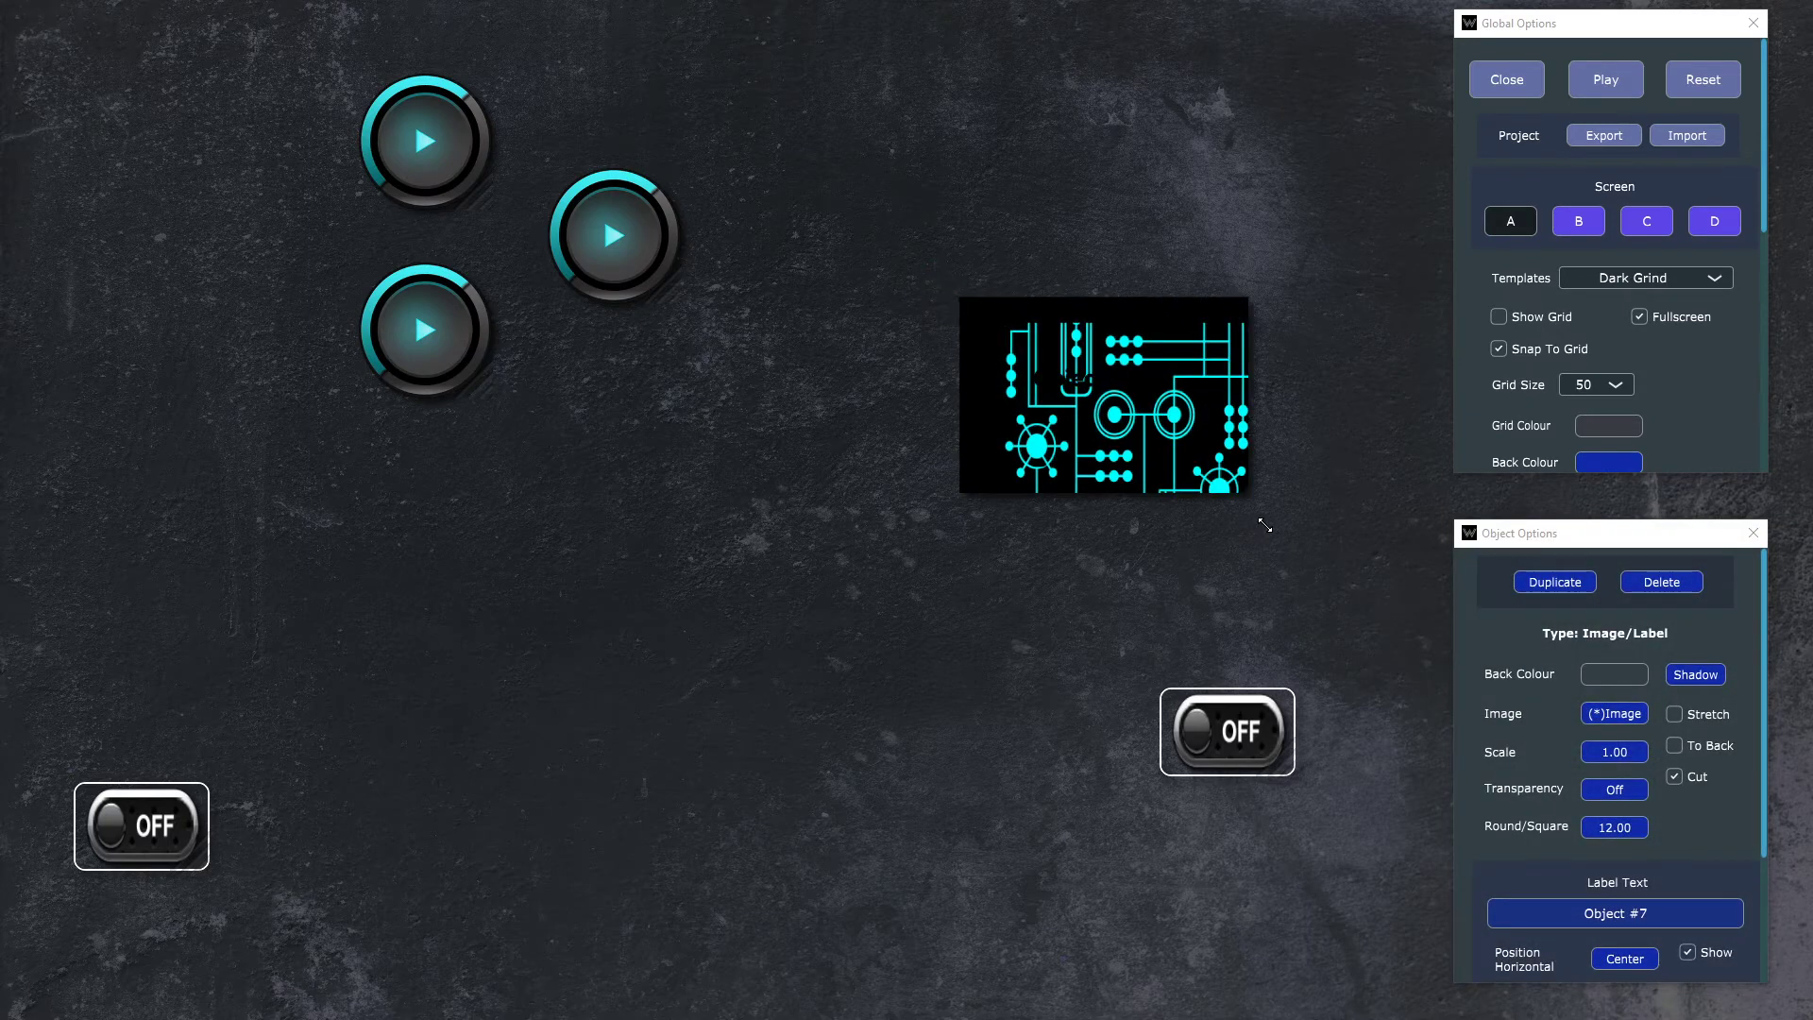
left_click_drag(1129, 461, 621, 888)
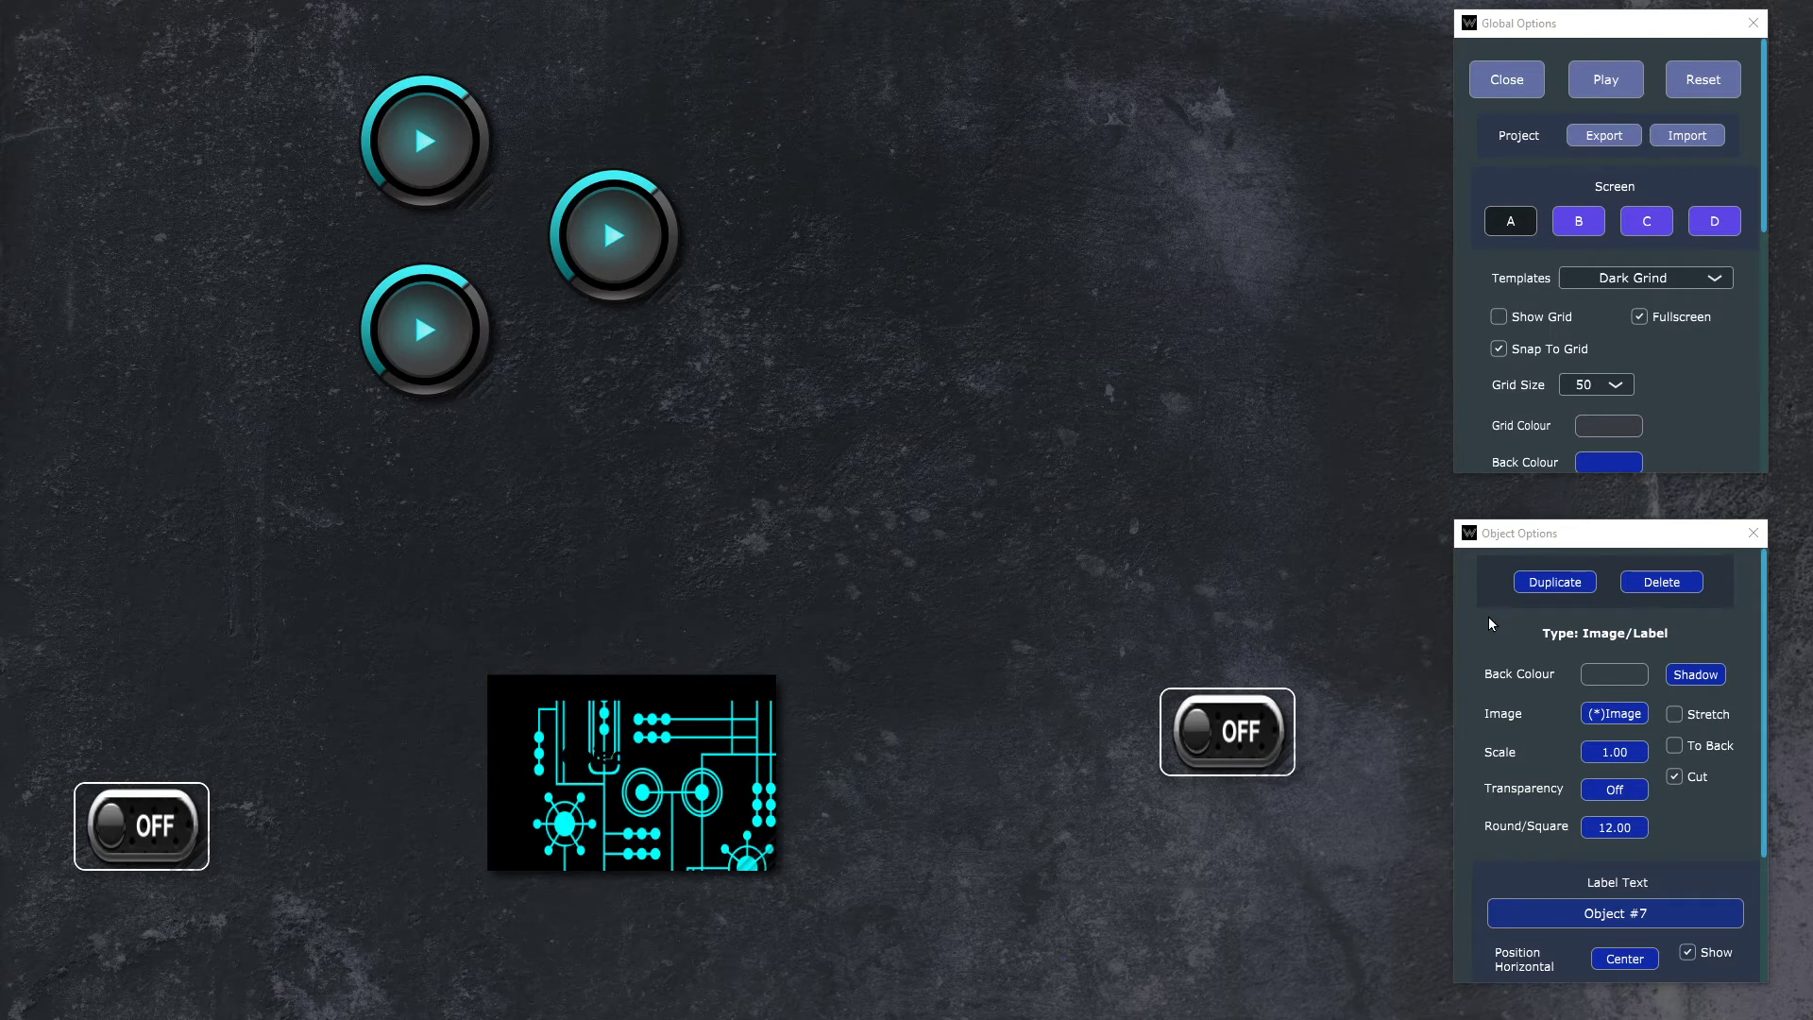
Step: Remove the new object's image, shift it upward, and give it the semi-transparent red back colour B0F80000
left_click(1617, 715)
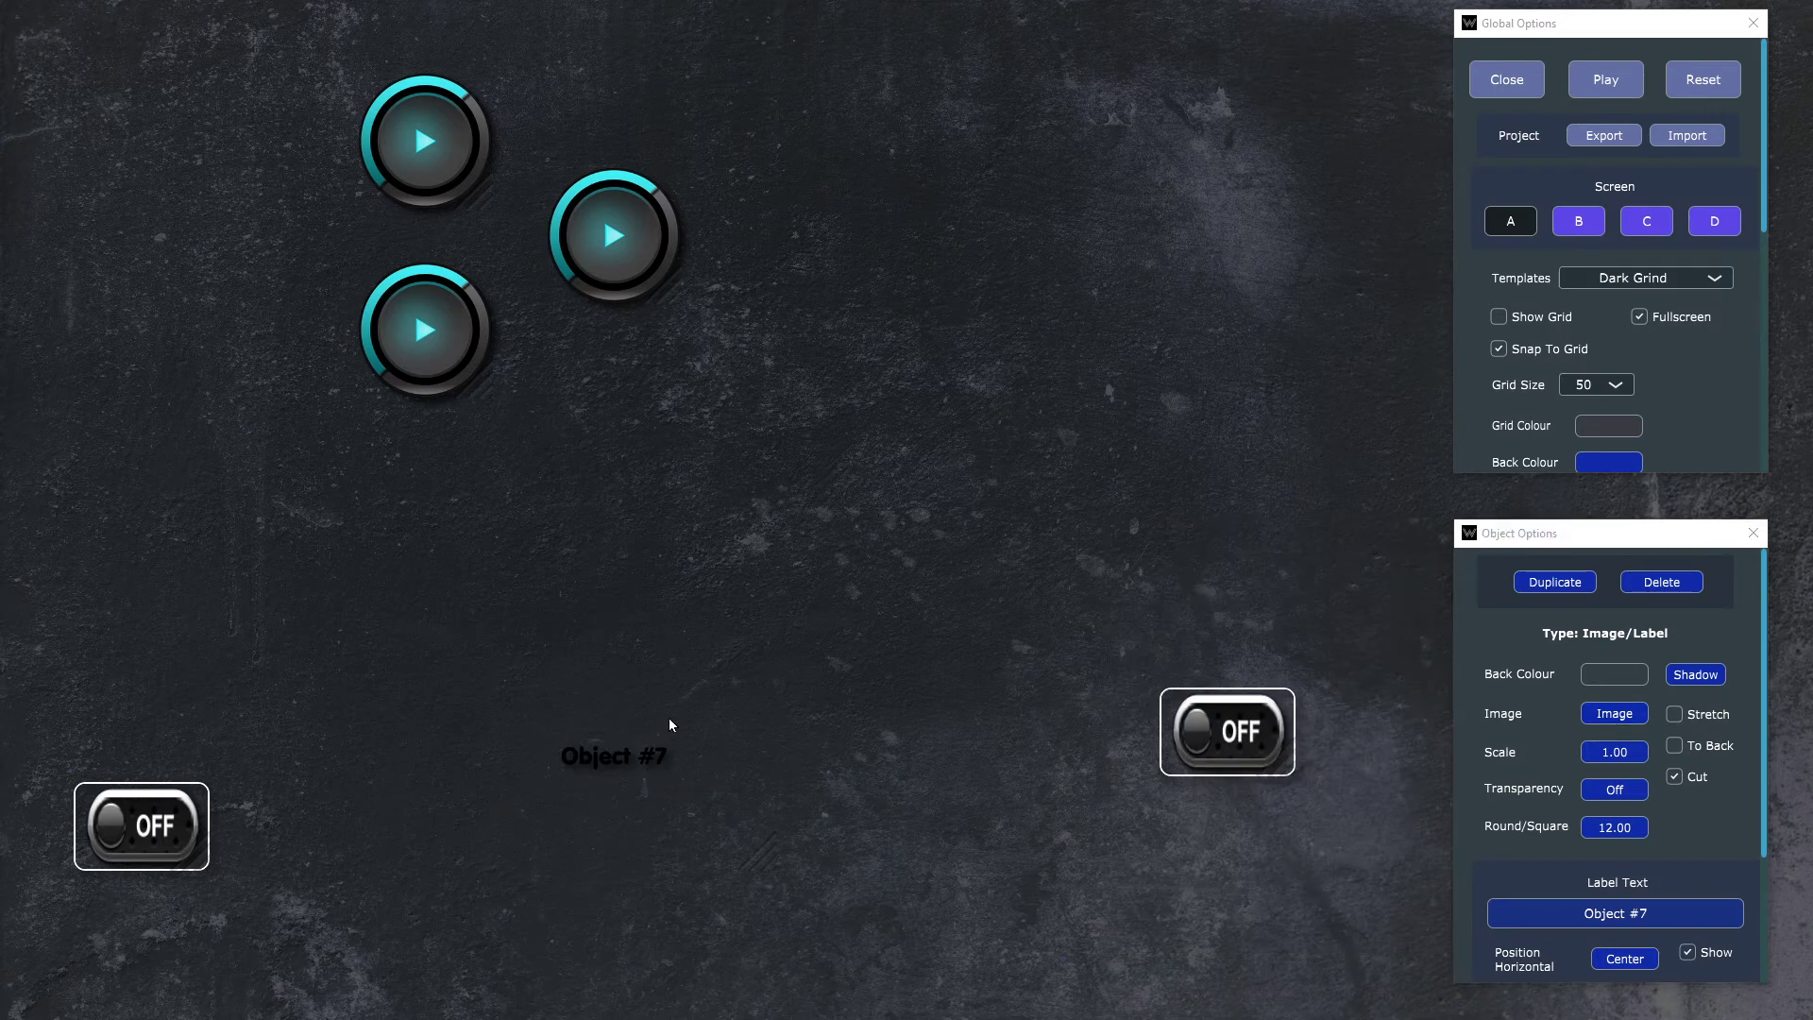
left_click_drag(672, 831, 796, 683)
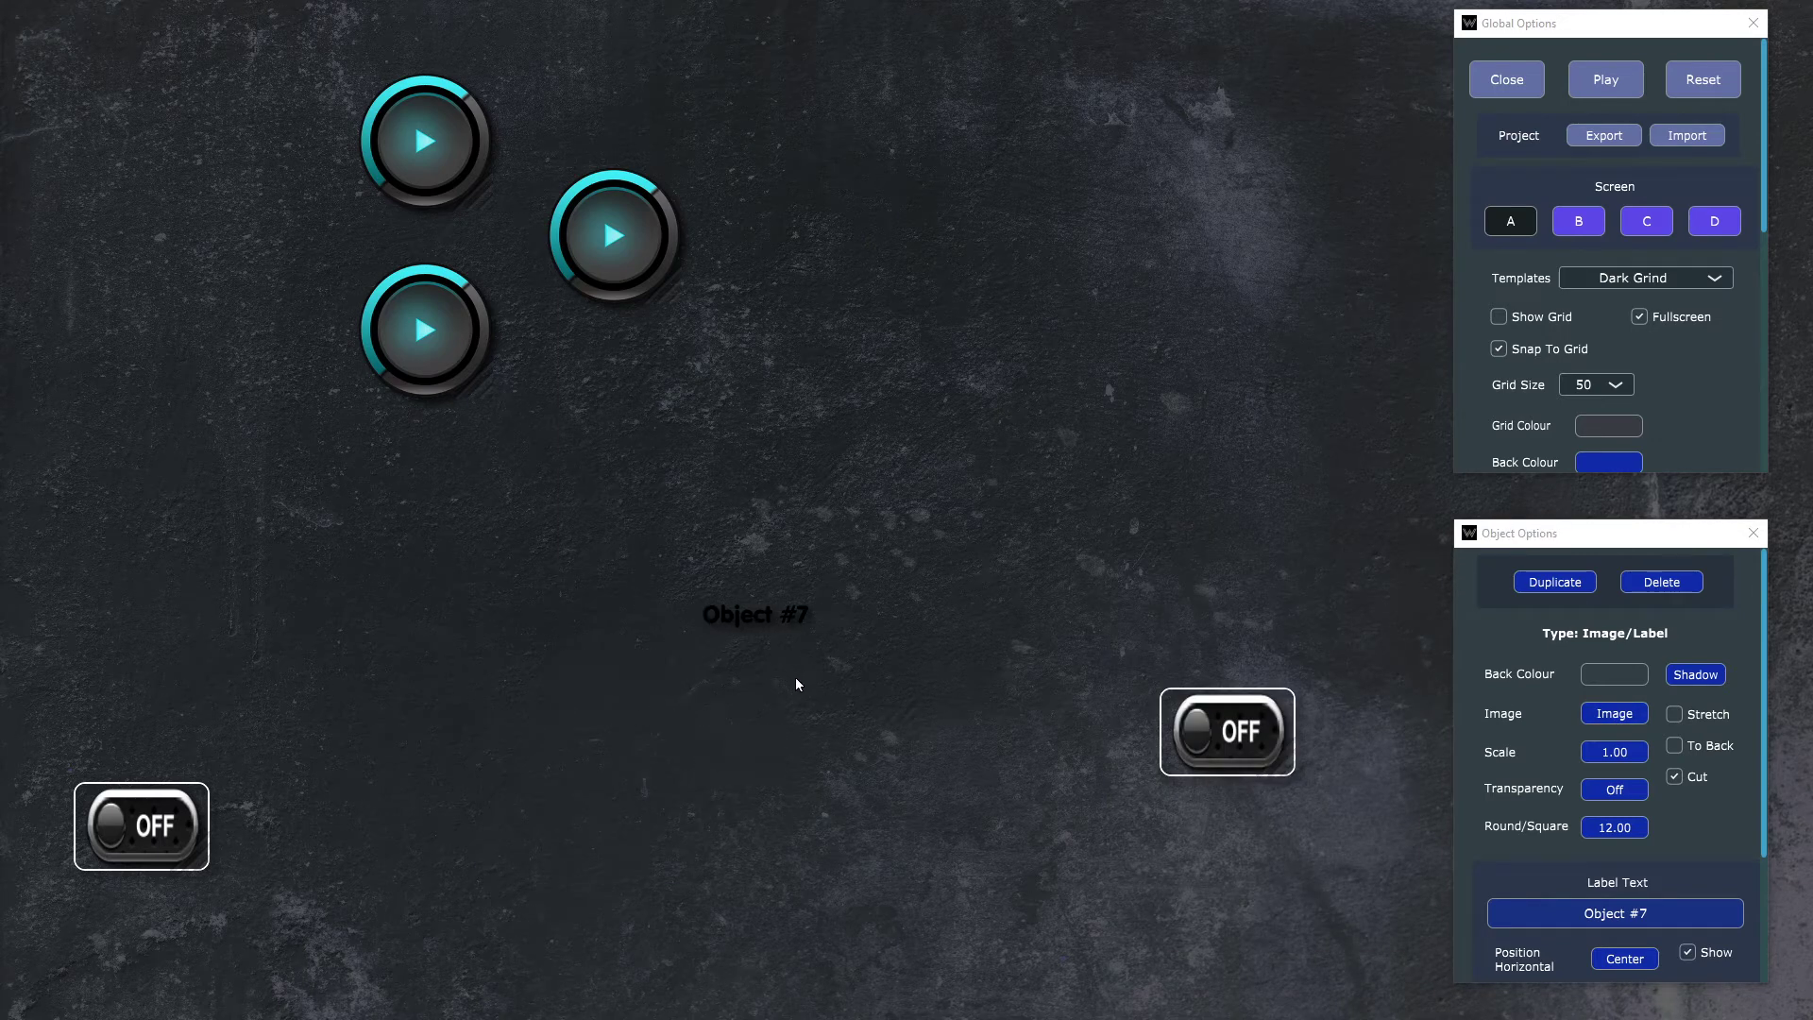
left_click(1611, 672)
left_click_drag(1307, 708, 1407, 640)
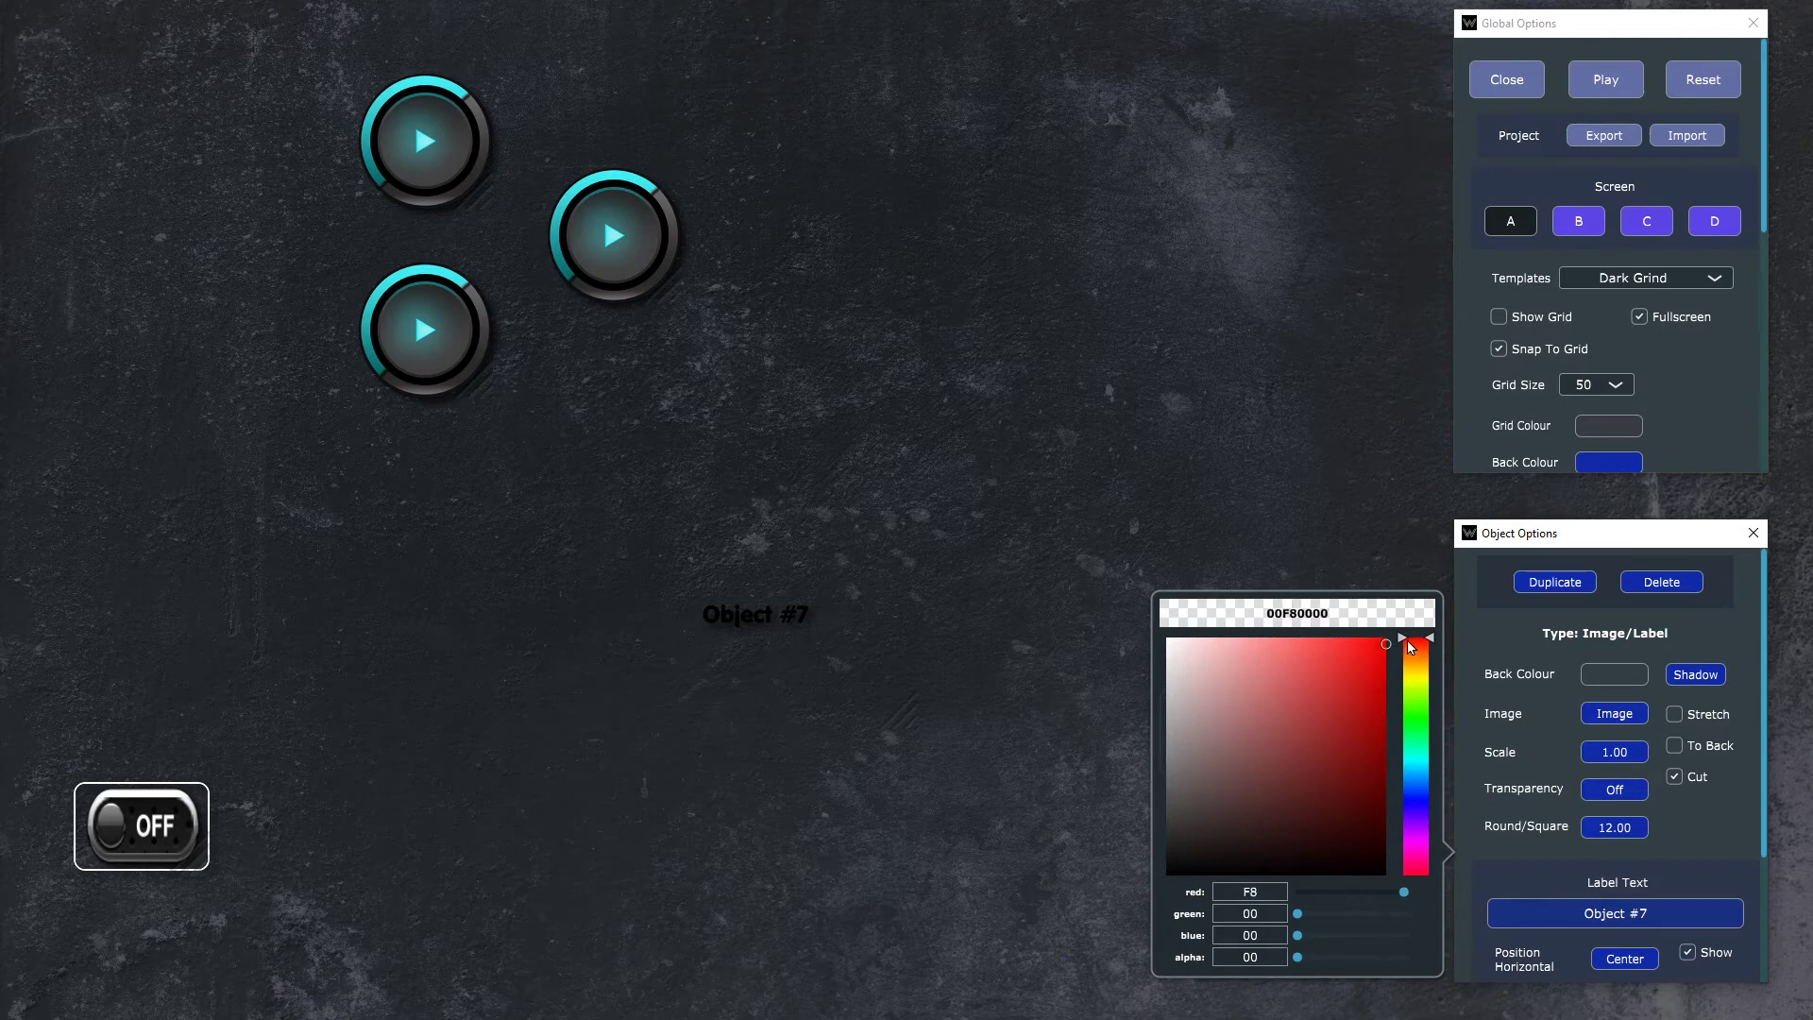
left_click_drag(1298, 957, 1374, 956)
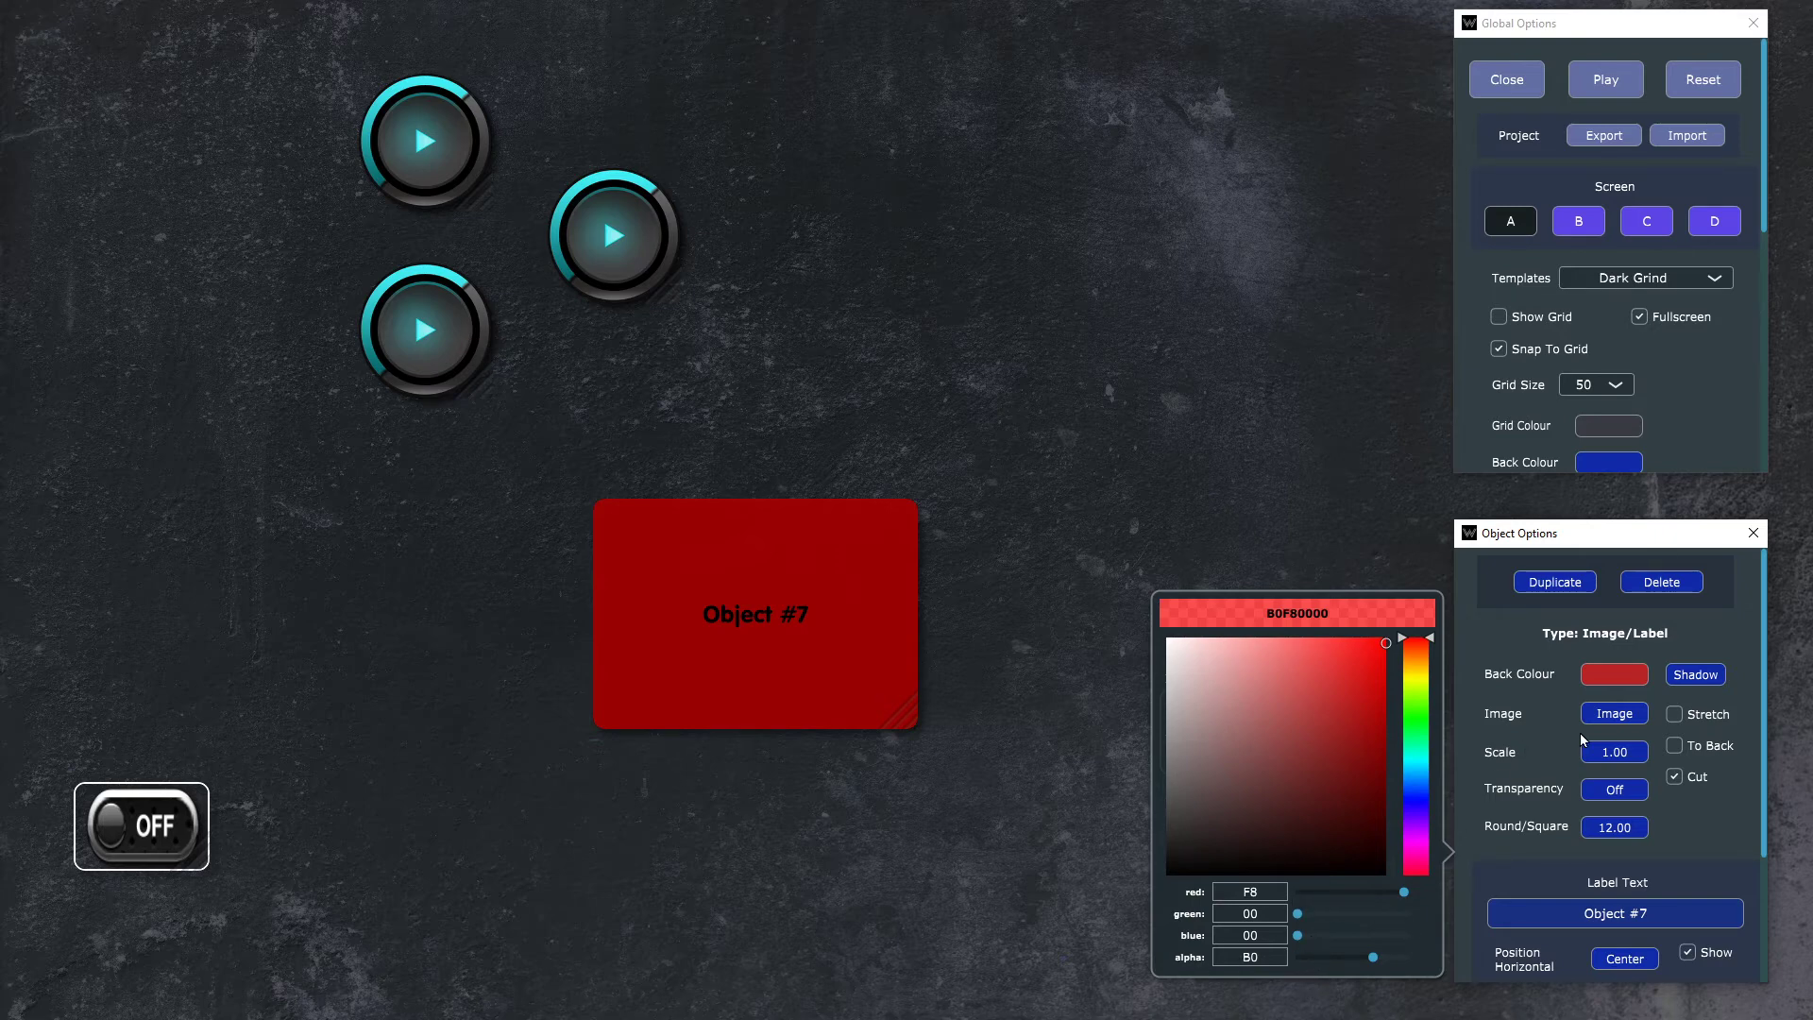
Step: Set the red object's label text to "Drums 1"
left_click(1618, 917)
type("Drums 1")
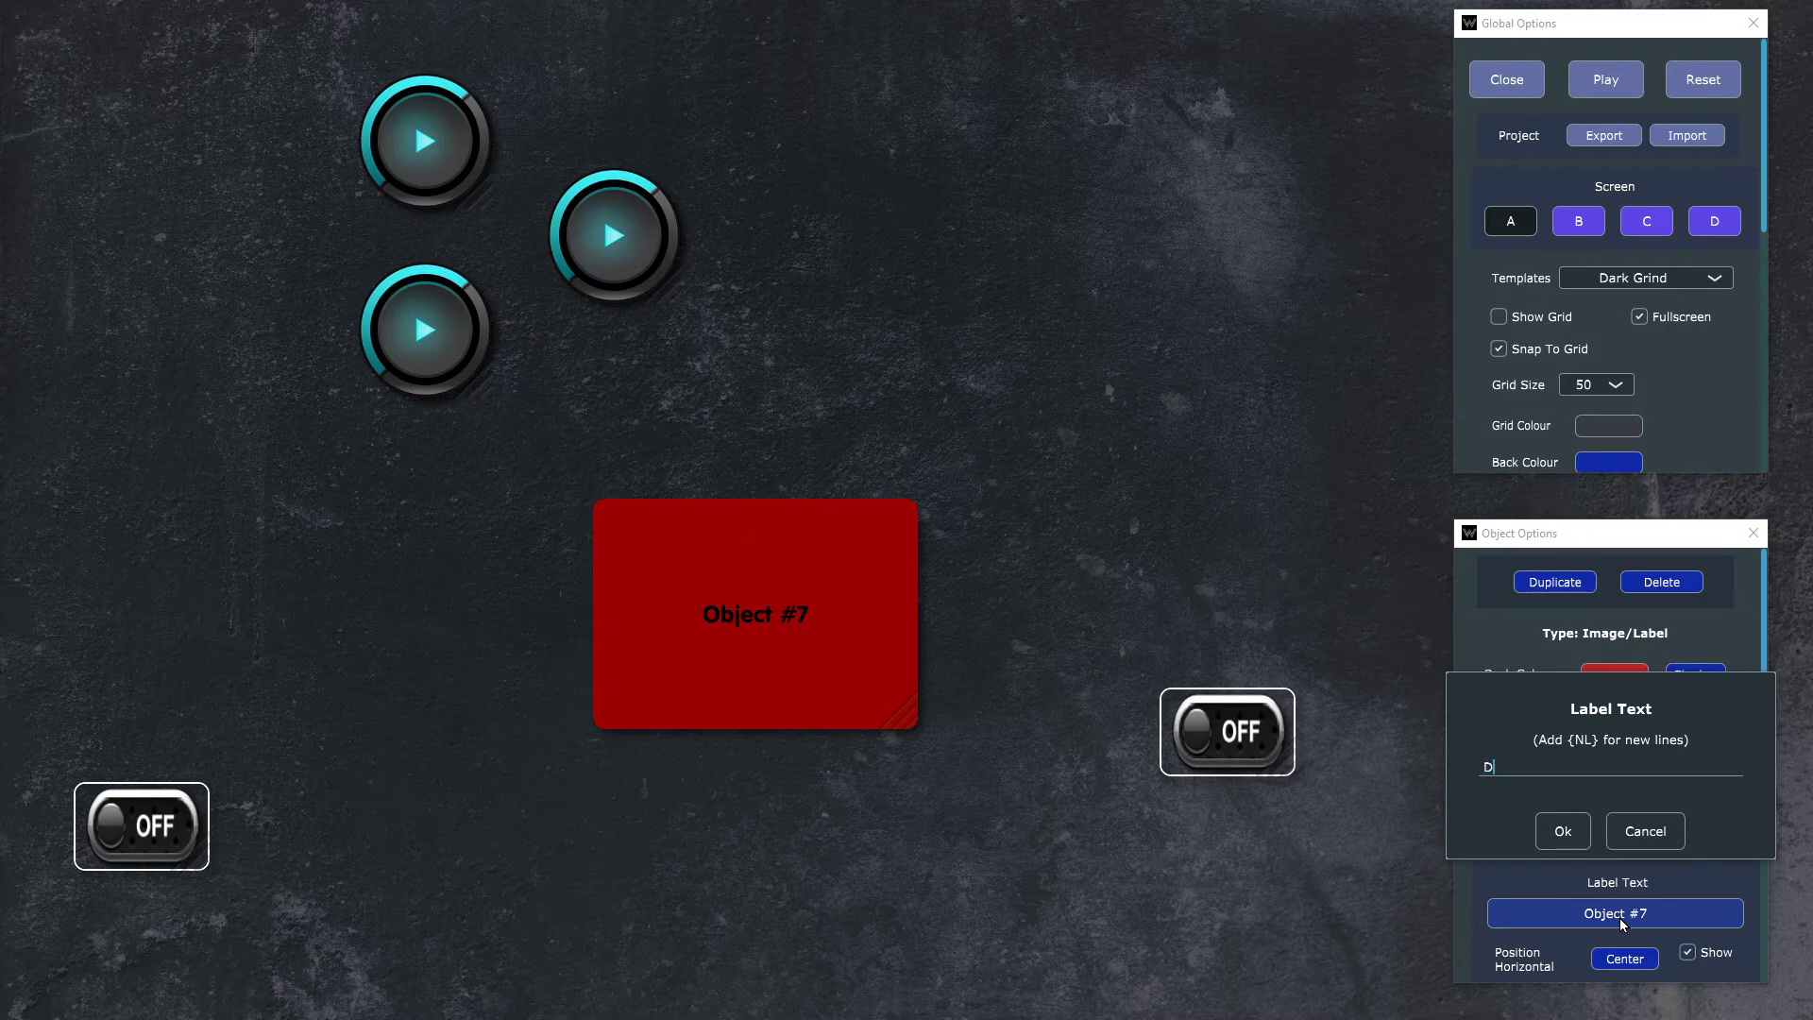
key("Return")
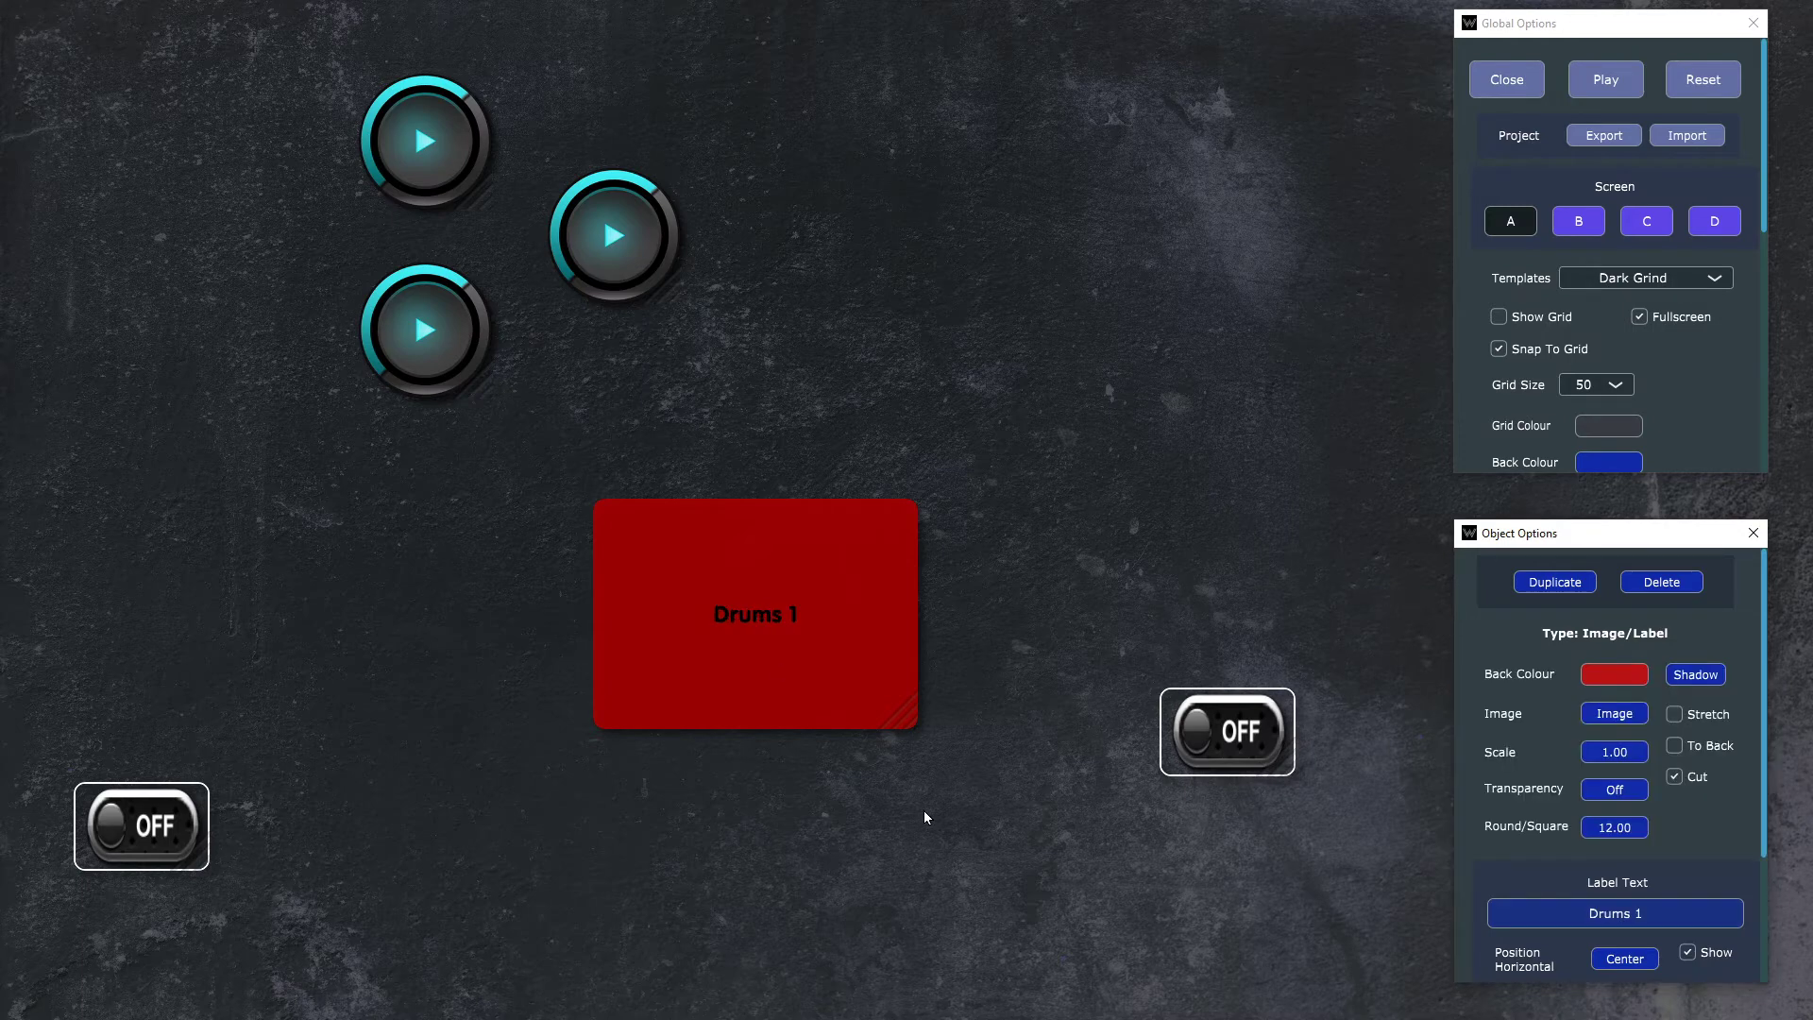
Step: Reshape the Drums 1 panel into a tall rectangle and place it centred behind the two vertically stacked play buttons
left_click_drag(905, 726, 808, 920)
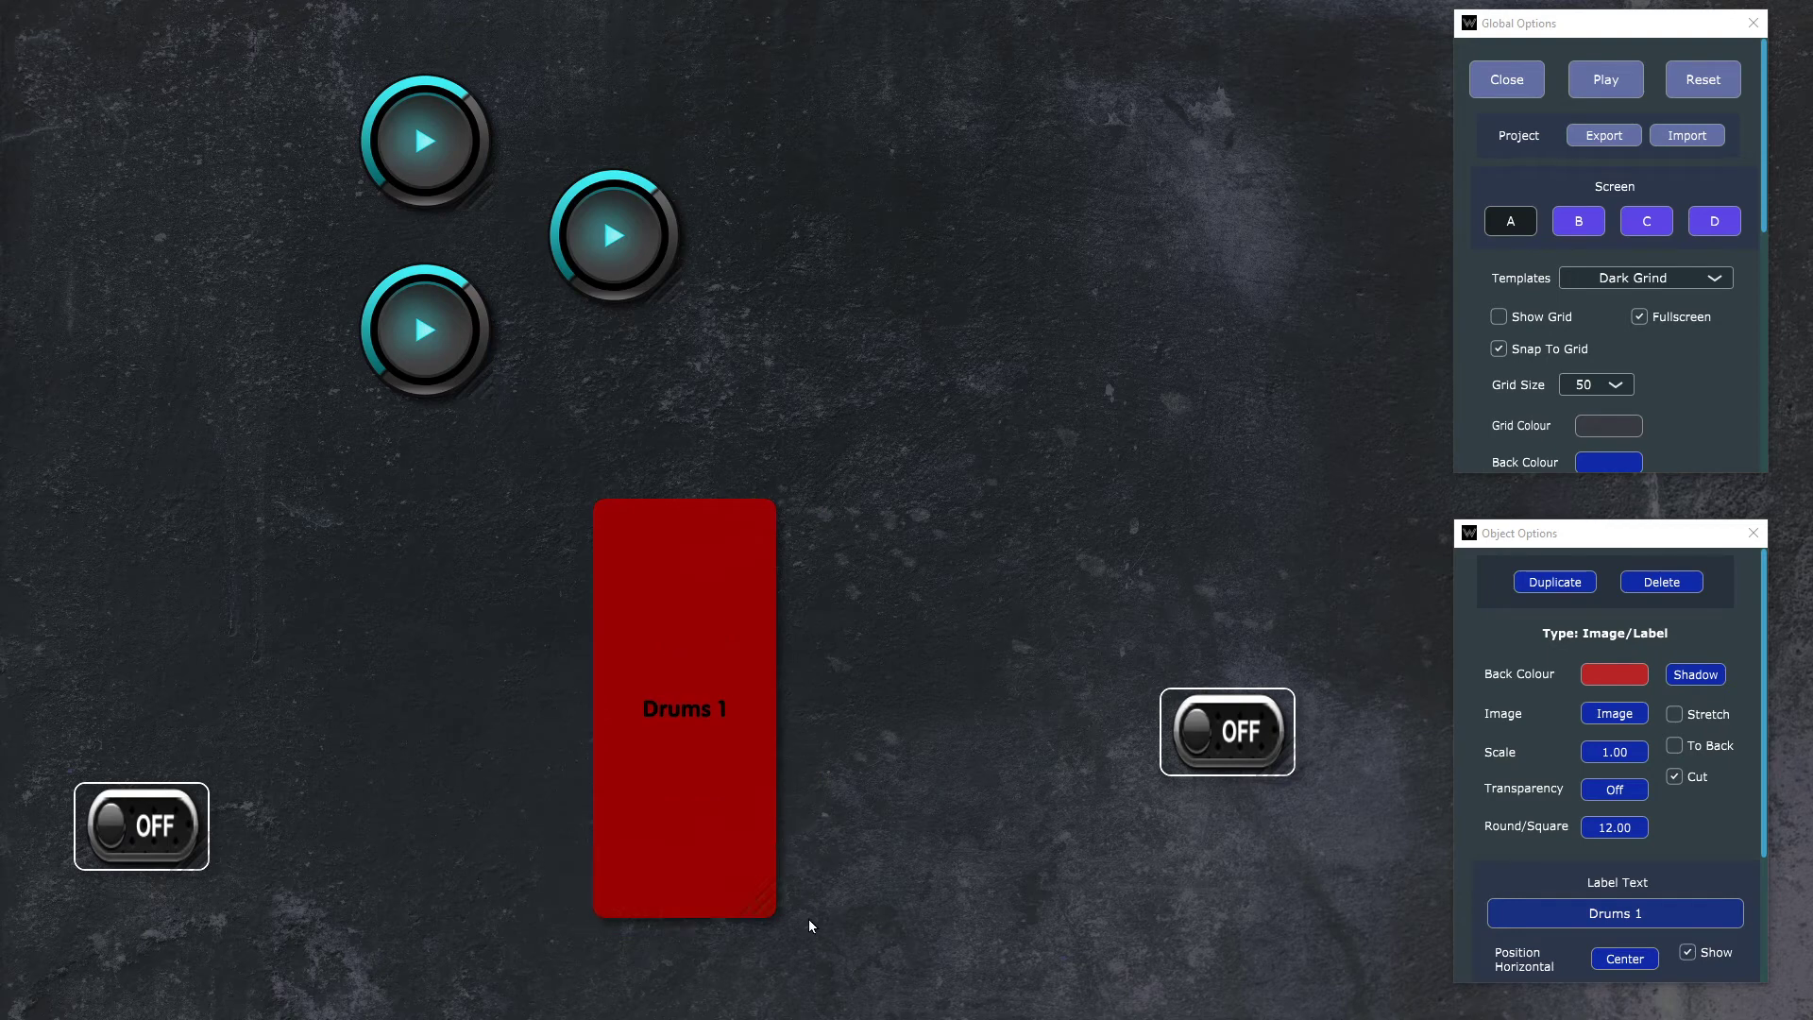
scroll(1693, 686, "down", 1)
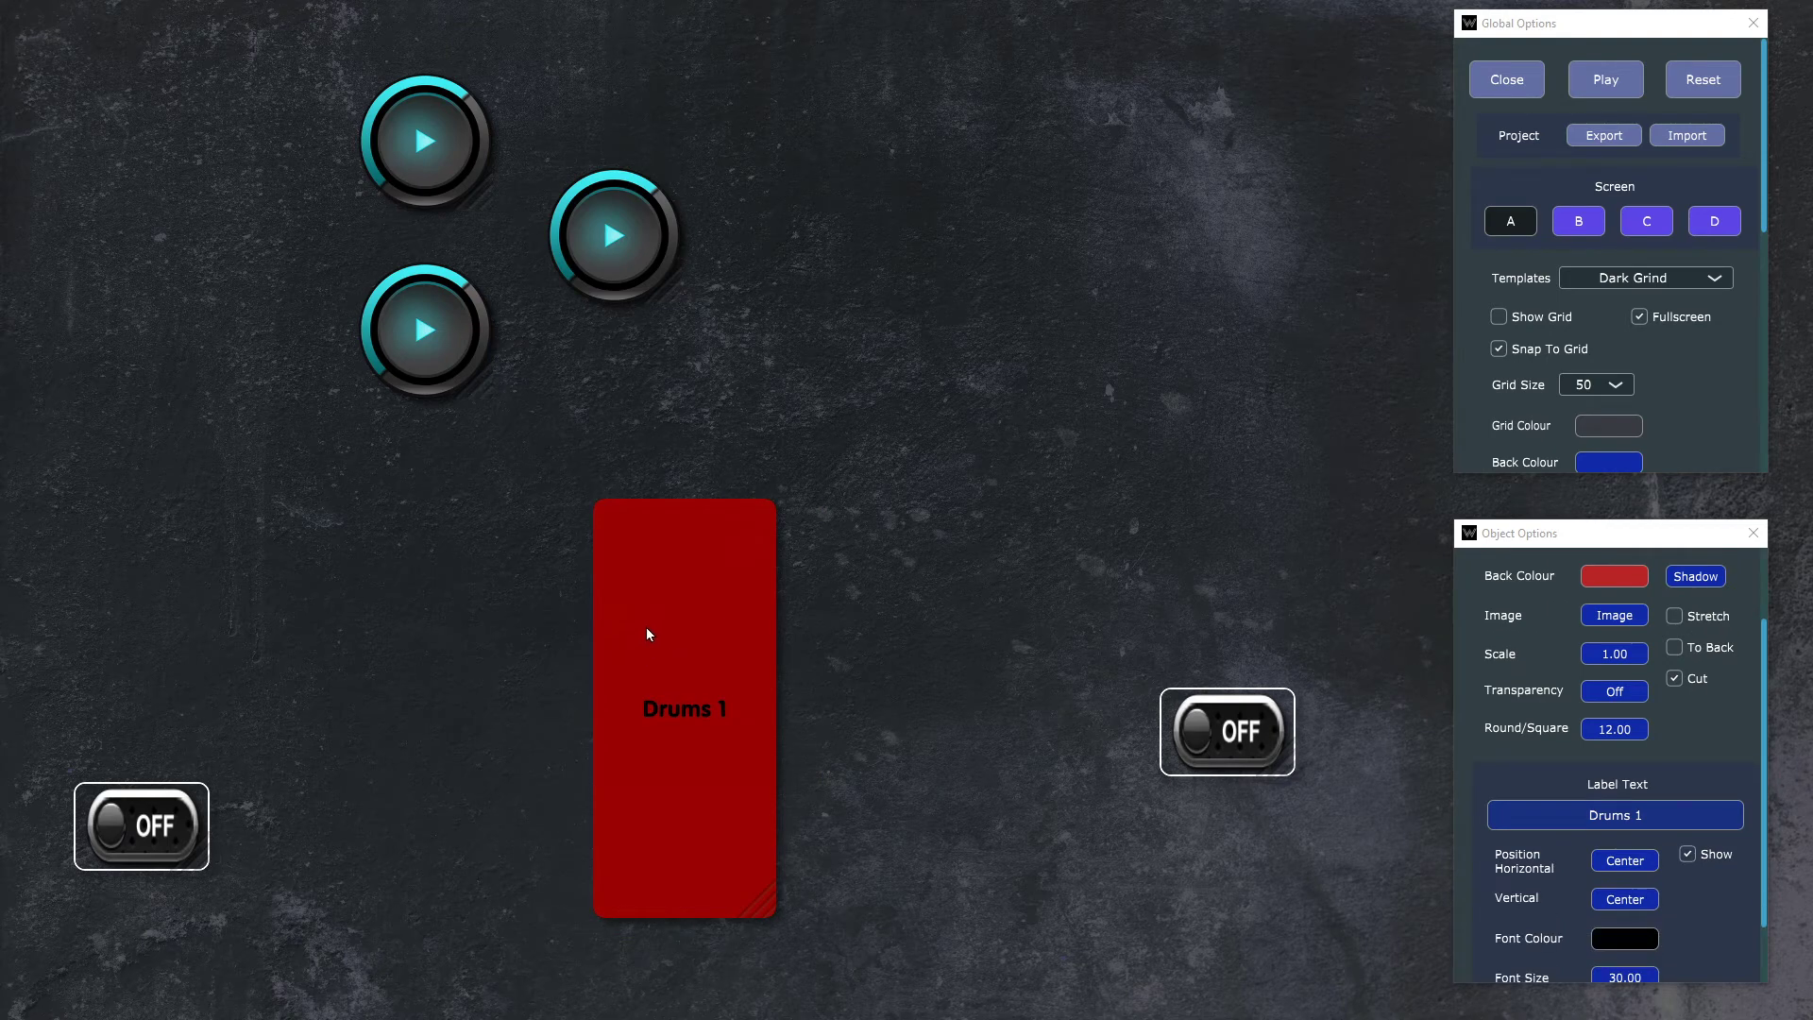
left_click_drag(648, 634, 391, 201)
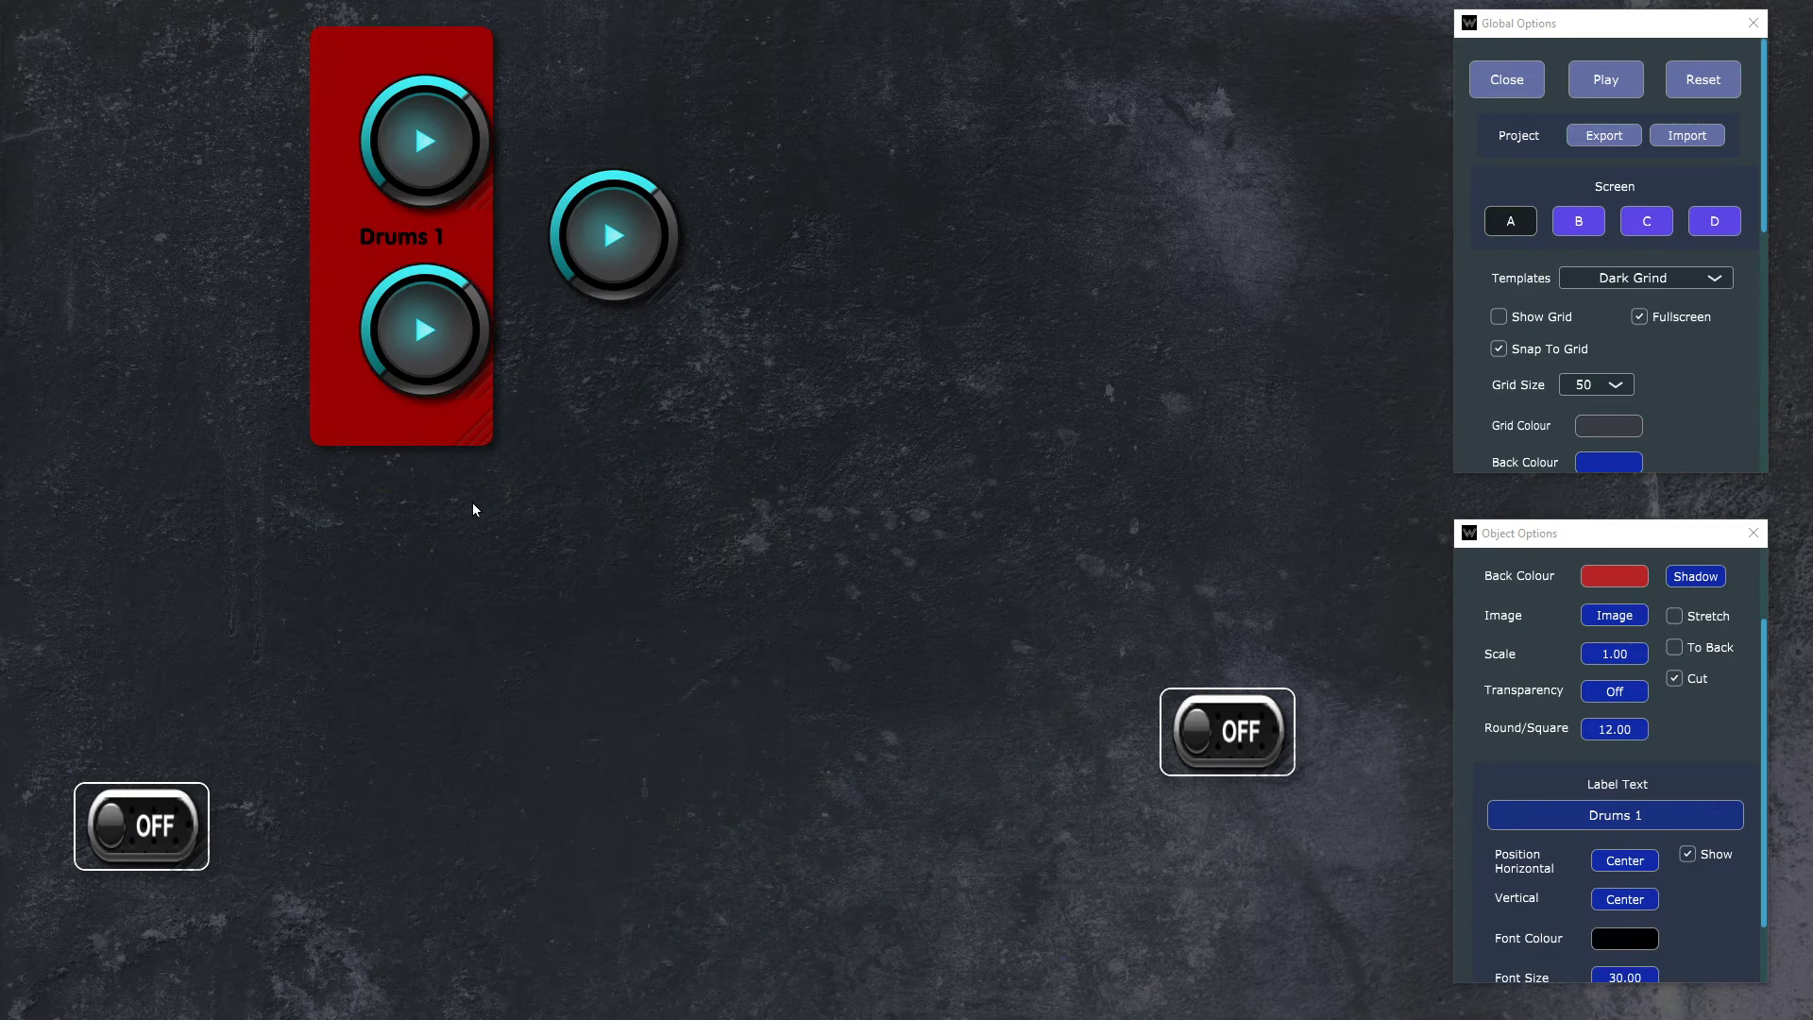
left_click_drag(469, 432, 555, 457)
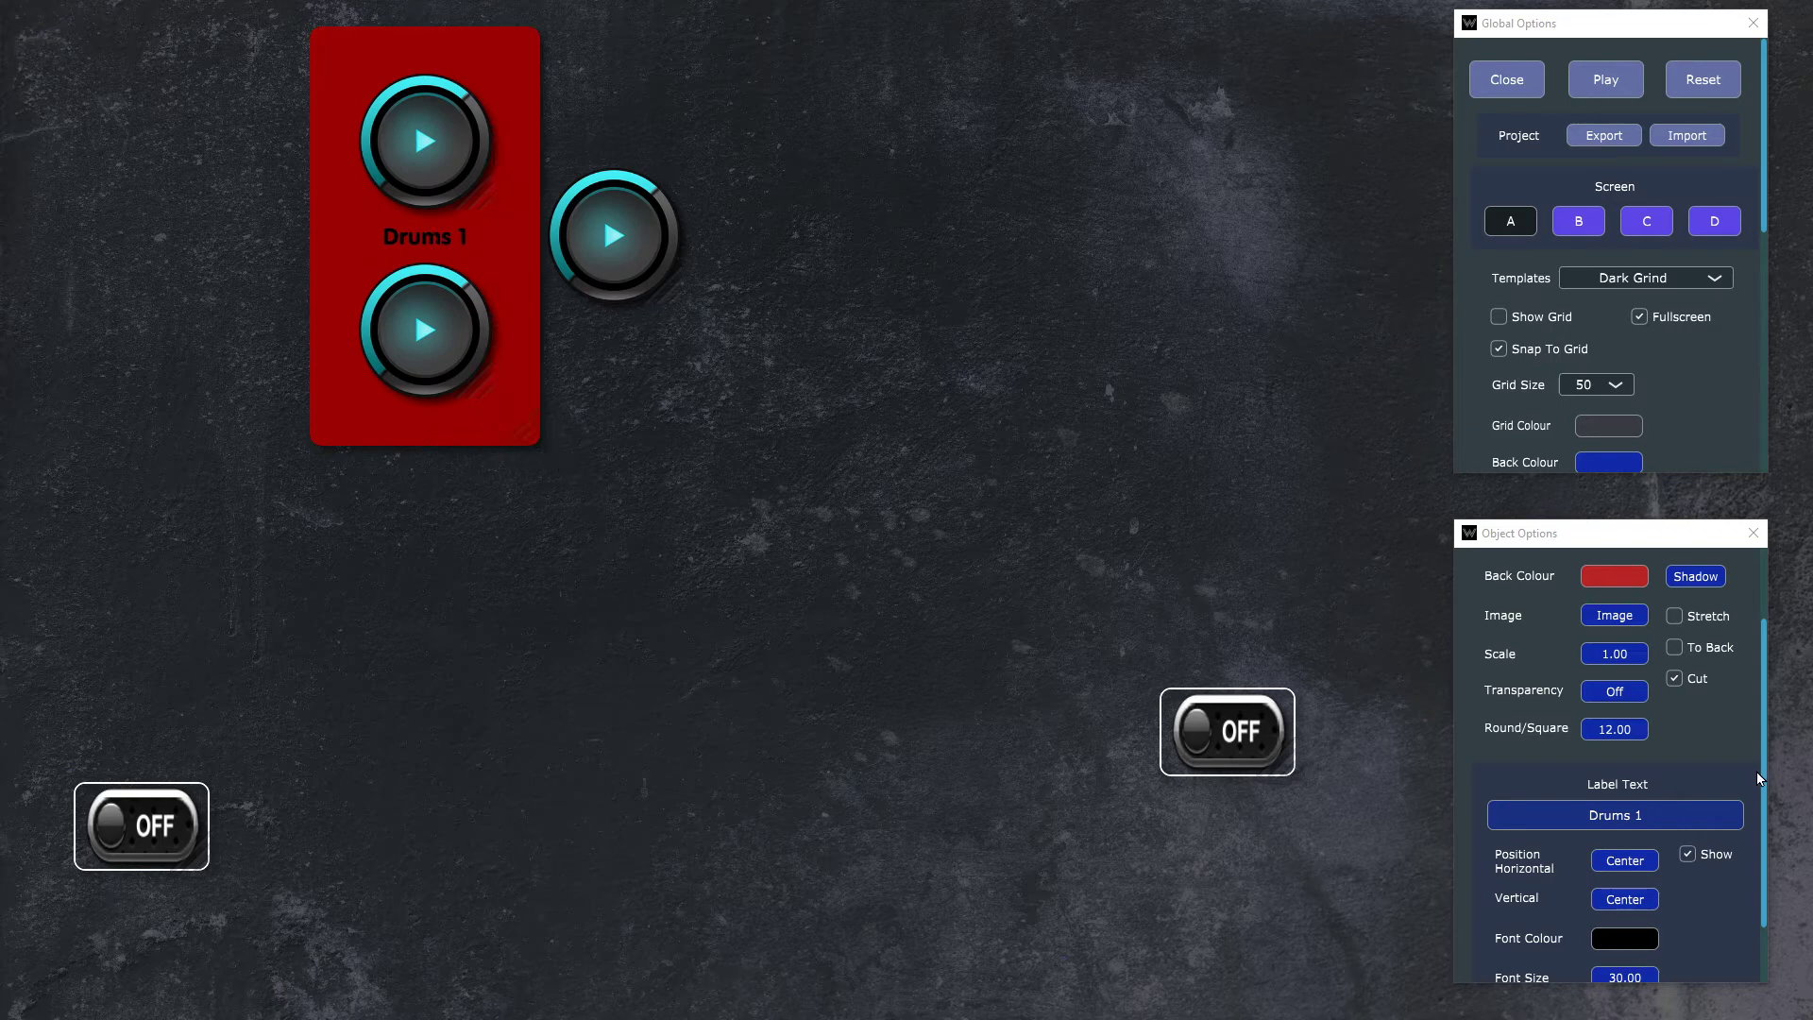
Step: Try placing the Drums 1 label text at 66 pixels horizontally and 66 pixels vertically
scroll(1586, 788, "down", 2)
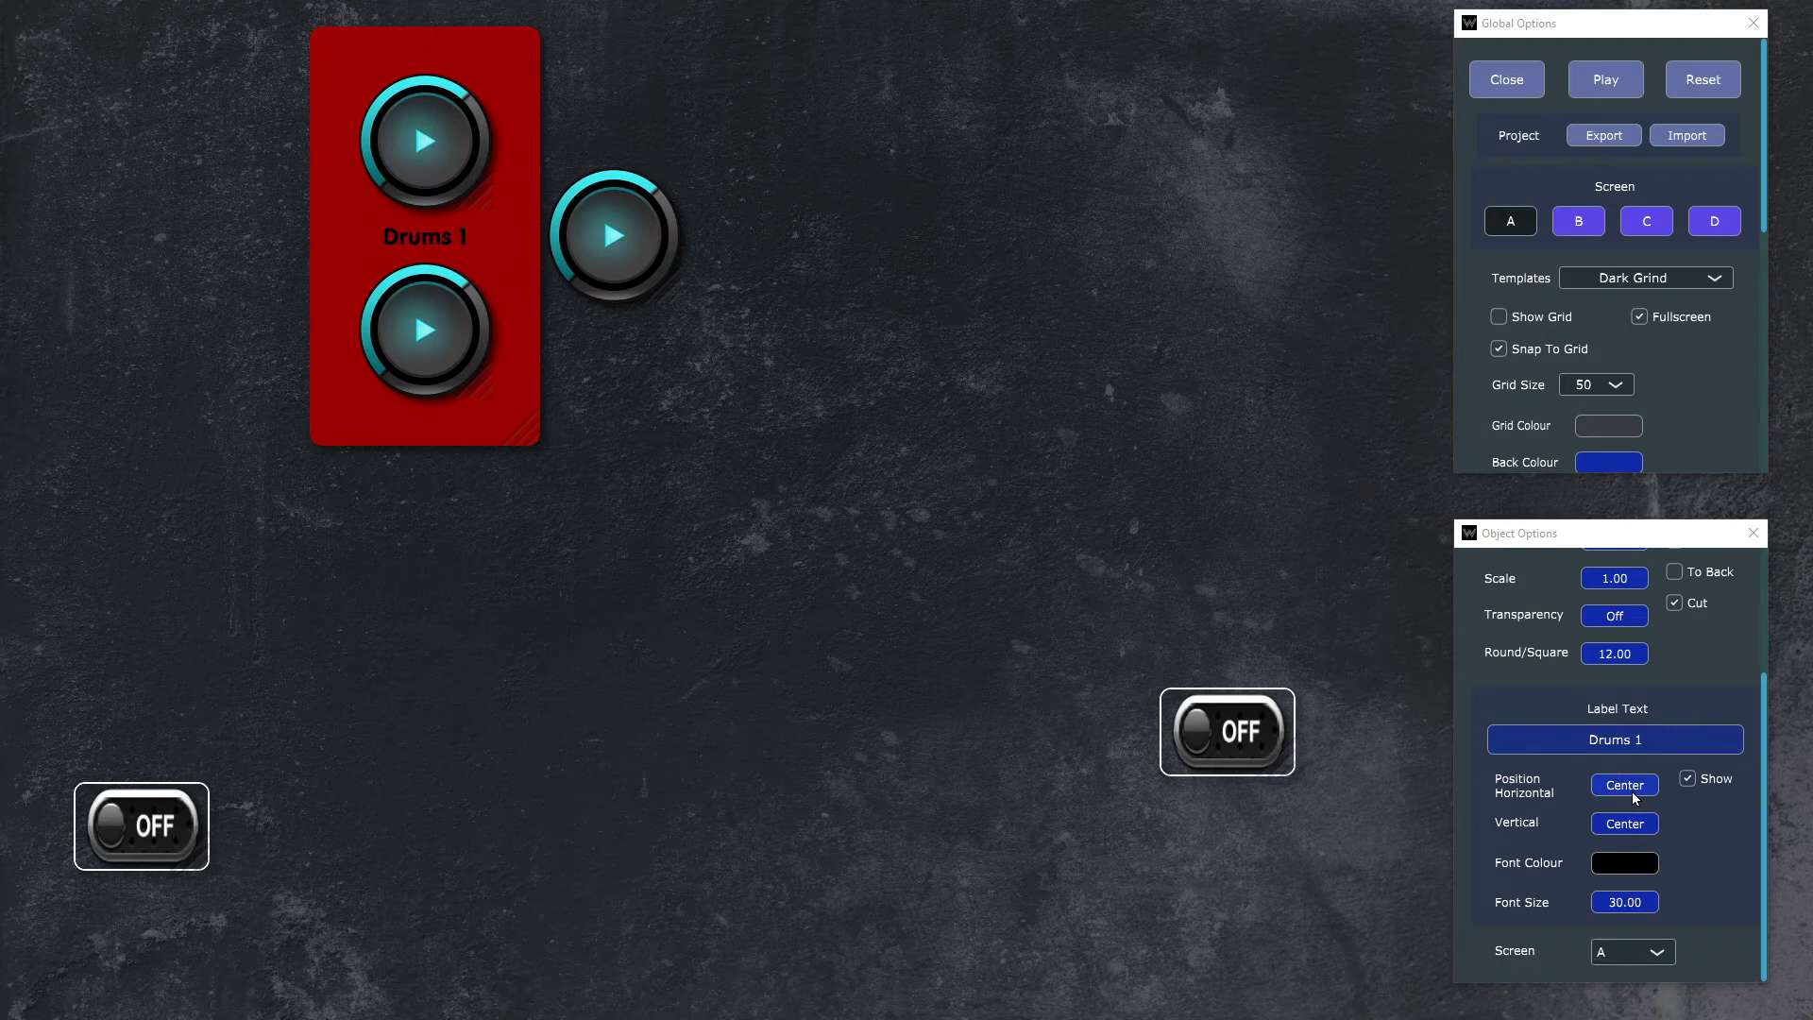
left_click(1634, 789)
type("66")
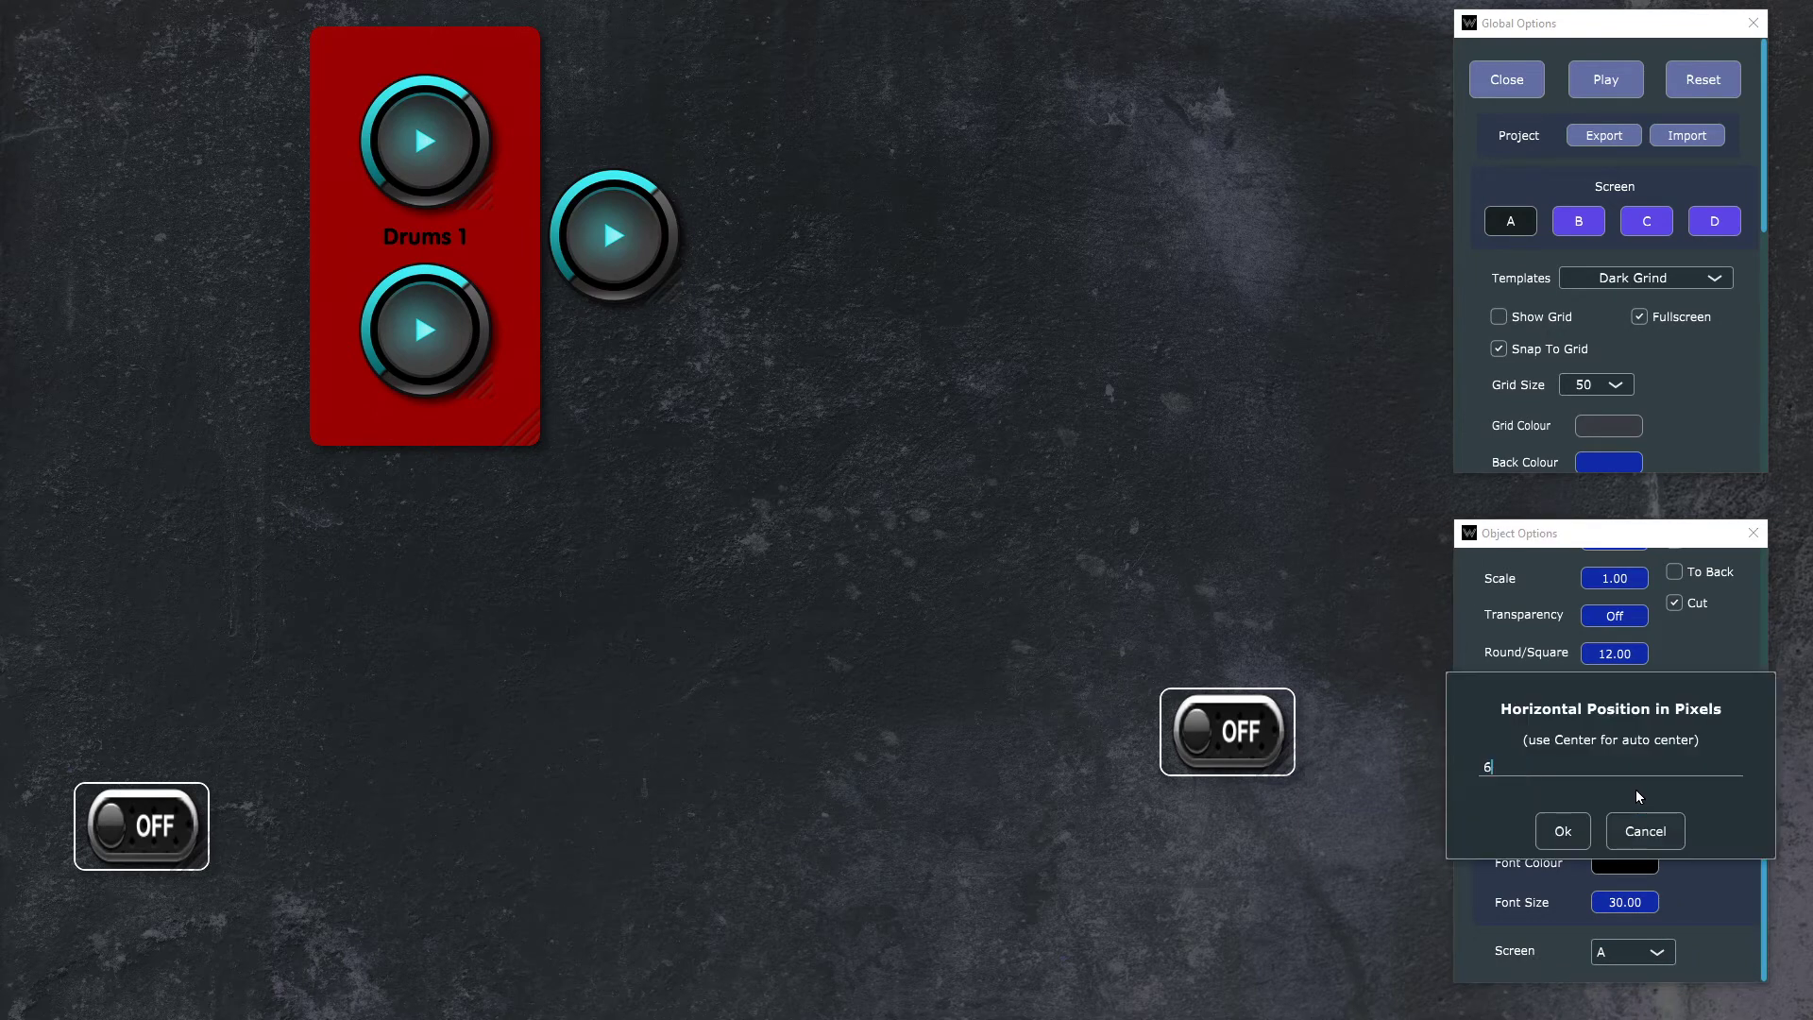
key("Return")
left_click(1643, 825)
type("66")
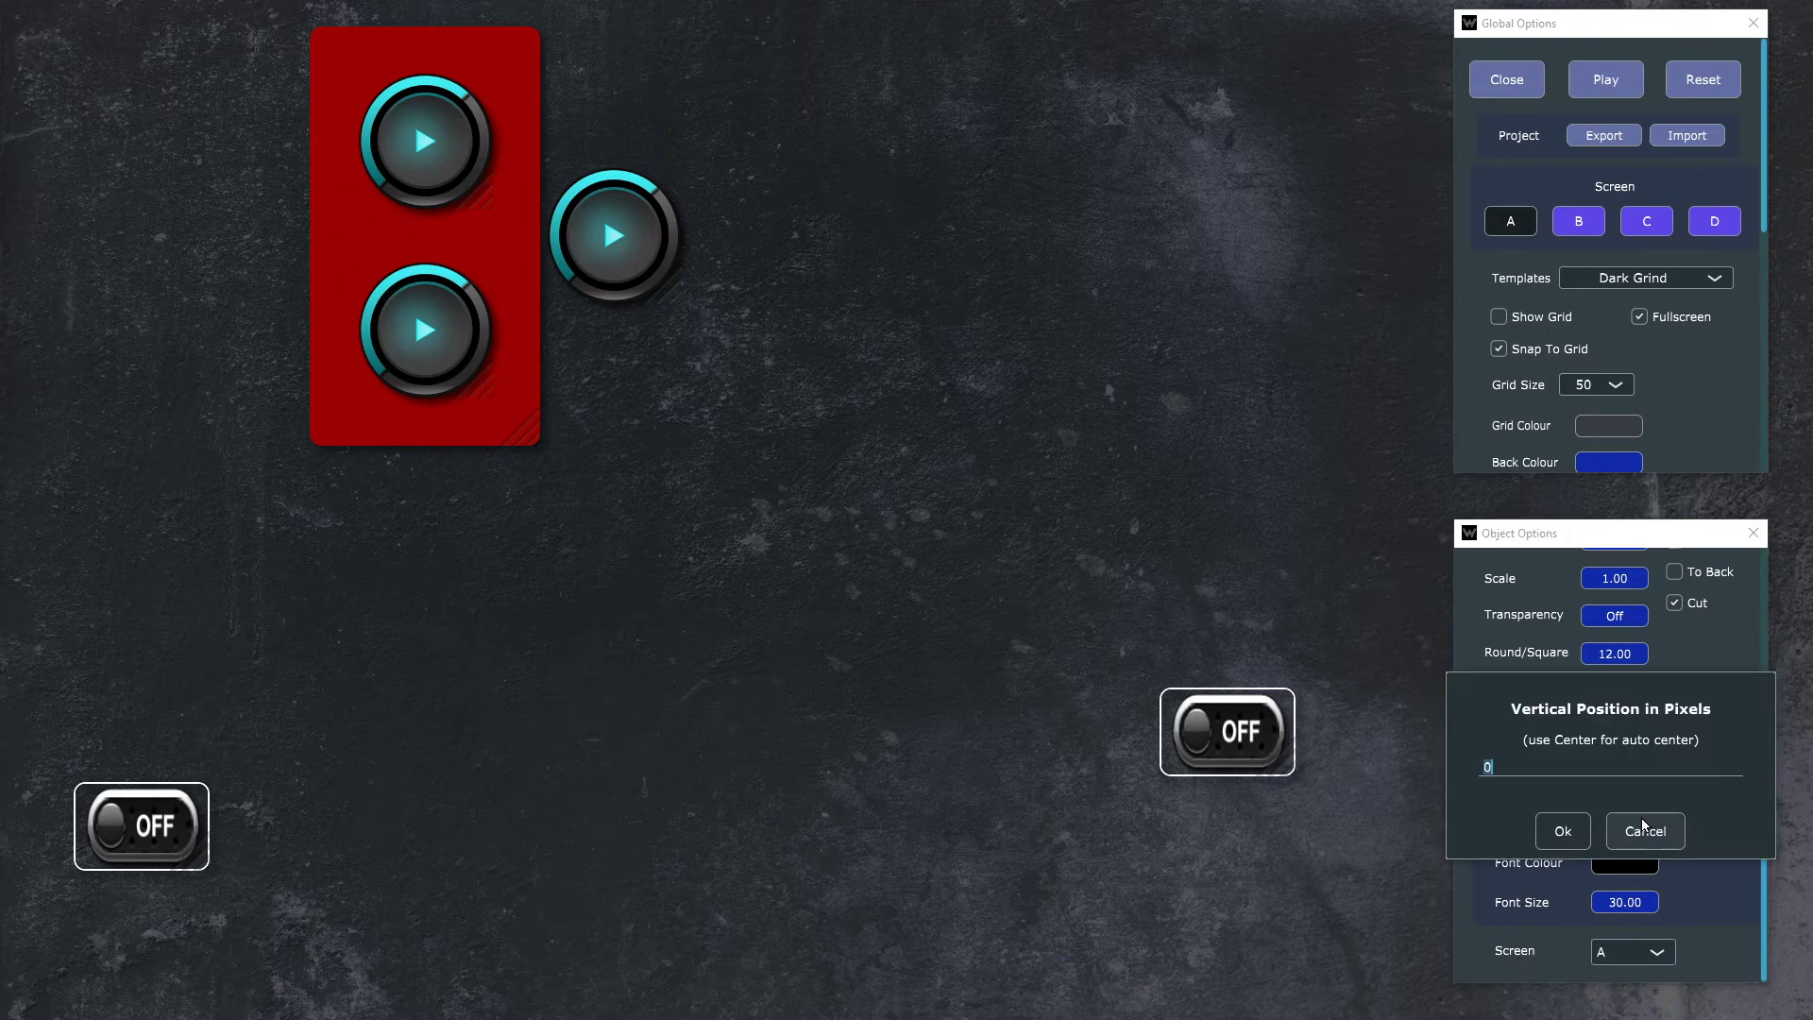
key("Return")
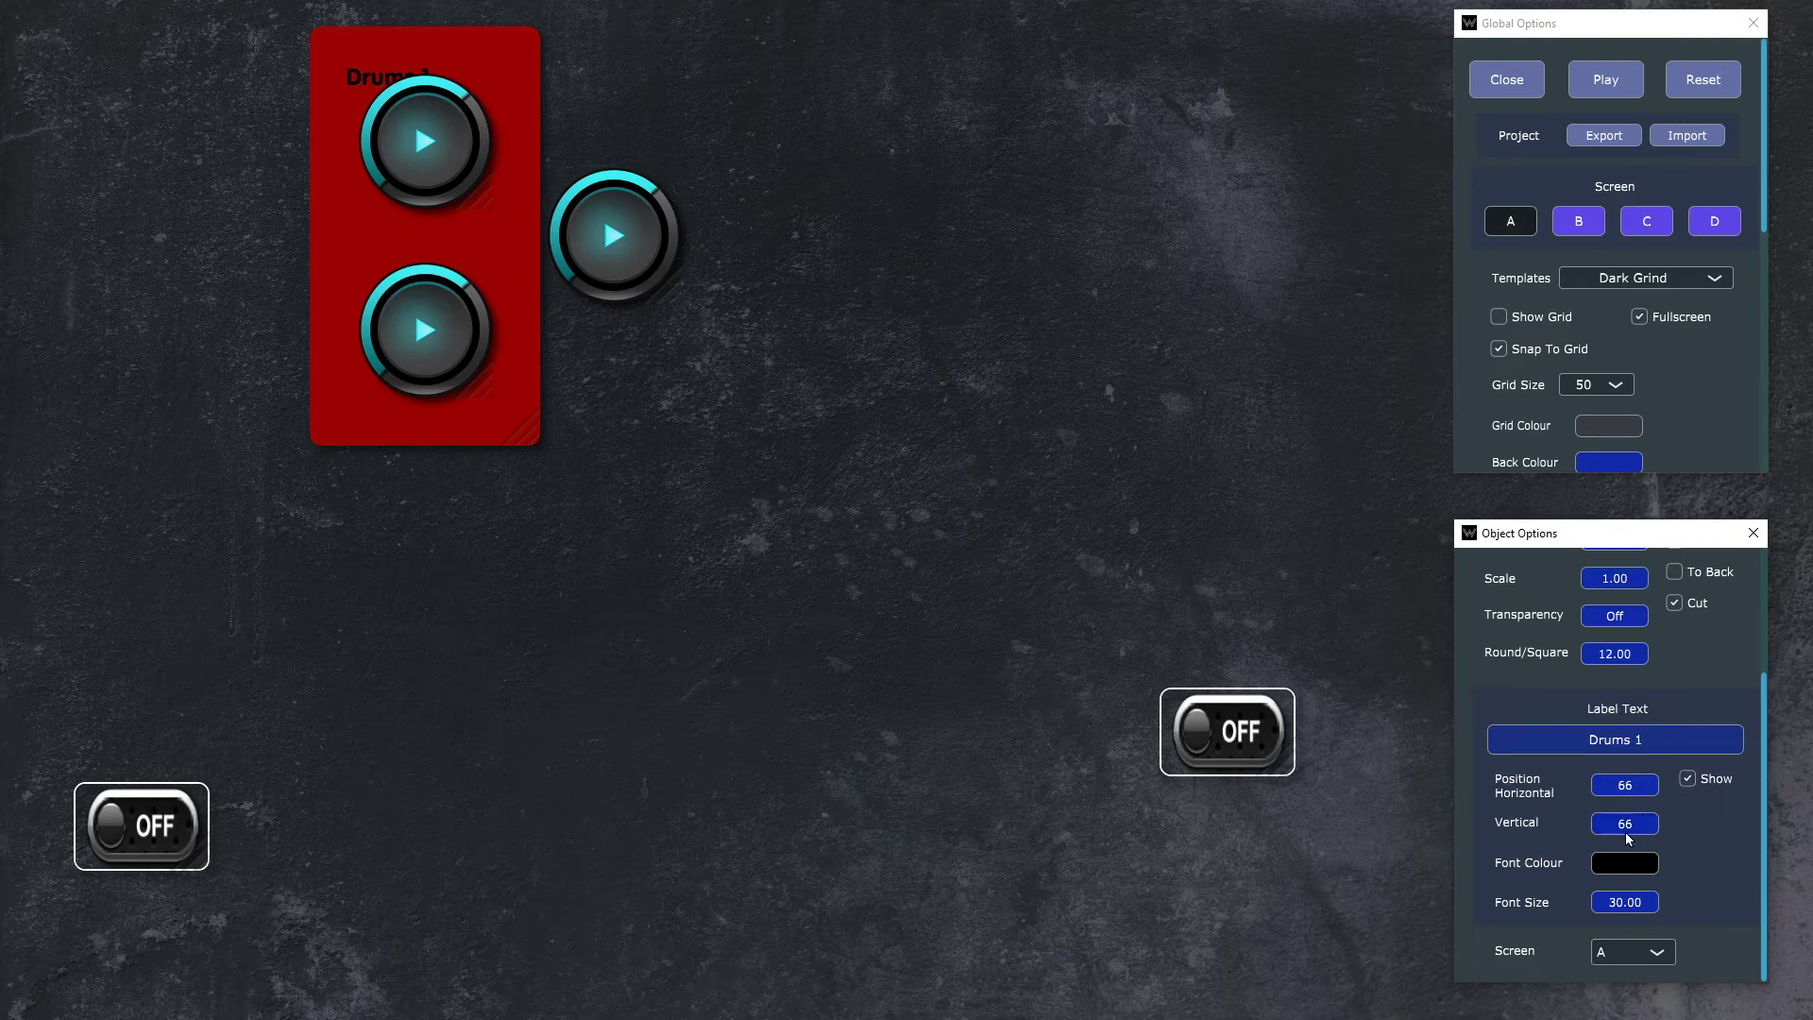
Step: Raise the Drums 1 label text above the upper play button by setting its vertical position to 32 pixels
left_click(1629, 829)
type("44")
key("Return")
left_click(1626, 827)
type("32")
key("Return")
Step: Centre the Drums 1 label text over the panel by setting its horizontal position to 108 pixels
left_click(1624, 787)
type("99")
key("Return")
left_click(1623, 790)
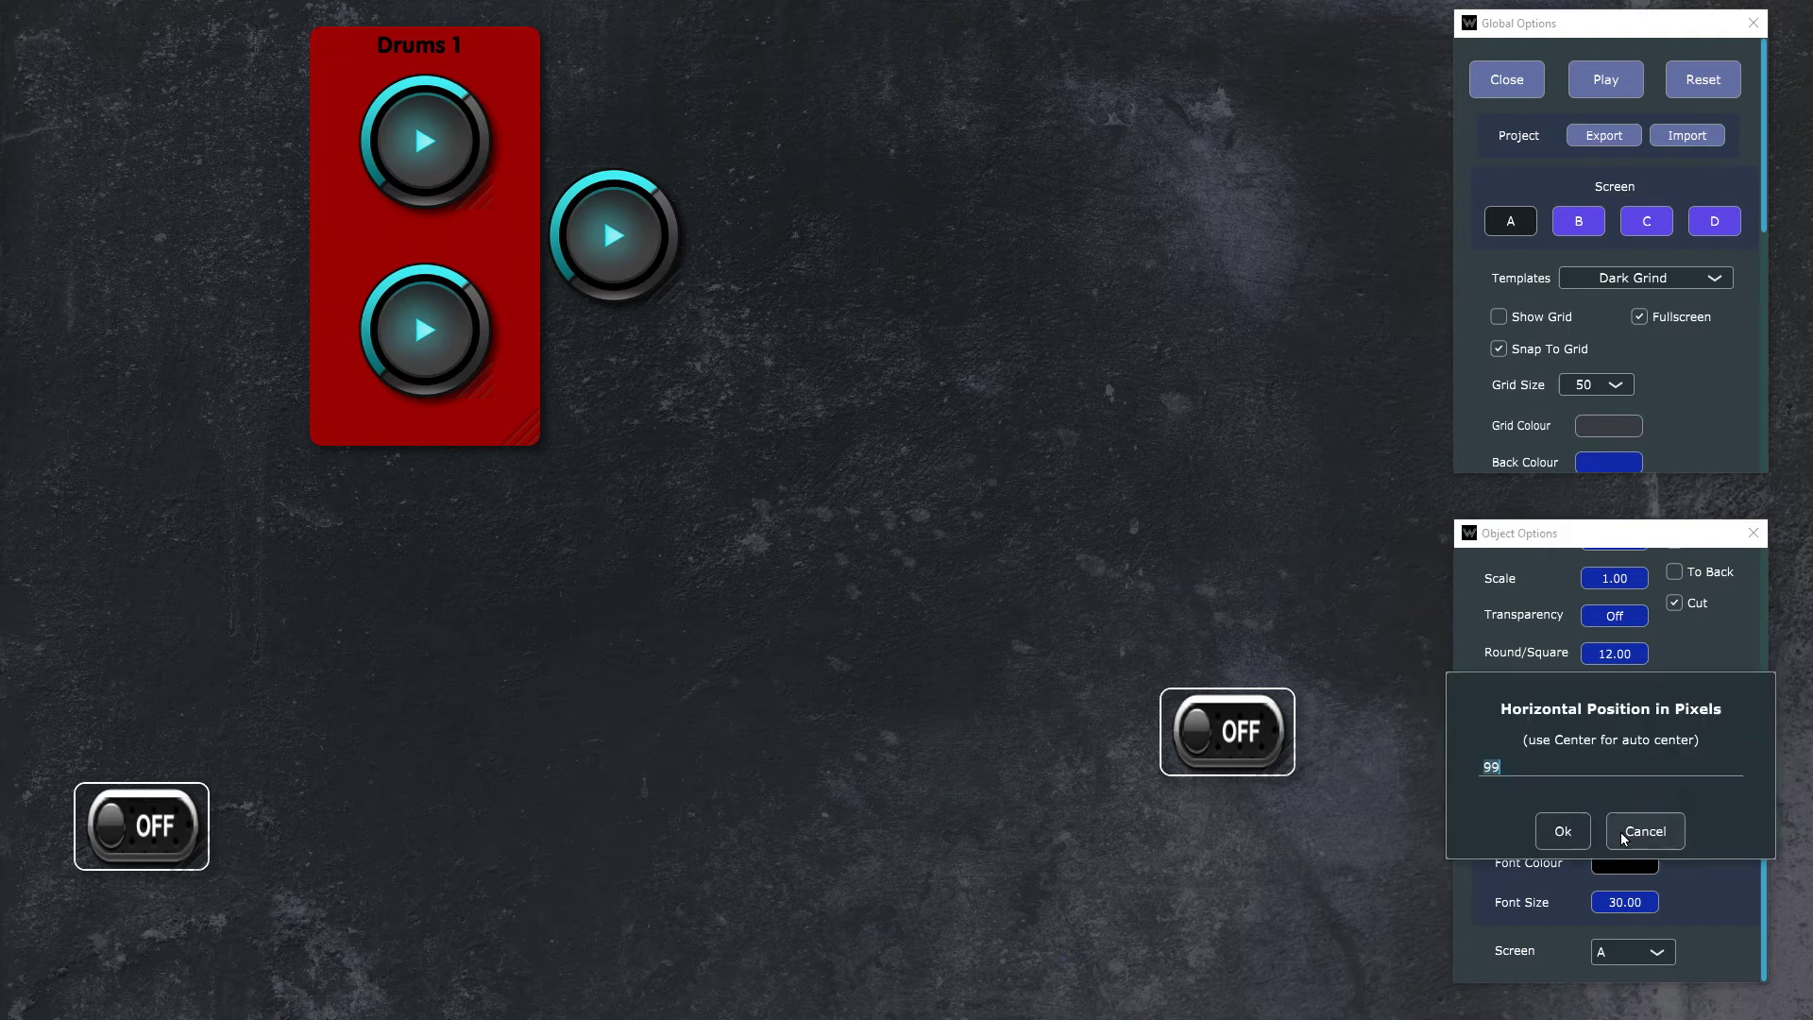
type("108")
key("Return")
Step: Test the three audio play buttons outside the editor with the Drums 1 panel in place, and return to the editor
right_click(868, 425)
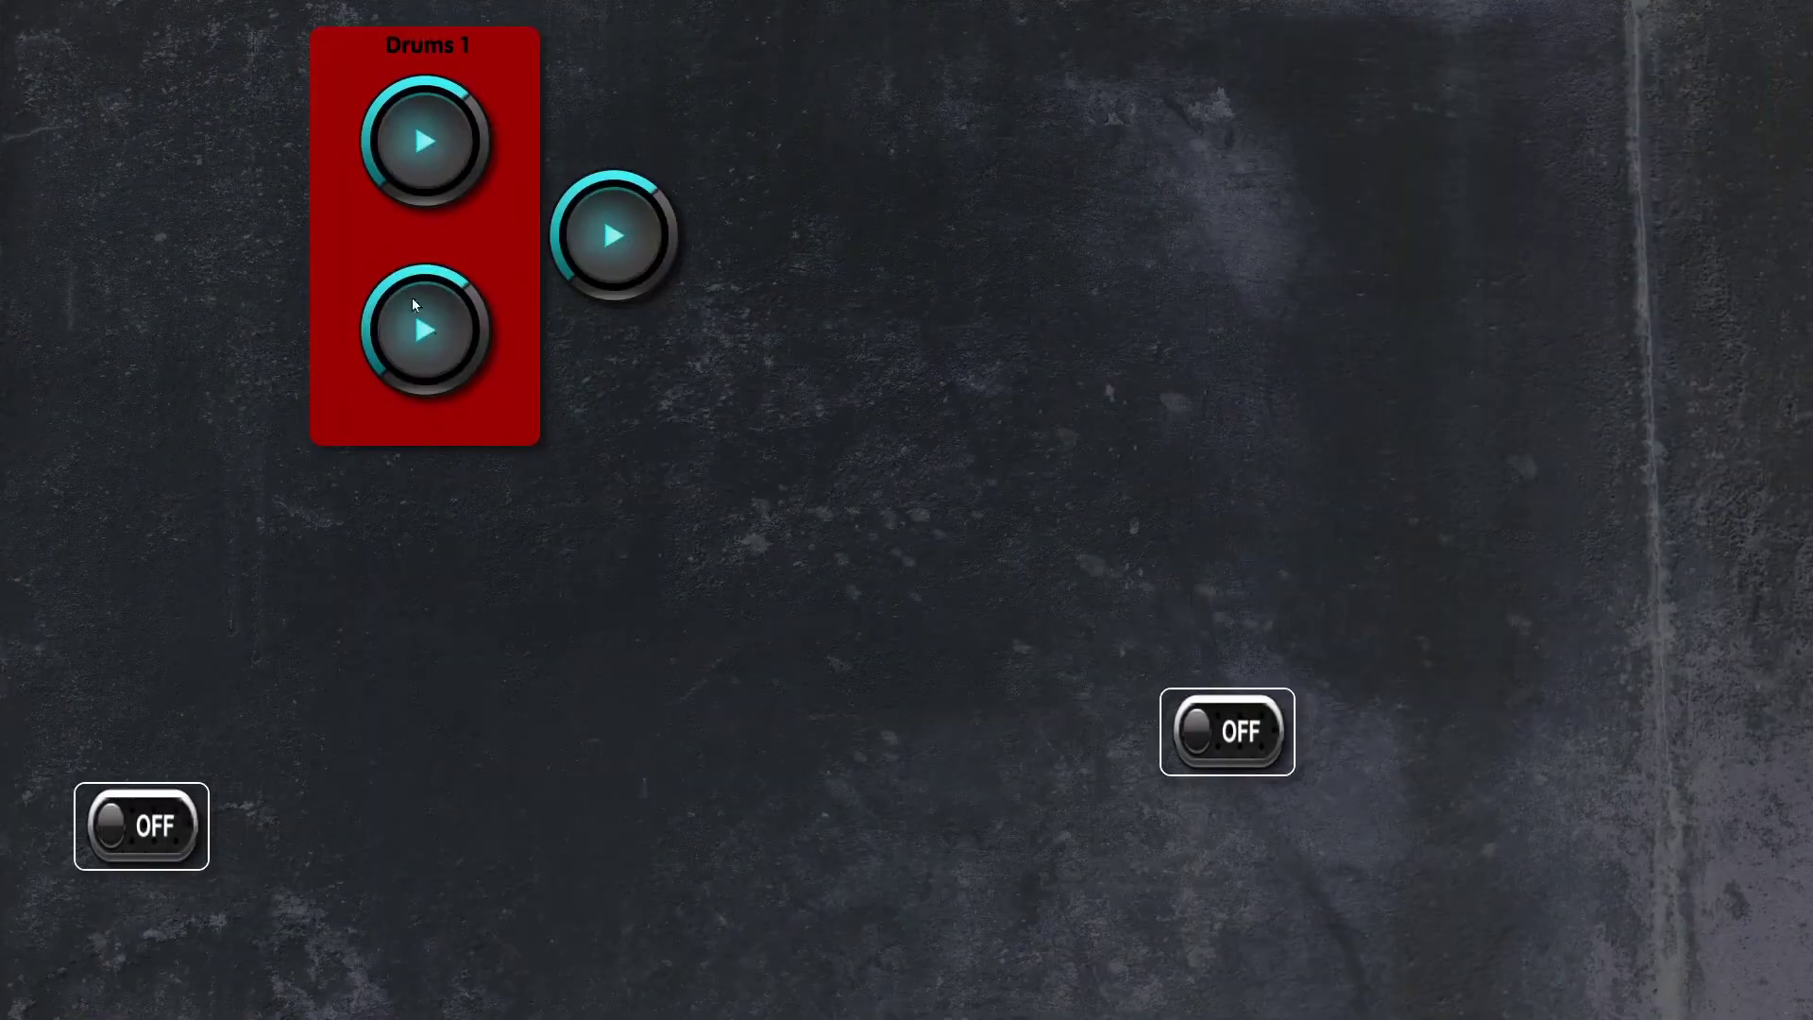
left_click(438, 161)
left_click(461, 311)
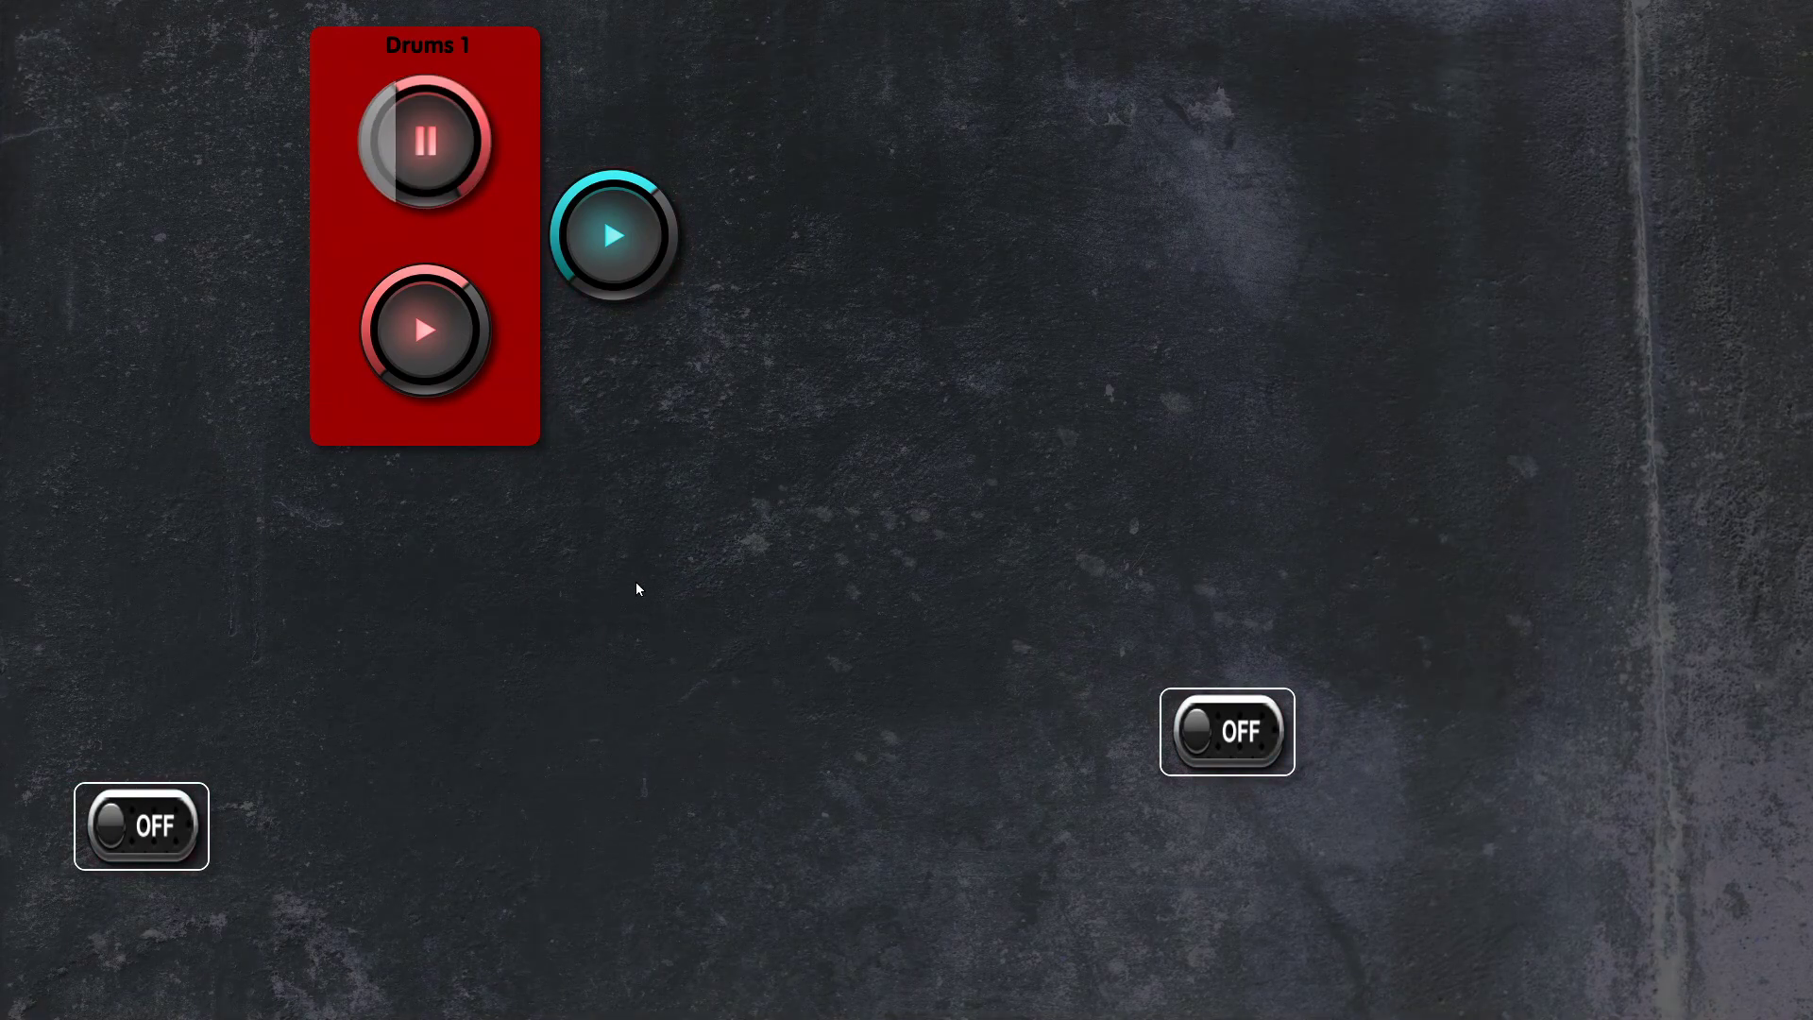
left_click(643, 241)
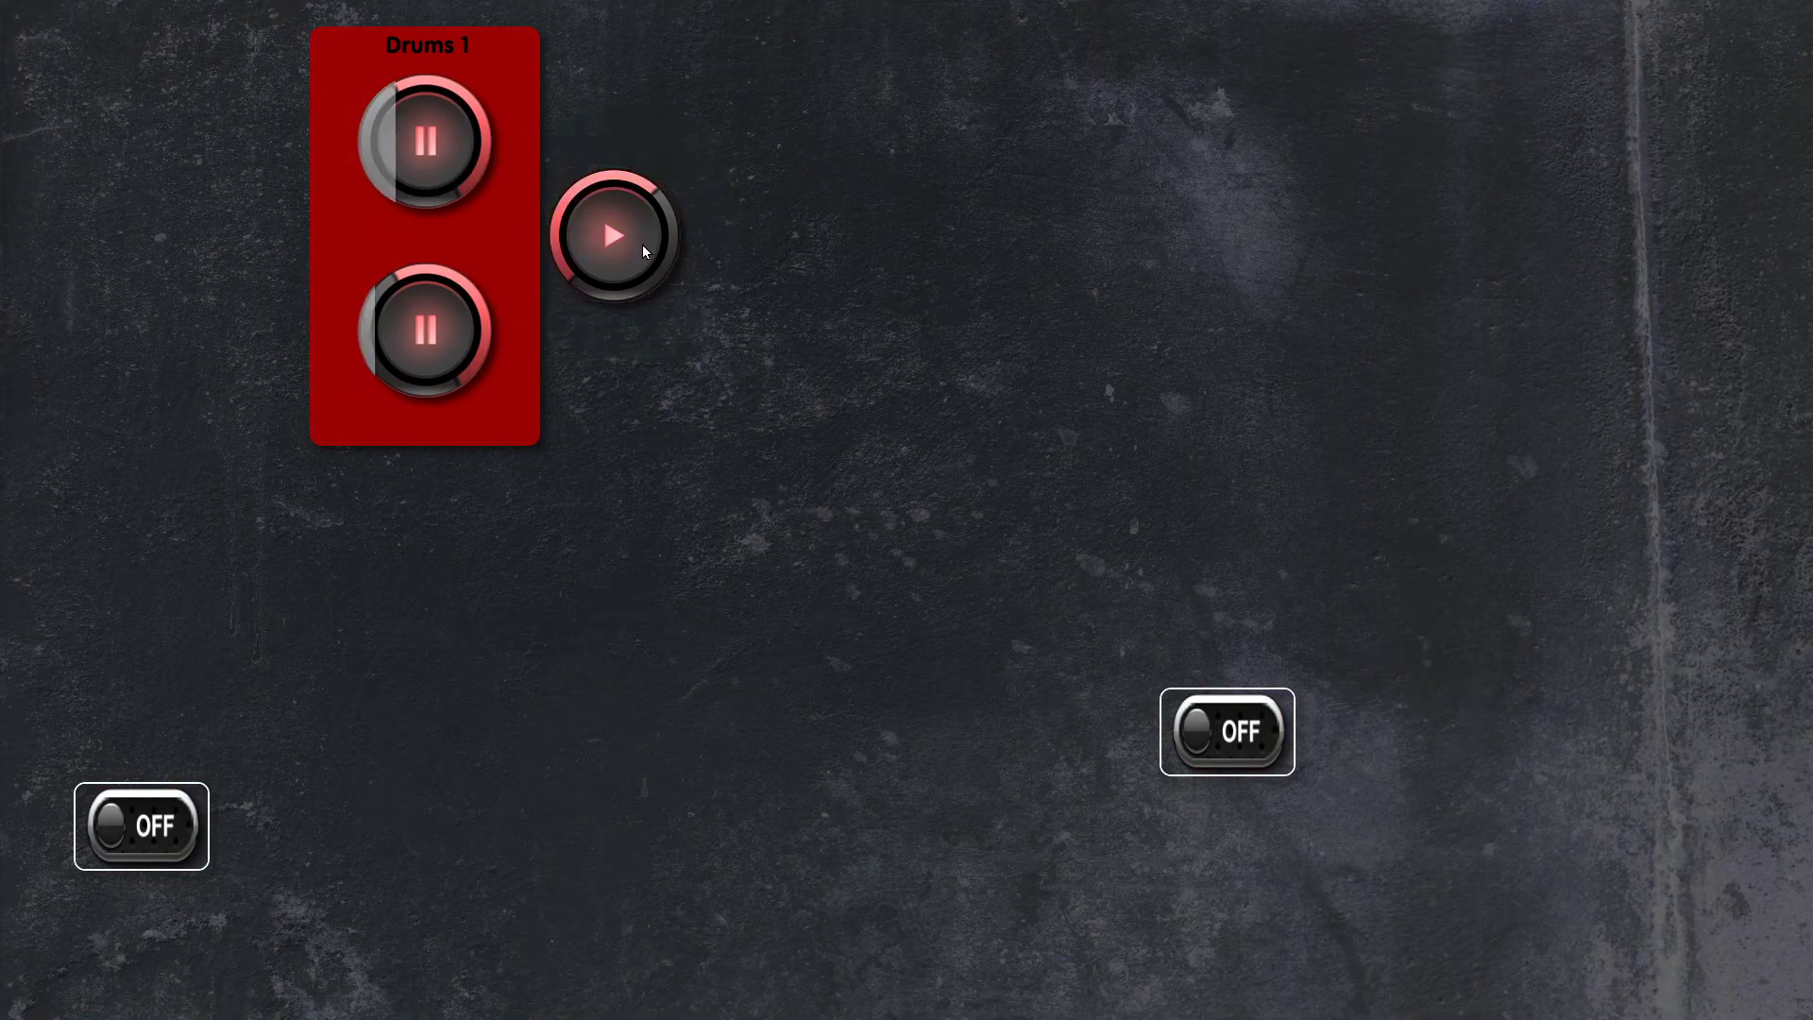
key("Escape")
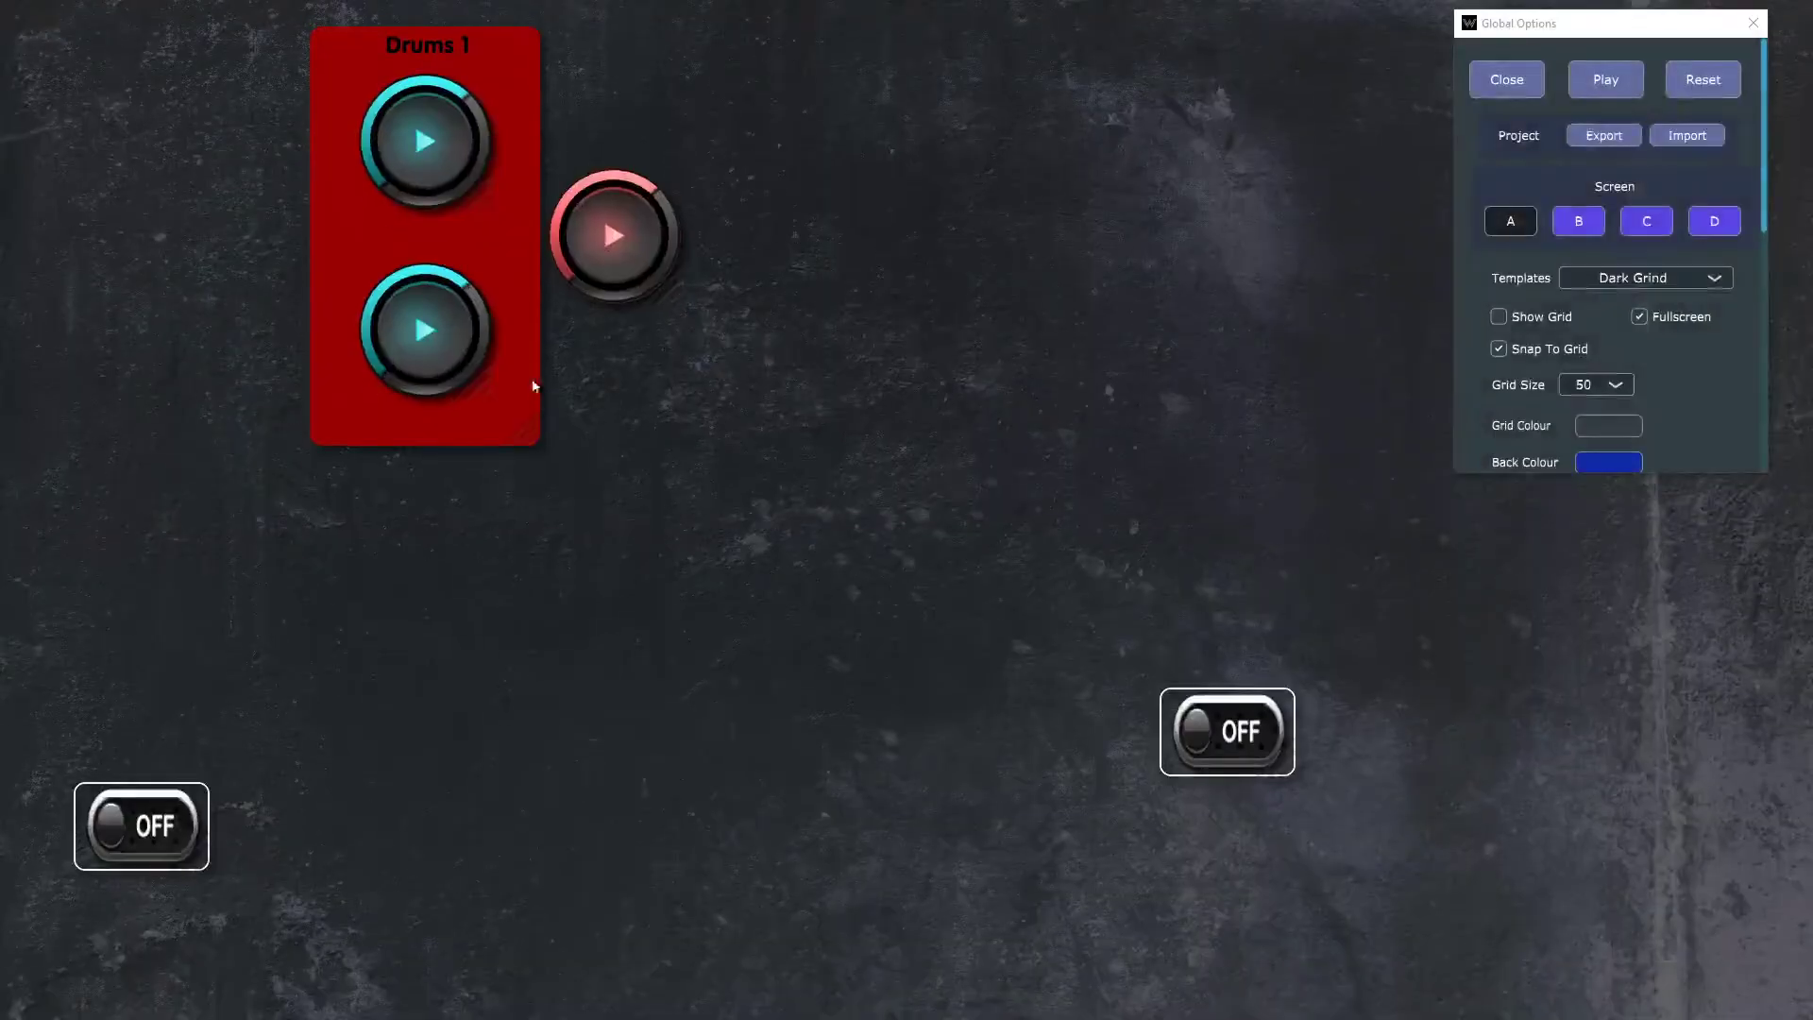
key("Escape")
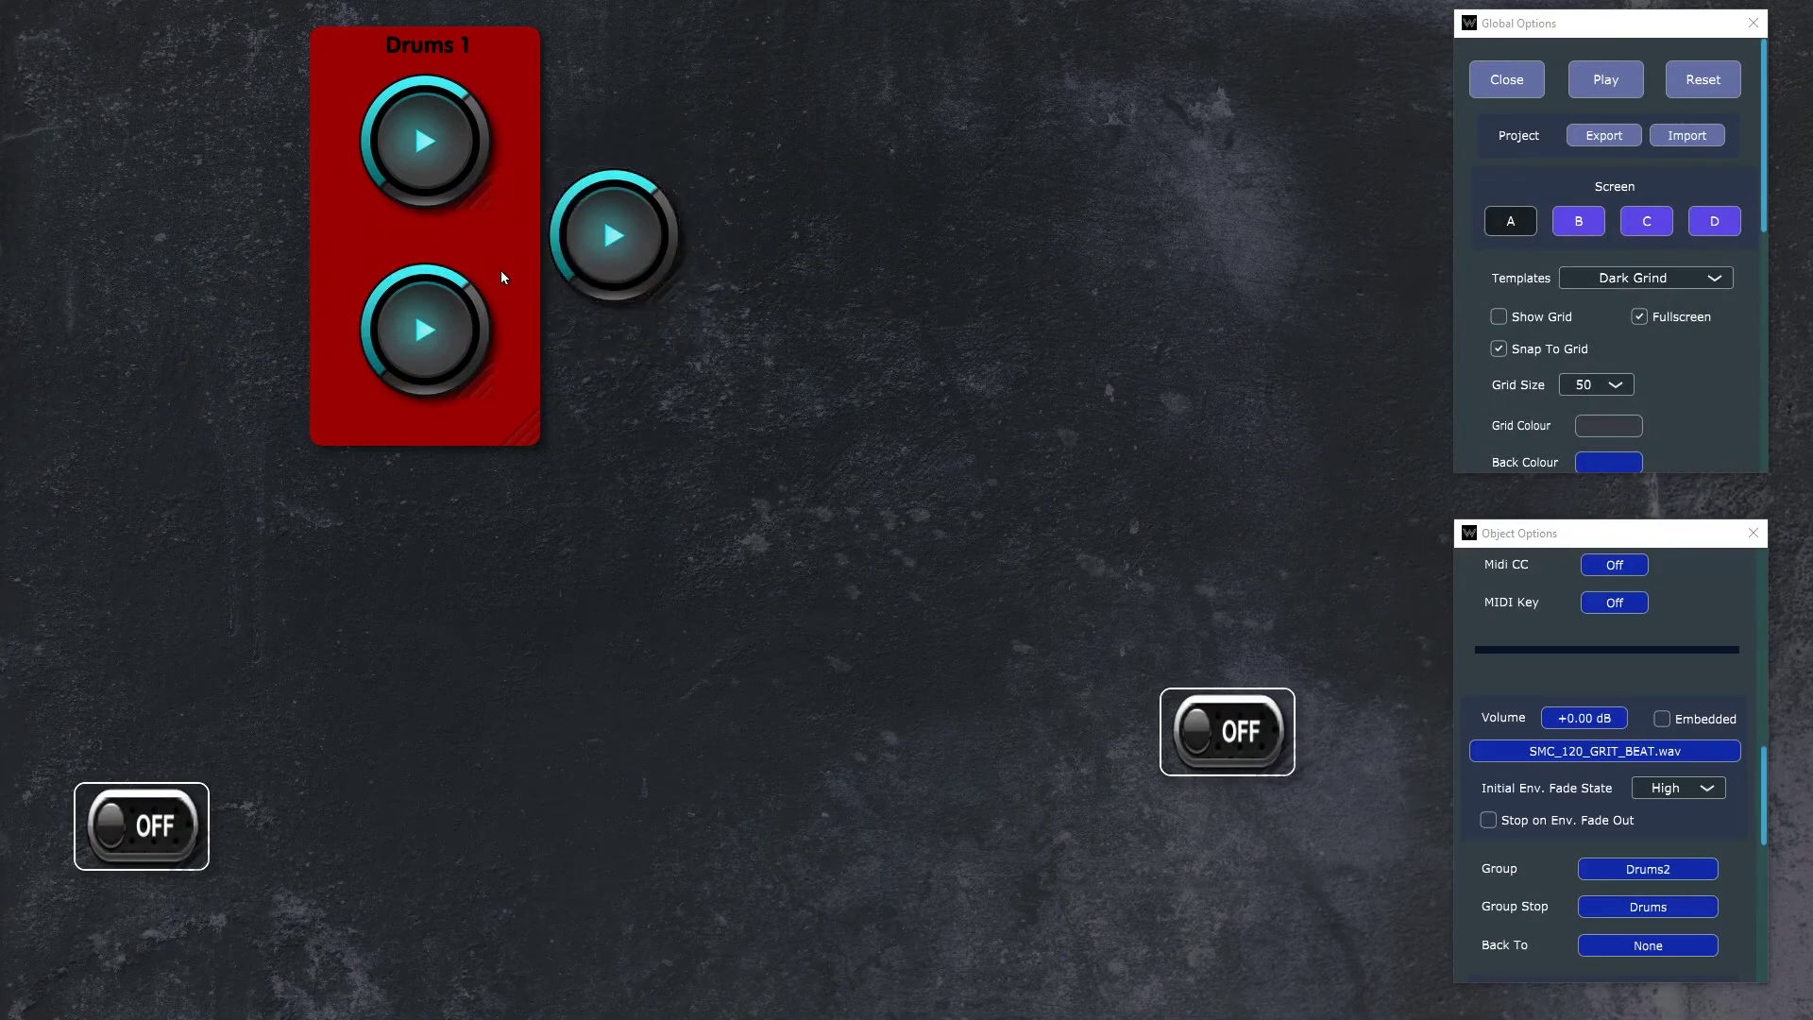
Step: Load Fire.png from the Textures image folder as the background image of the Drums 1 panel
left_click(322, 37)
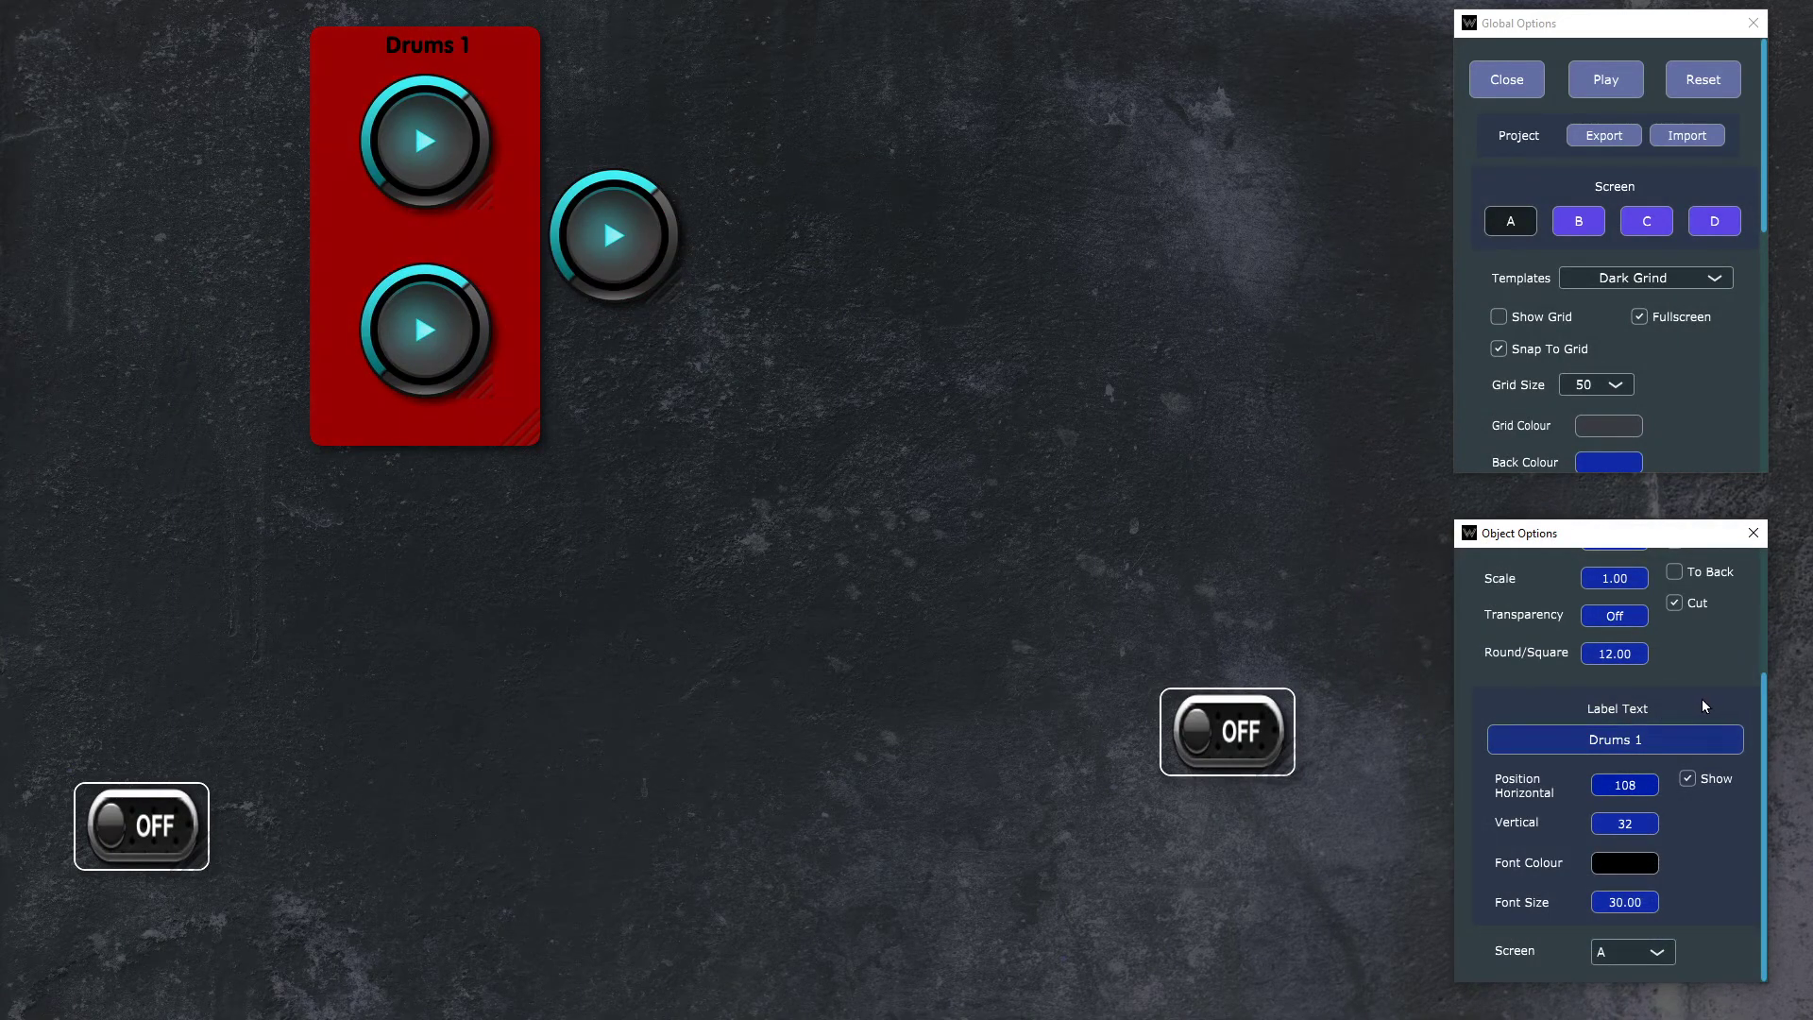
scroll(1700, 709, "up", 3)
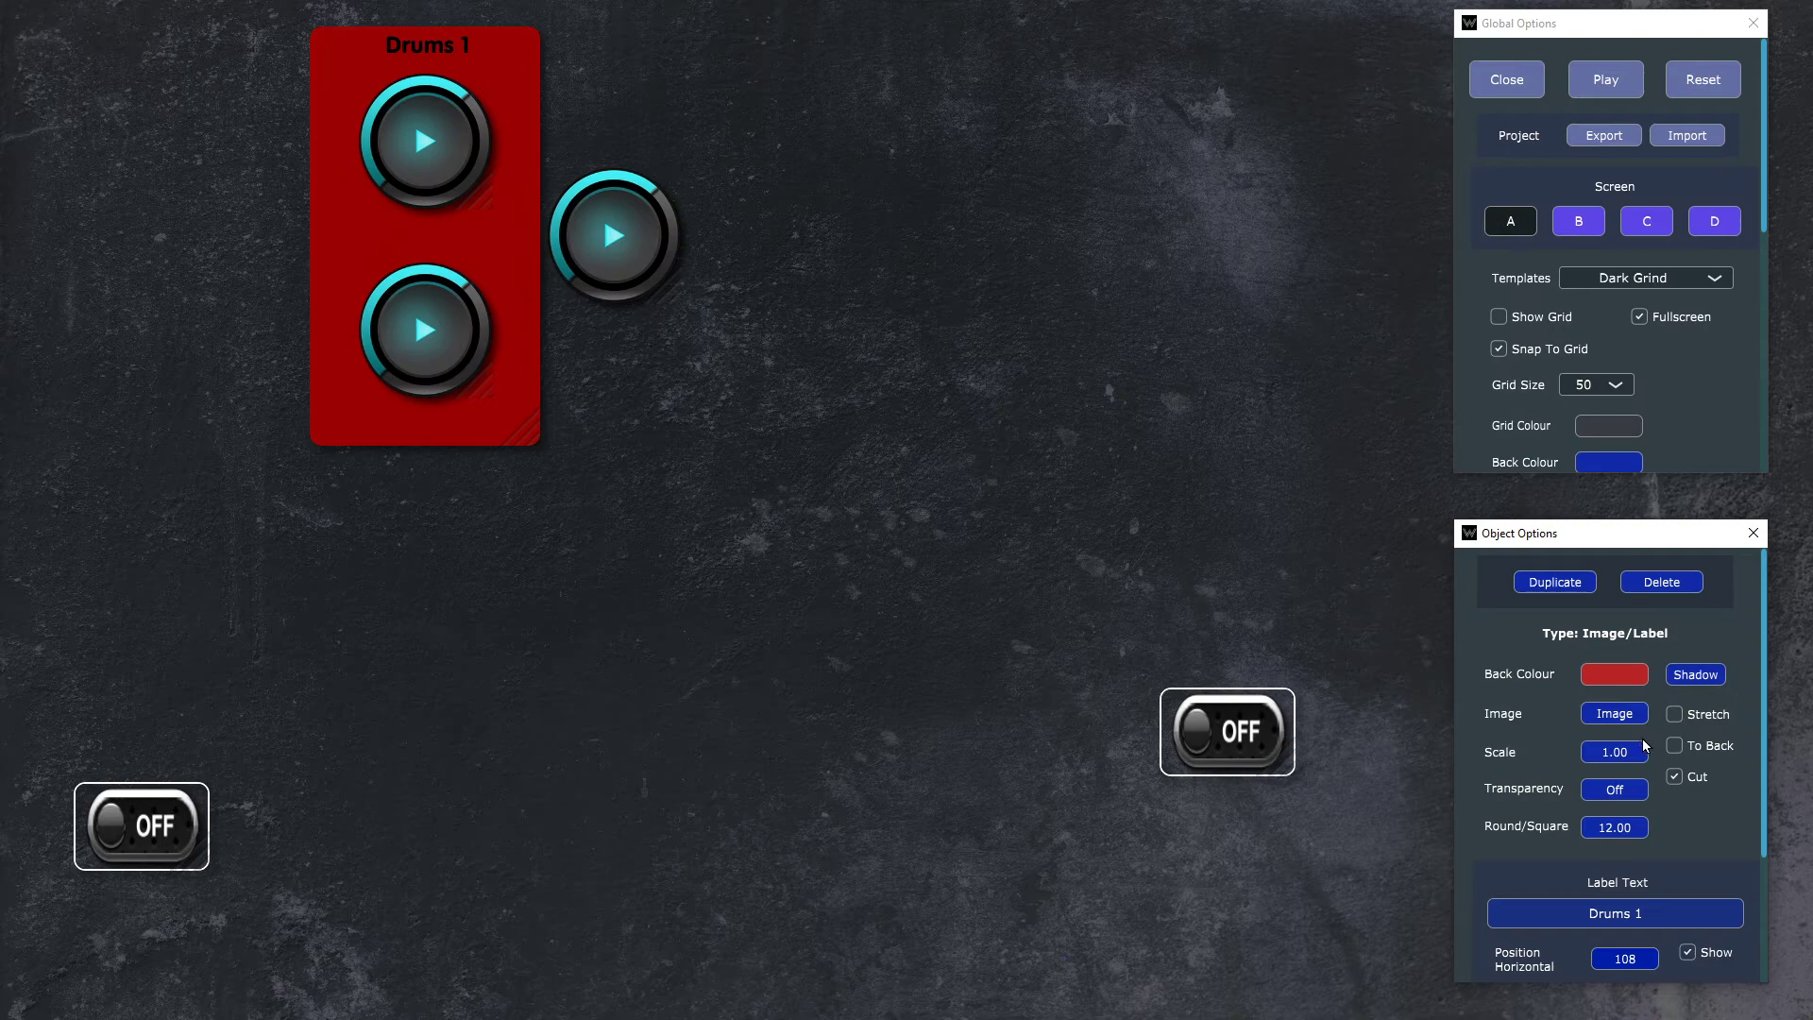
left_click(1615, 714)
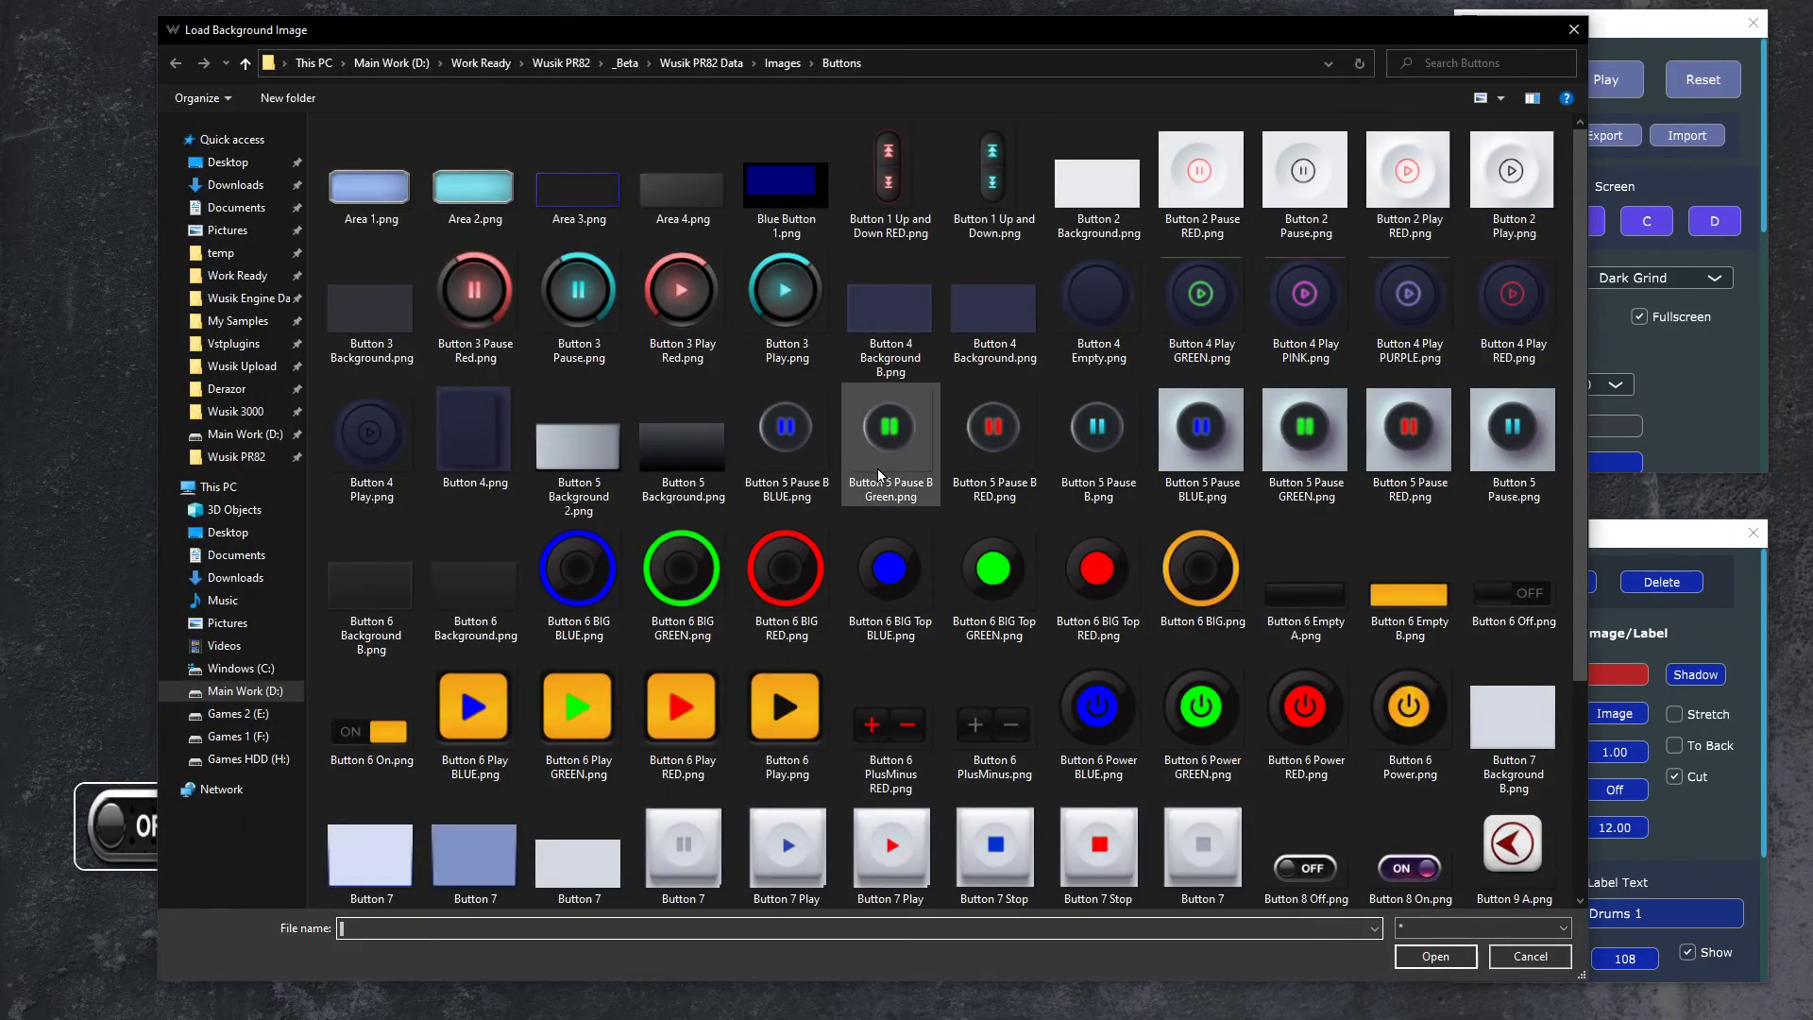
left_click(1003, 440)
key("BackSpace")
key("Down")
key("Down")
key("Up")
key("Return")
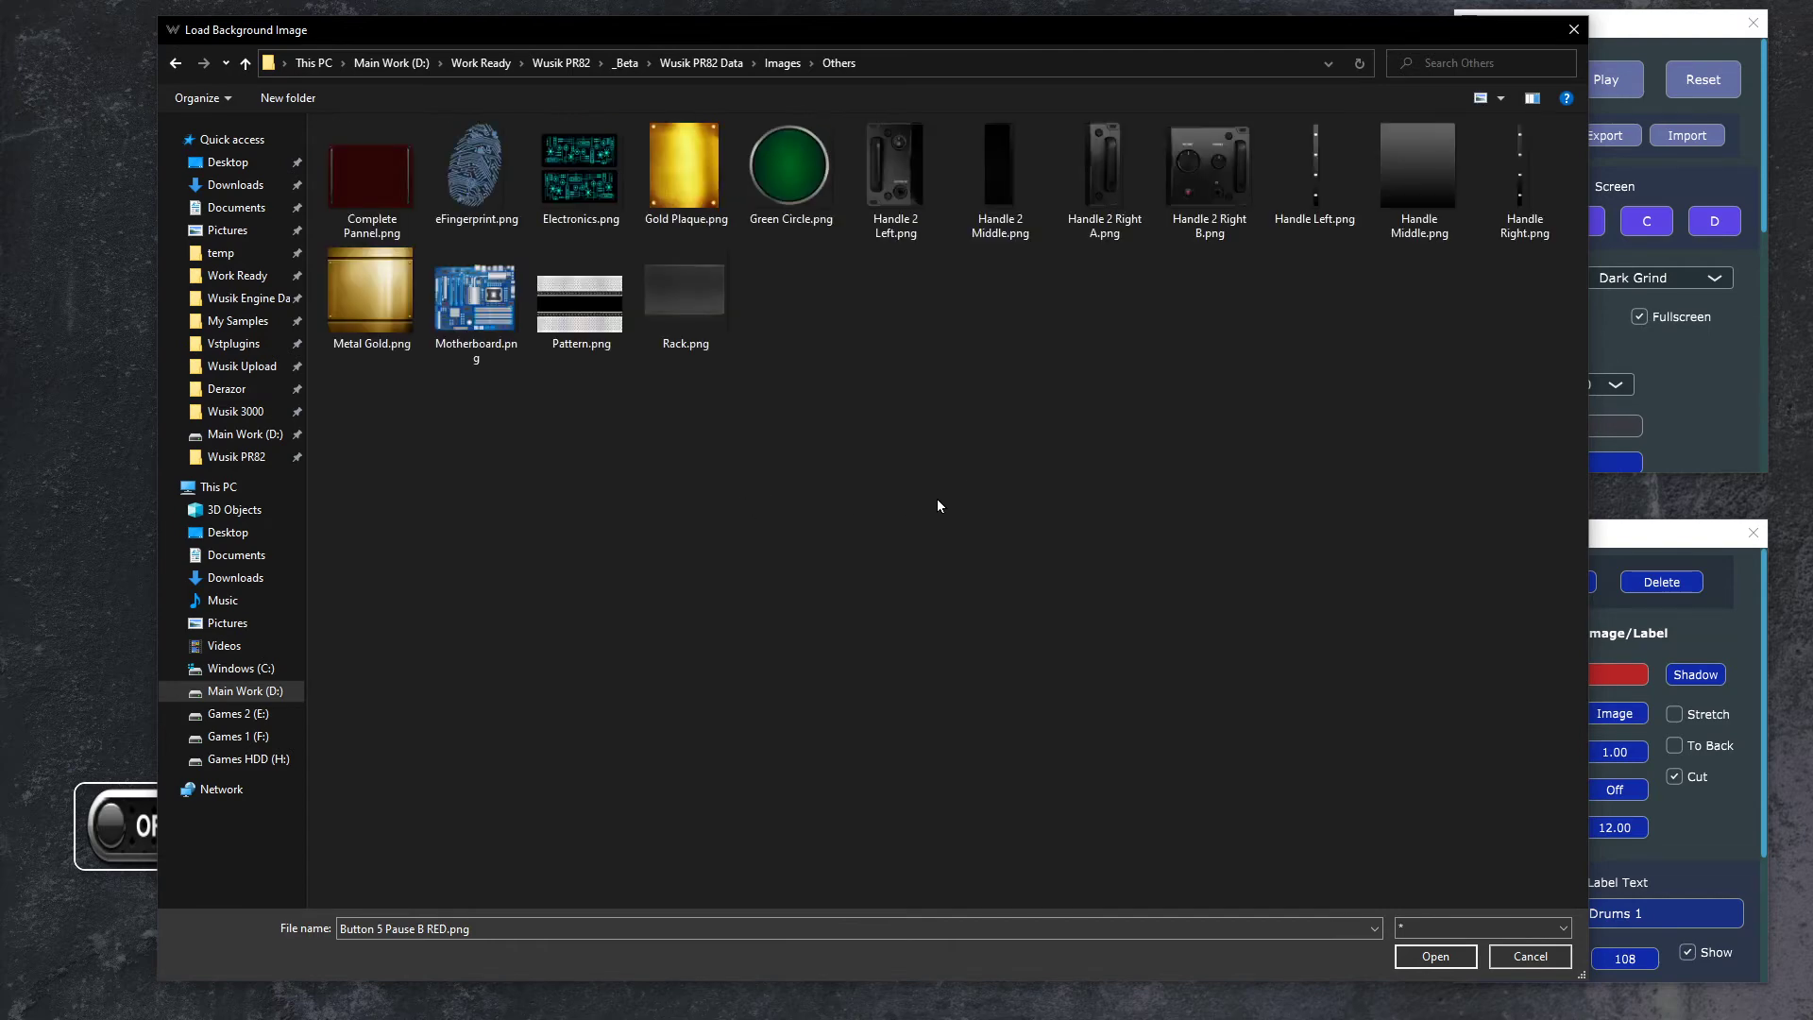
key("BackSpace")
key("Down")
key("Return")
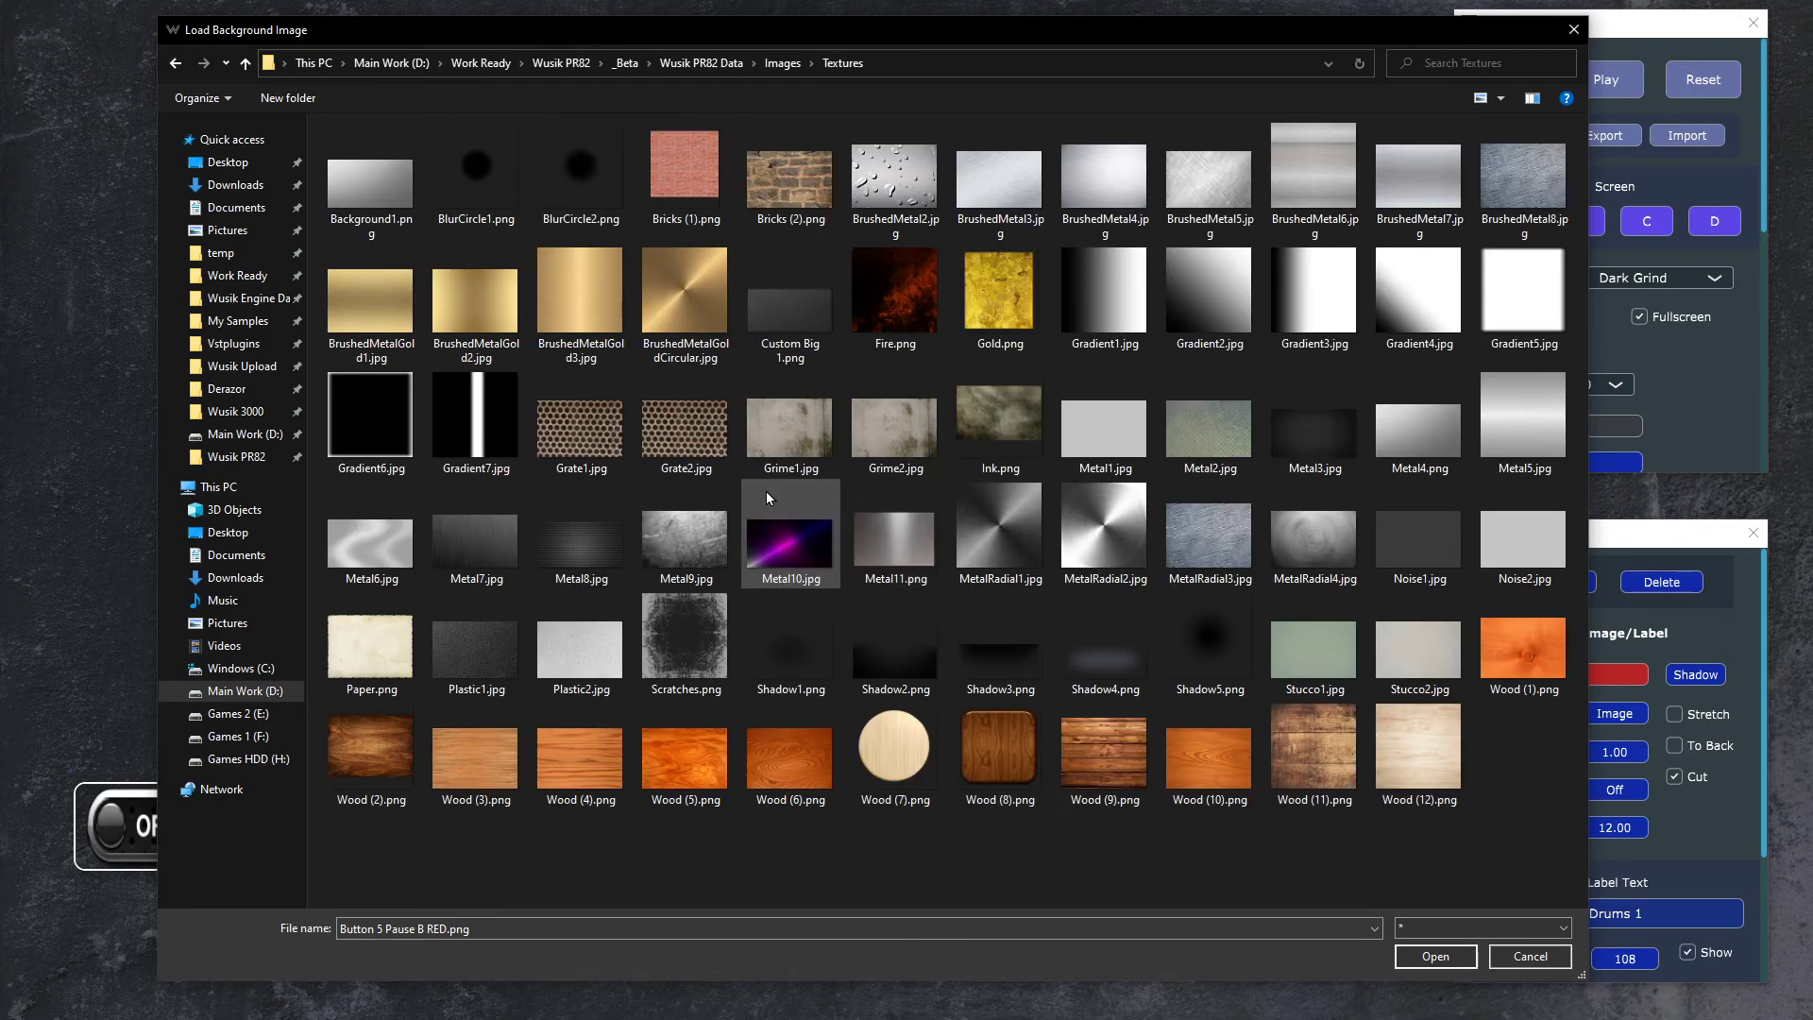
left_click(903, 304)
double_click(903, 303)
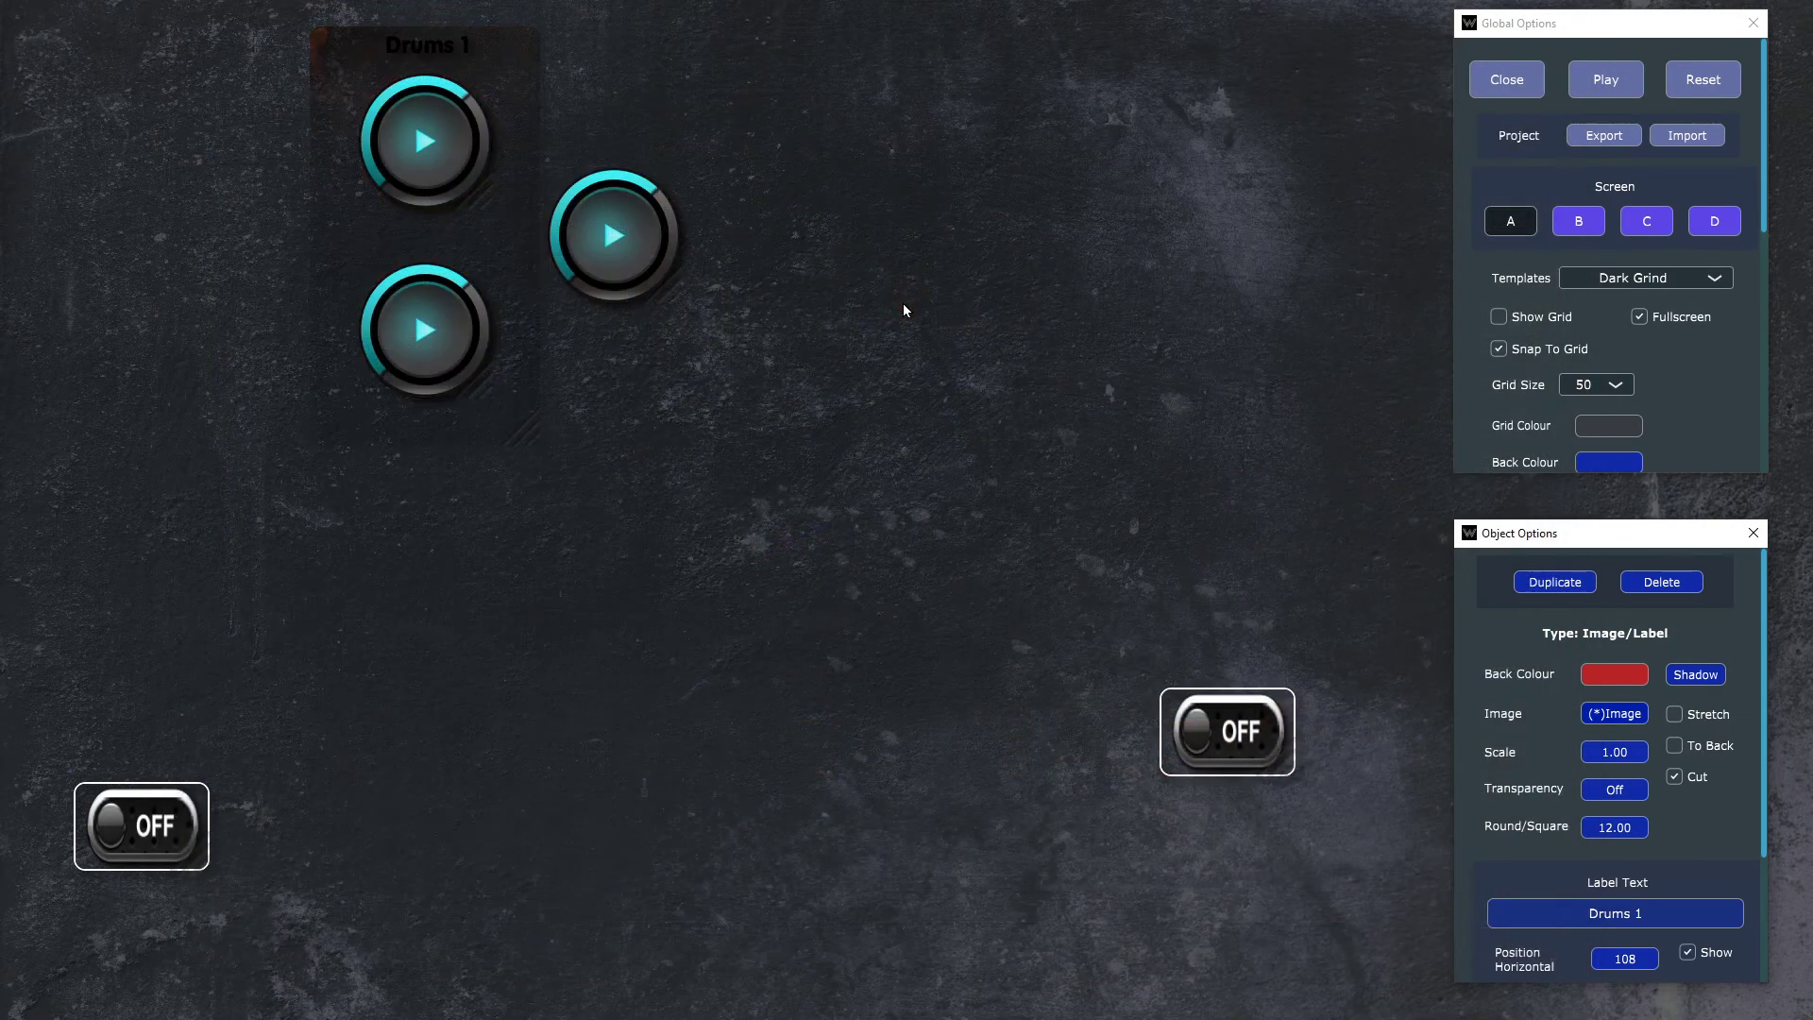
Step: Stretch the fire image across the Drums 1 panel and set the panel's corner rounding to 88
left_click(1700, 713)
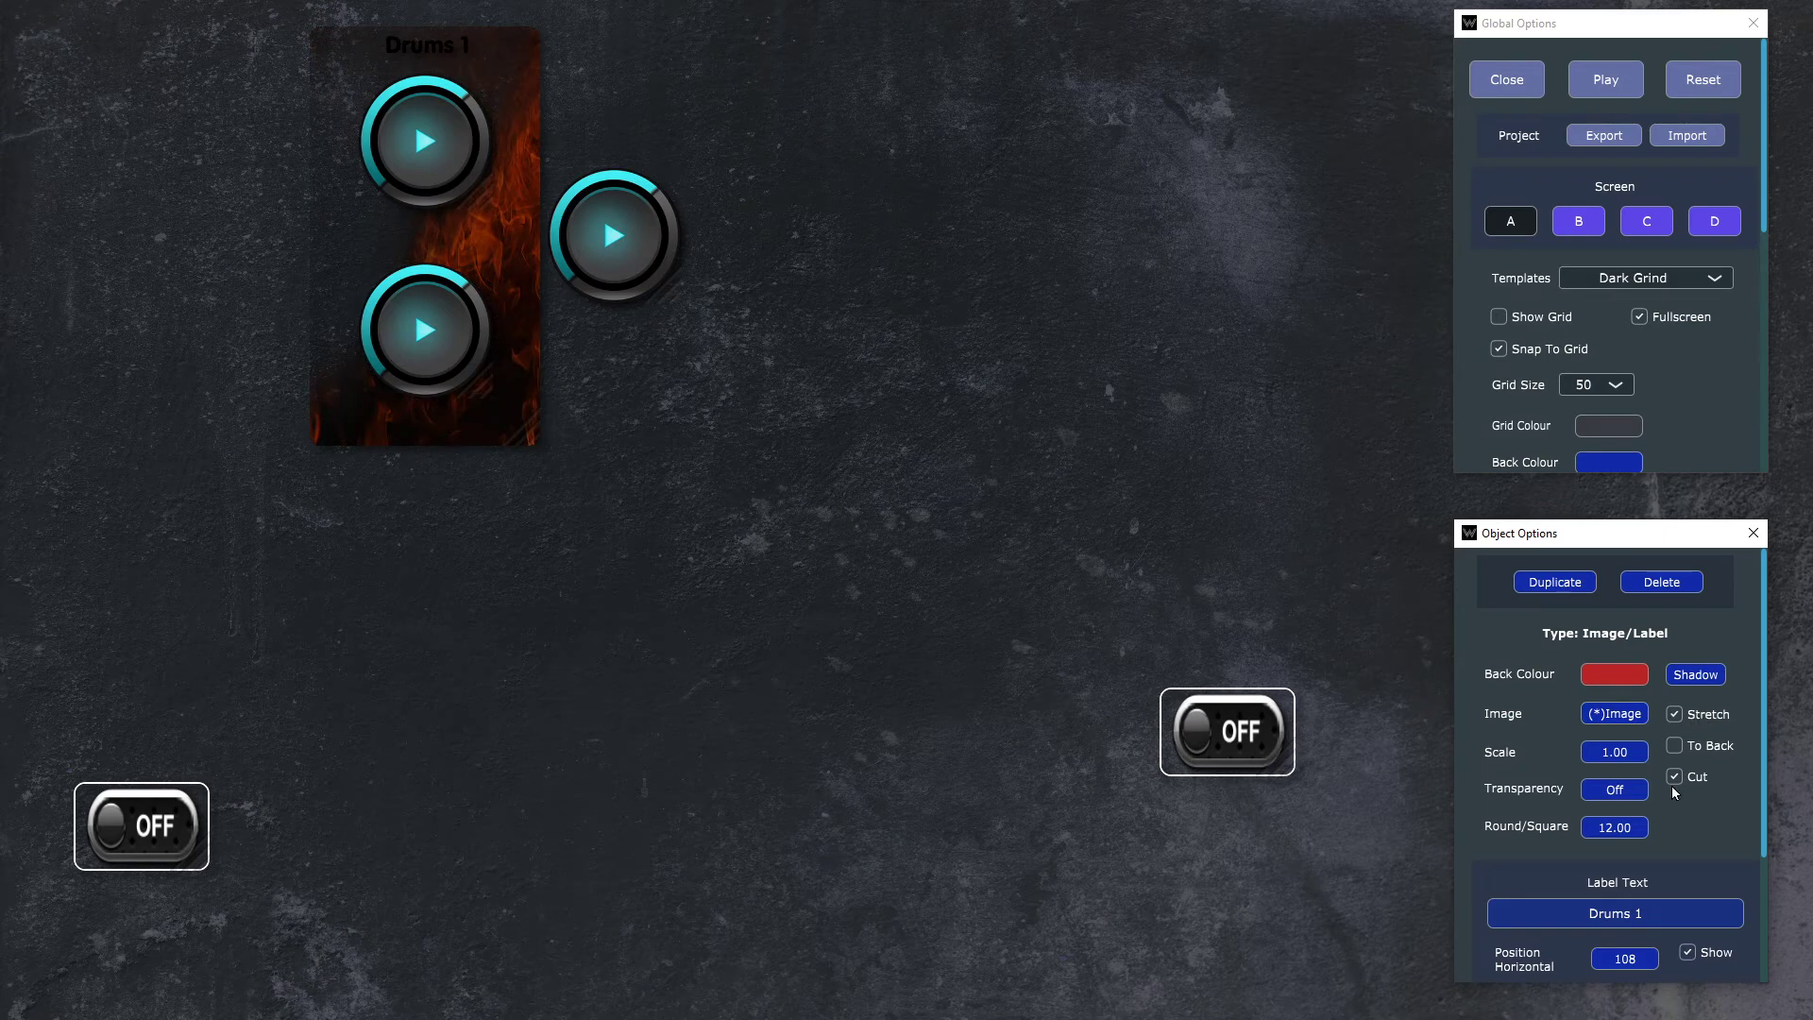
mouse_move(1709, 756)
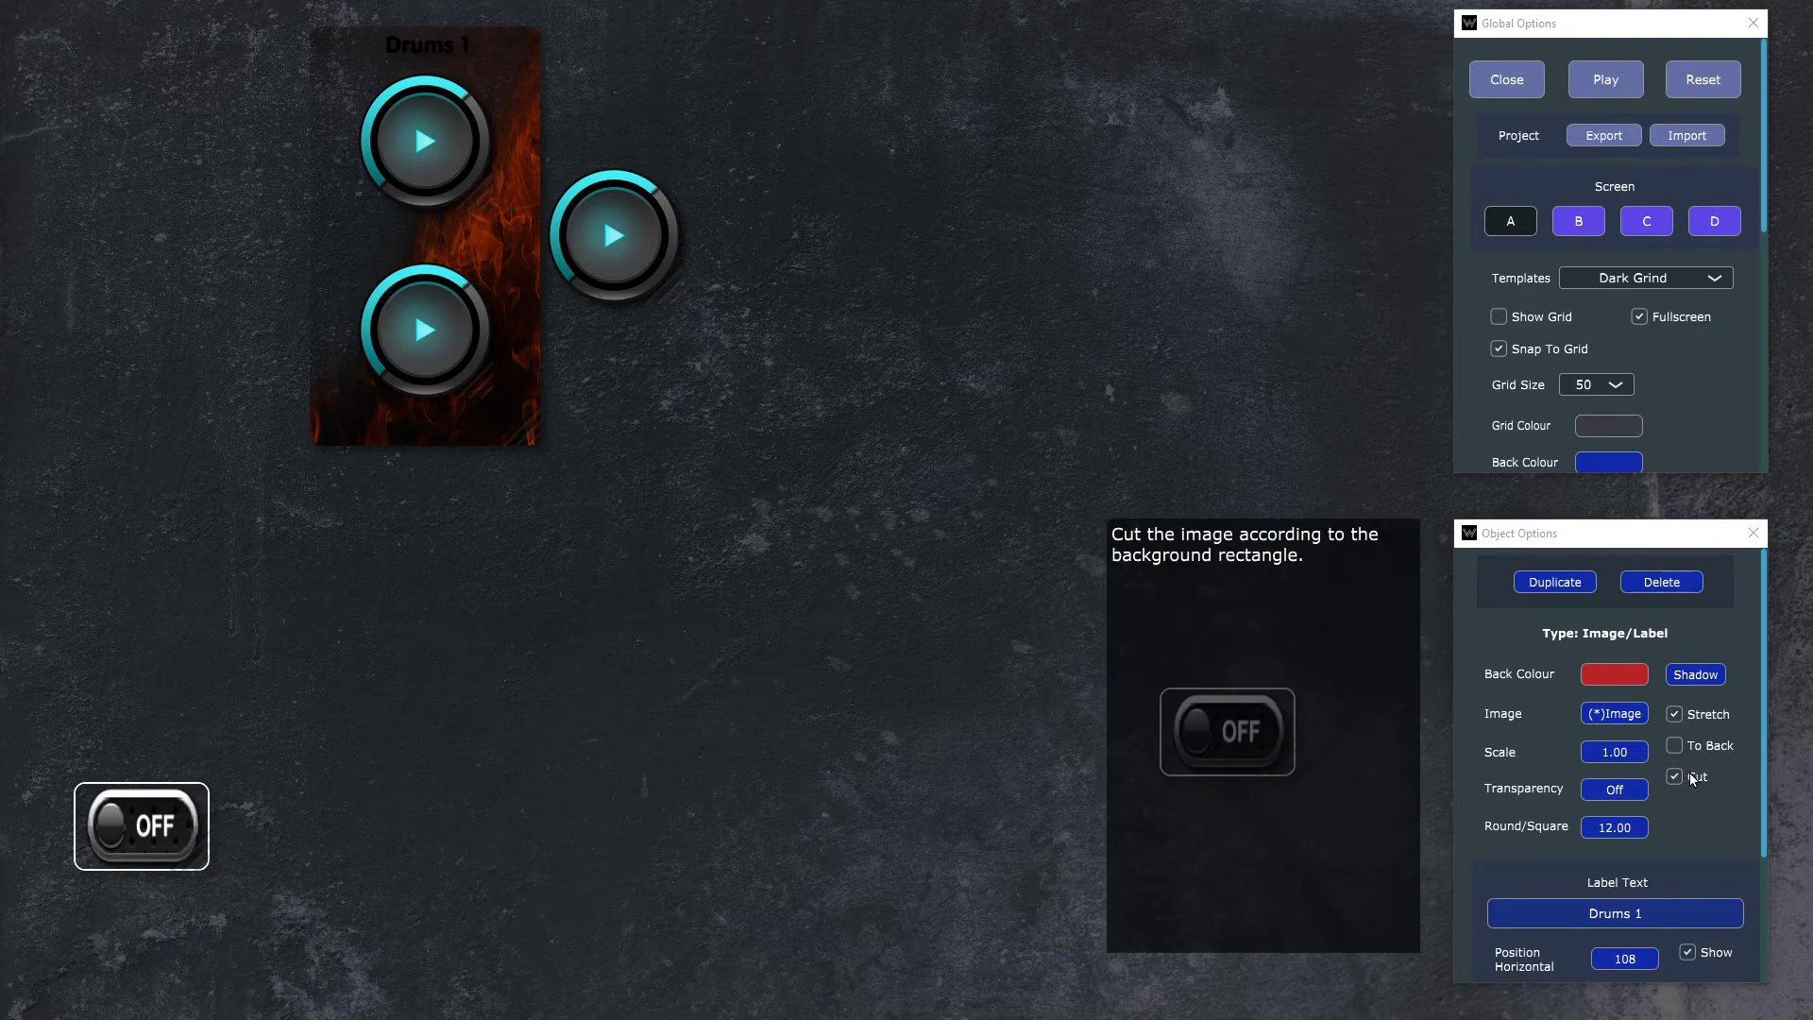
left_click(1606, 829)
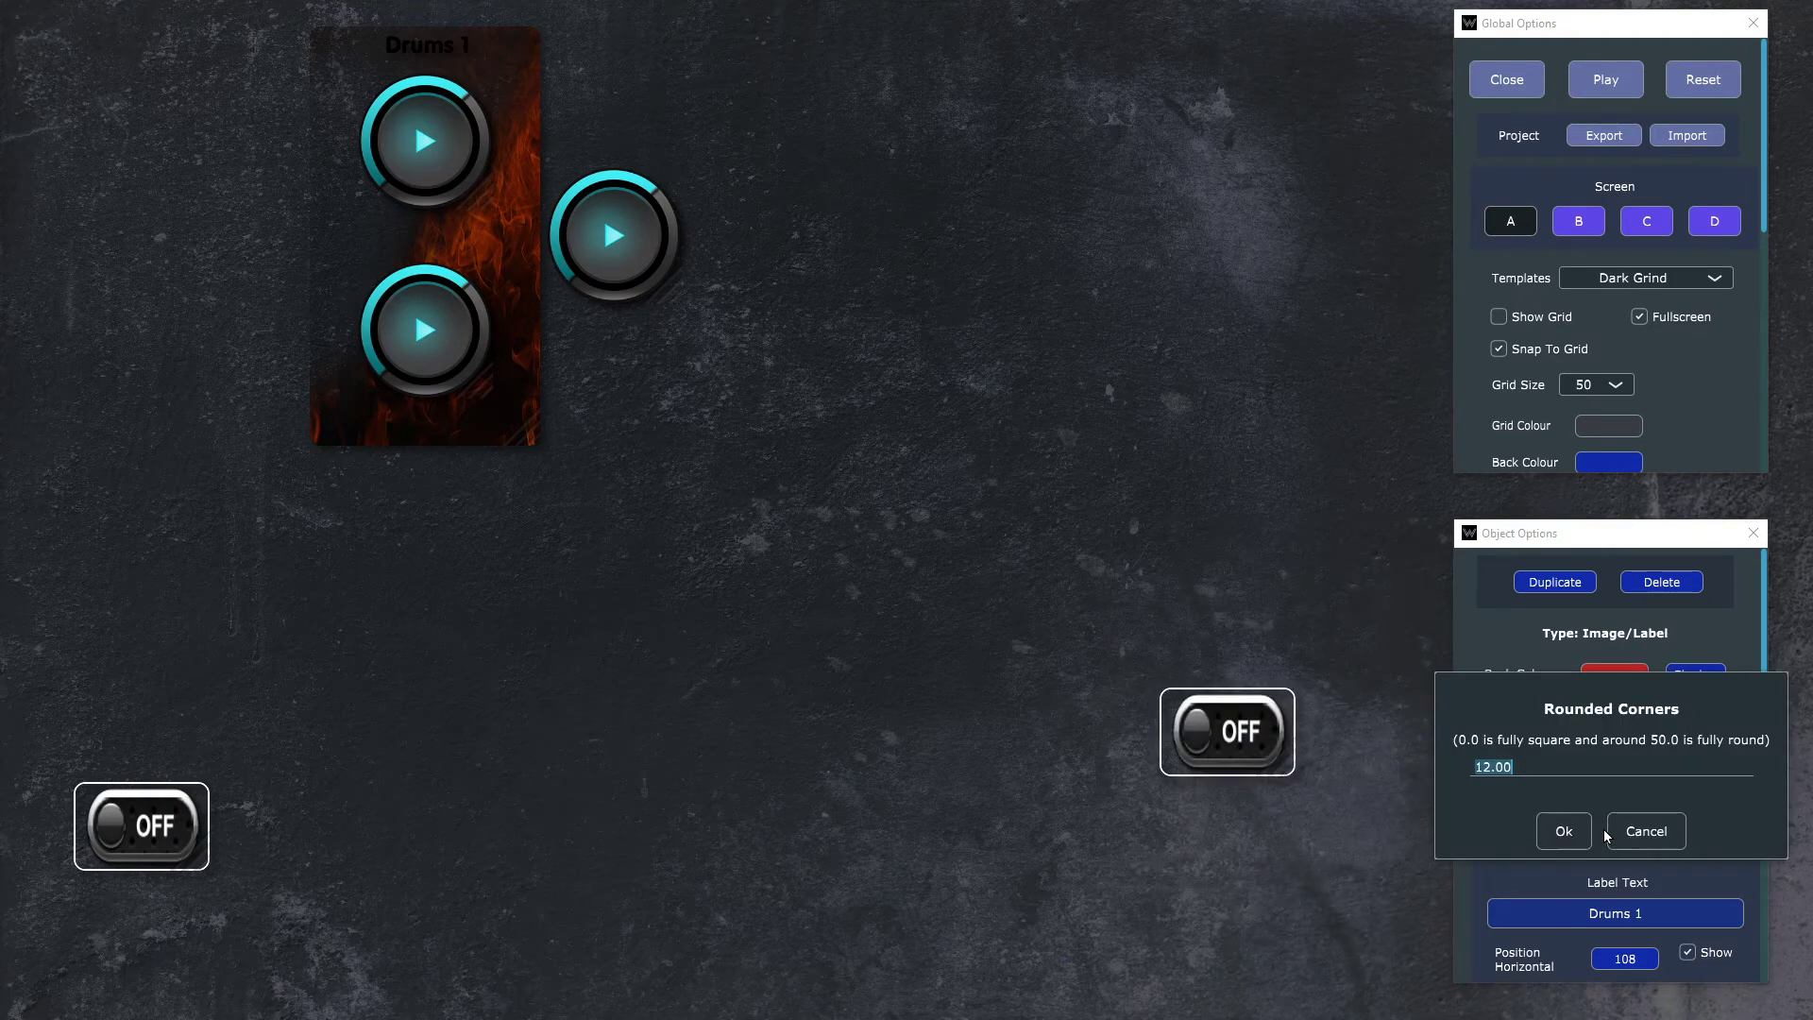
type("88")
key("Return")
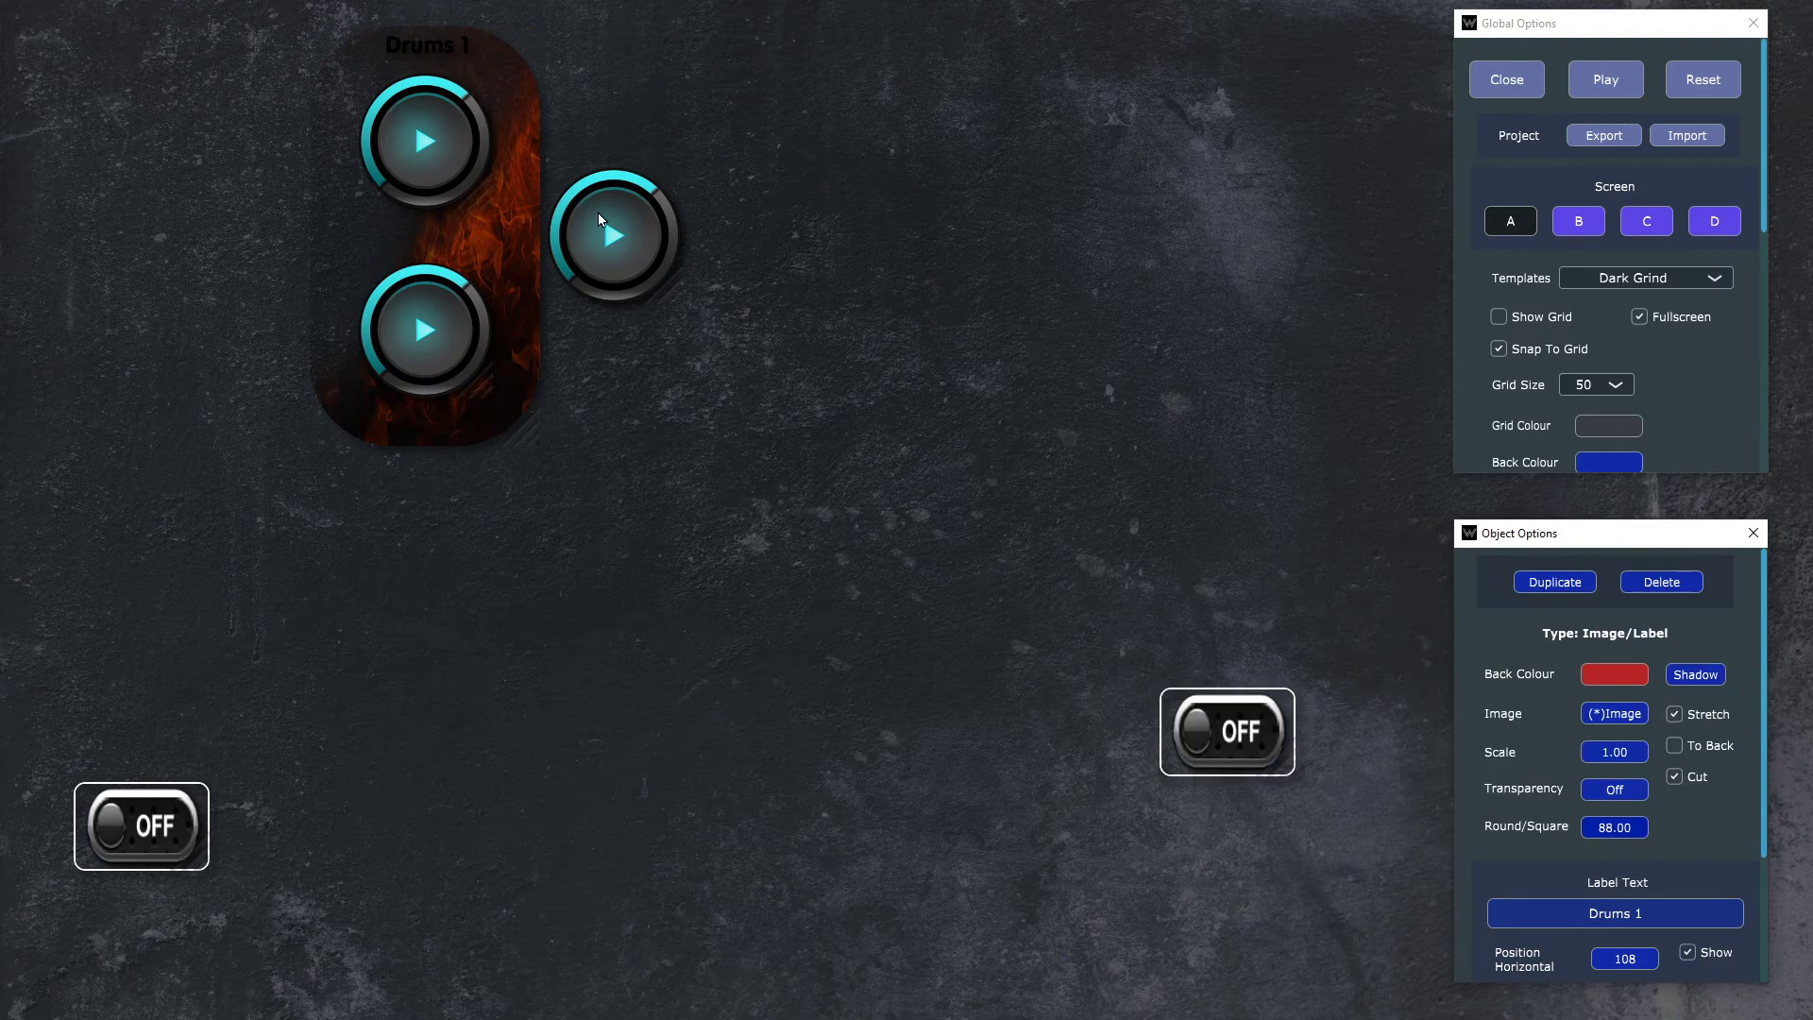
Step: Shift the separate play button further away from the Drums 1 panel and set the panel's label font colour to white (FFFFFFFF)
left_click_drag(615, 238, 676, 247)
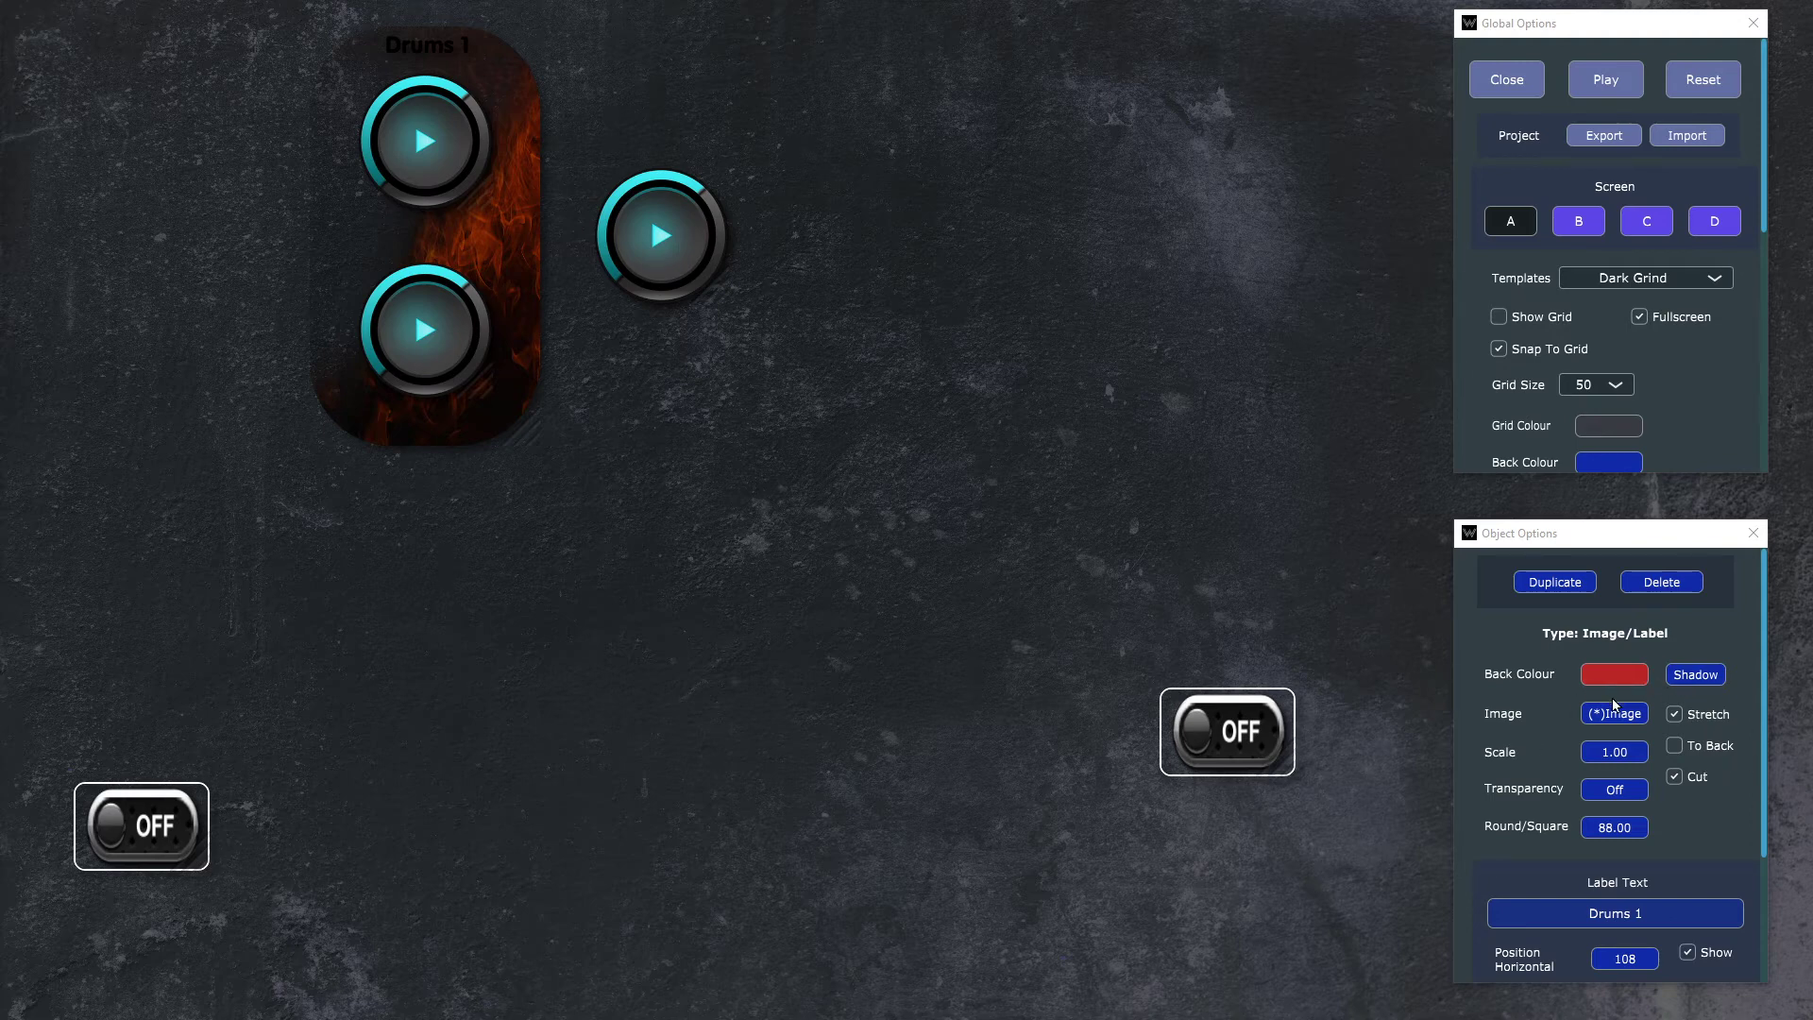
scroll(1670, 761, "down", 1)
left_click(1696, 856)
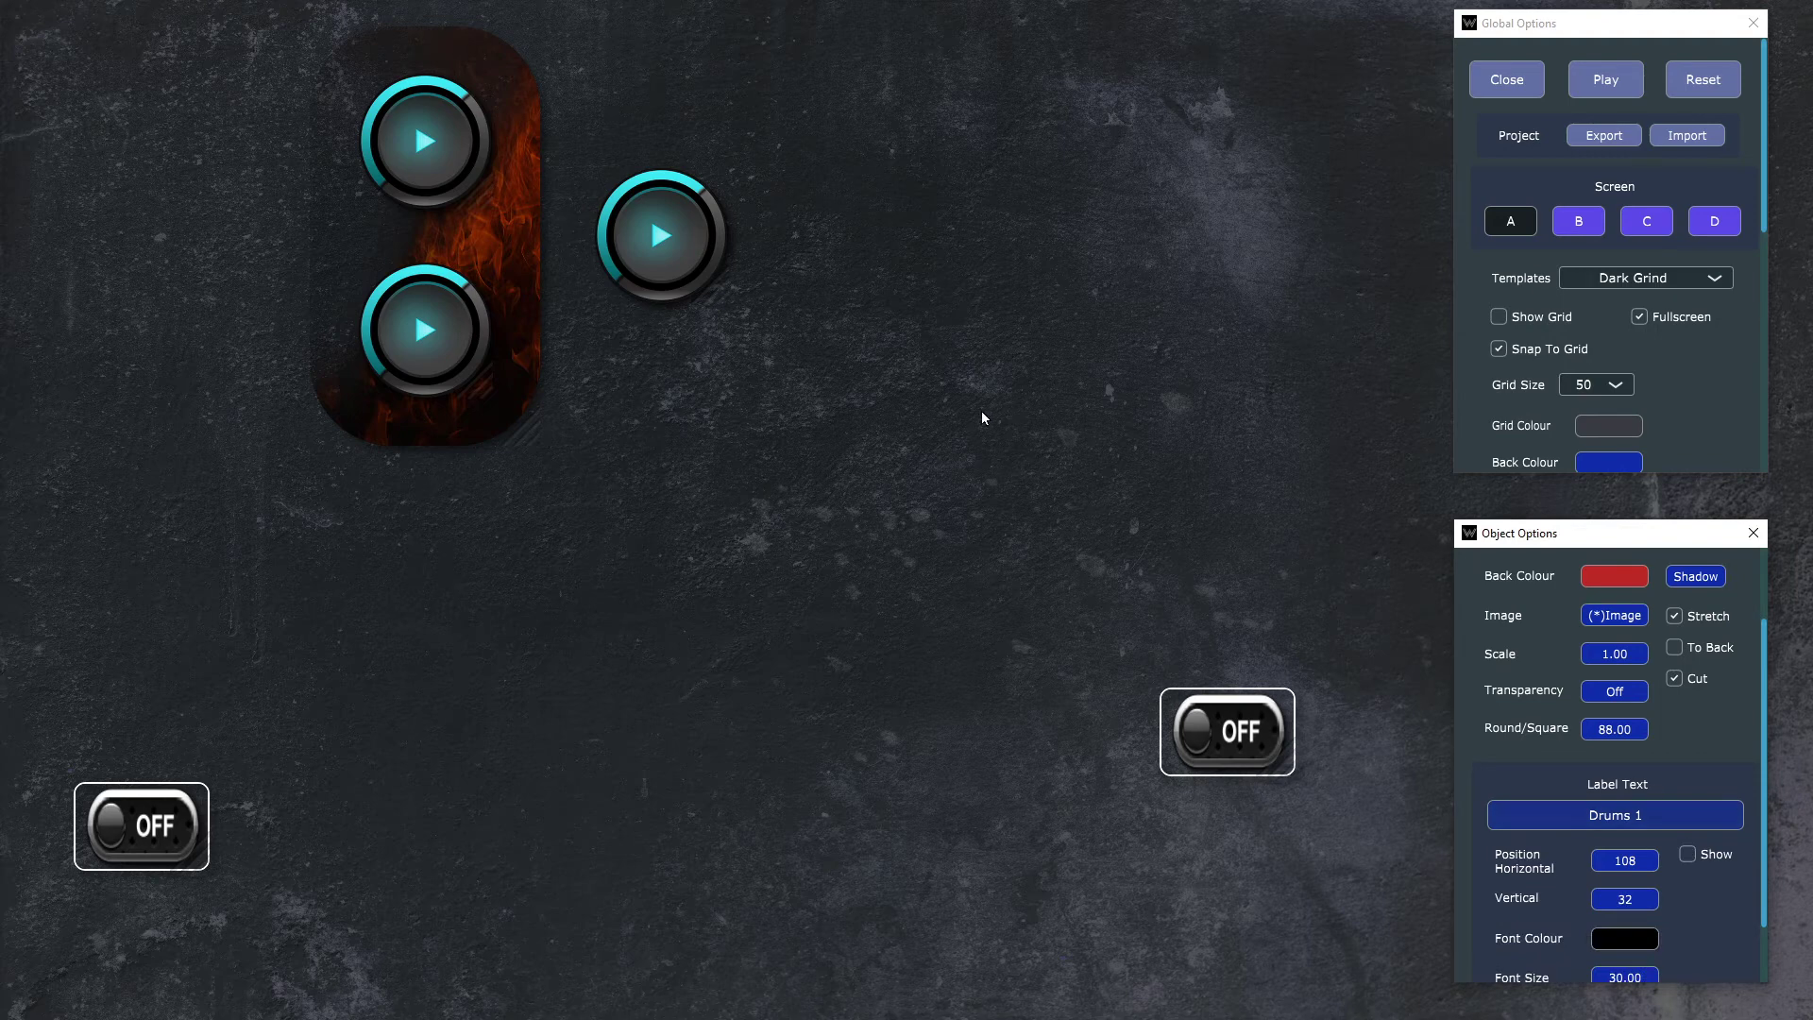
left_click(1688, 854)
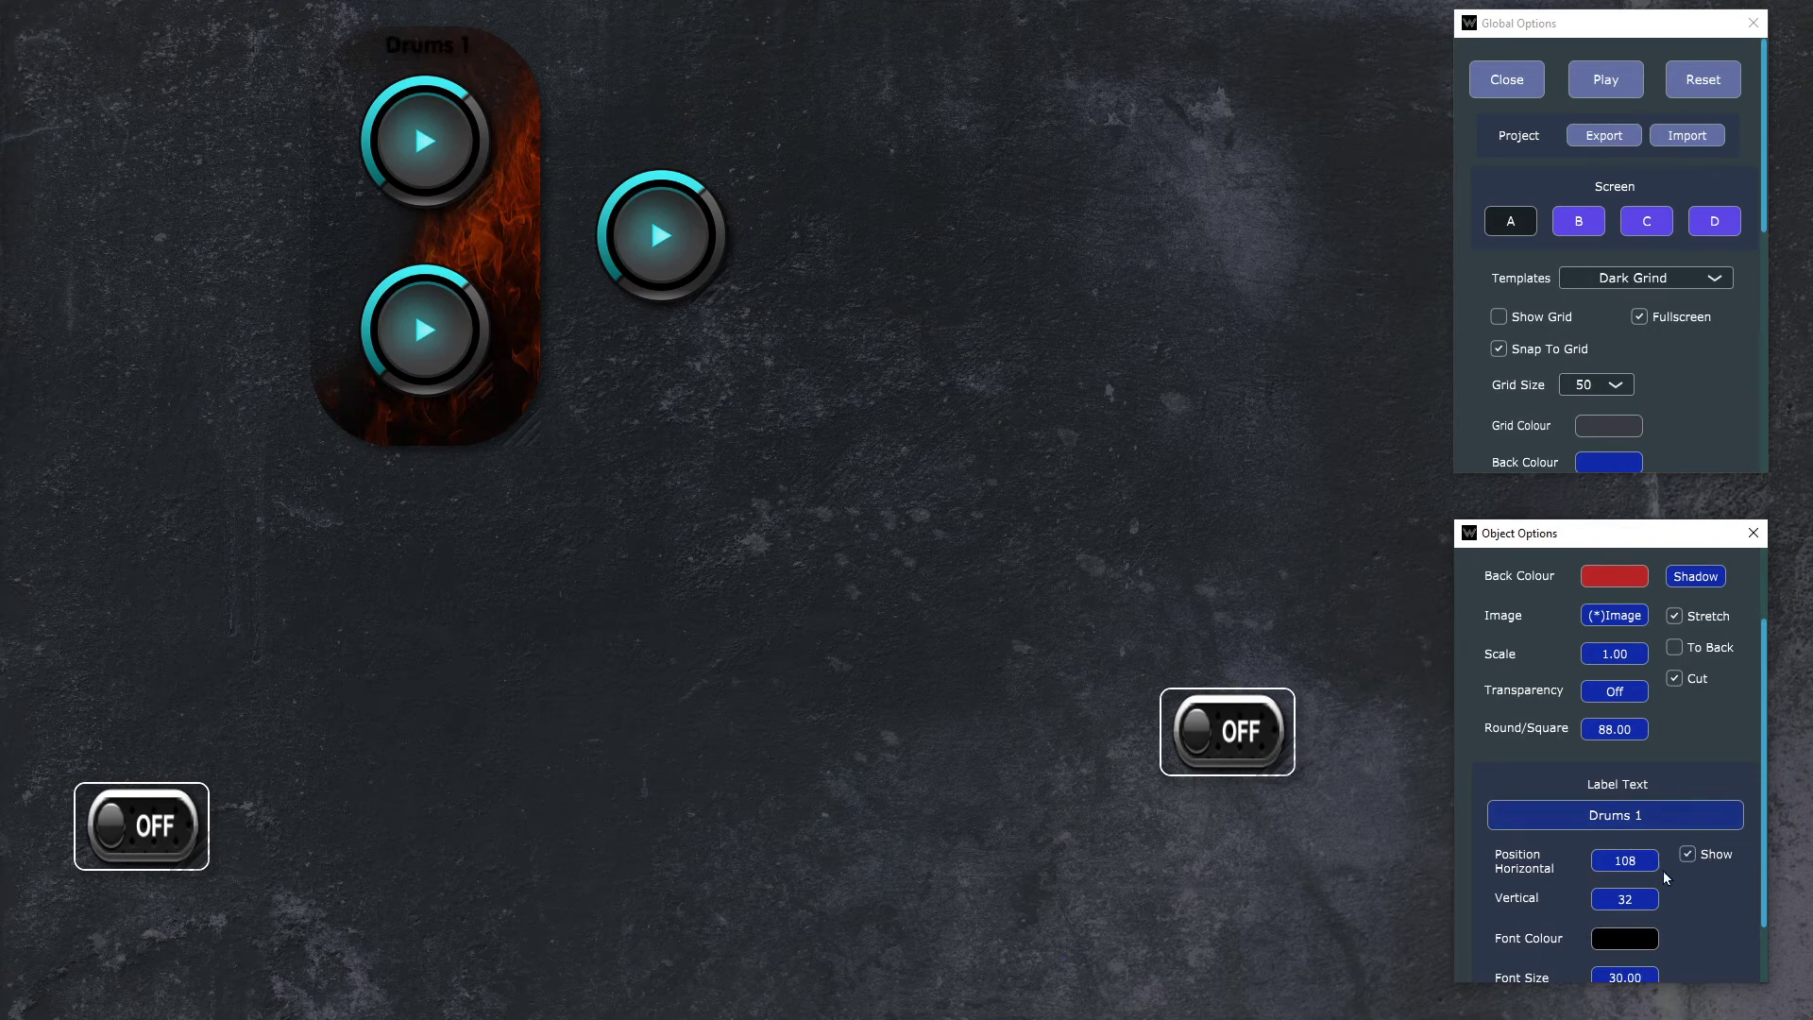
left_click(1623, 942)
left_click_drag(1252, 648, 1028, 493)
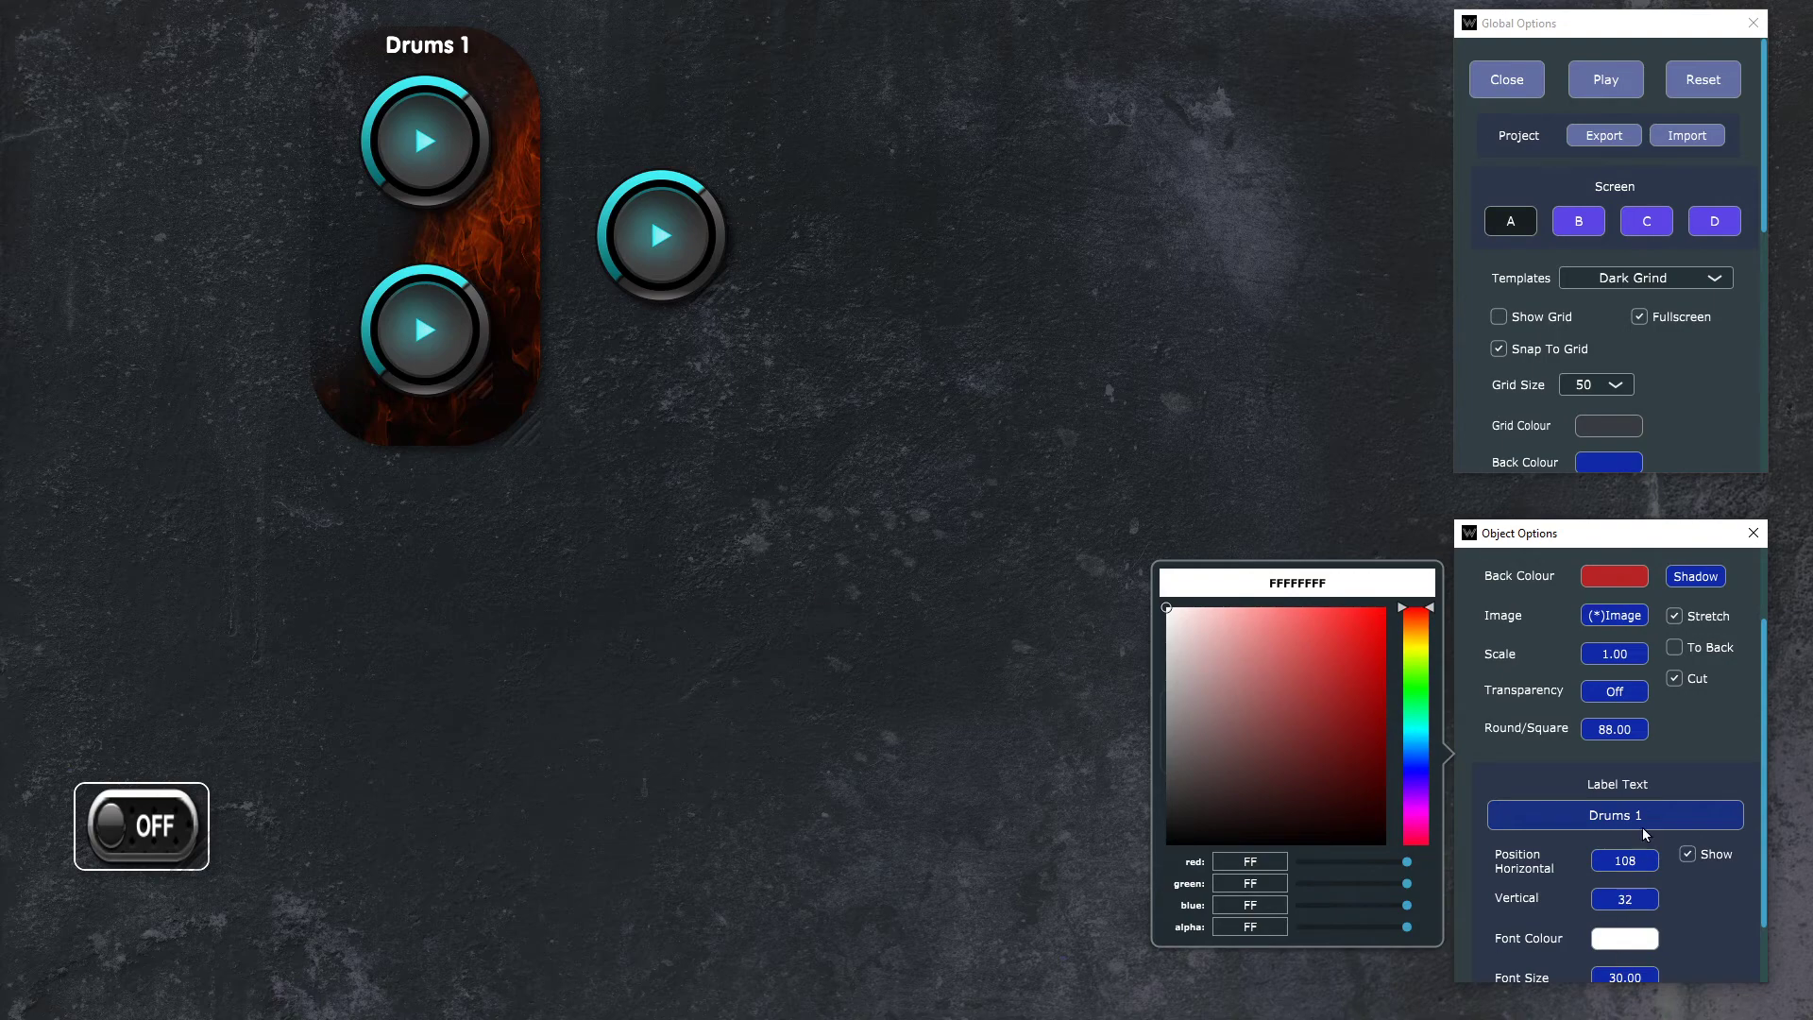
left_click(1707, 744)
Step: Test the upper drum play button and the OFF screen-switching button outside the editor, and return to the editor
key("Escape")
left_click(423, 151)
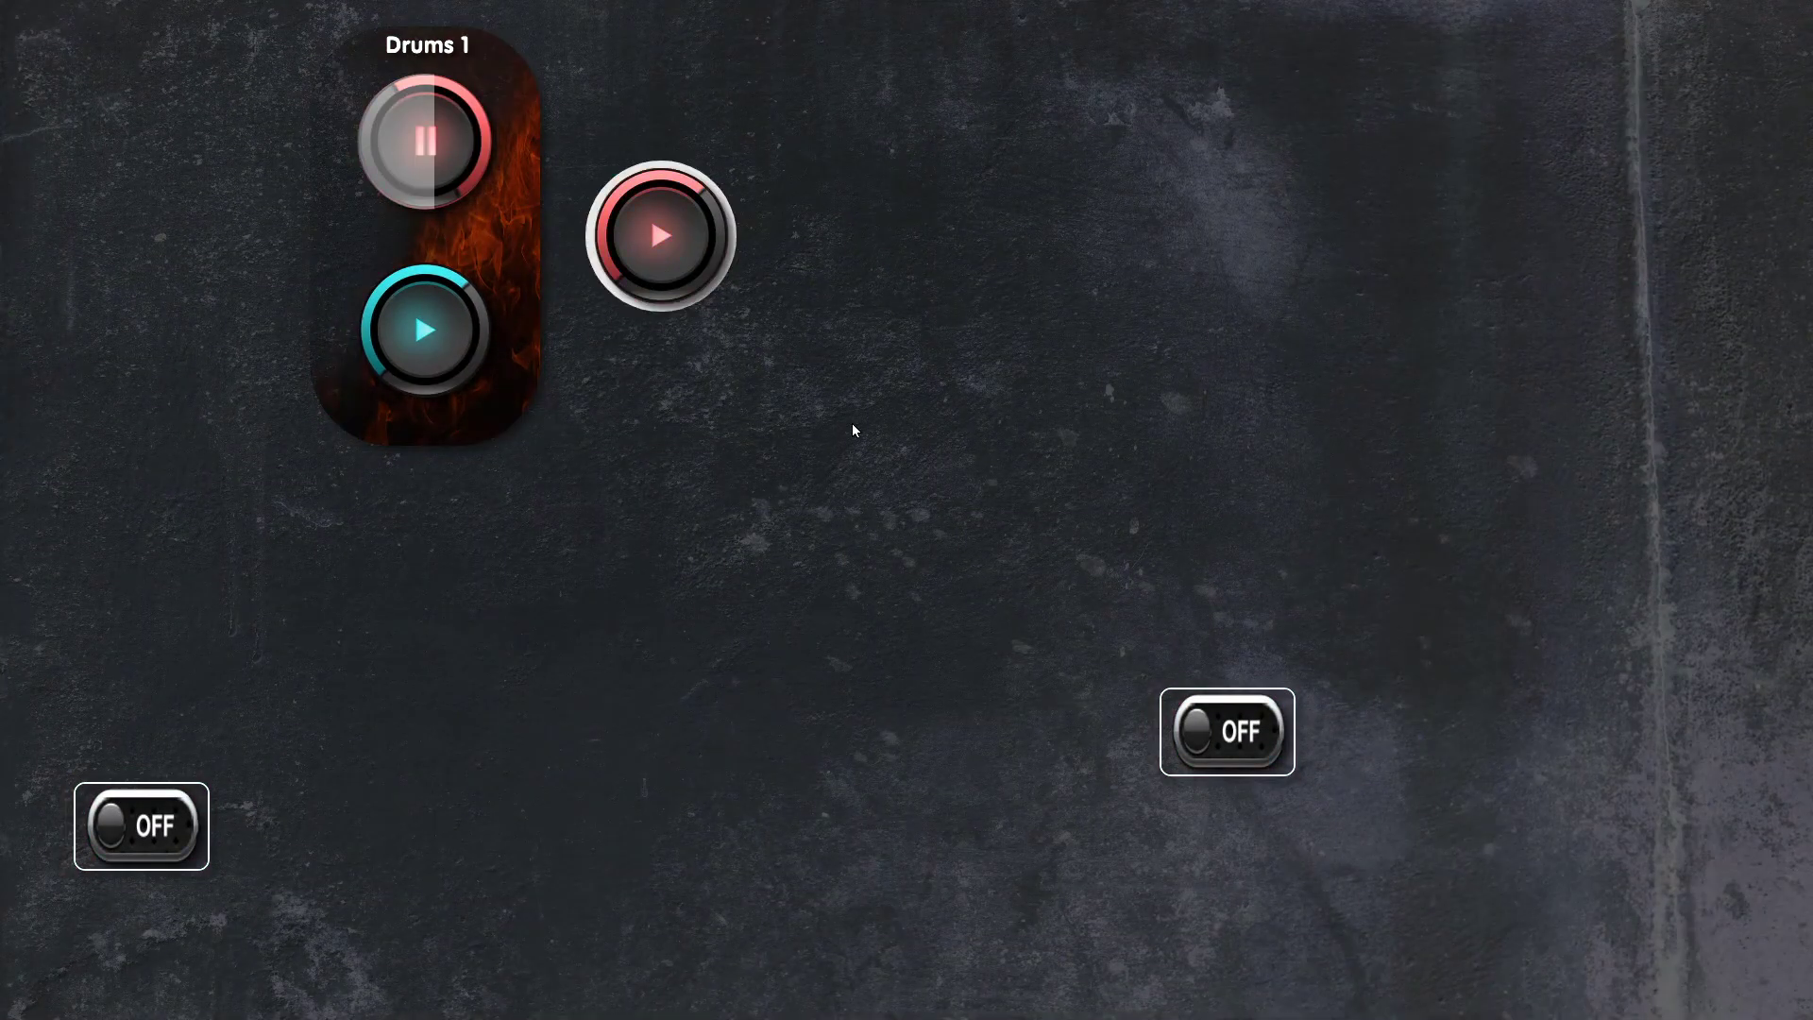
left_click(1214, 742)
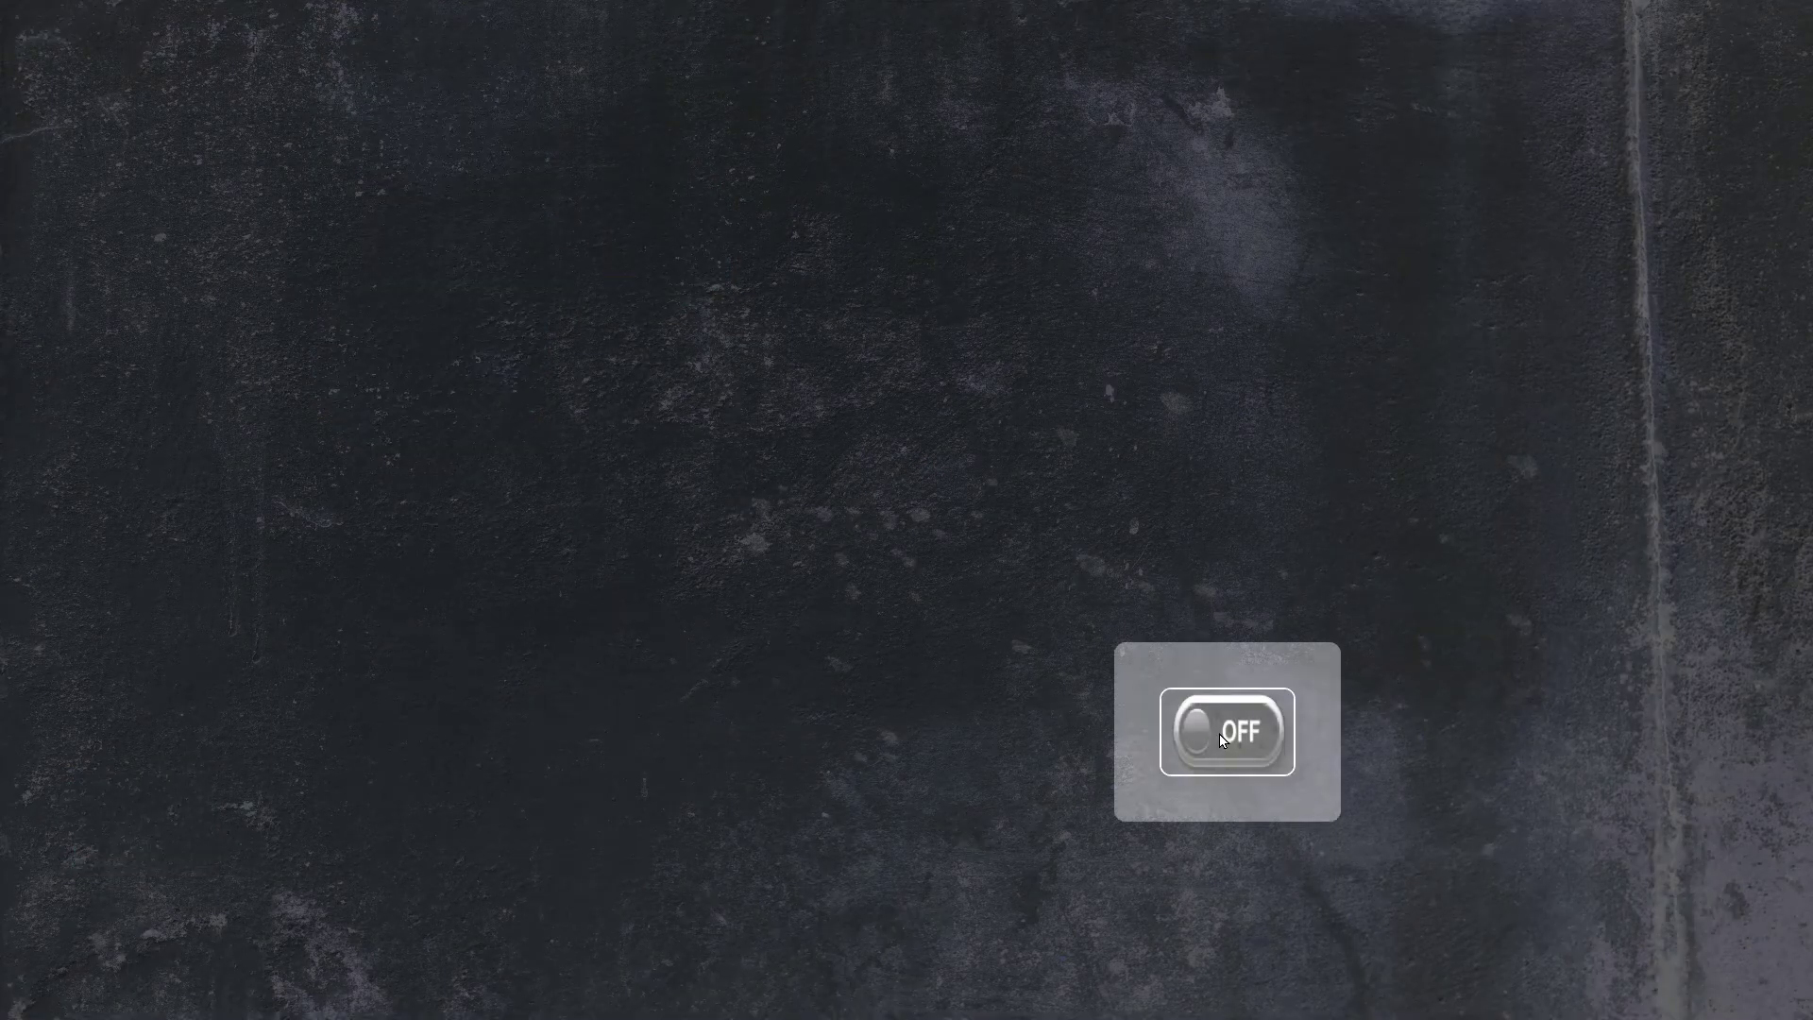
left_click(1241, 740)
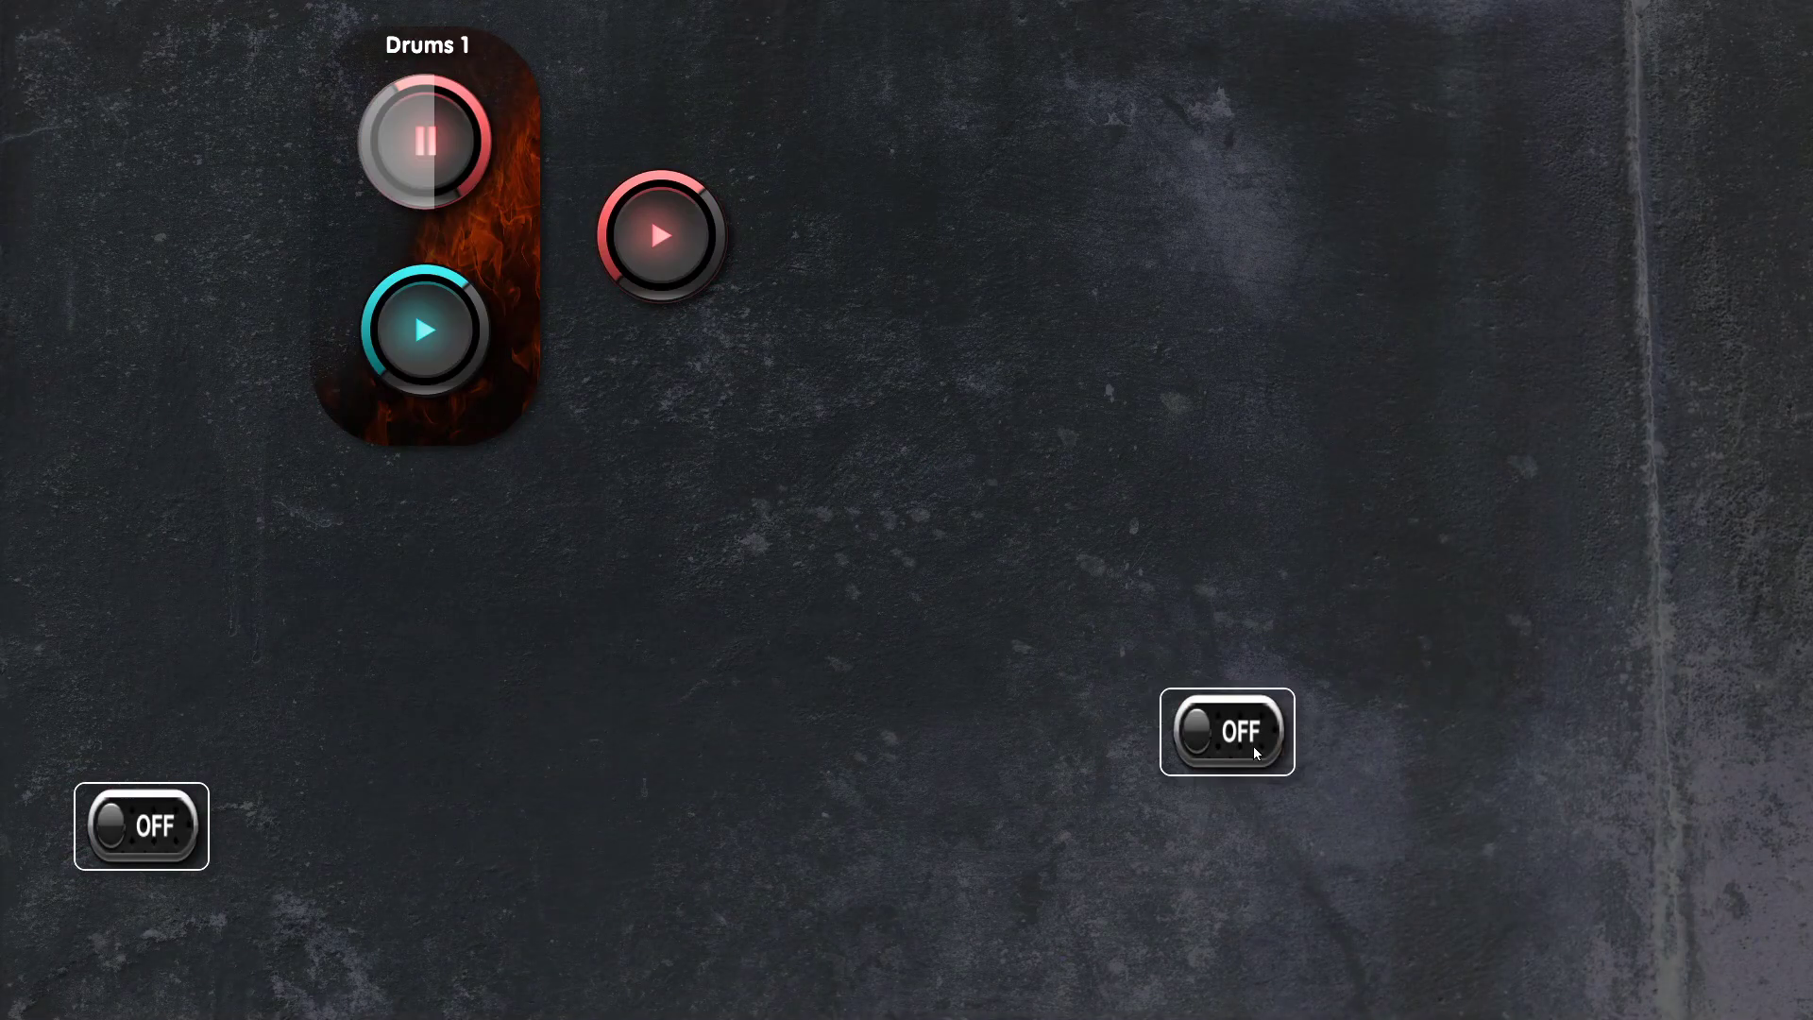
left_click(1254, 746)
left_click(1254, 746)
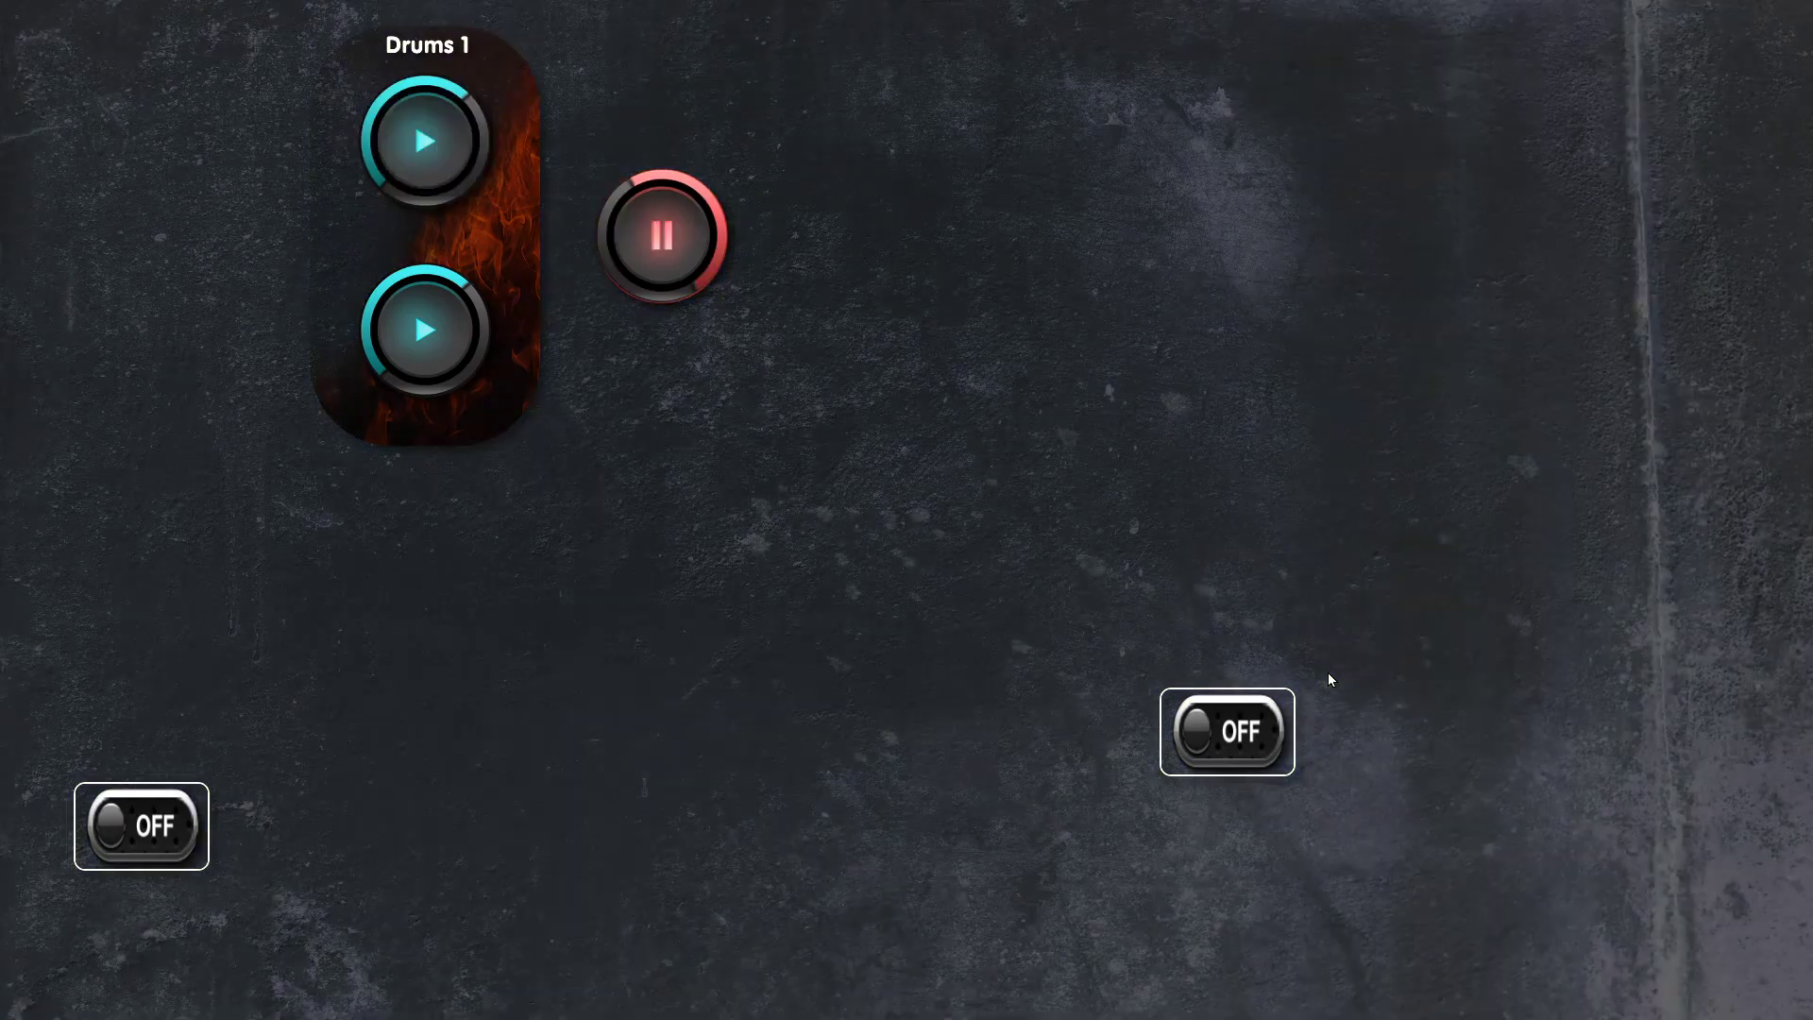
key("Escape")
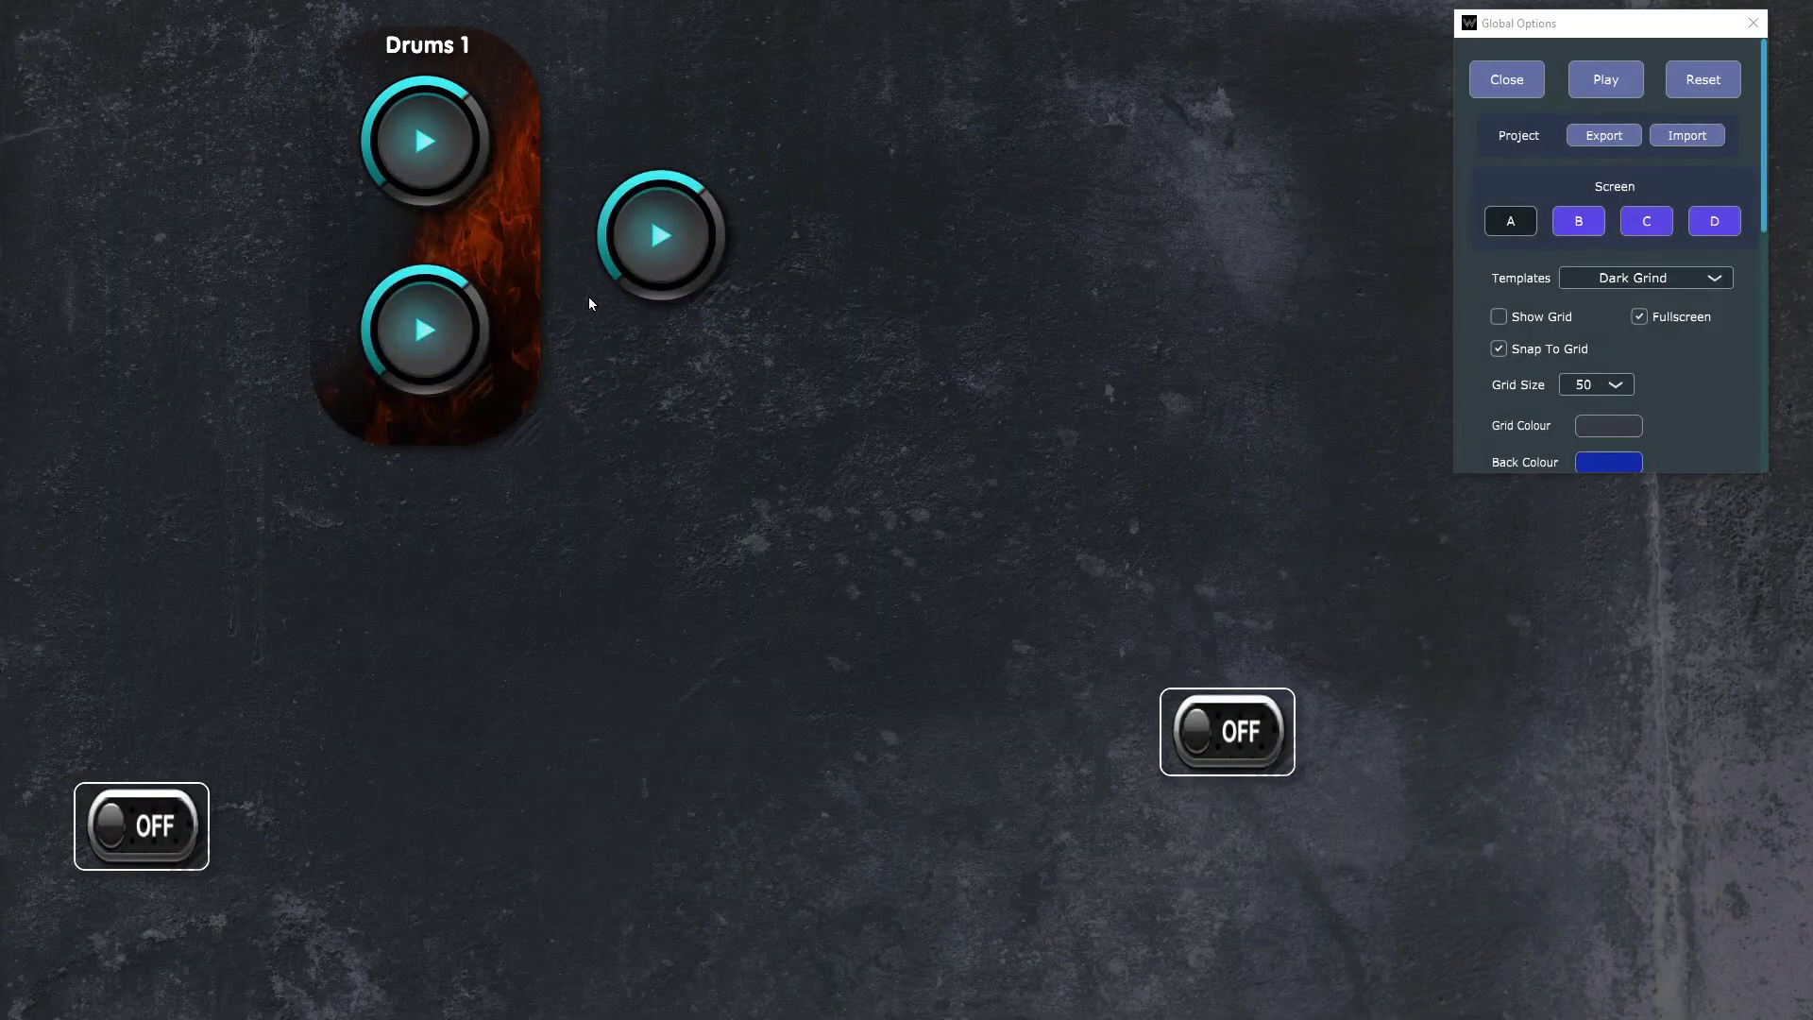
Step: Add a second image panel with the Drums 1 panel's appearance and place it in the lower middle of the canvas
left_click(529, 269)
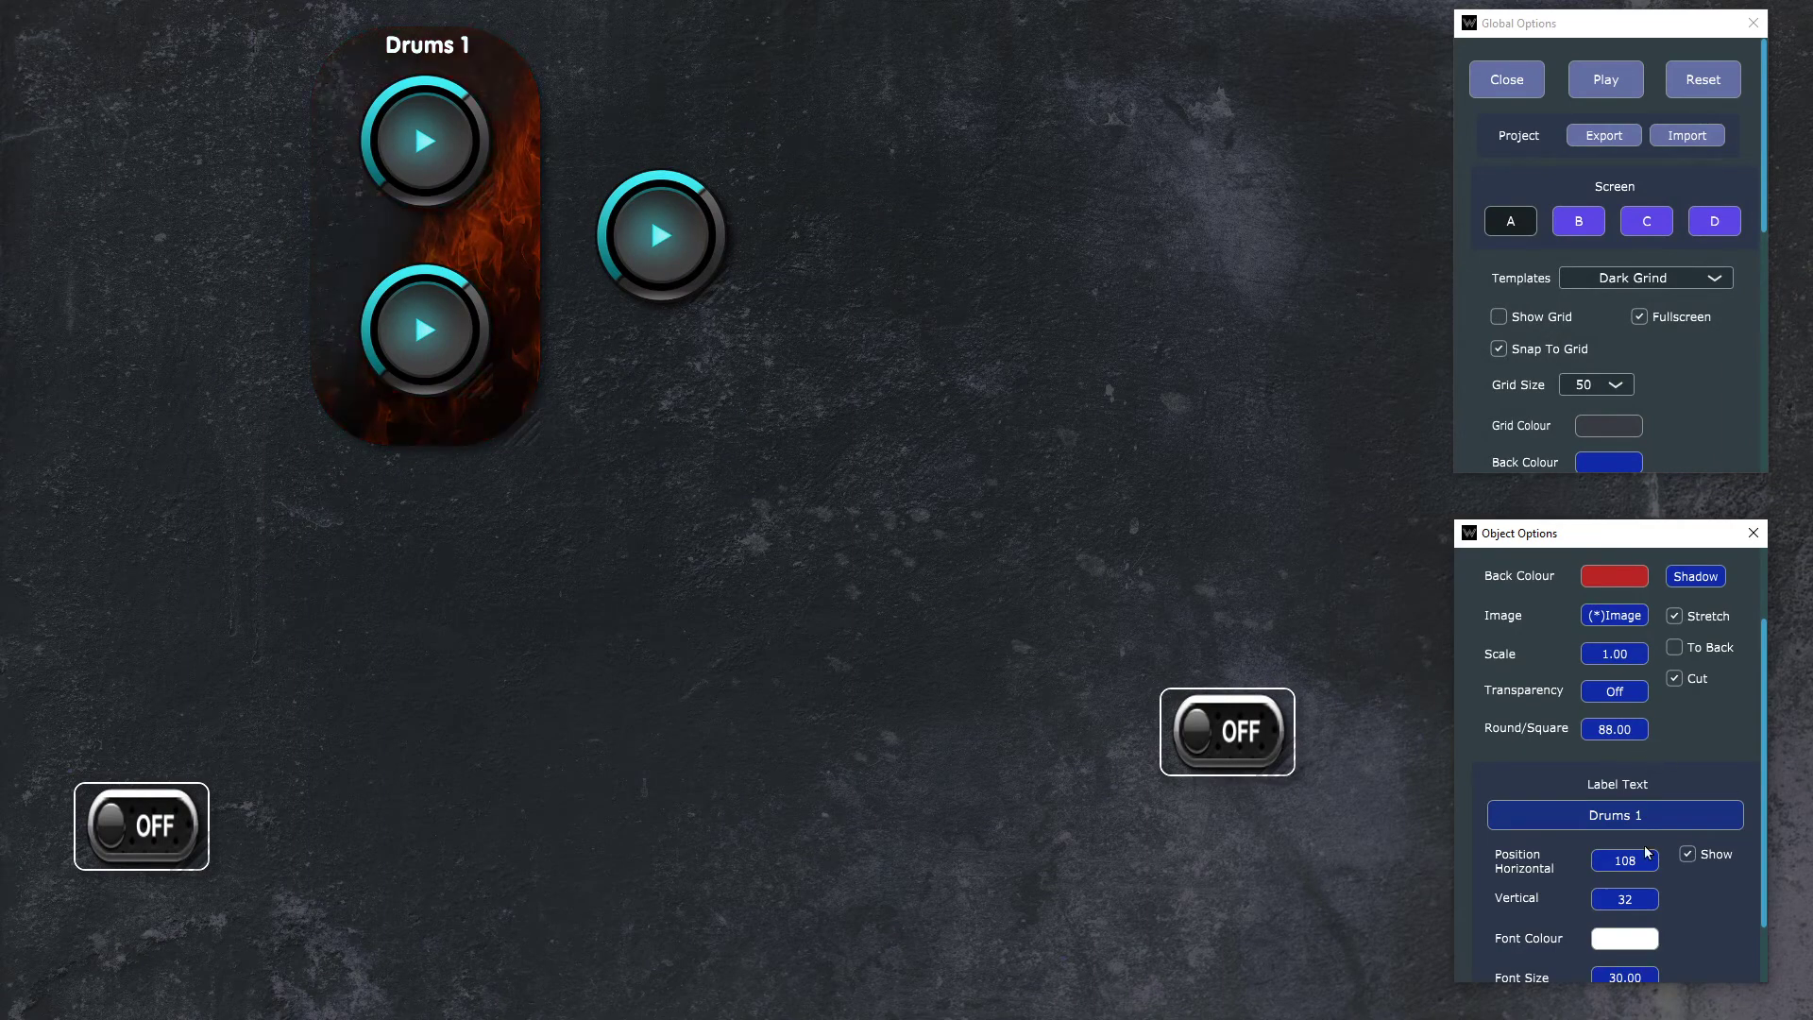
scroll(1694, 709, "down", 1)
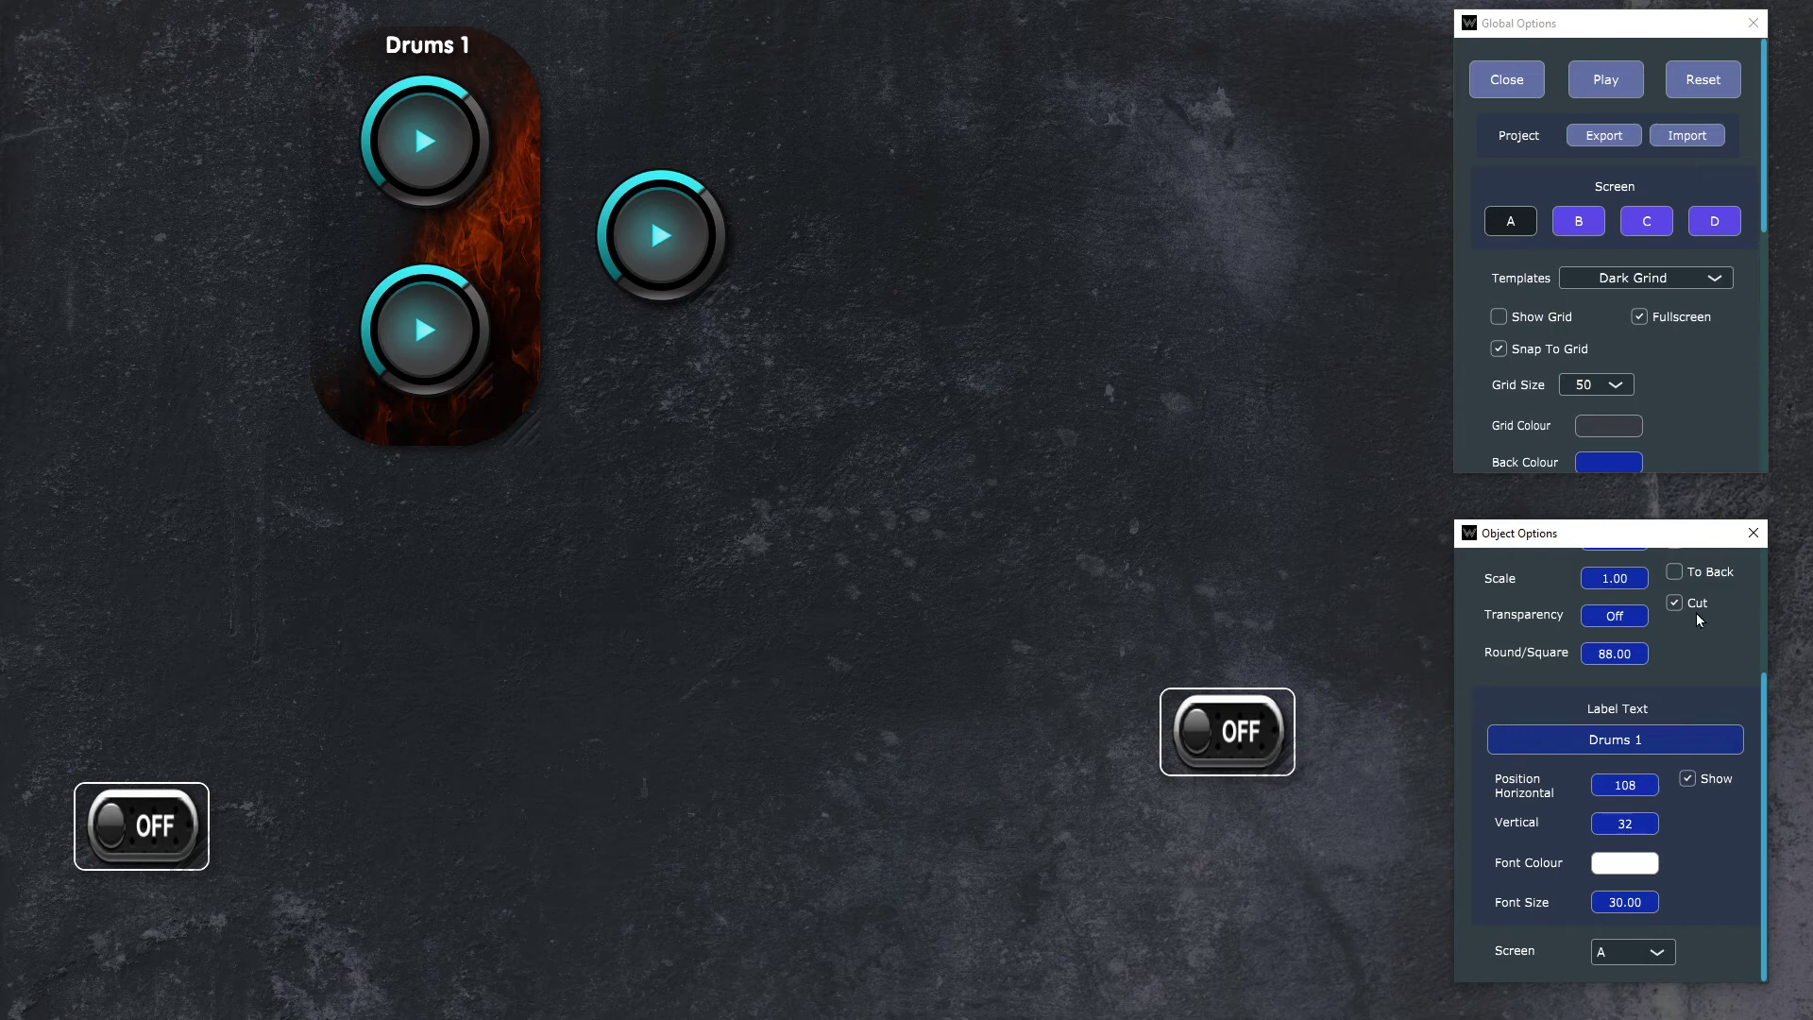
scroll(1522, 691, "up", 3)
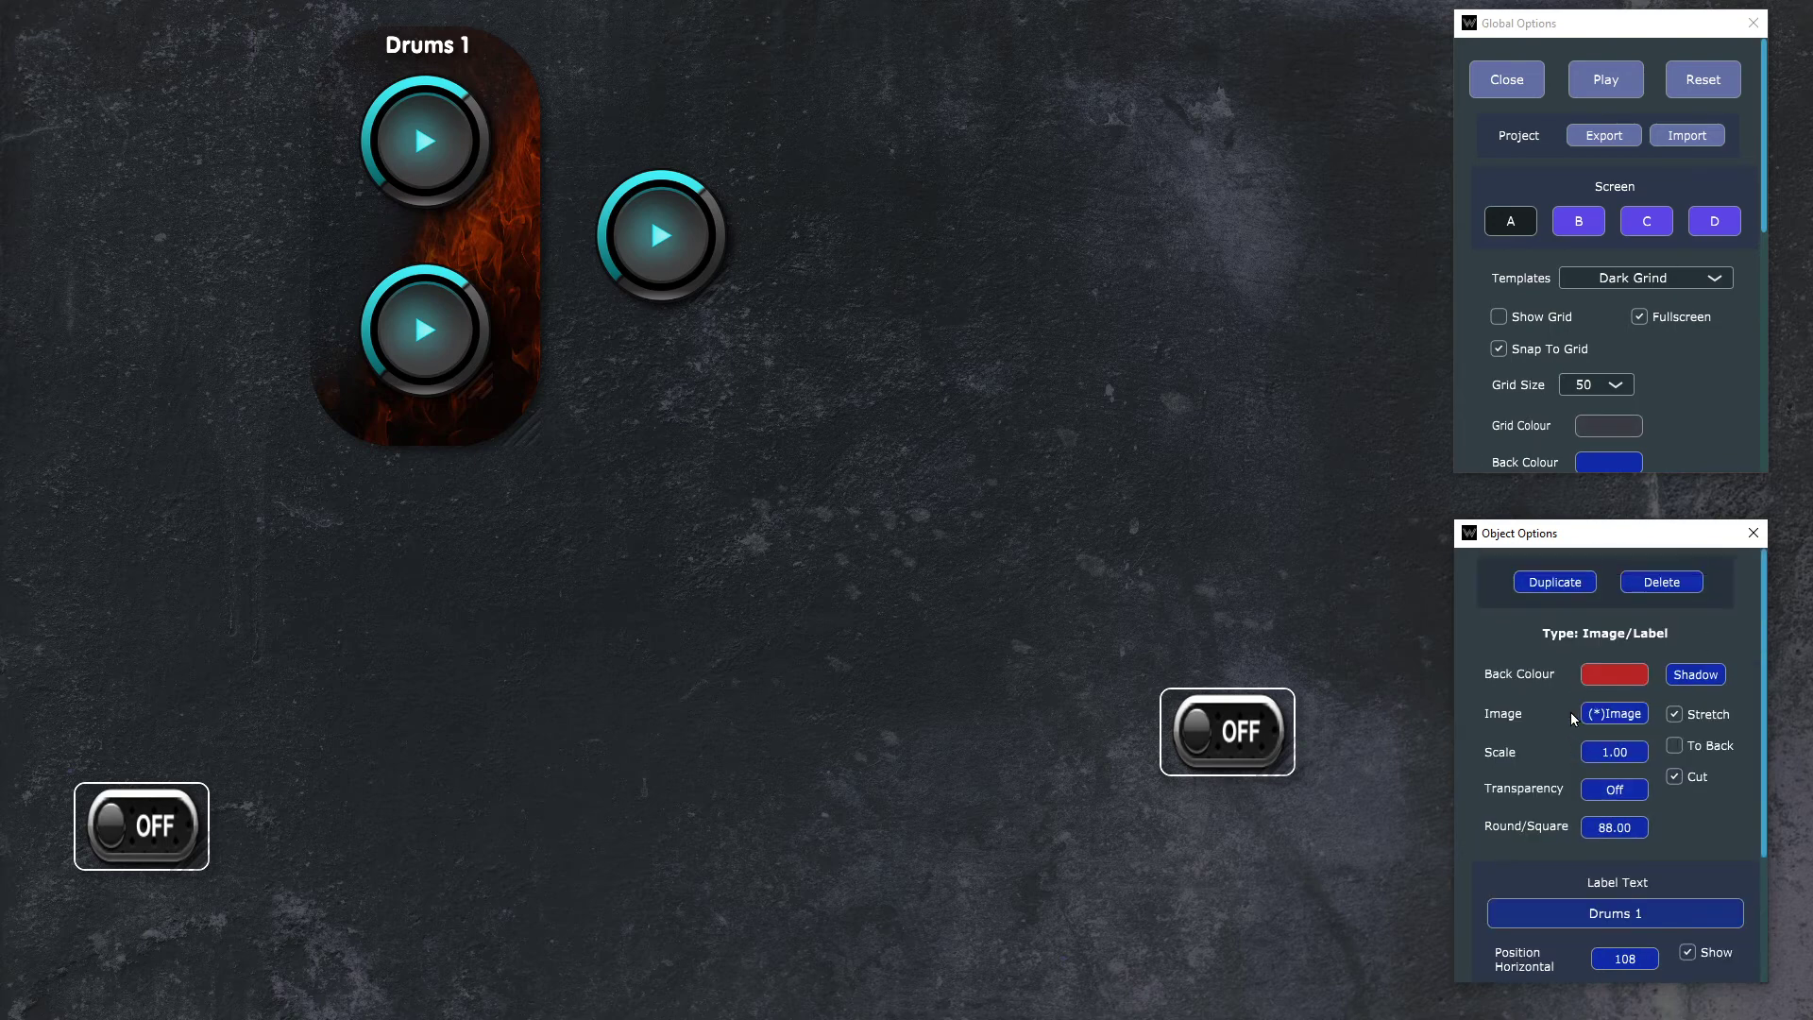
left_click(887, 179)
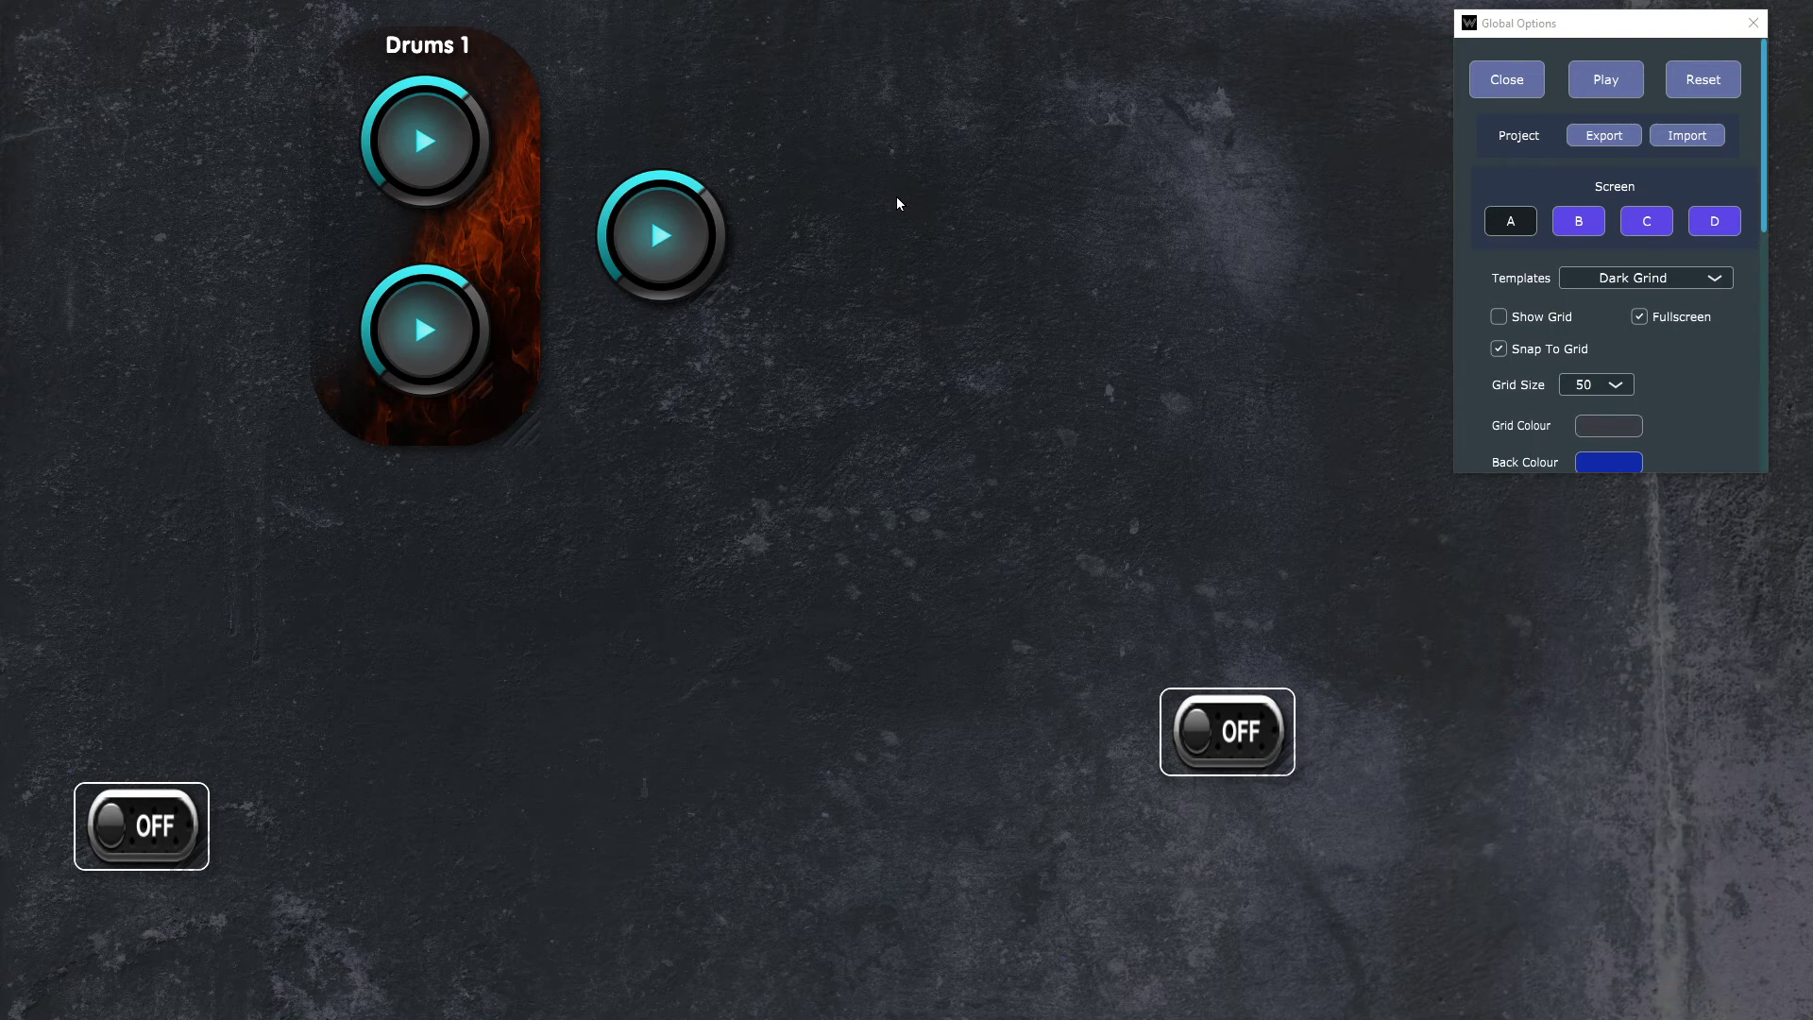
right_click(897, 196)
left_click(964, 264)
left_click_drag(965, 264, 863, 612)
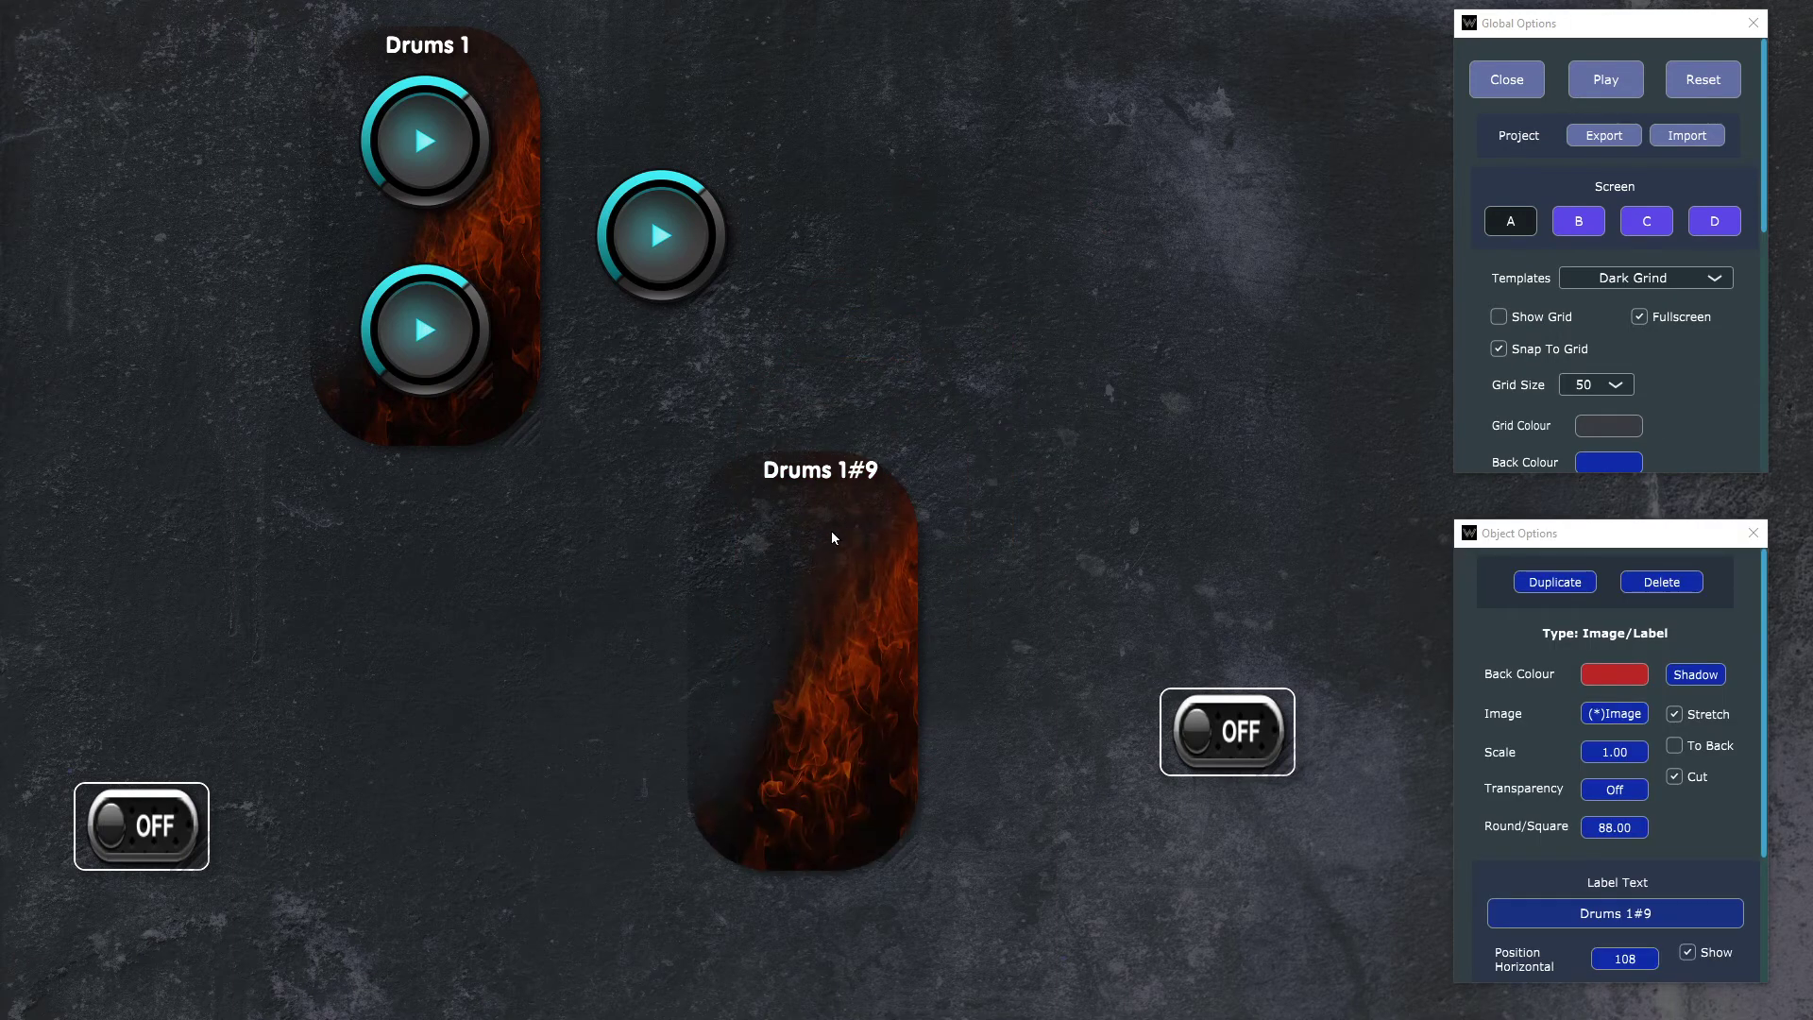
Step: Hide the new panel's label text and remove its fire background image
left_click(1716, 675)
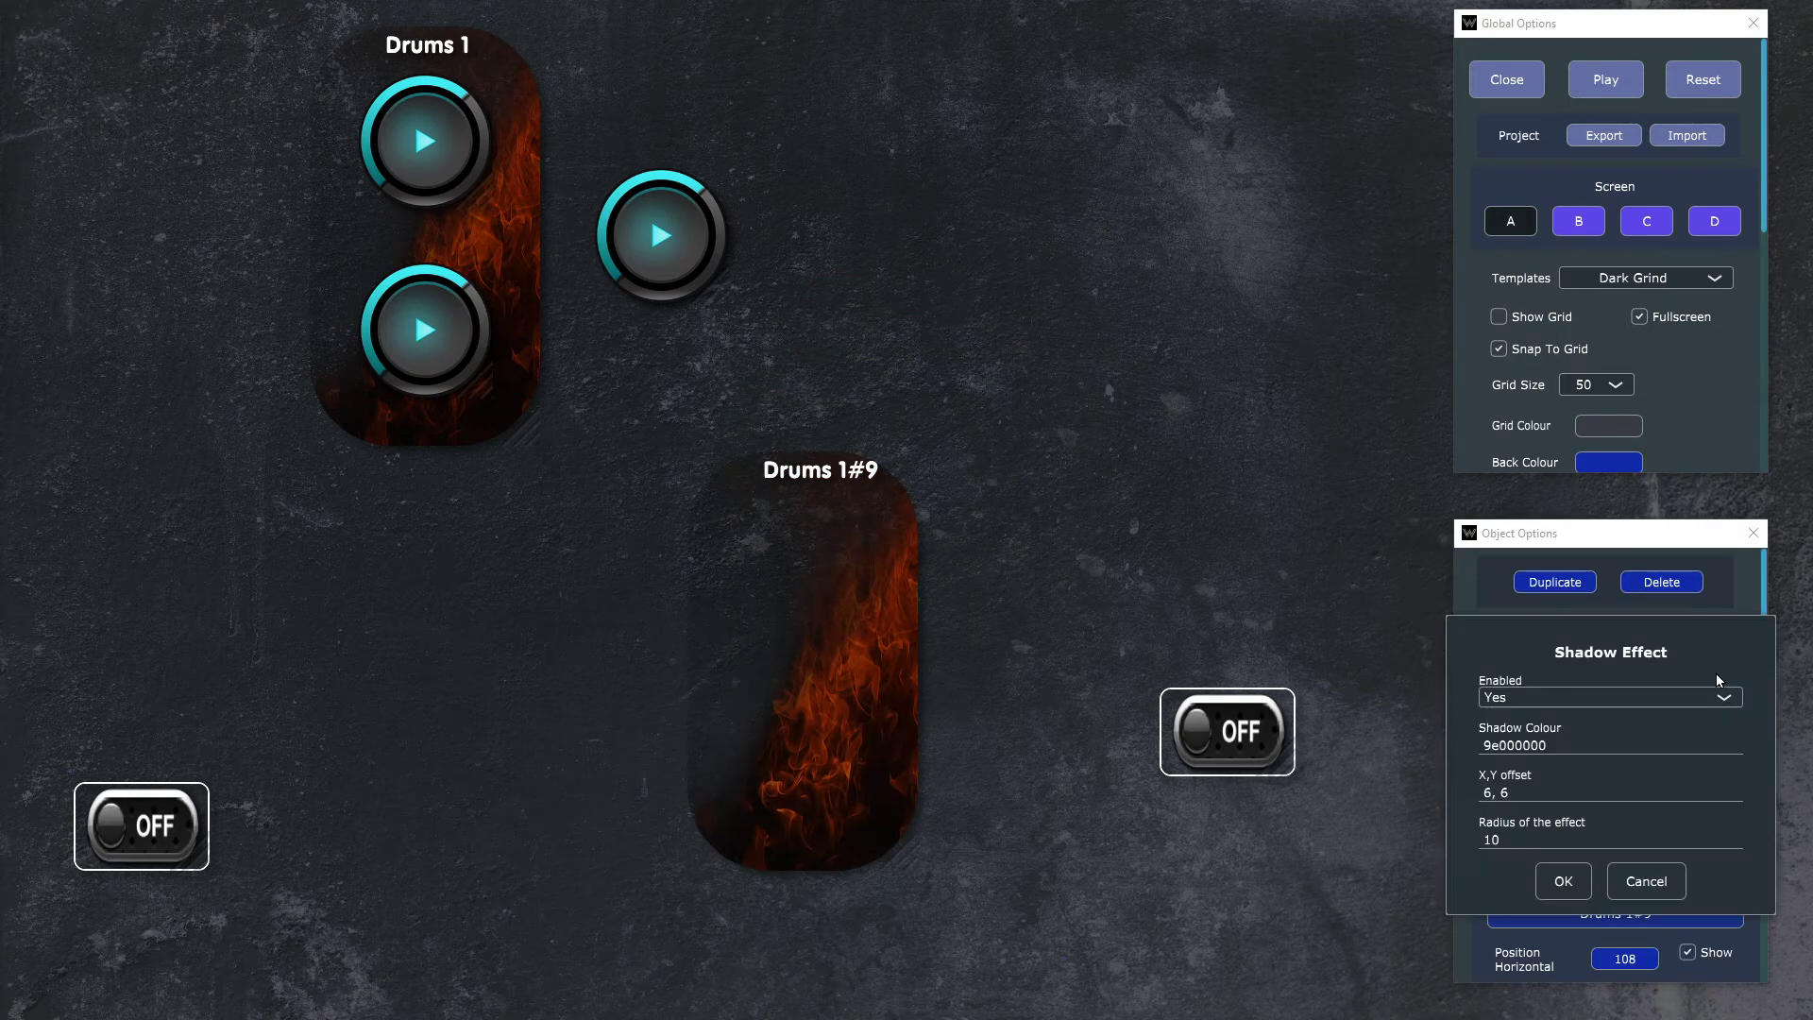
left_click(1625, 921)
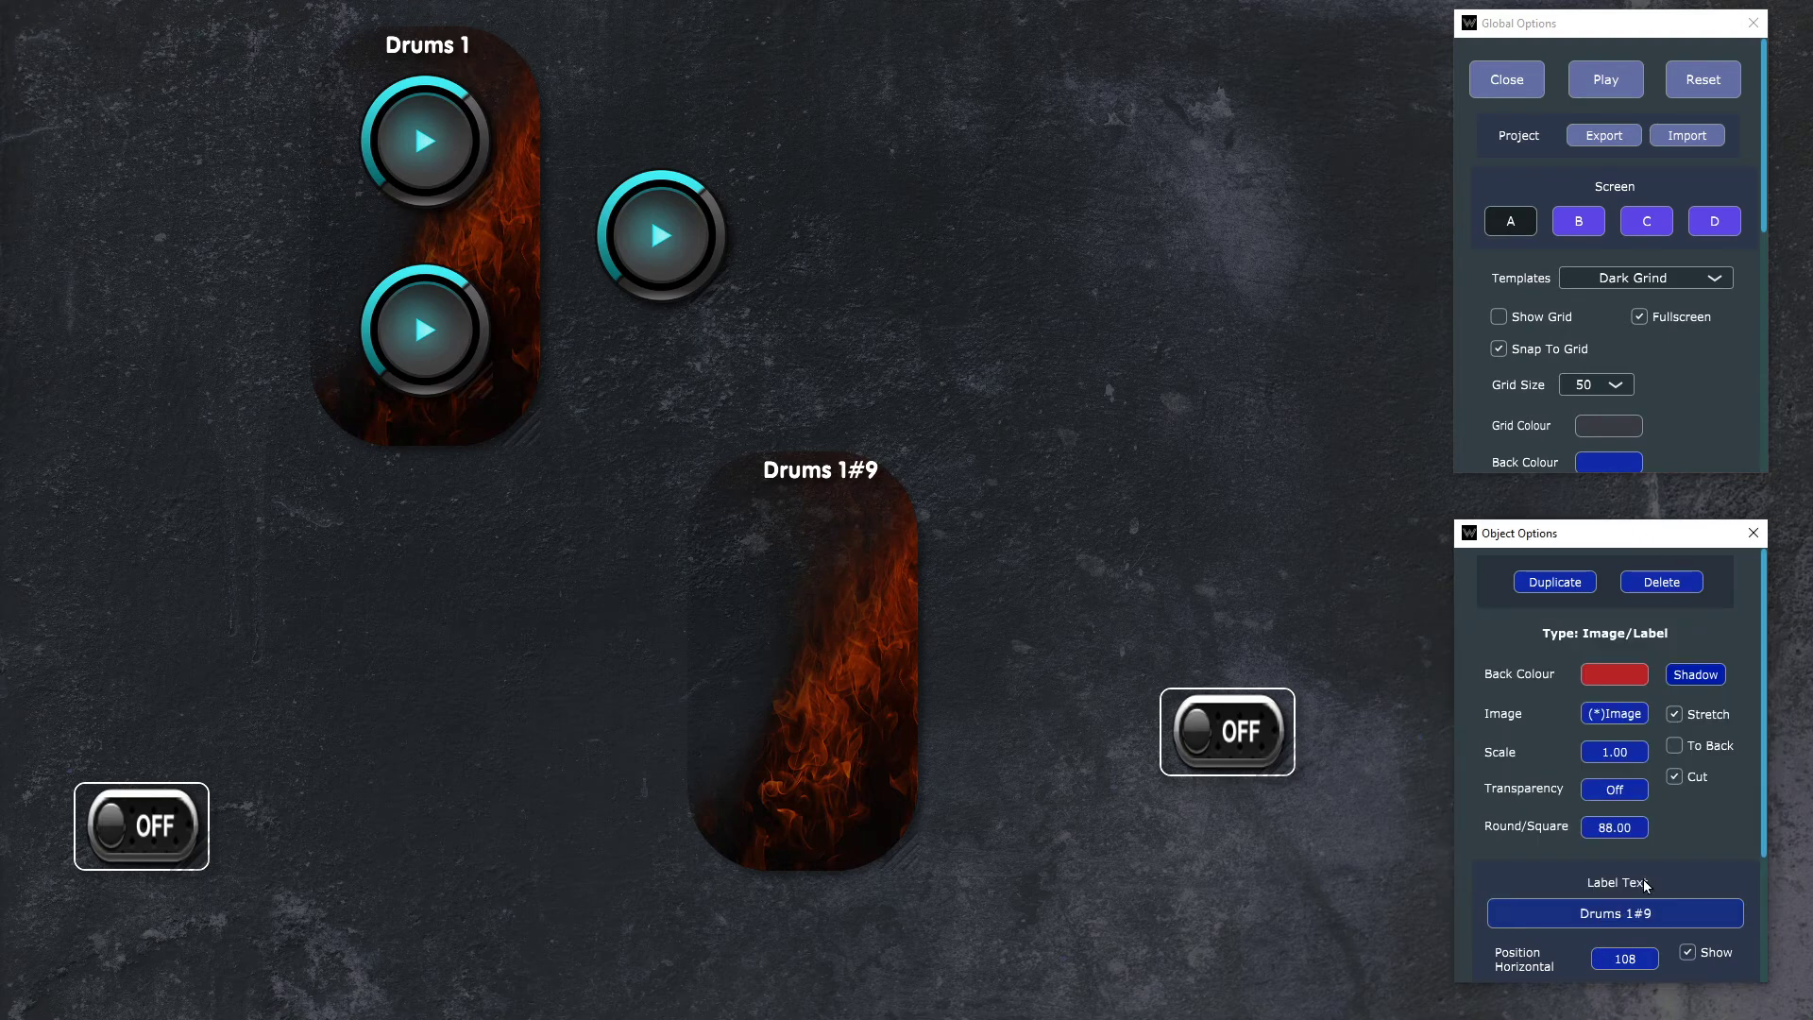
left_click(1712, 953)
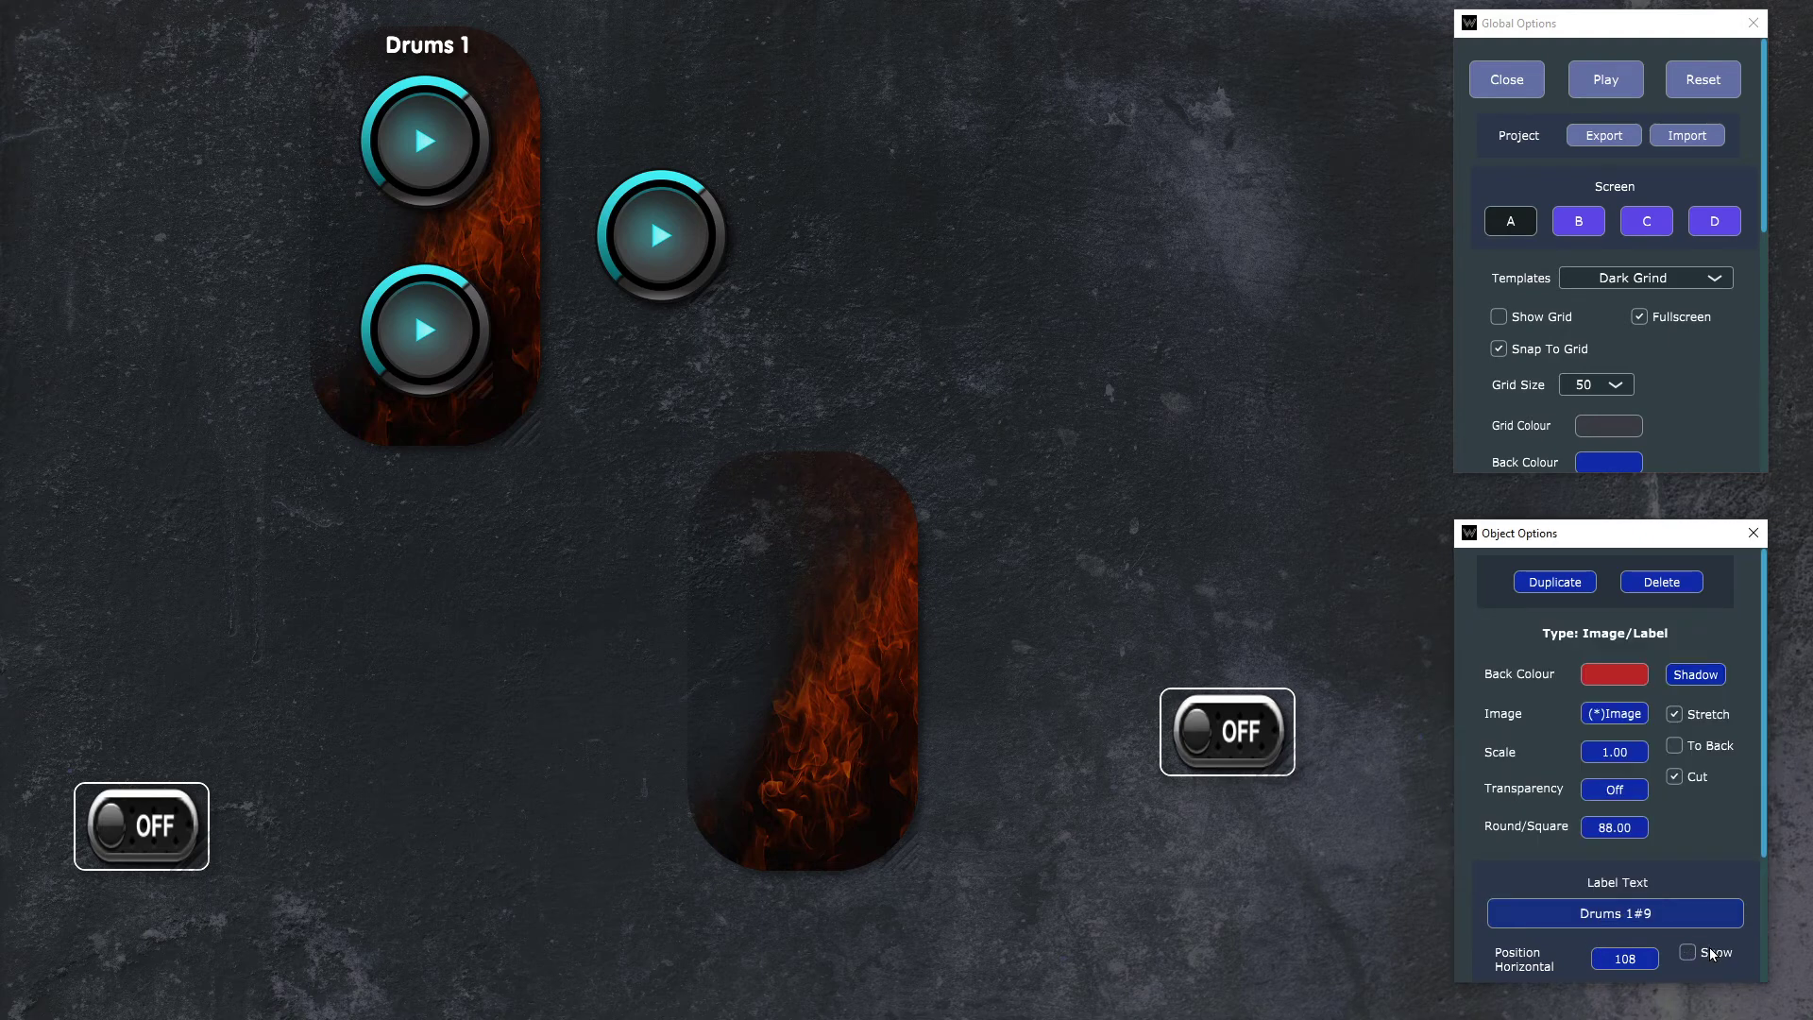
left_click(1620, 714)
left_click(1630, 722)
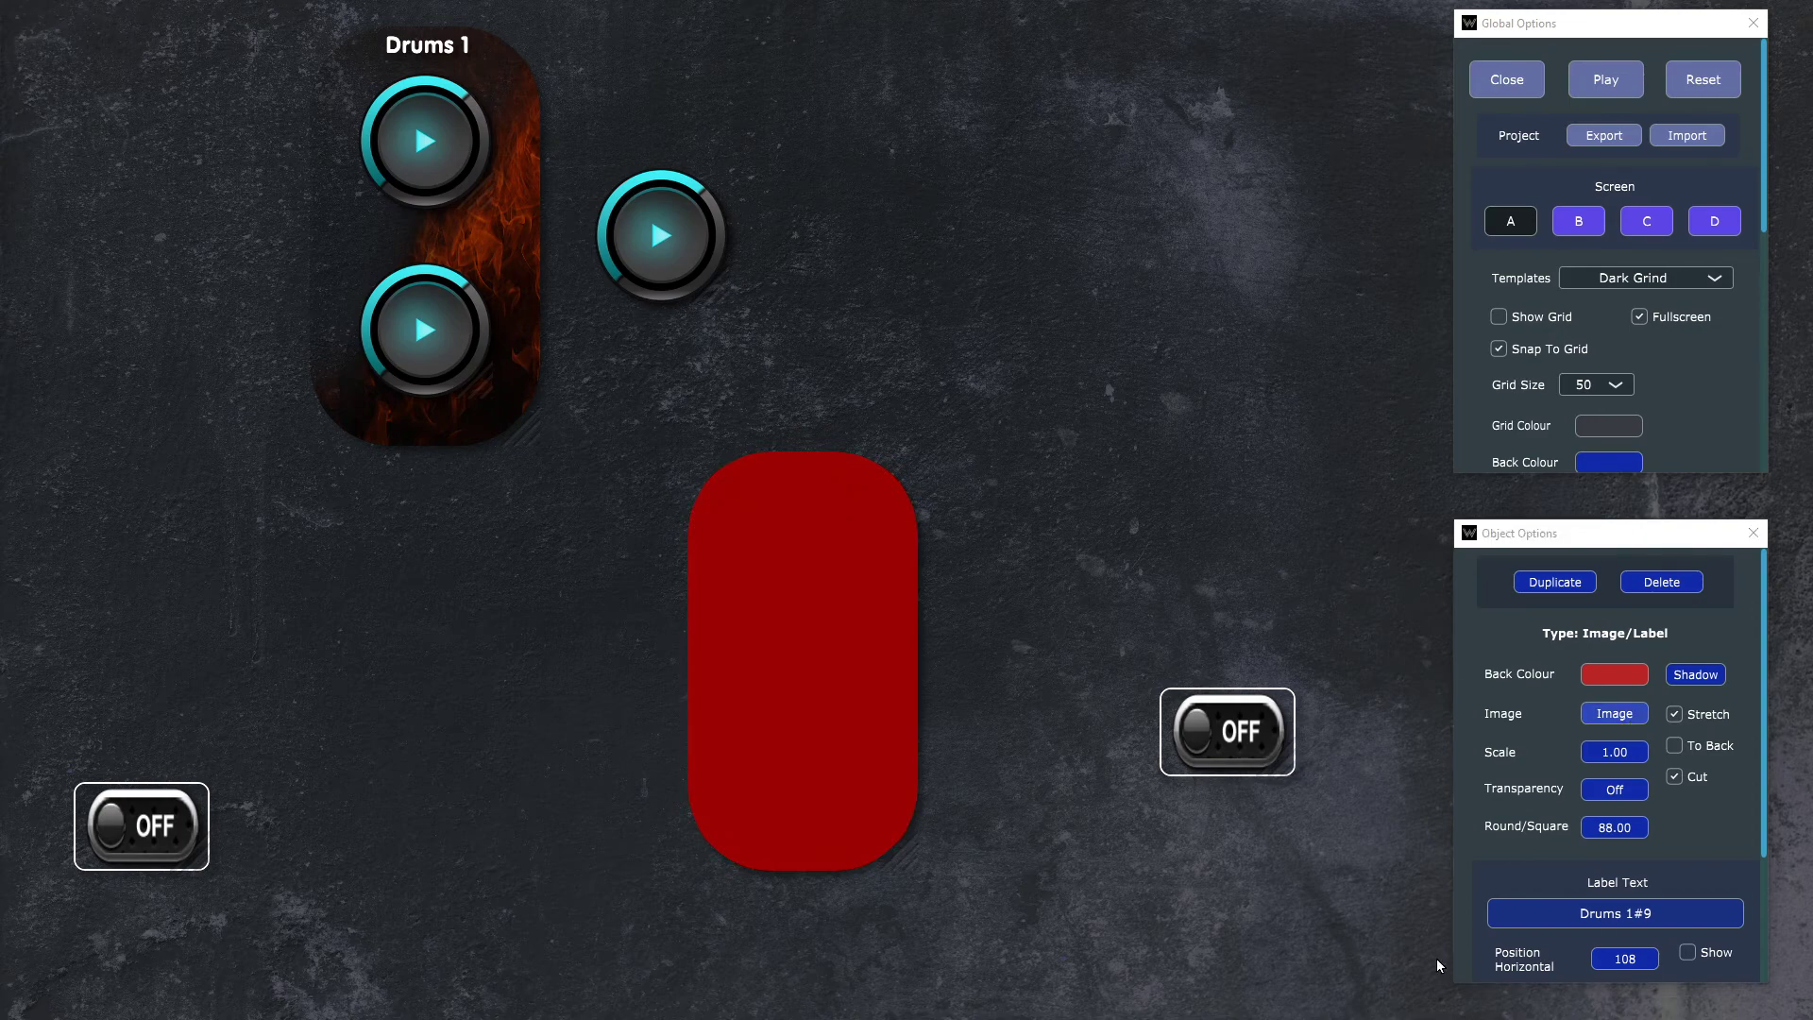
Step: Load Handle 2 Left.png from the Others image folder as the new panel's background image
left_click(939, 308)
left_click(246, 63)
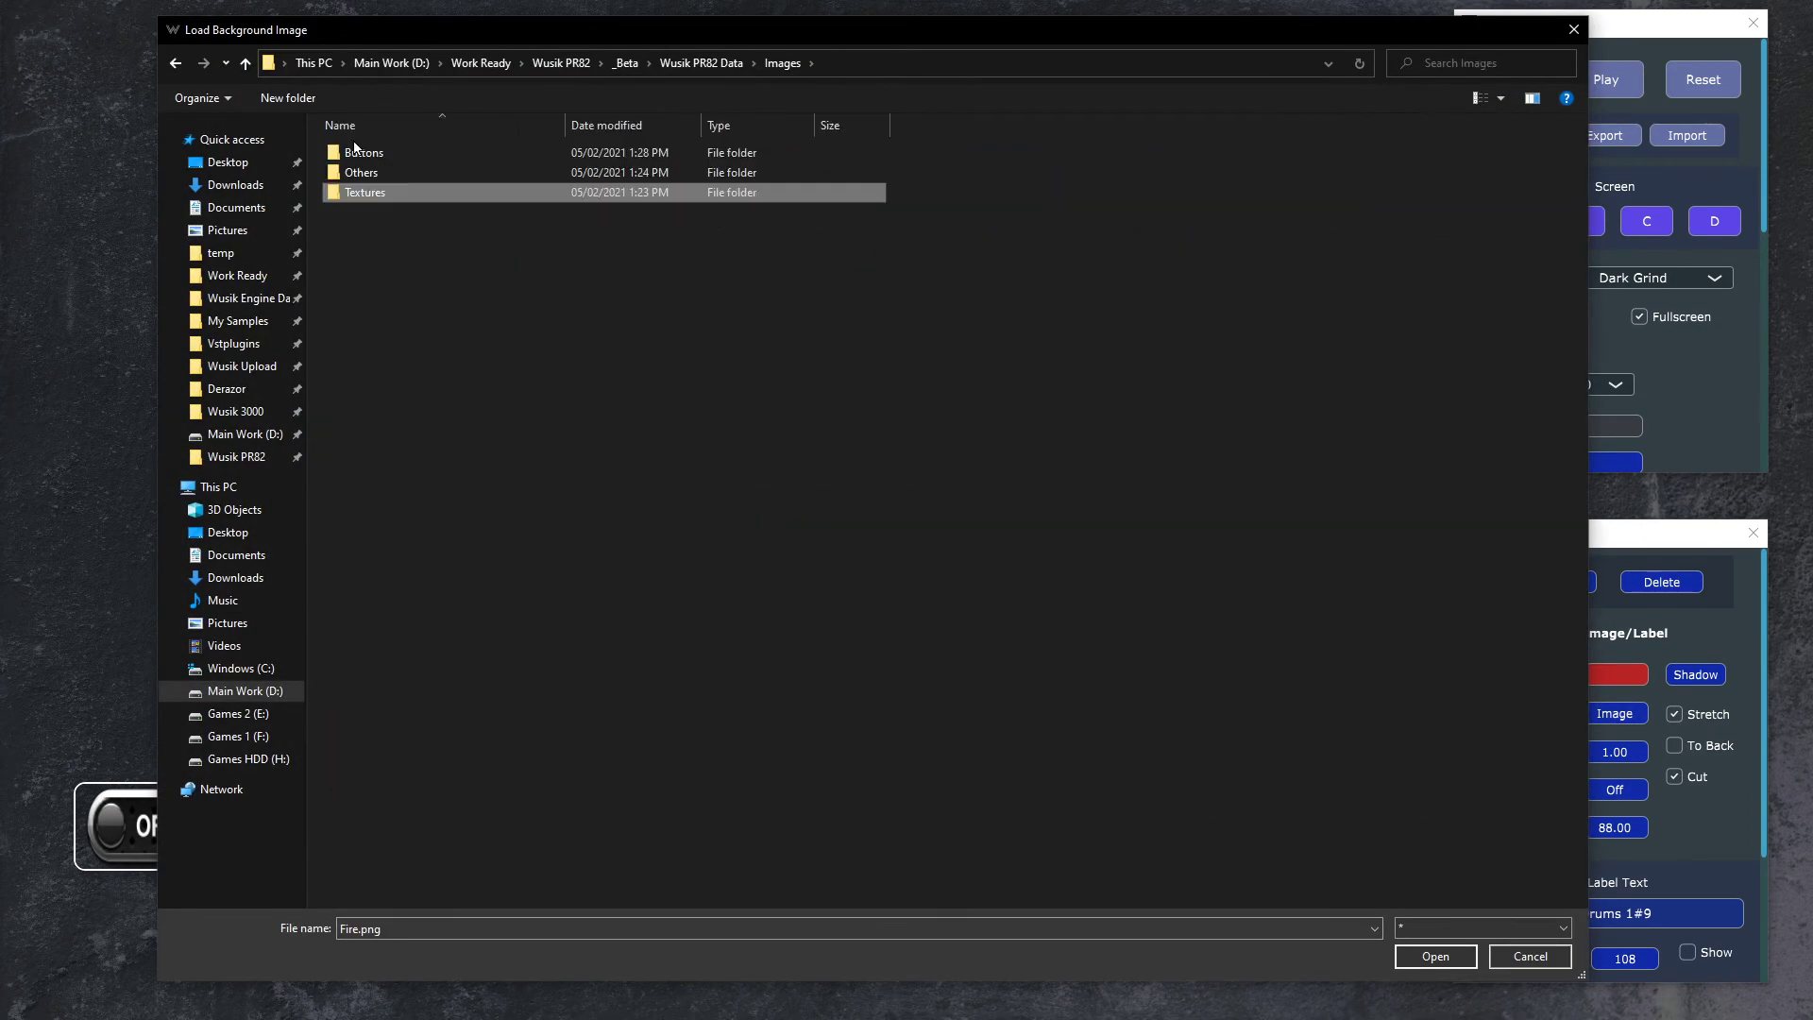
double_click(400, 172)
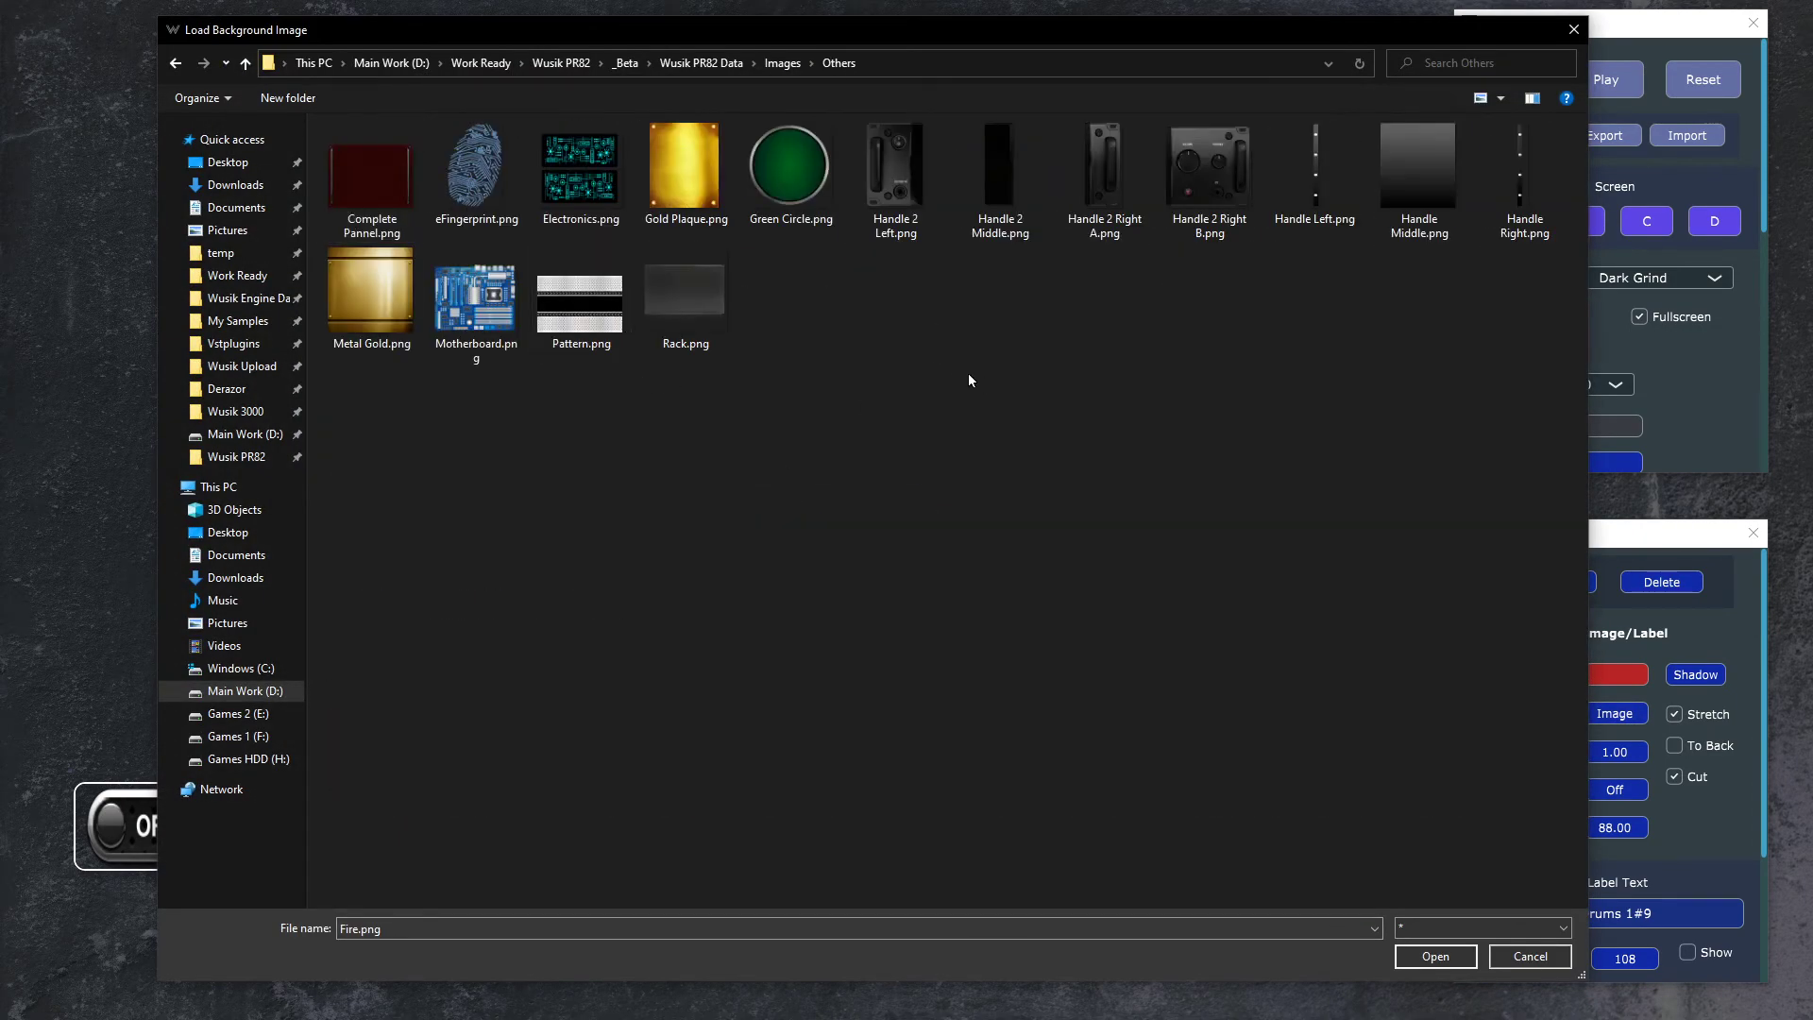
double_click(898, 167)
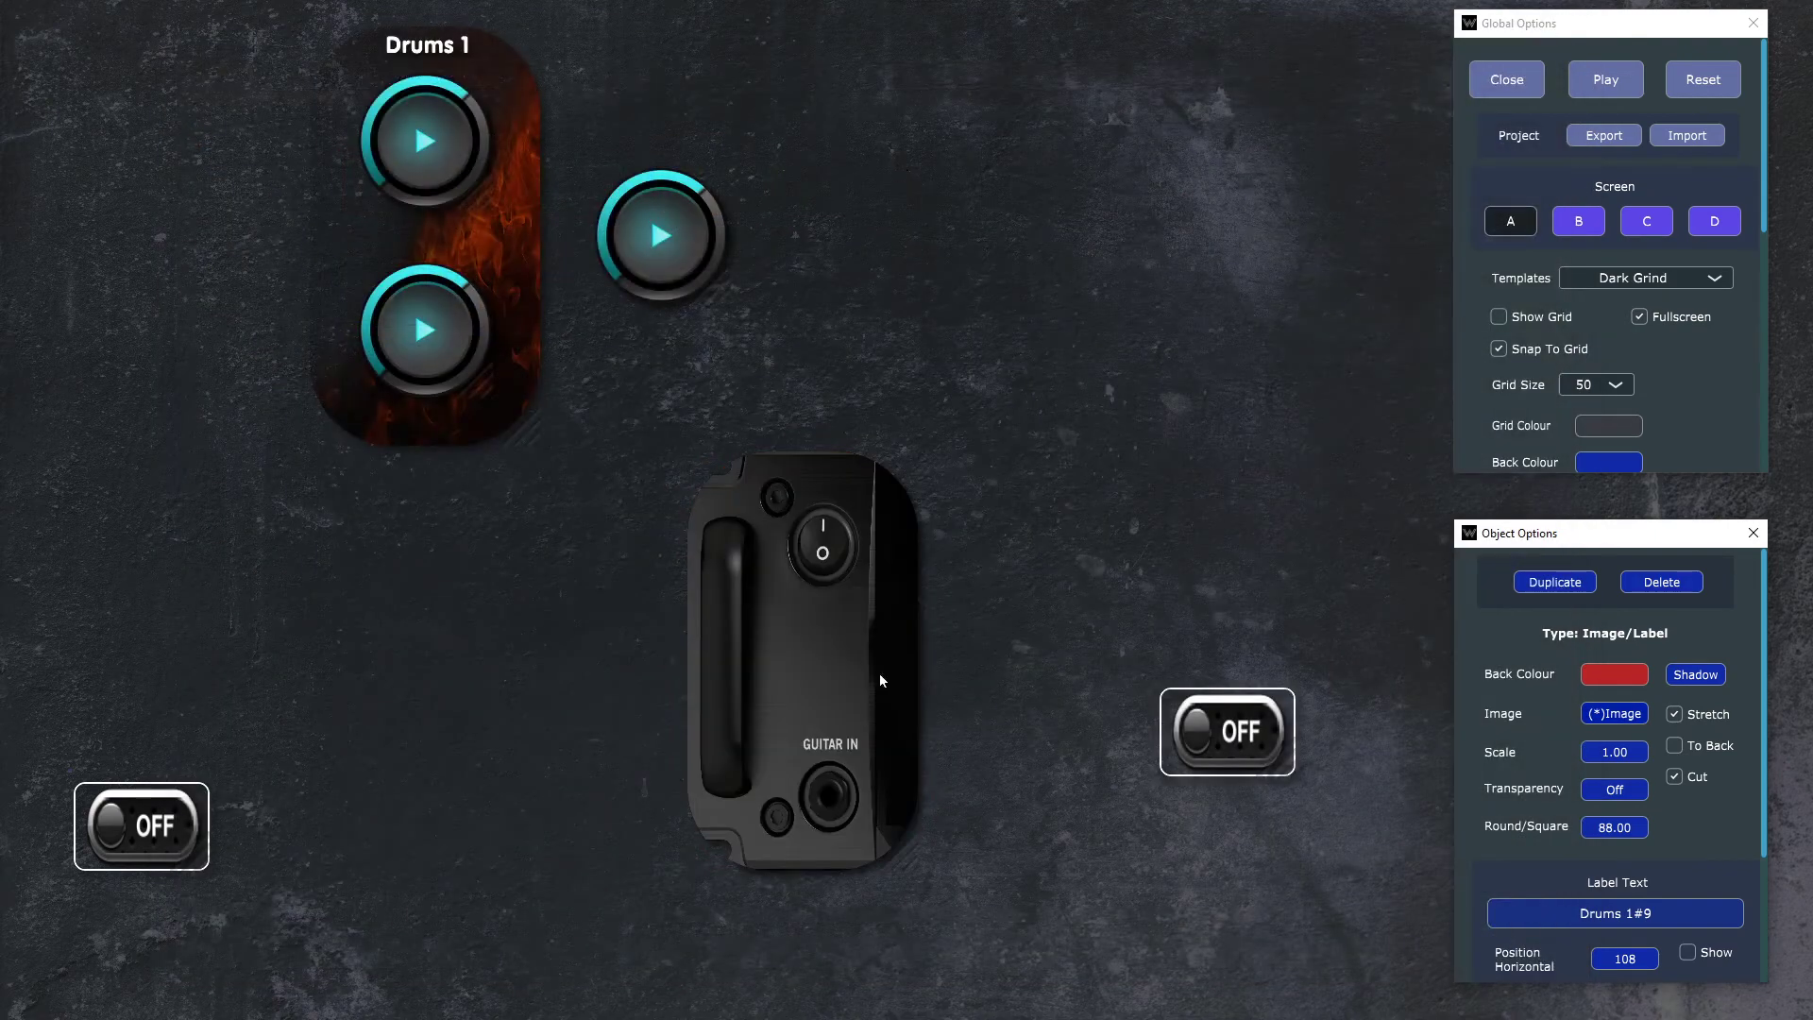
Step: Turn off stretching and cutting for the handle image and enlarge its panel towards the lower right
left_click(1697, 713)
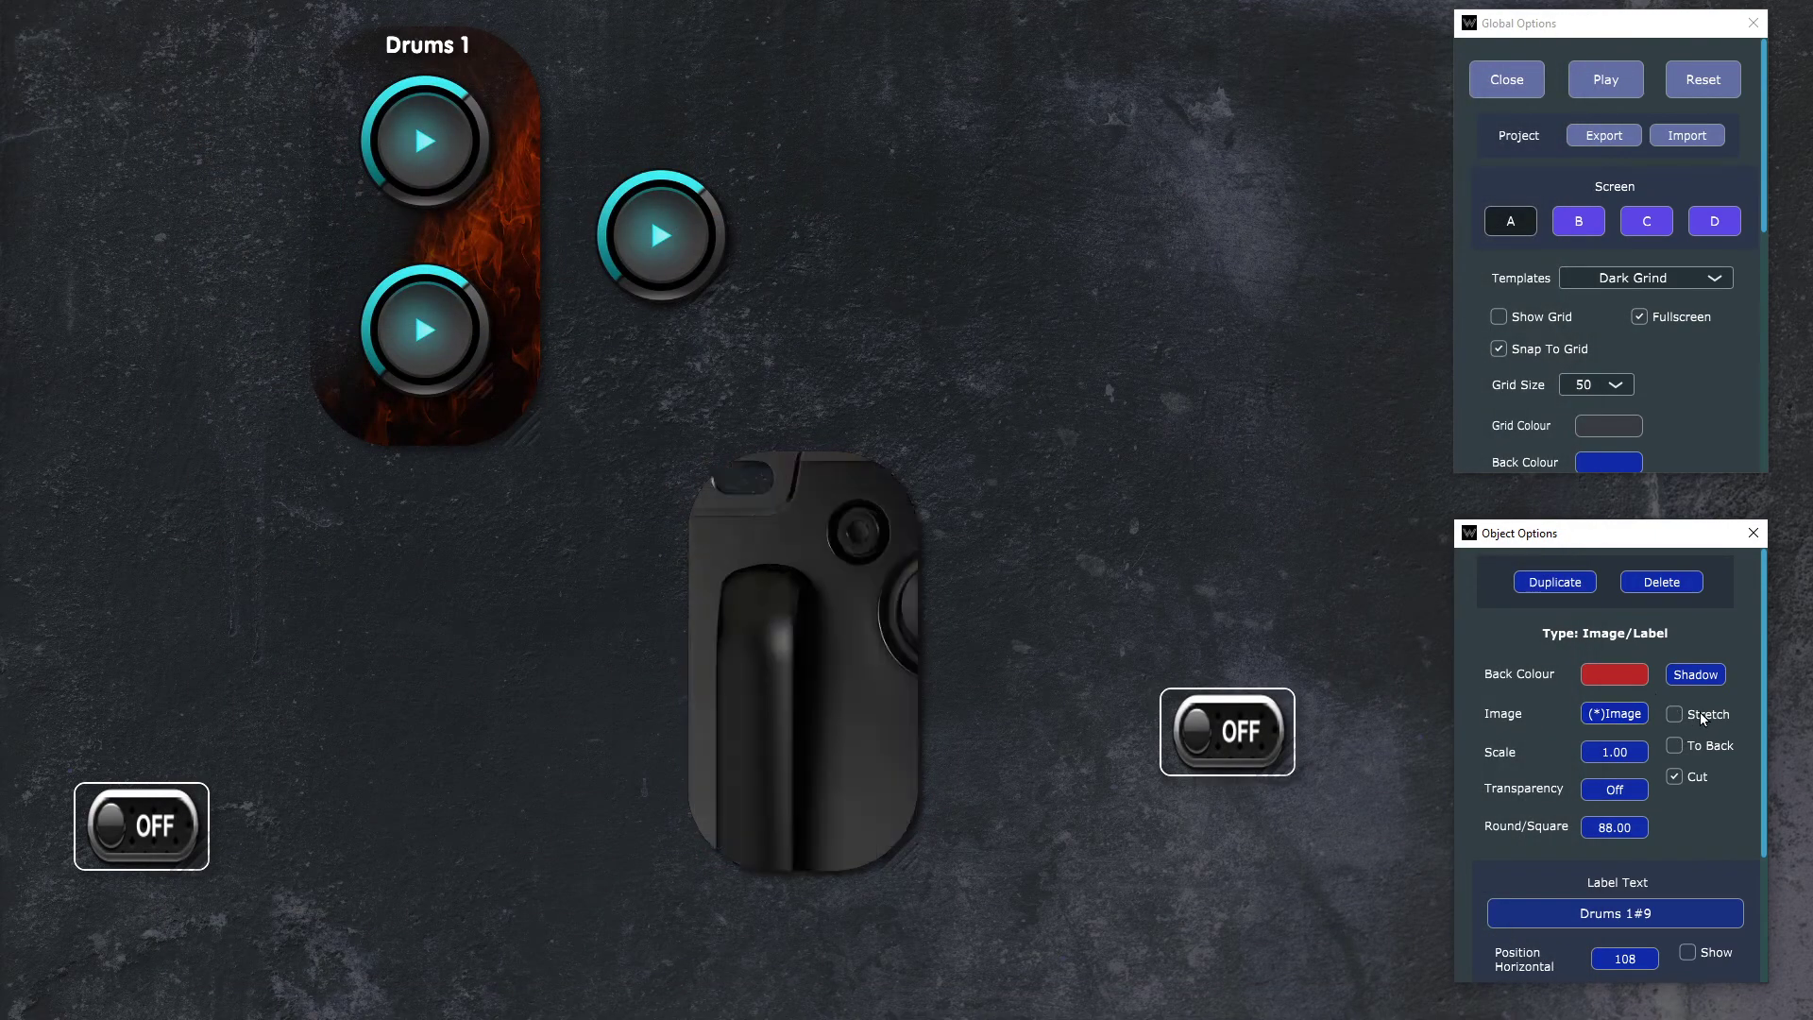
left_click(1693, 776)
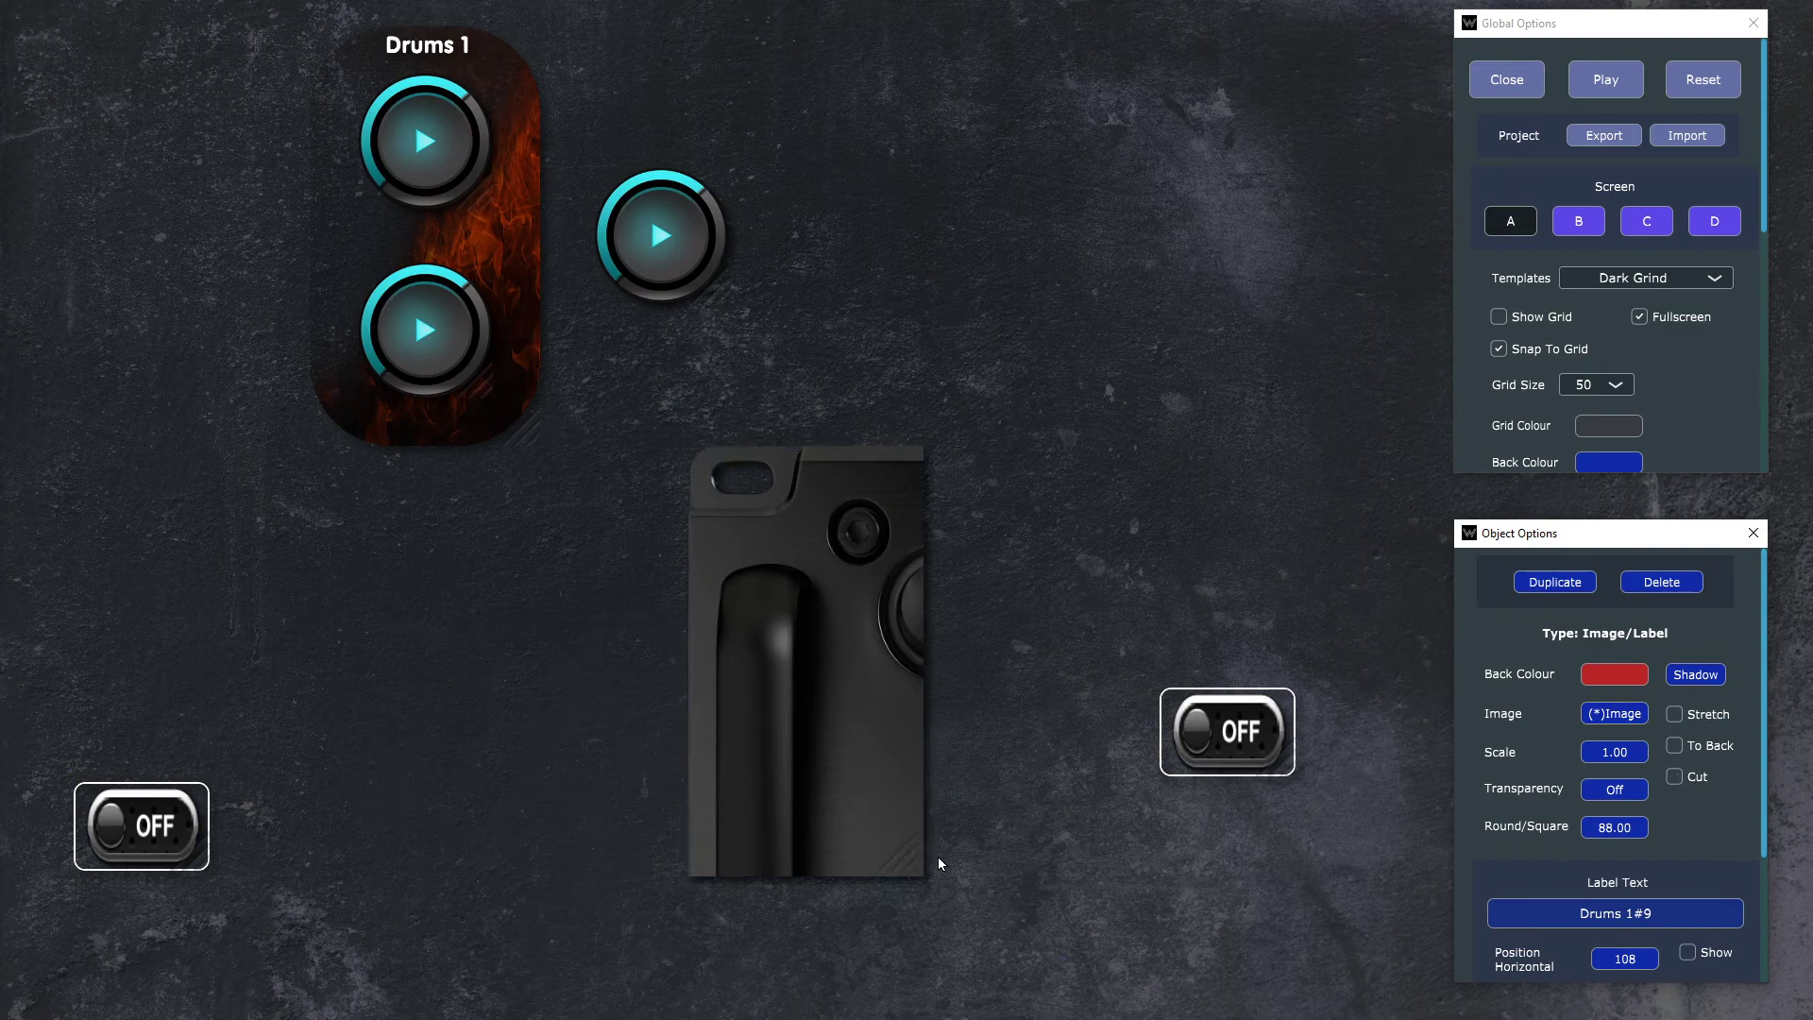
left_click_drag(924, 874, 960, 953)
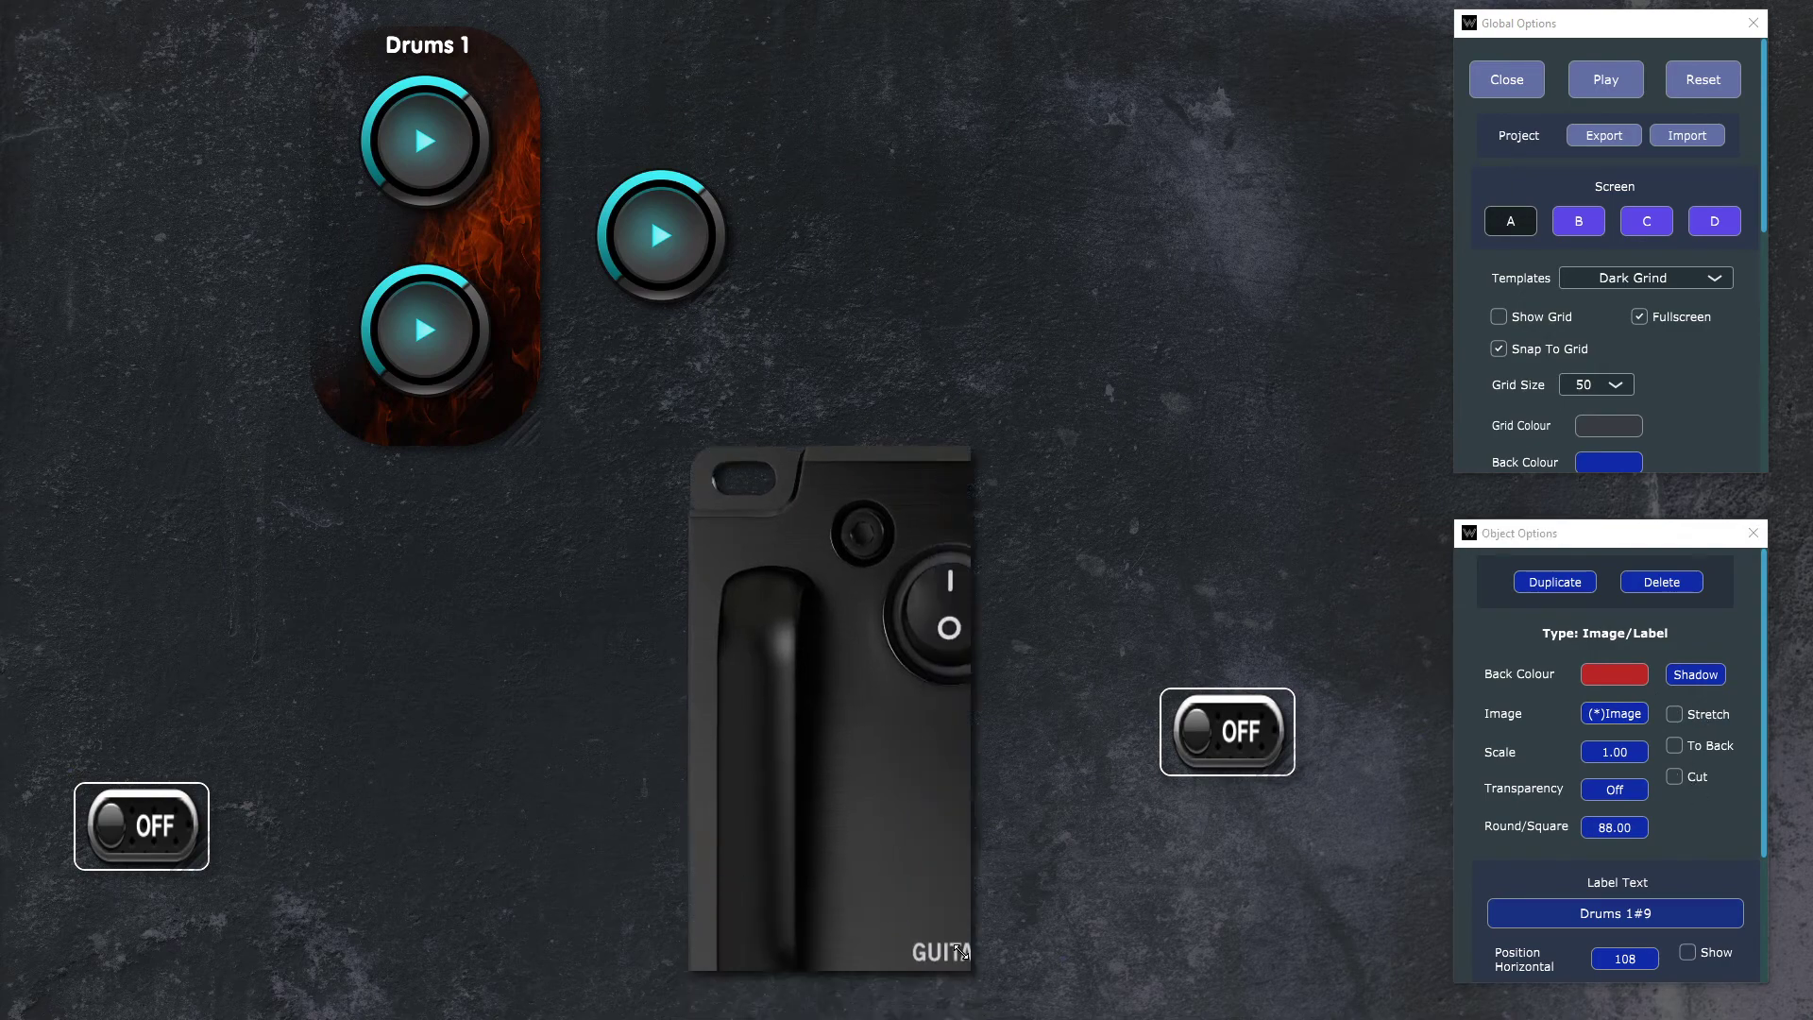
Step: Set the handle image's scale to 0.6 and place it in the canvas's upper-left corner beside the Drums 1 panel
left_click(1608, 753)
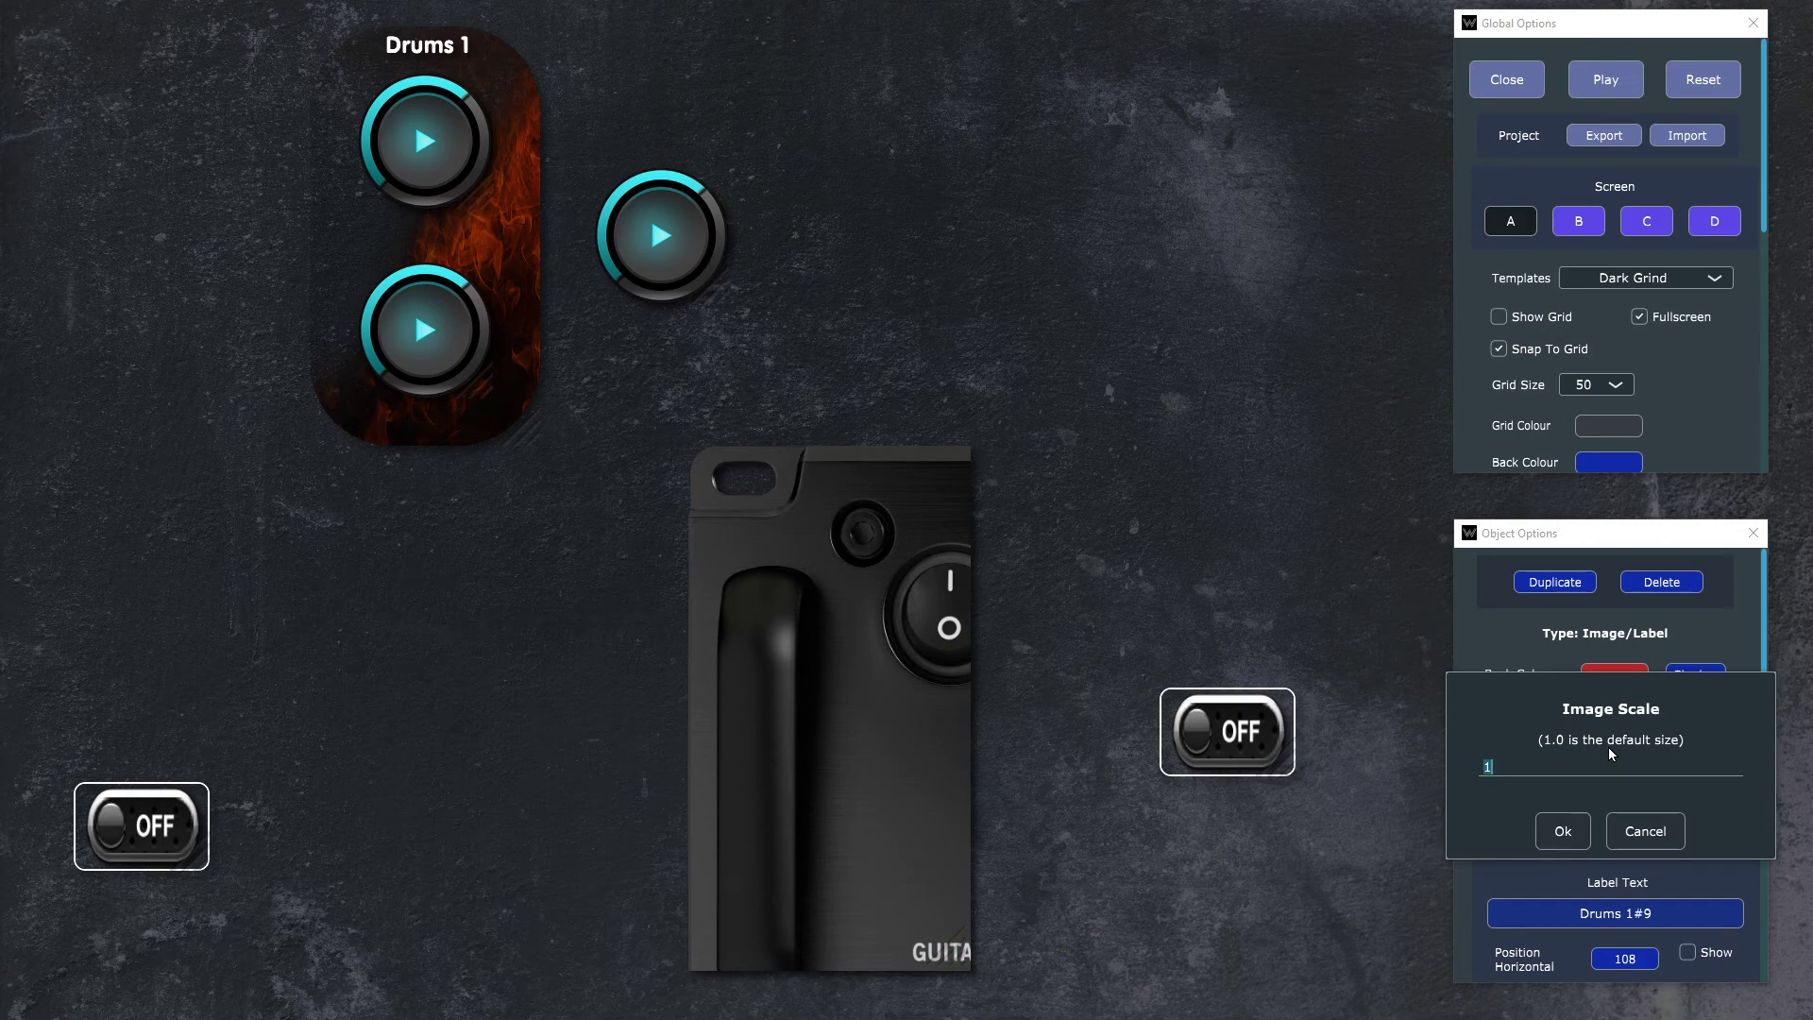
type(".6")
key("Return")
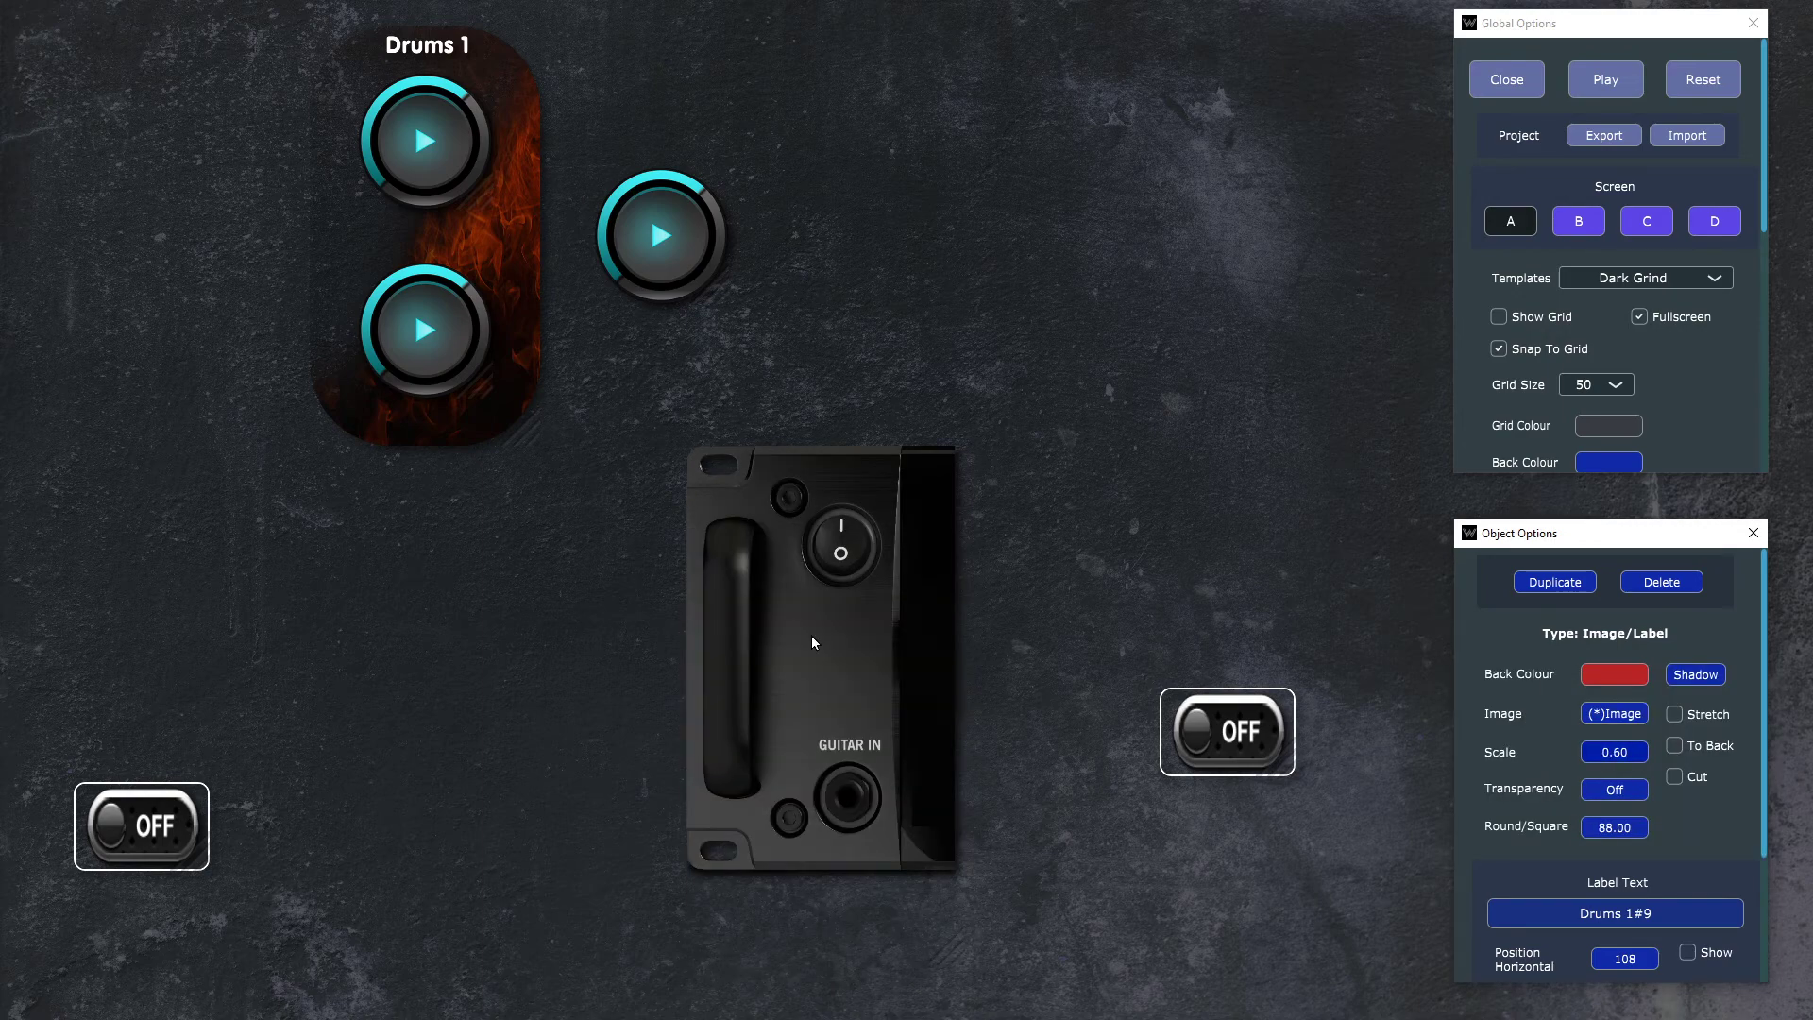
left_click_drag(863, 652, 223, 211)
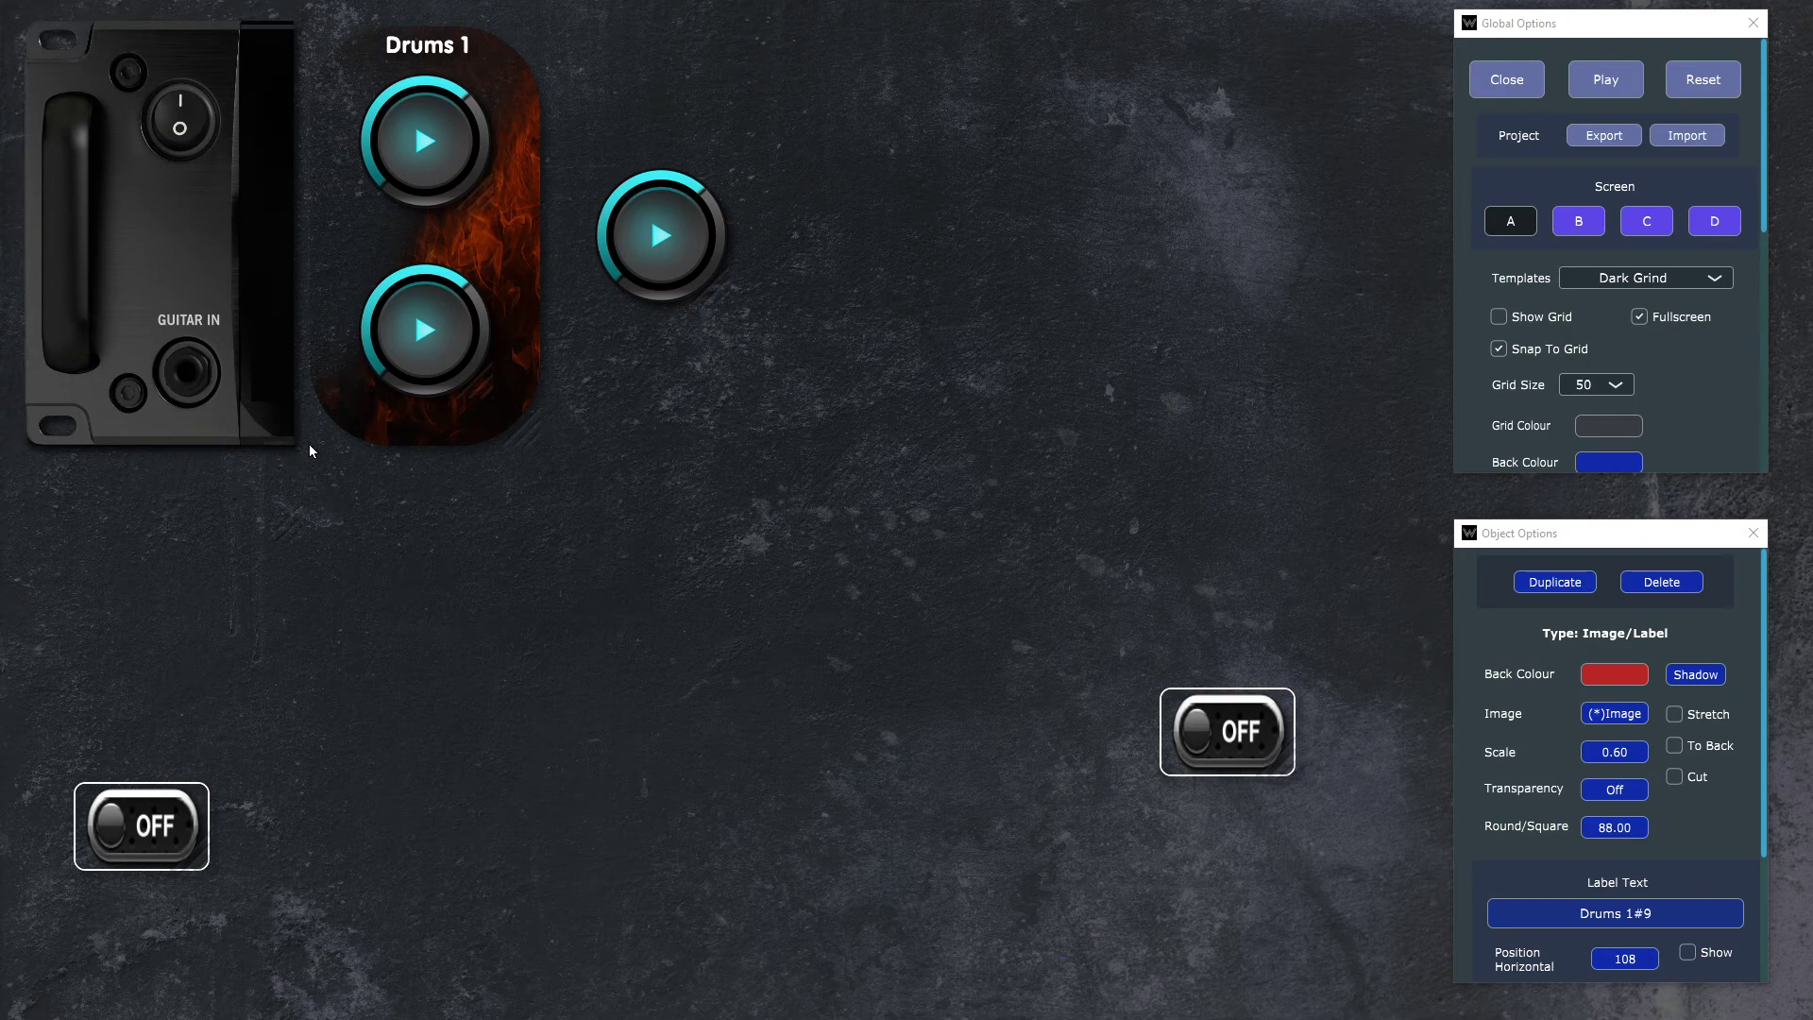
Step: Try the handle panel at several places around the canvas centre and return it to the left of the Drums 1 panel
left_click_drag(211, 399, 682, 802)
left_click_drag(574, 718, 682, 645)
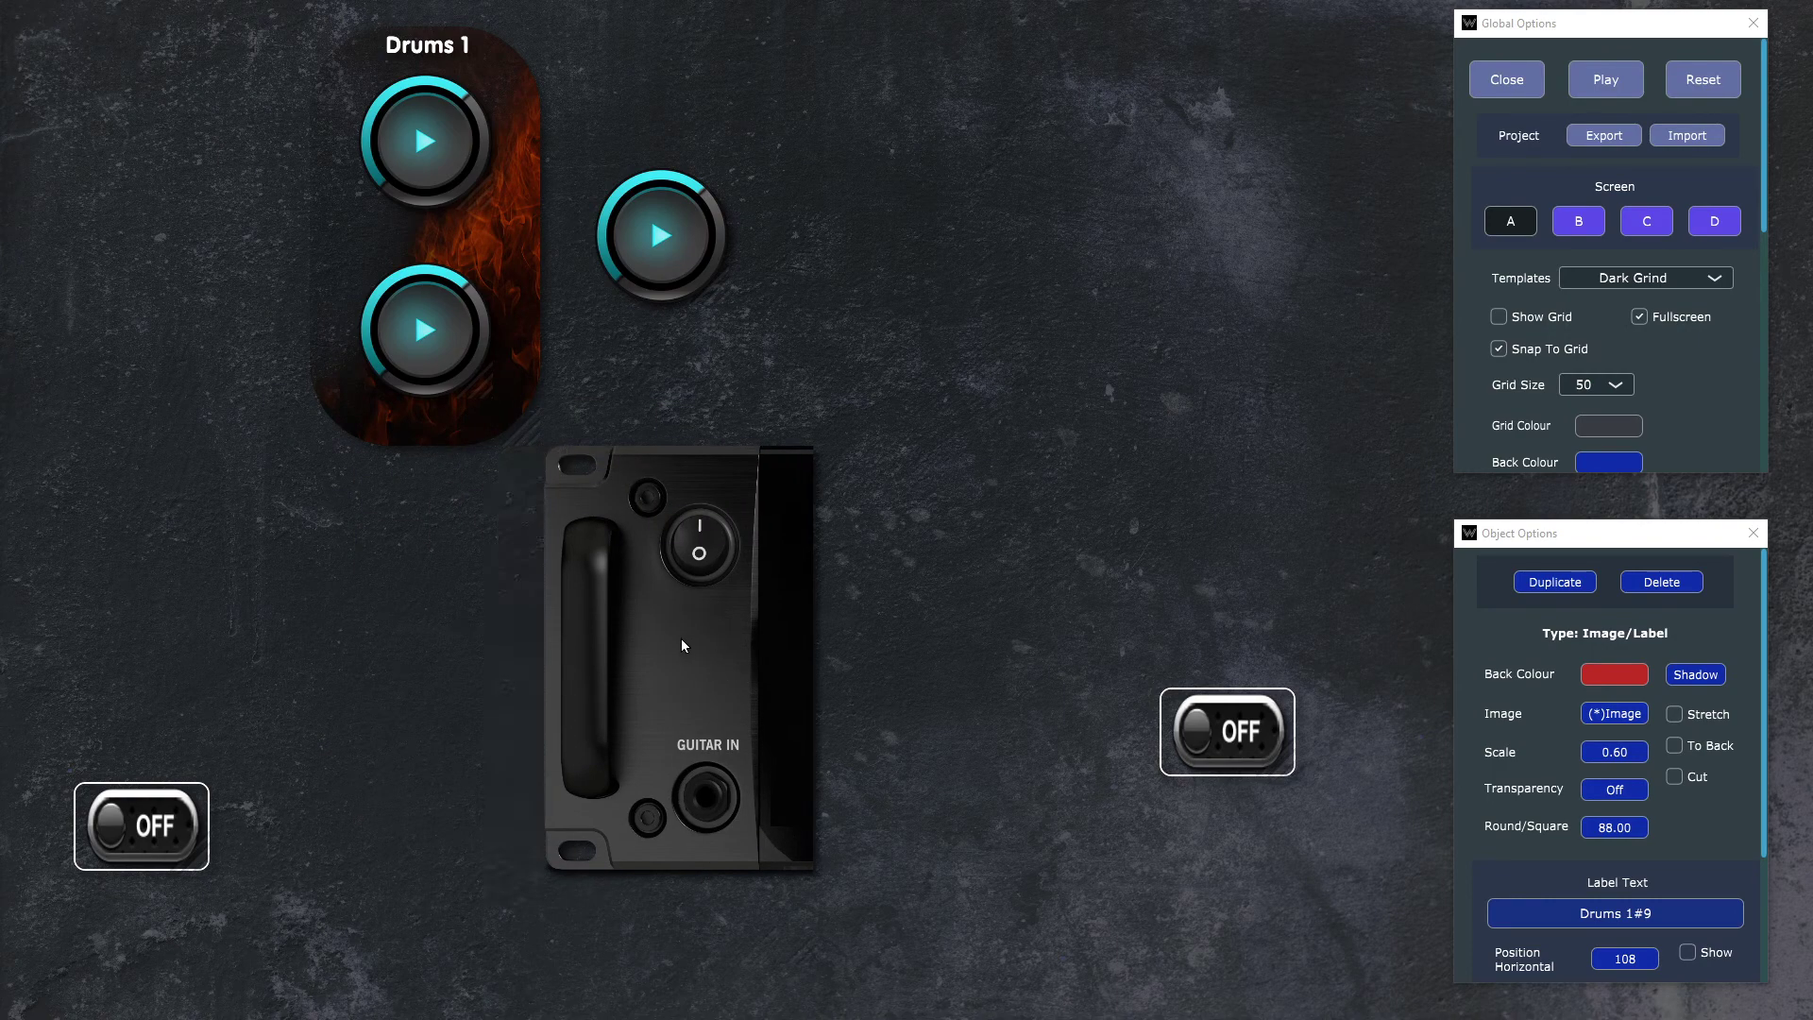
left_click_drag(804, 873, 874, 897)
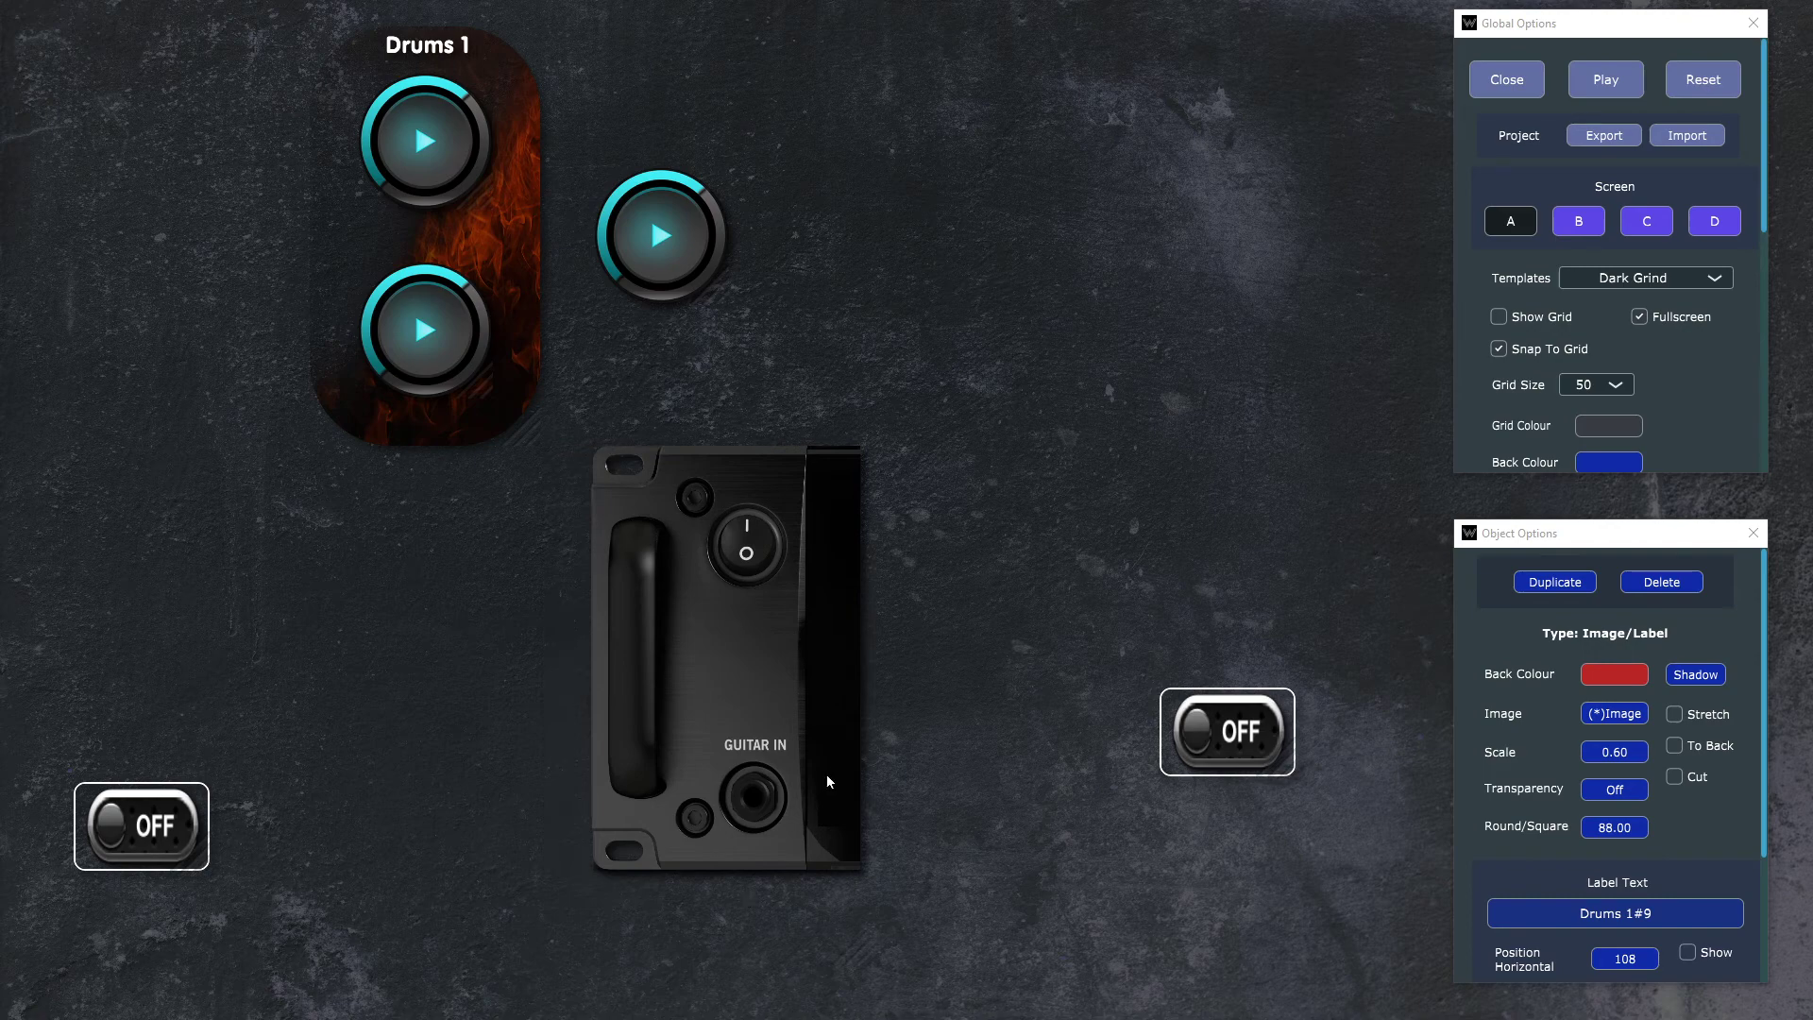
left_click_drag(795, 619, 904, 408)
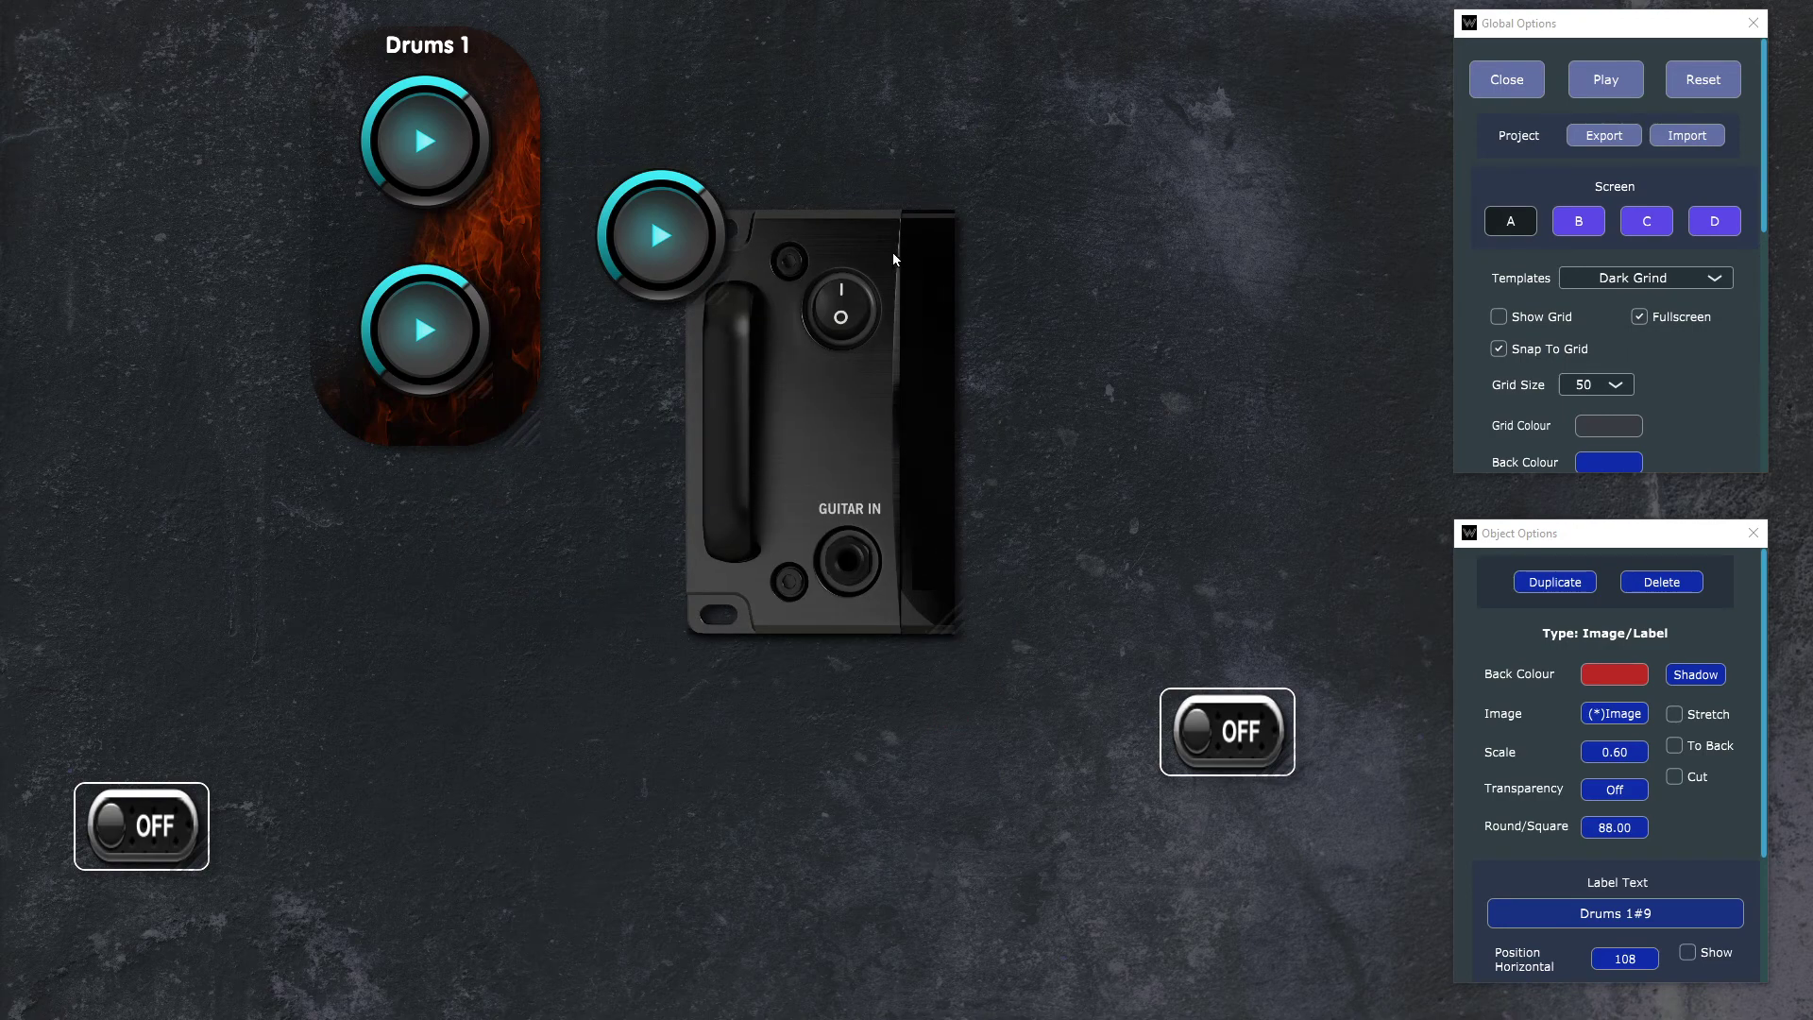
left_click_drag(893, 252, 236, 98)
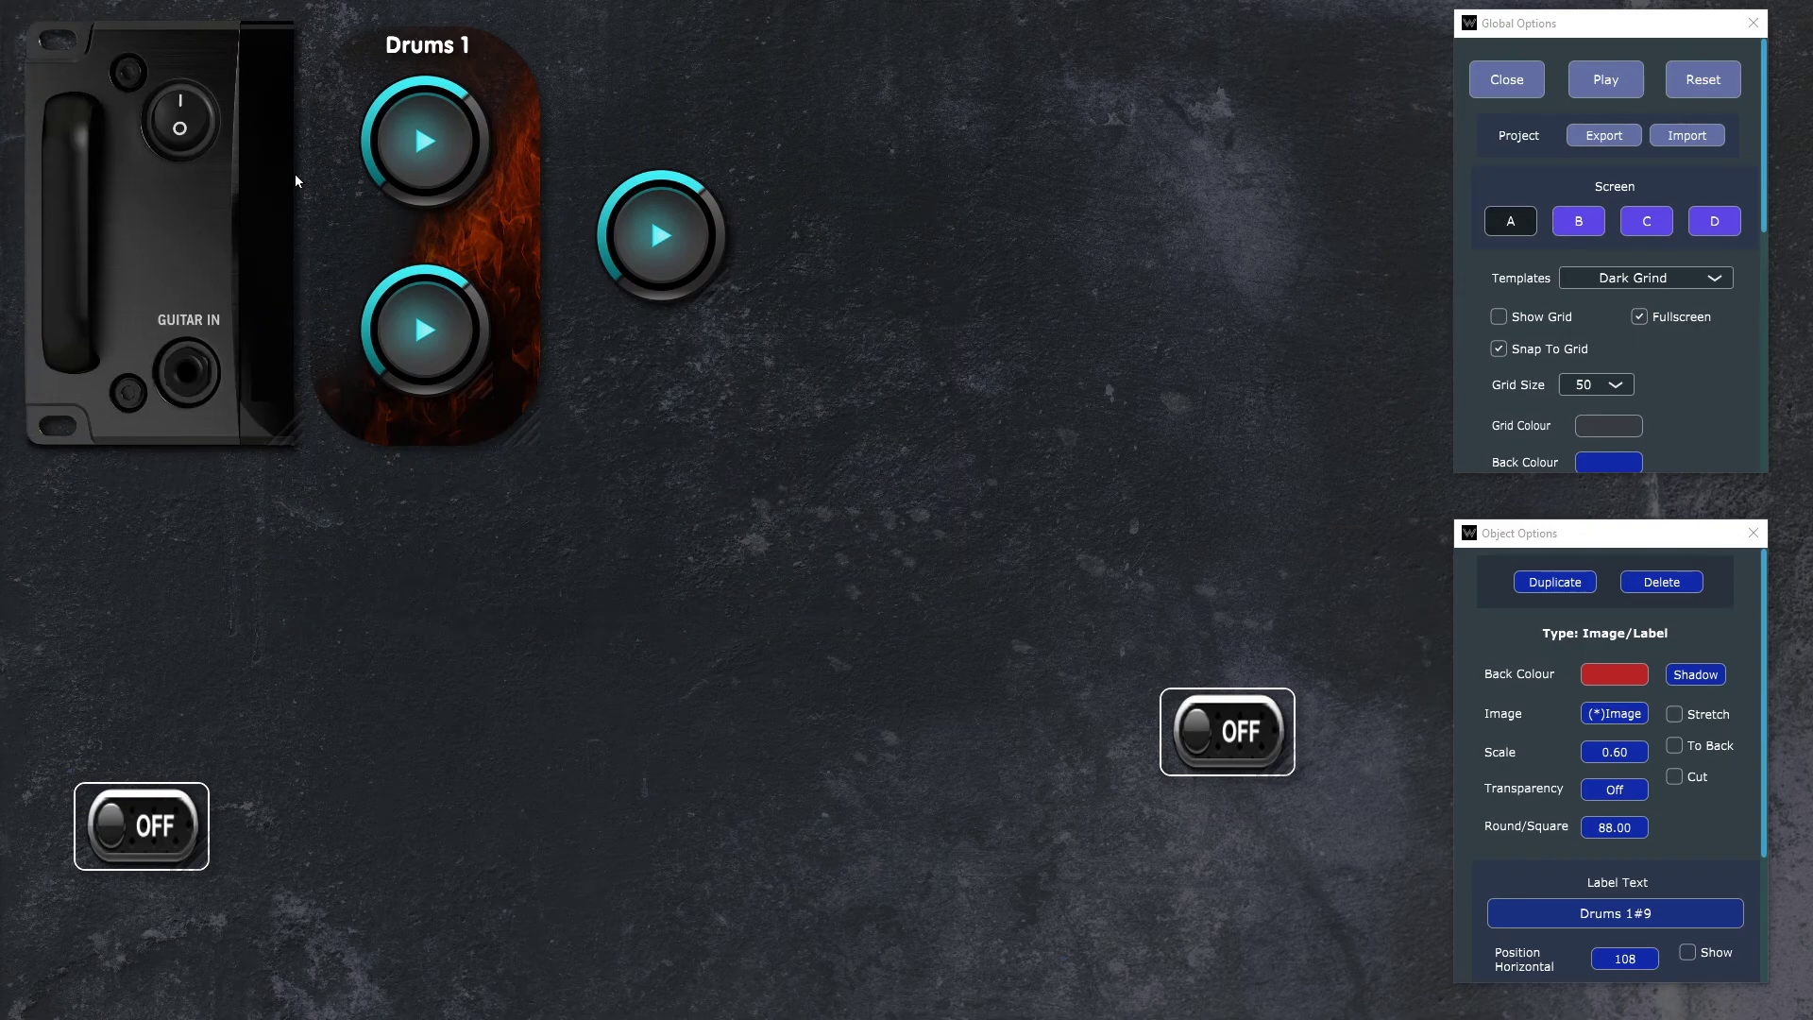
Step: Add another image panel, load Handle 2 Right A.png as its background, and place it right of the three play buttons
left_click(904, 327)
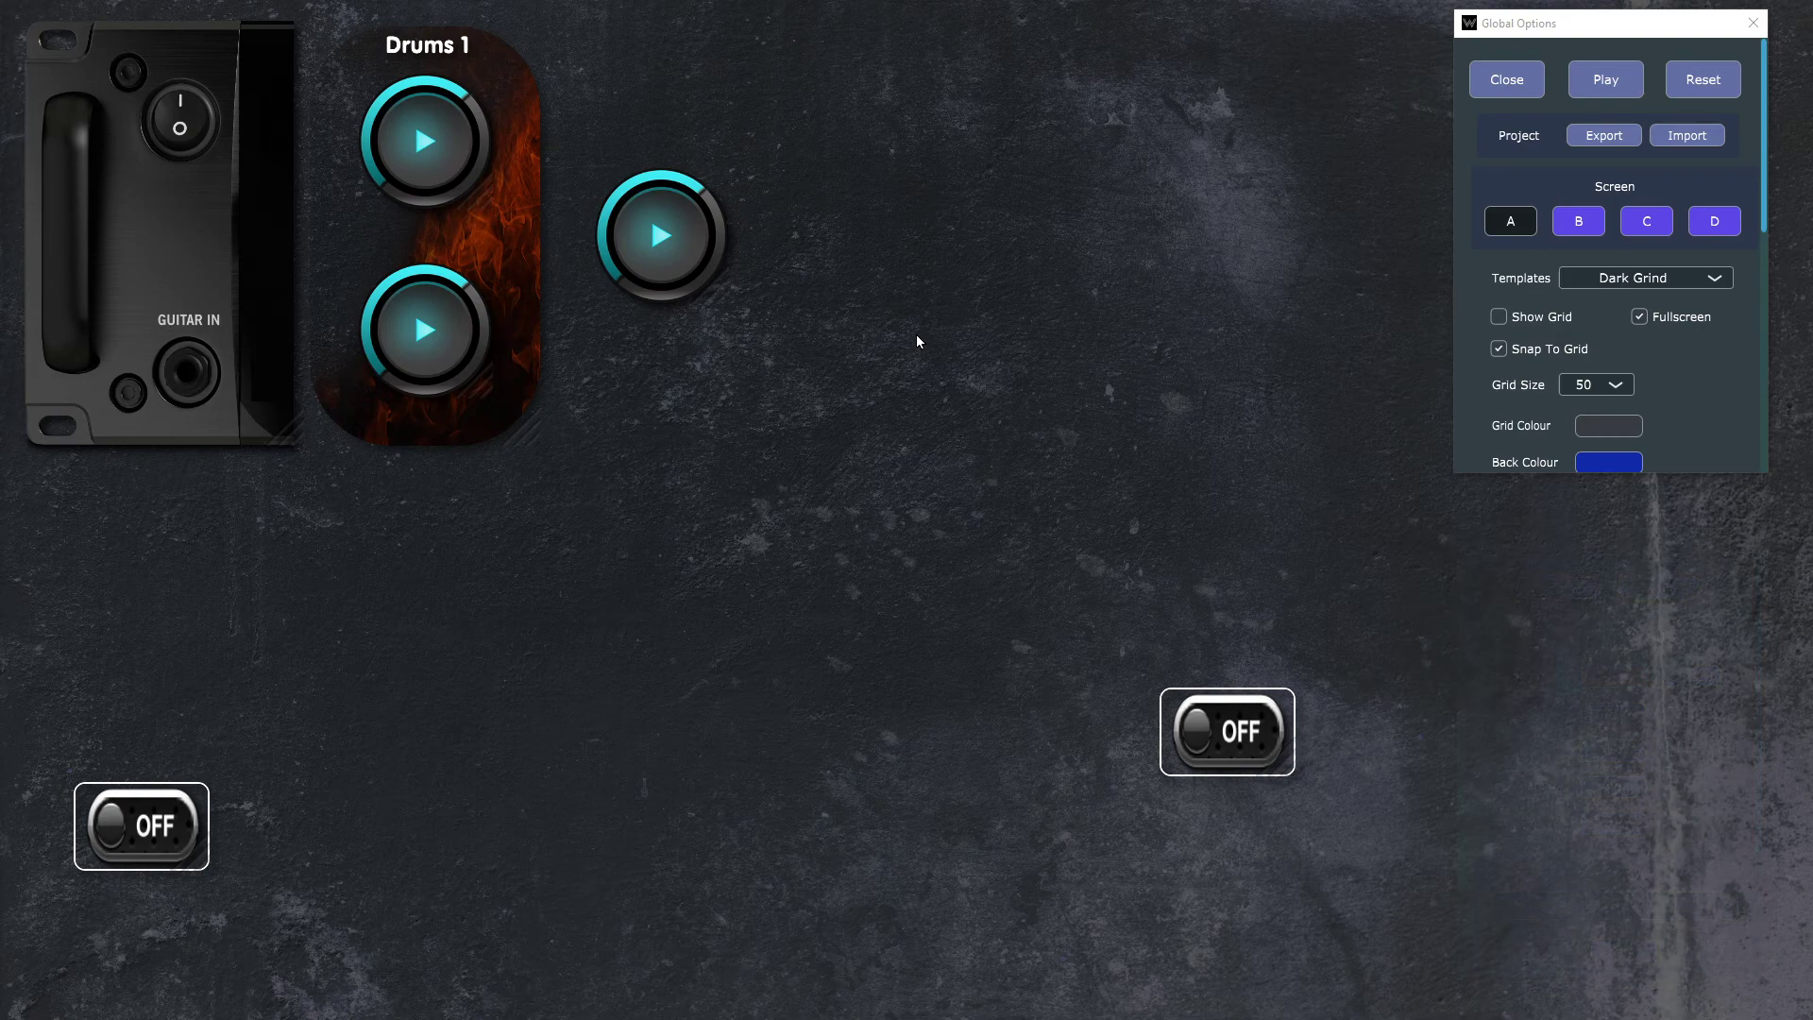
right_click(917, 338)
left_click(899, 410)
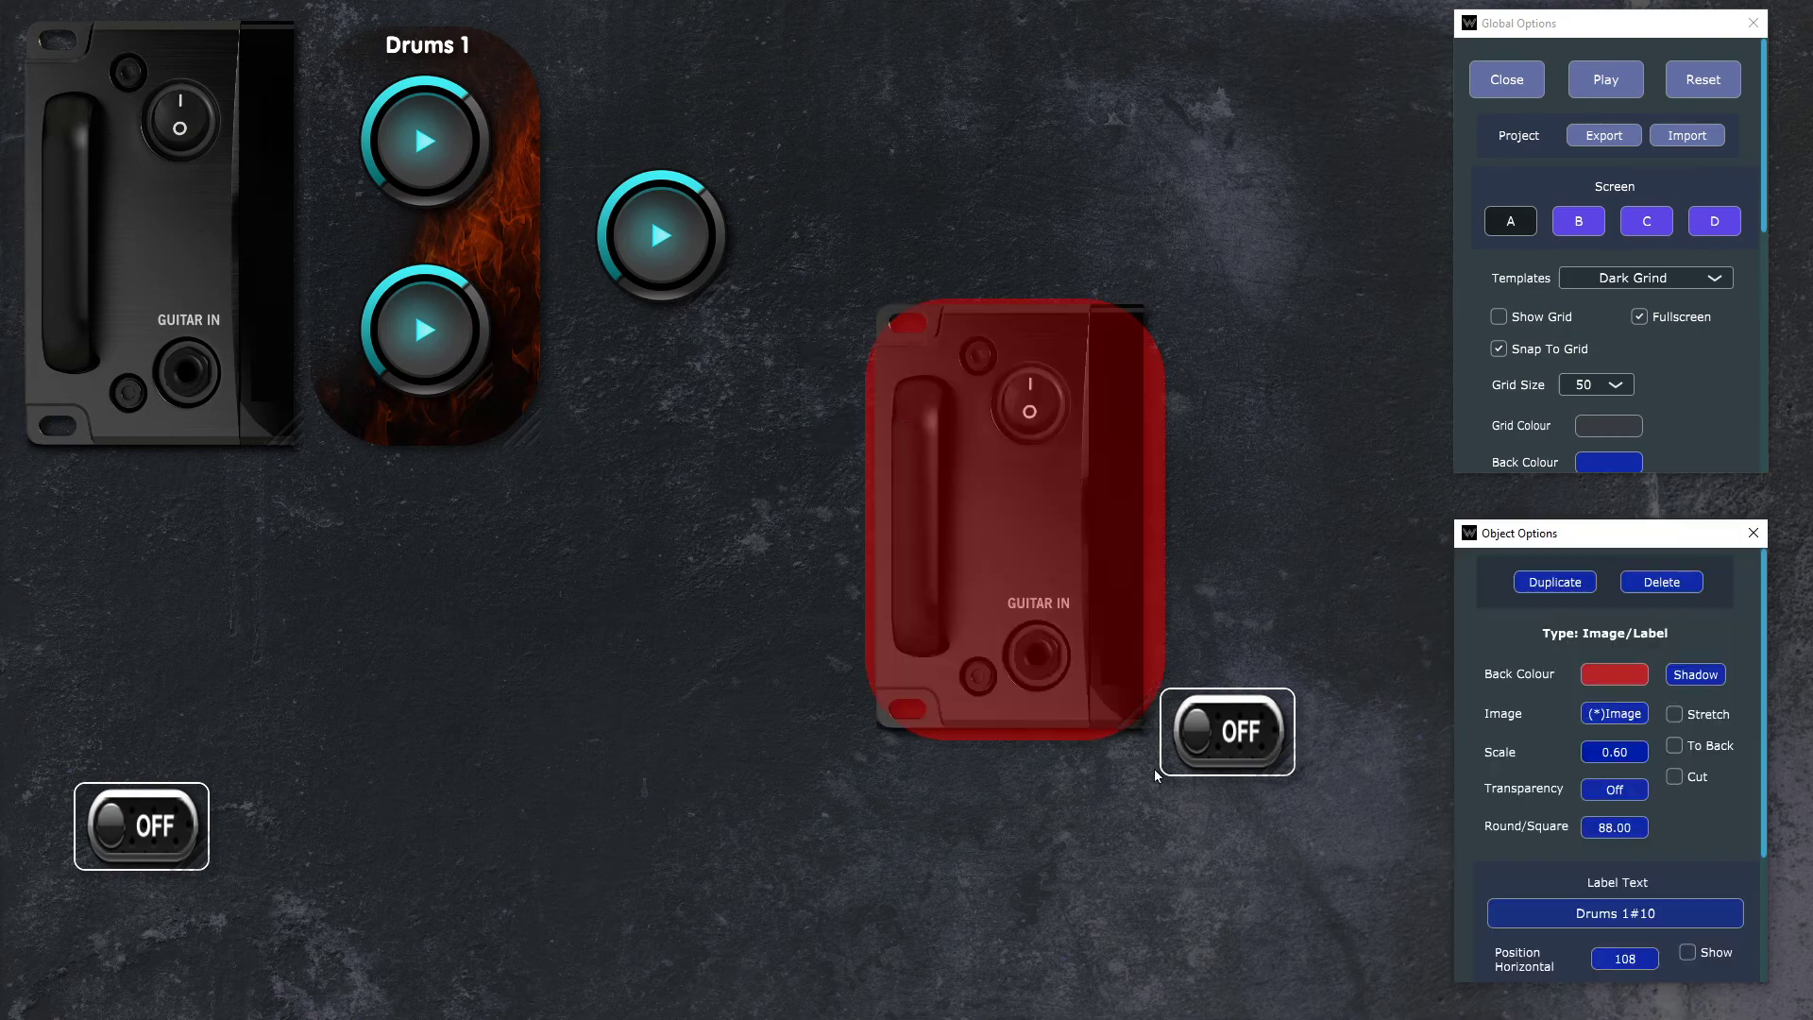
left_click(1625, 716)
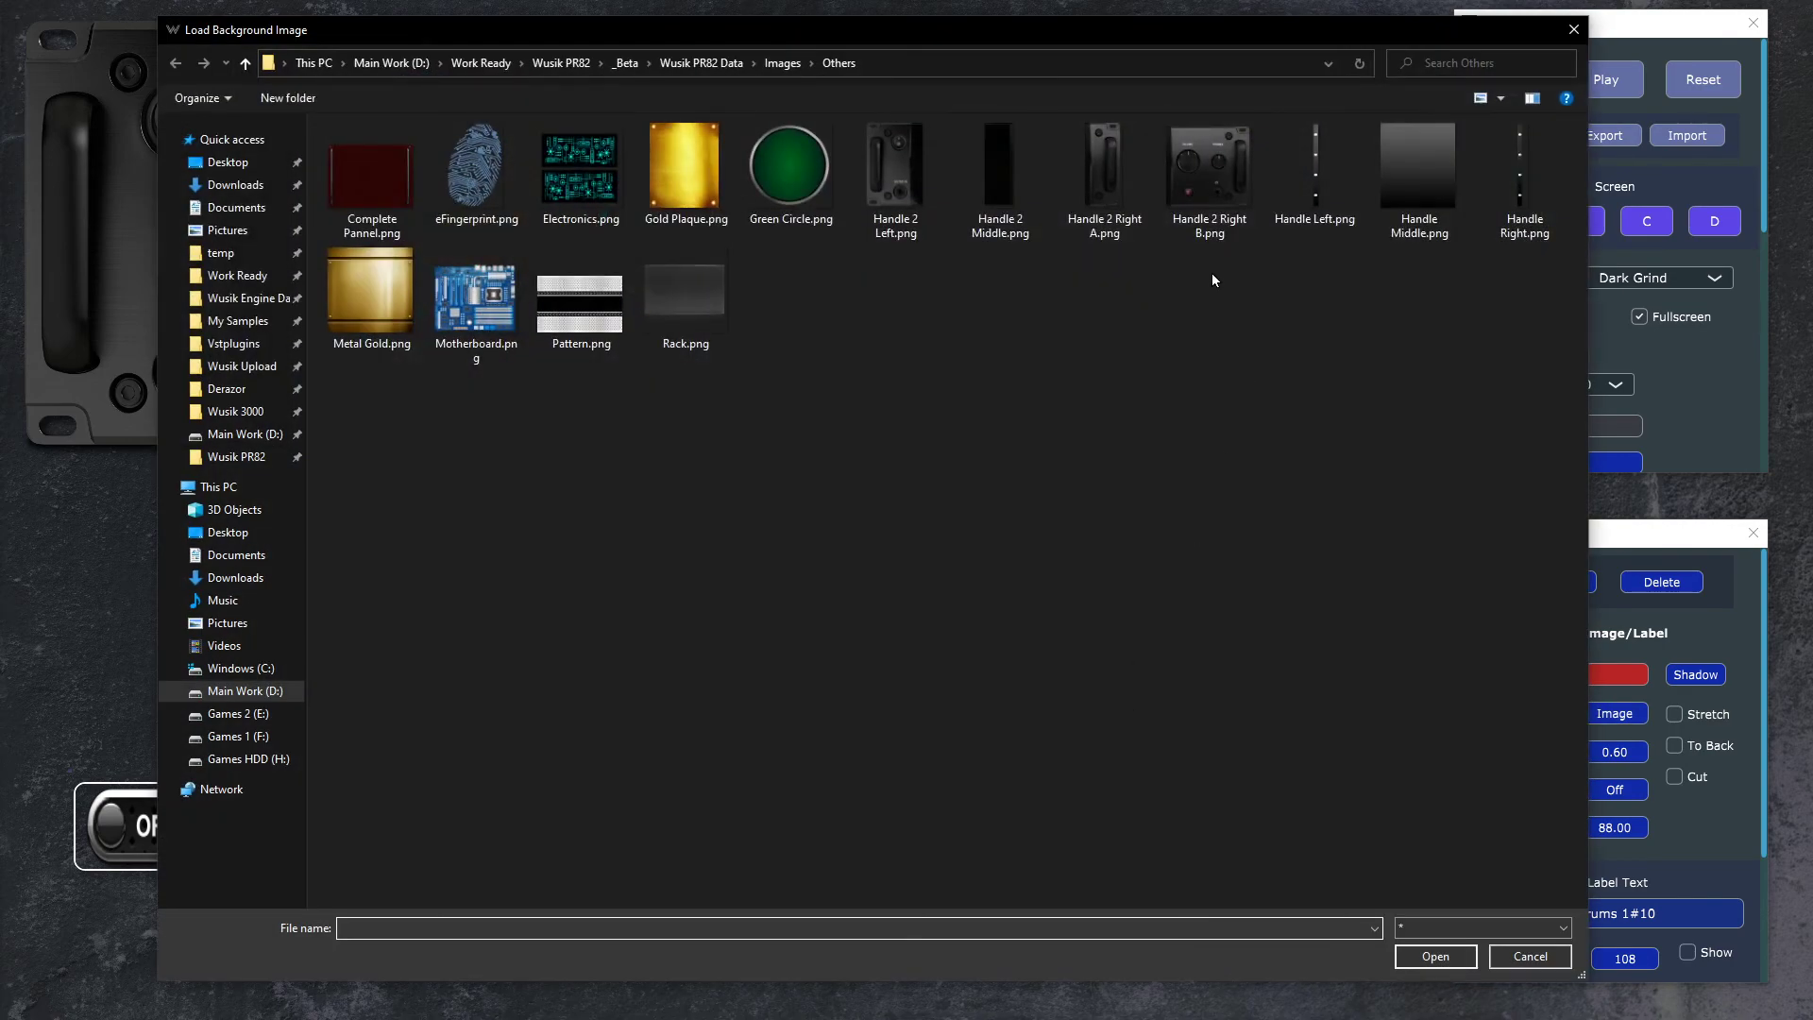
double_click(1126, 145)
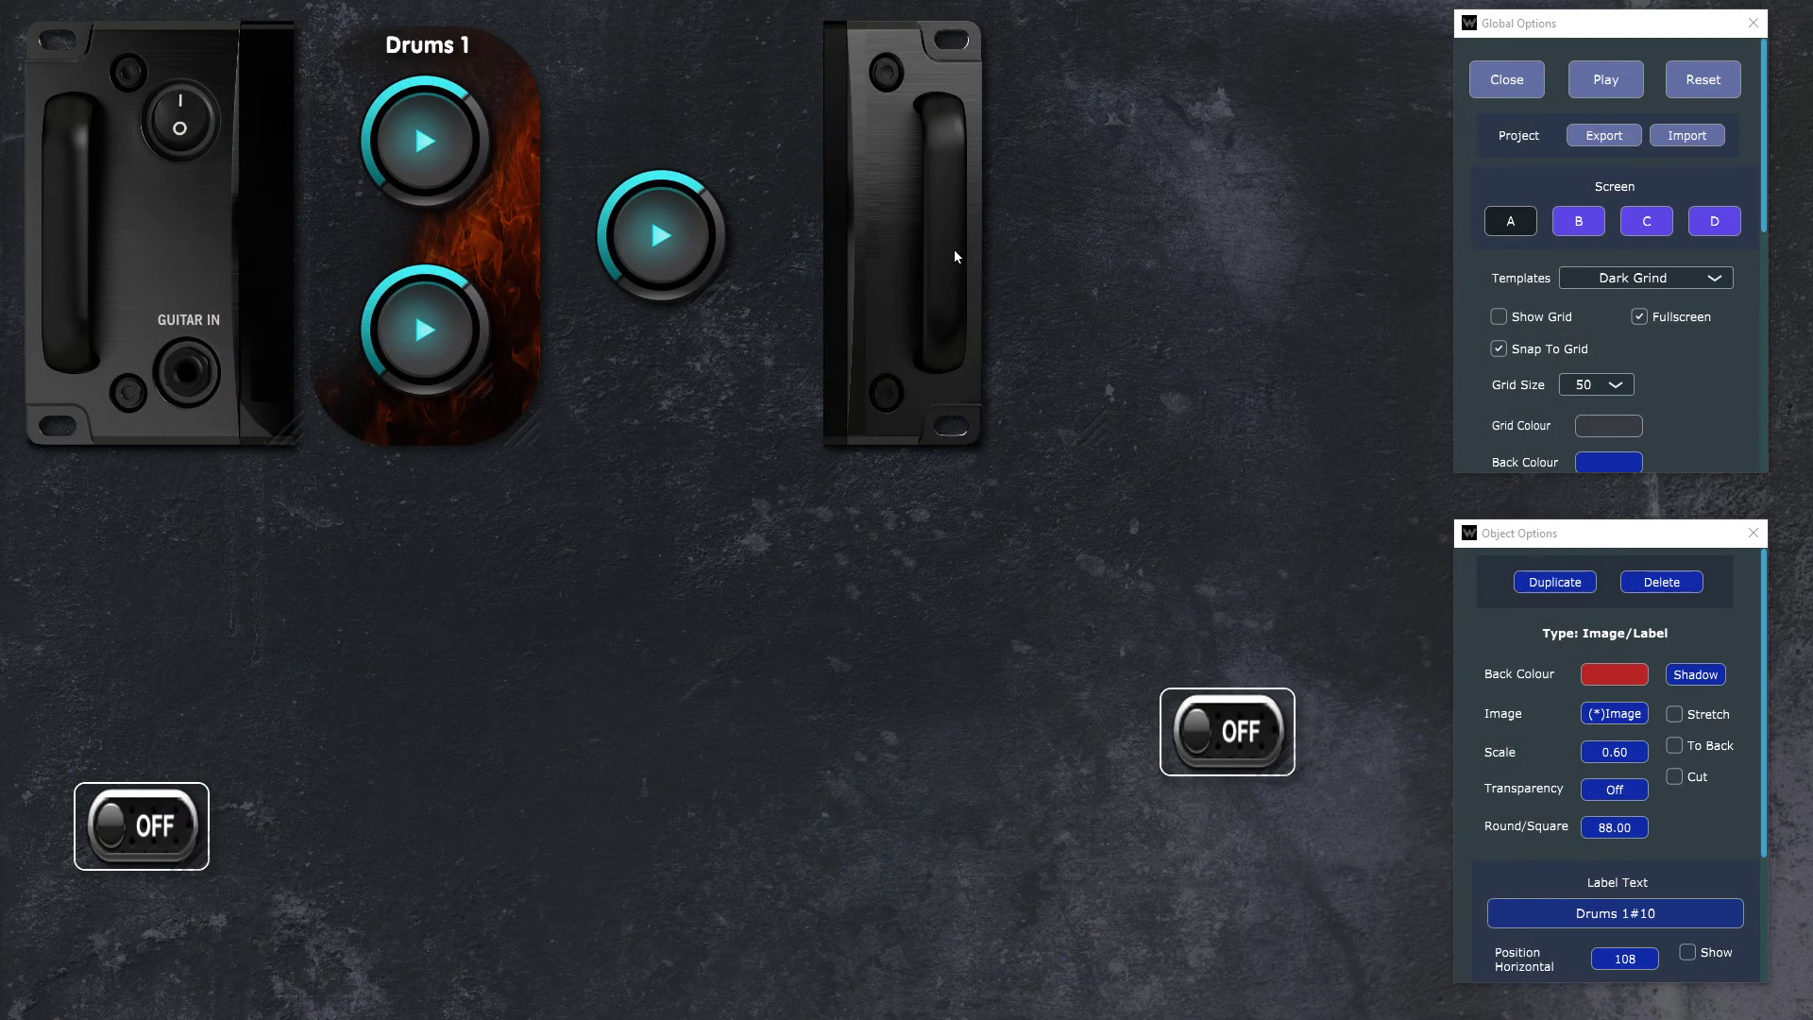
Step: Delete the Drums 1 panel behind the two stacked play buttons
left_click(508, 216)
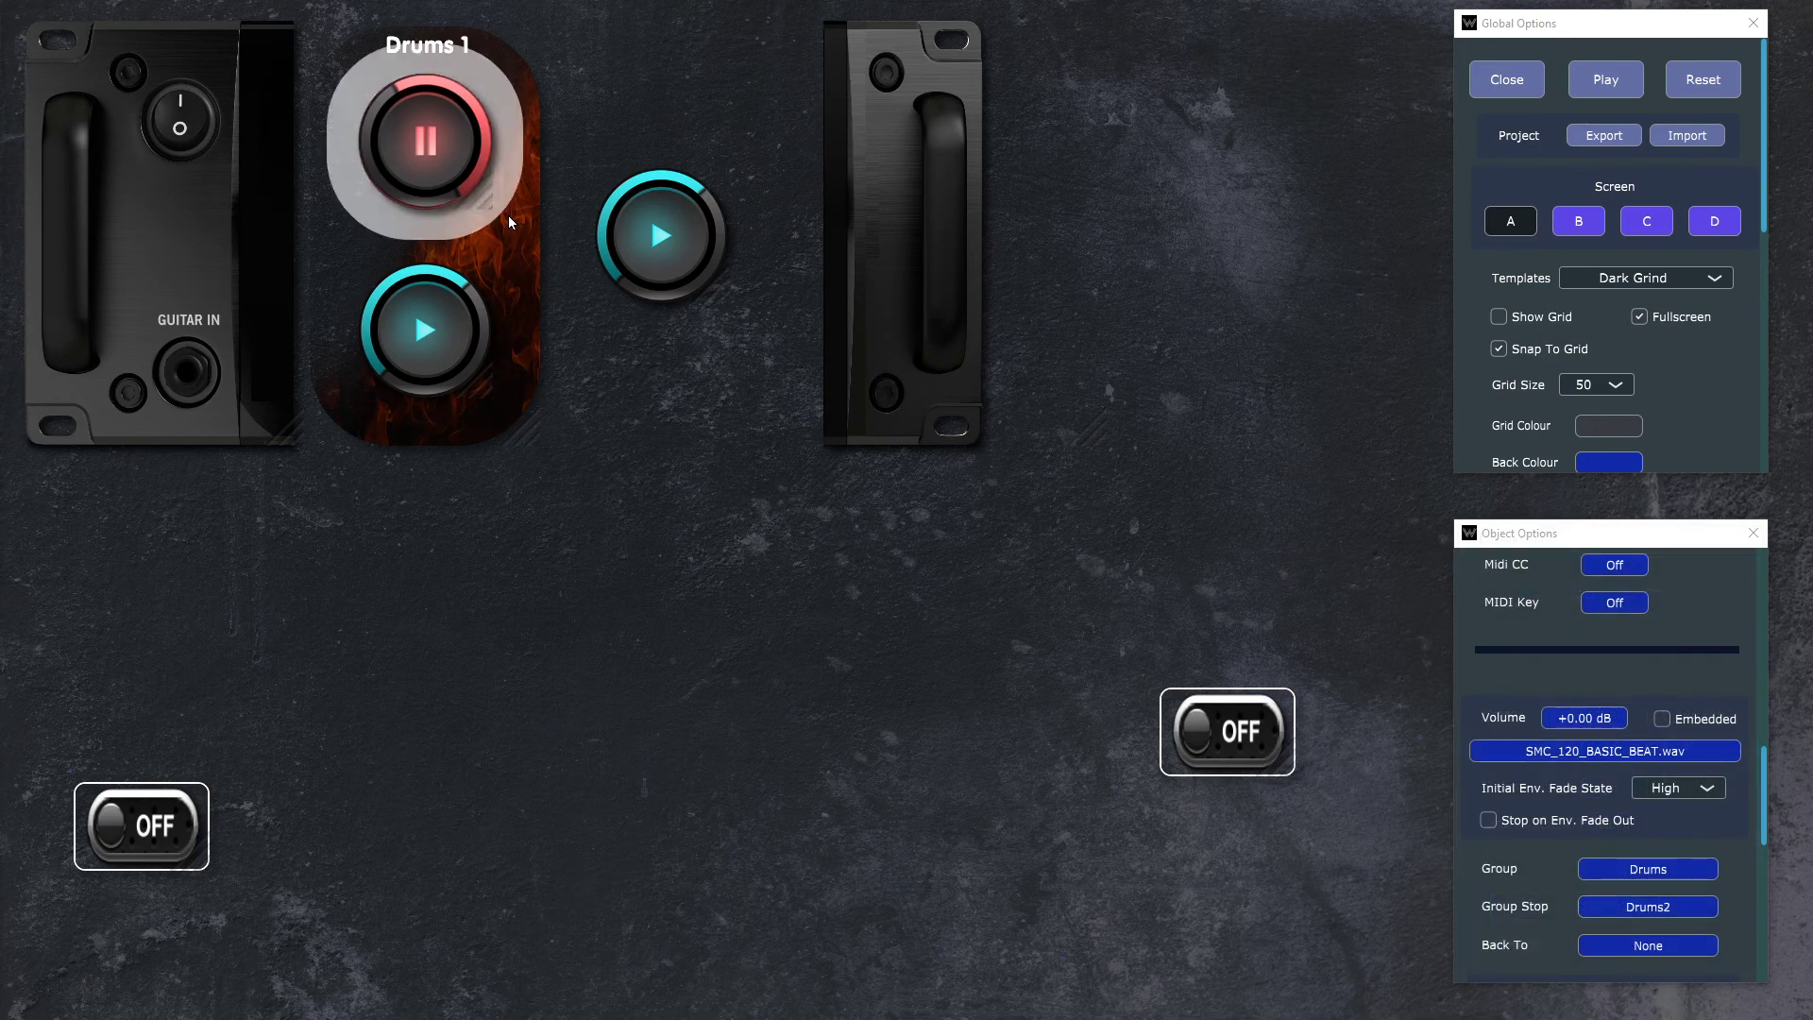
left_click(538, 265)
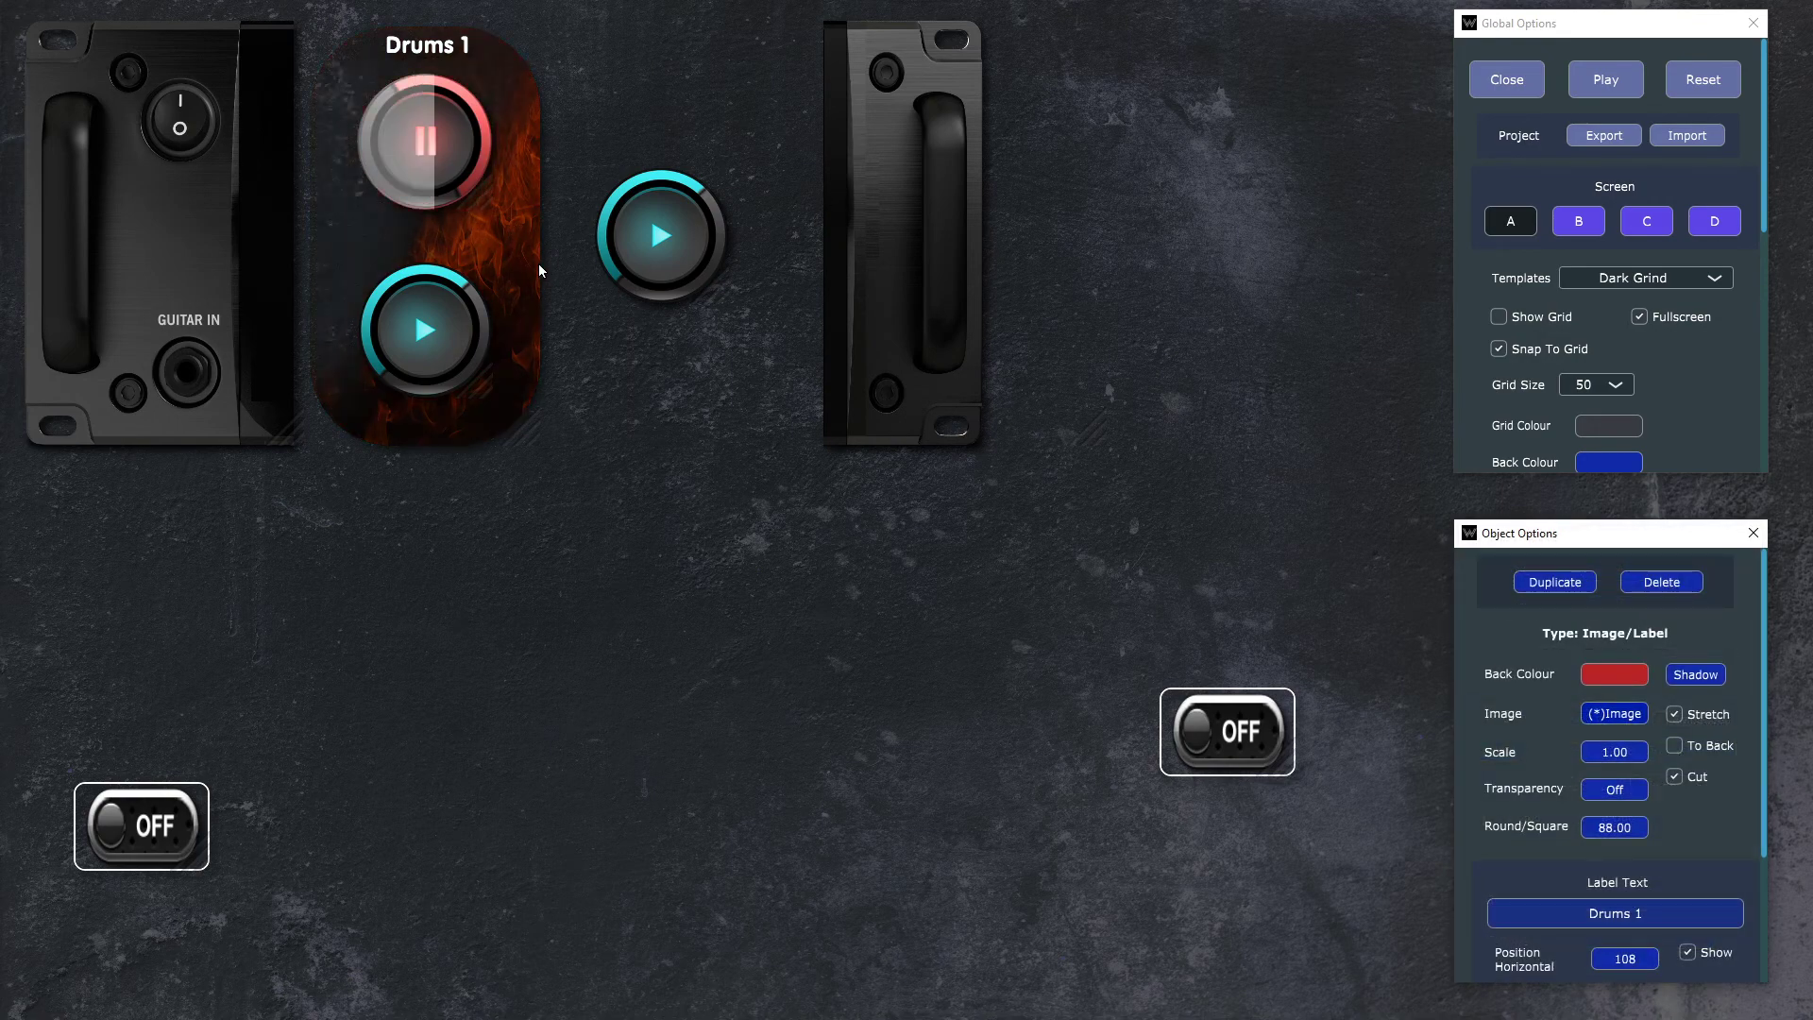
left_click(1667, 590)
key("Return")
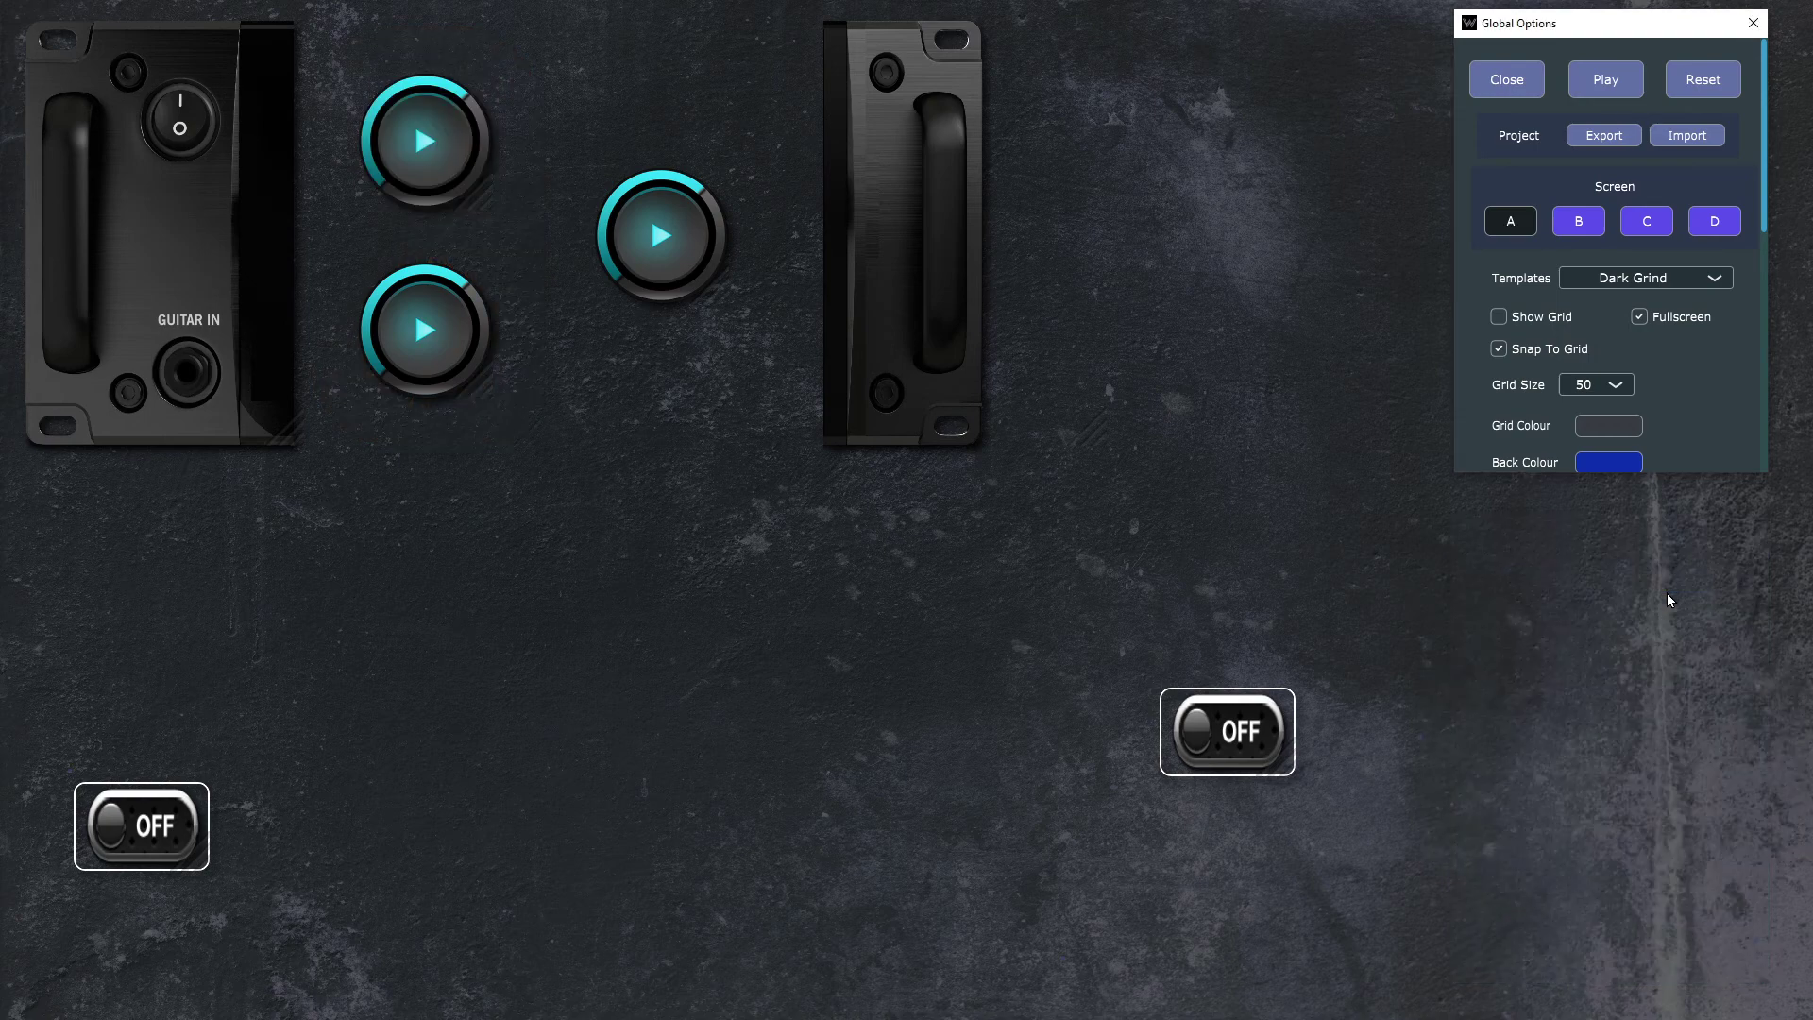
Step: Add a new image panel below the play buttons and load Handle 2 Middle.png as its background
right_click(637, 578)
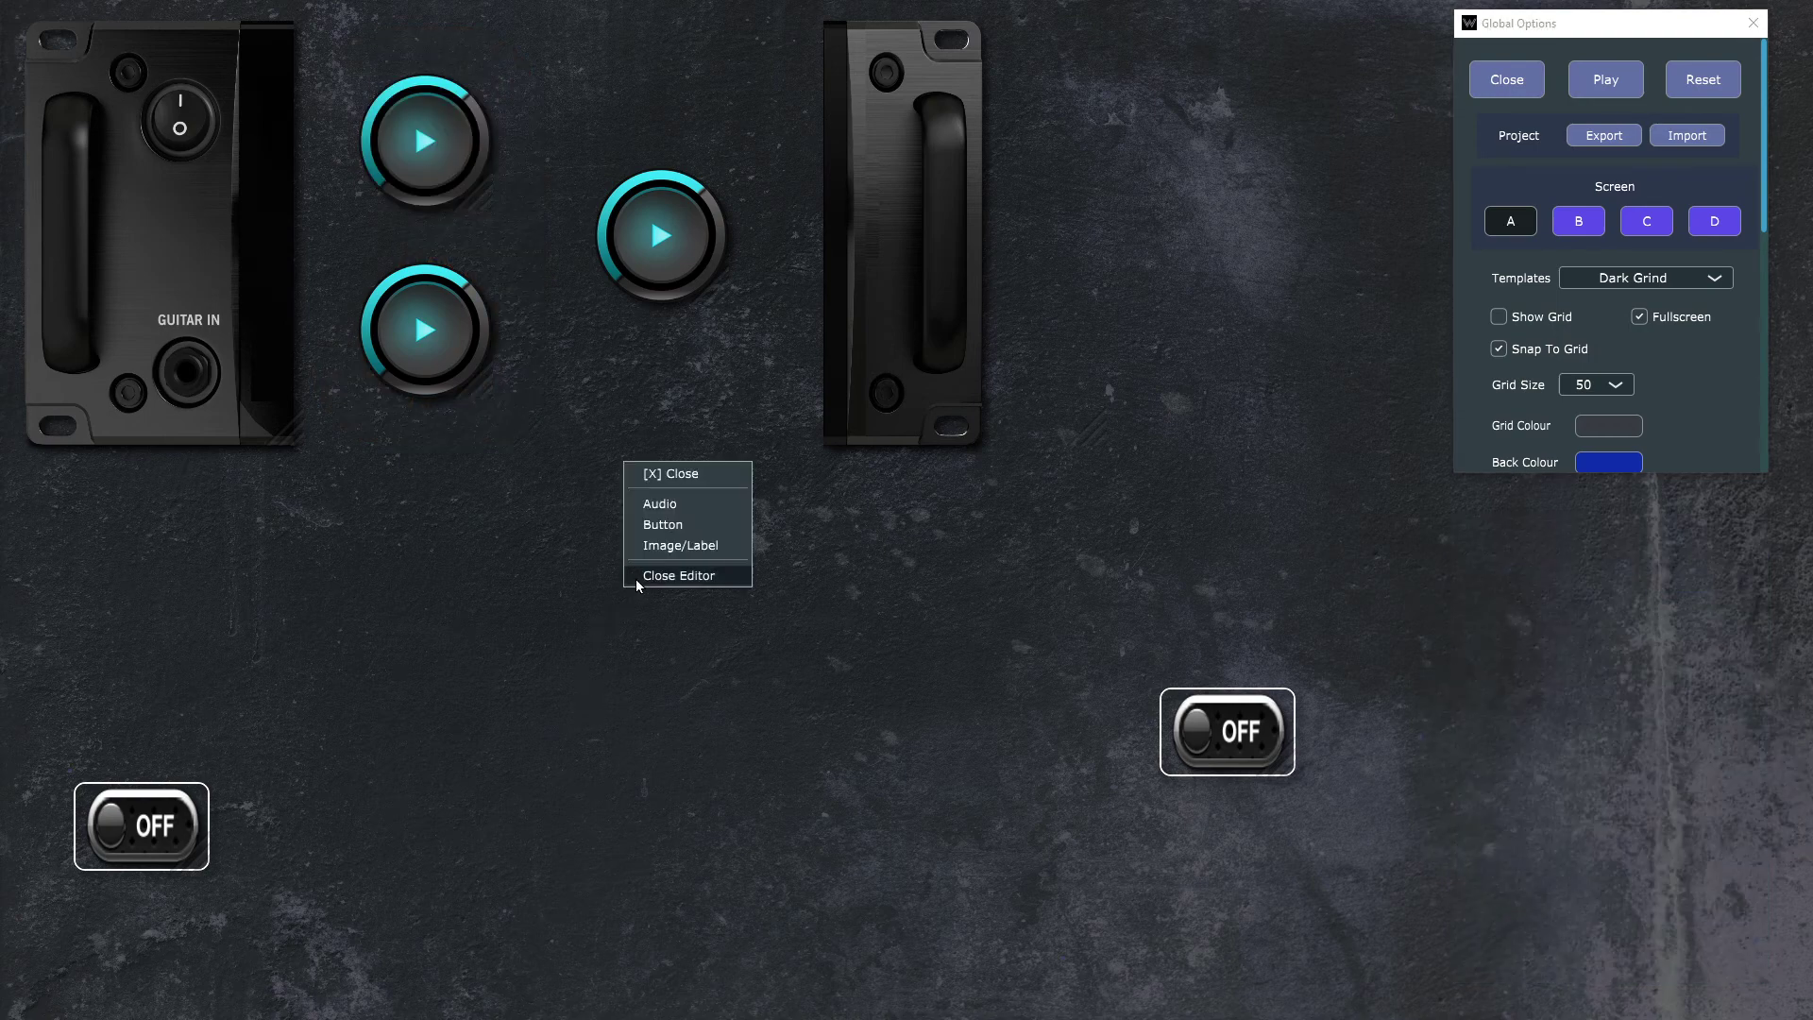
left_click(730, 546)
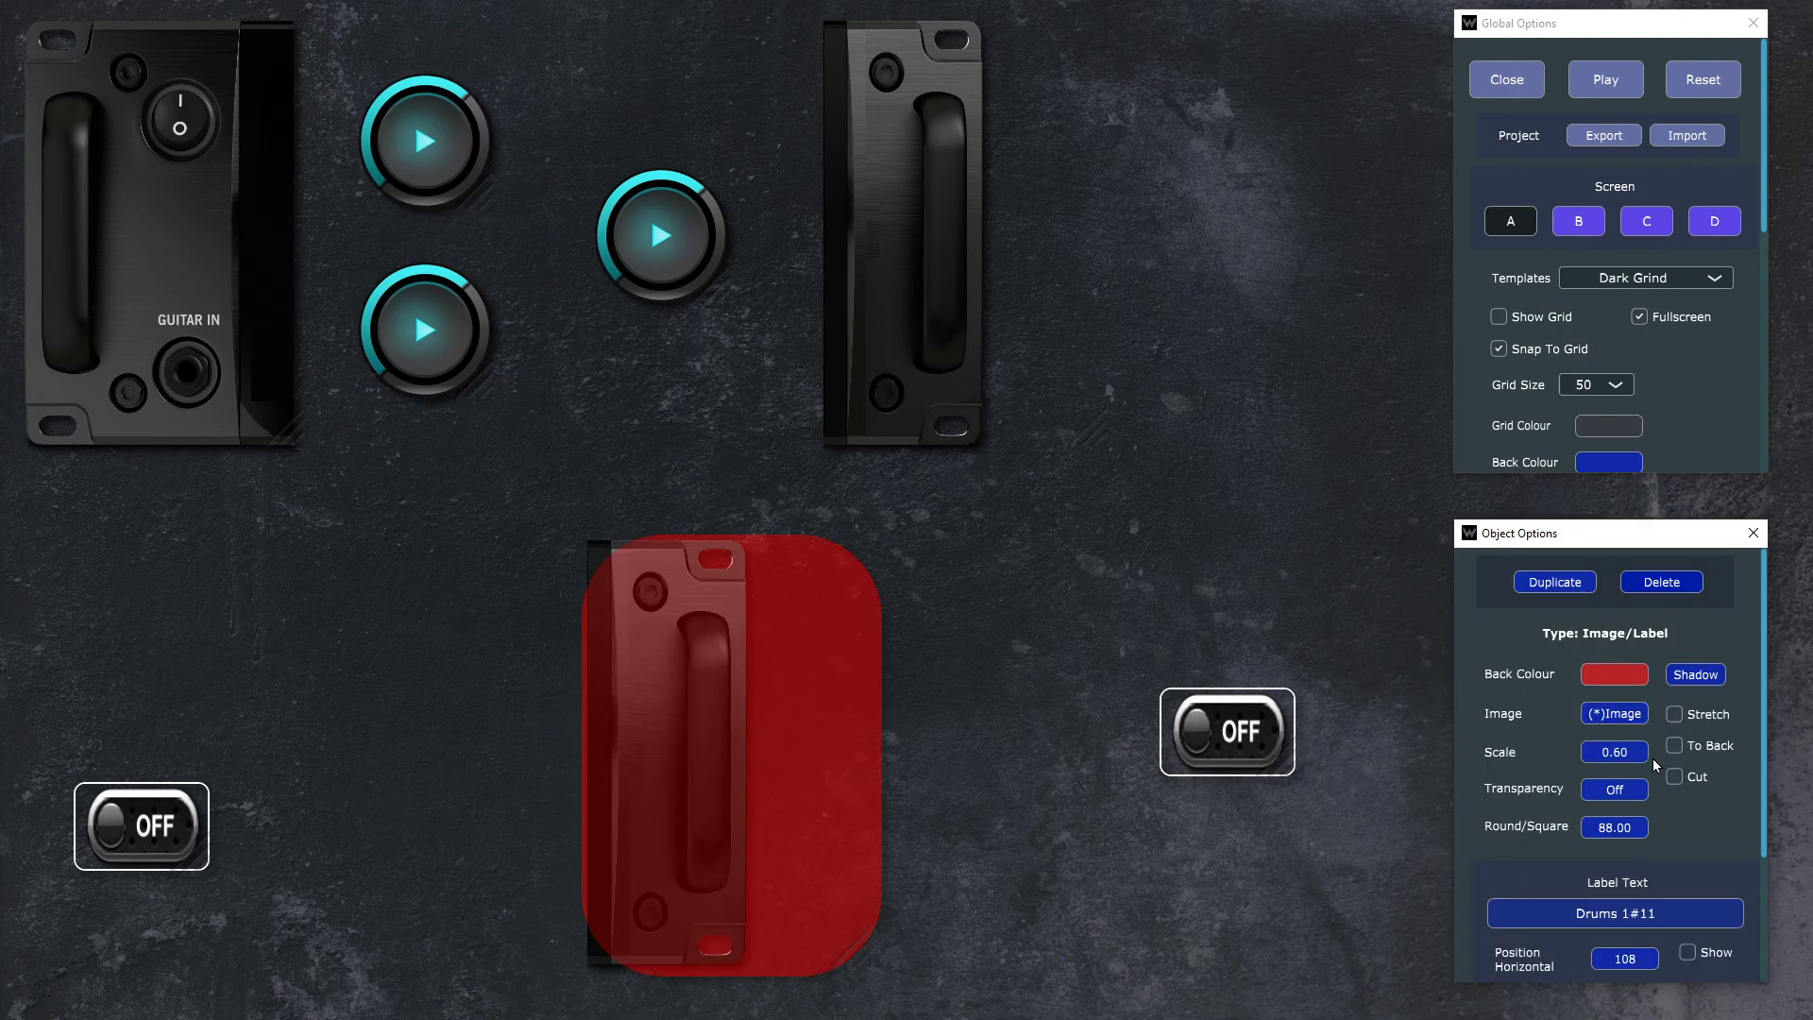
left_click(1621, 717)
left_click(1622, 718)
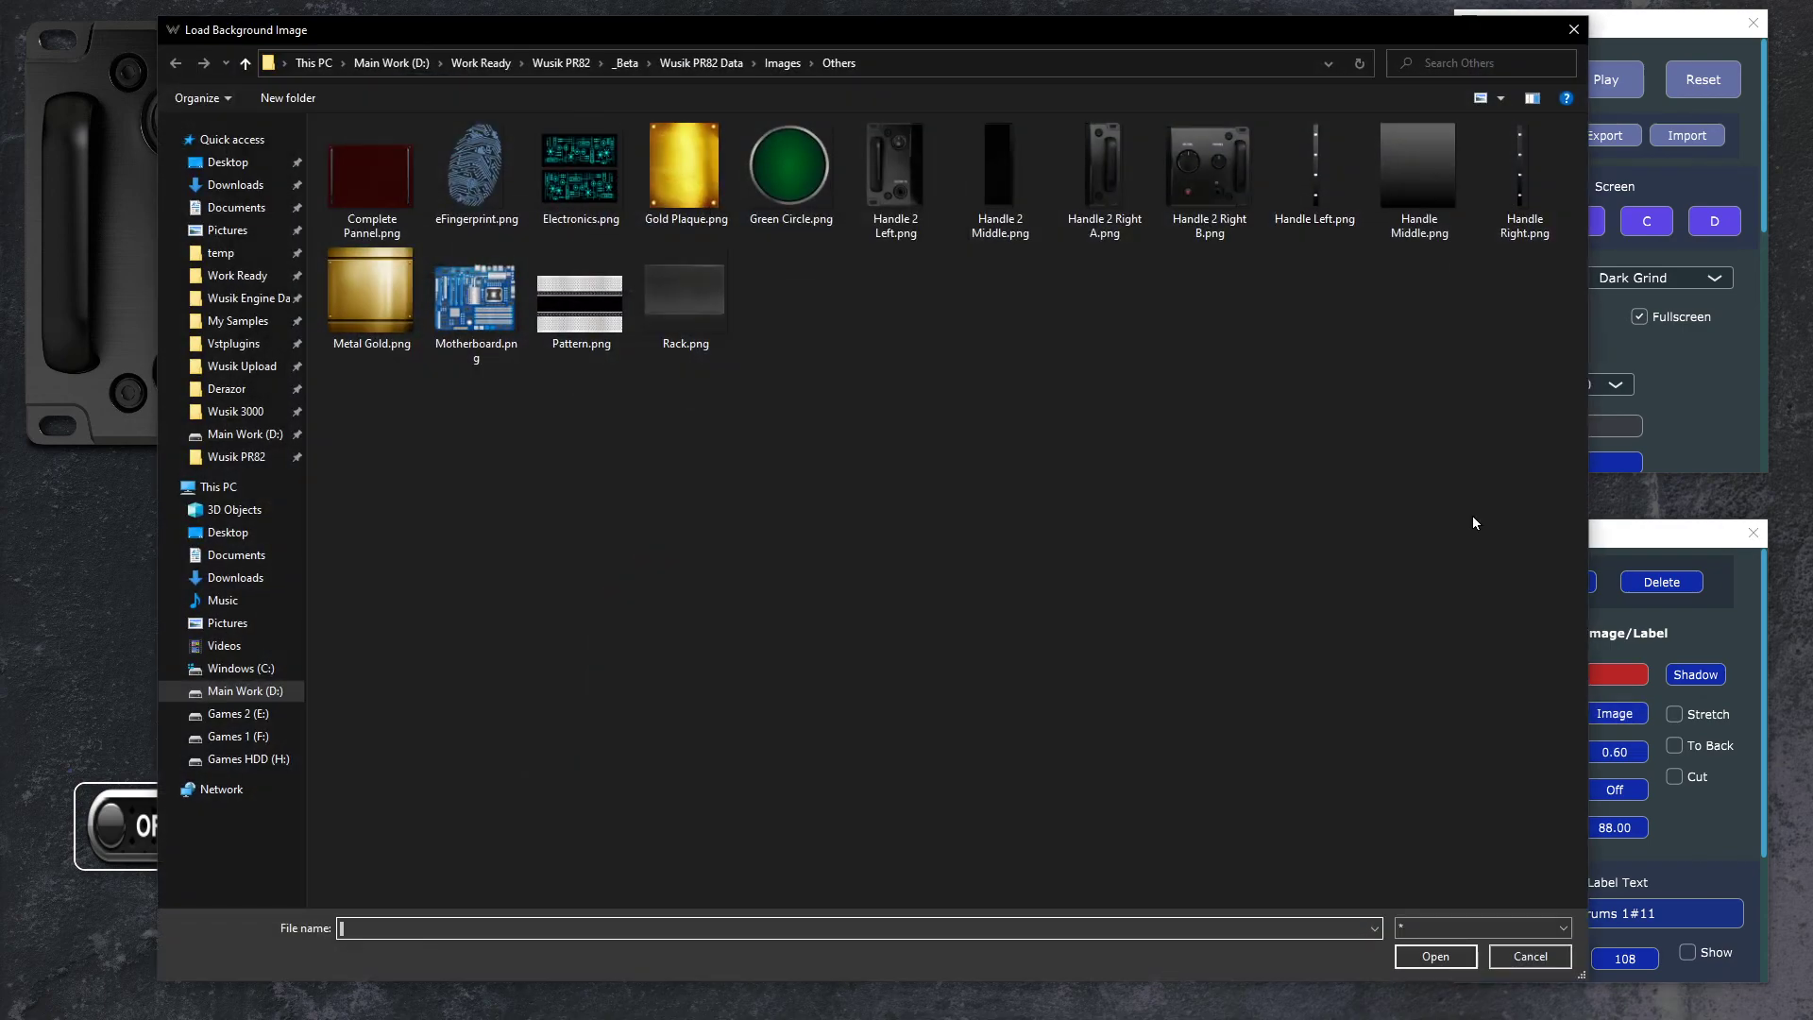
left_click(1000, 151)
double_click(1000, 151)
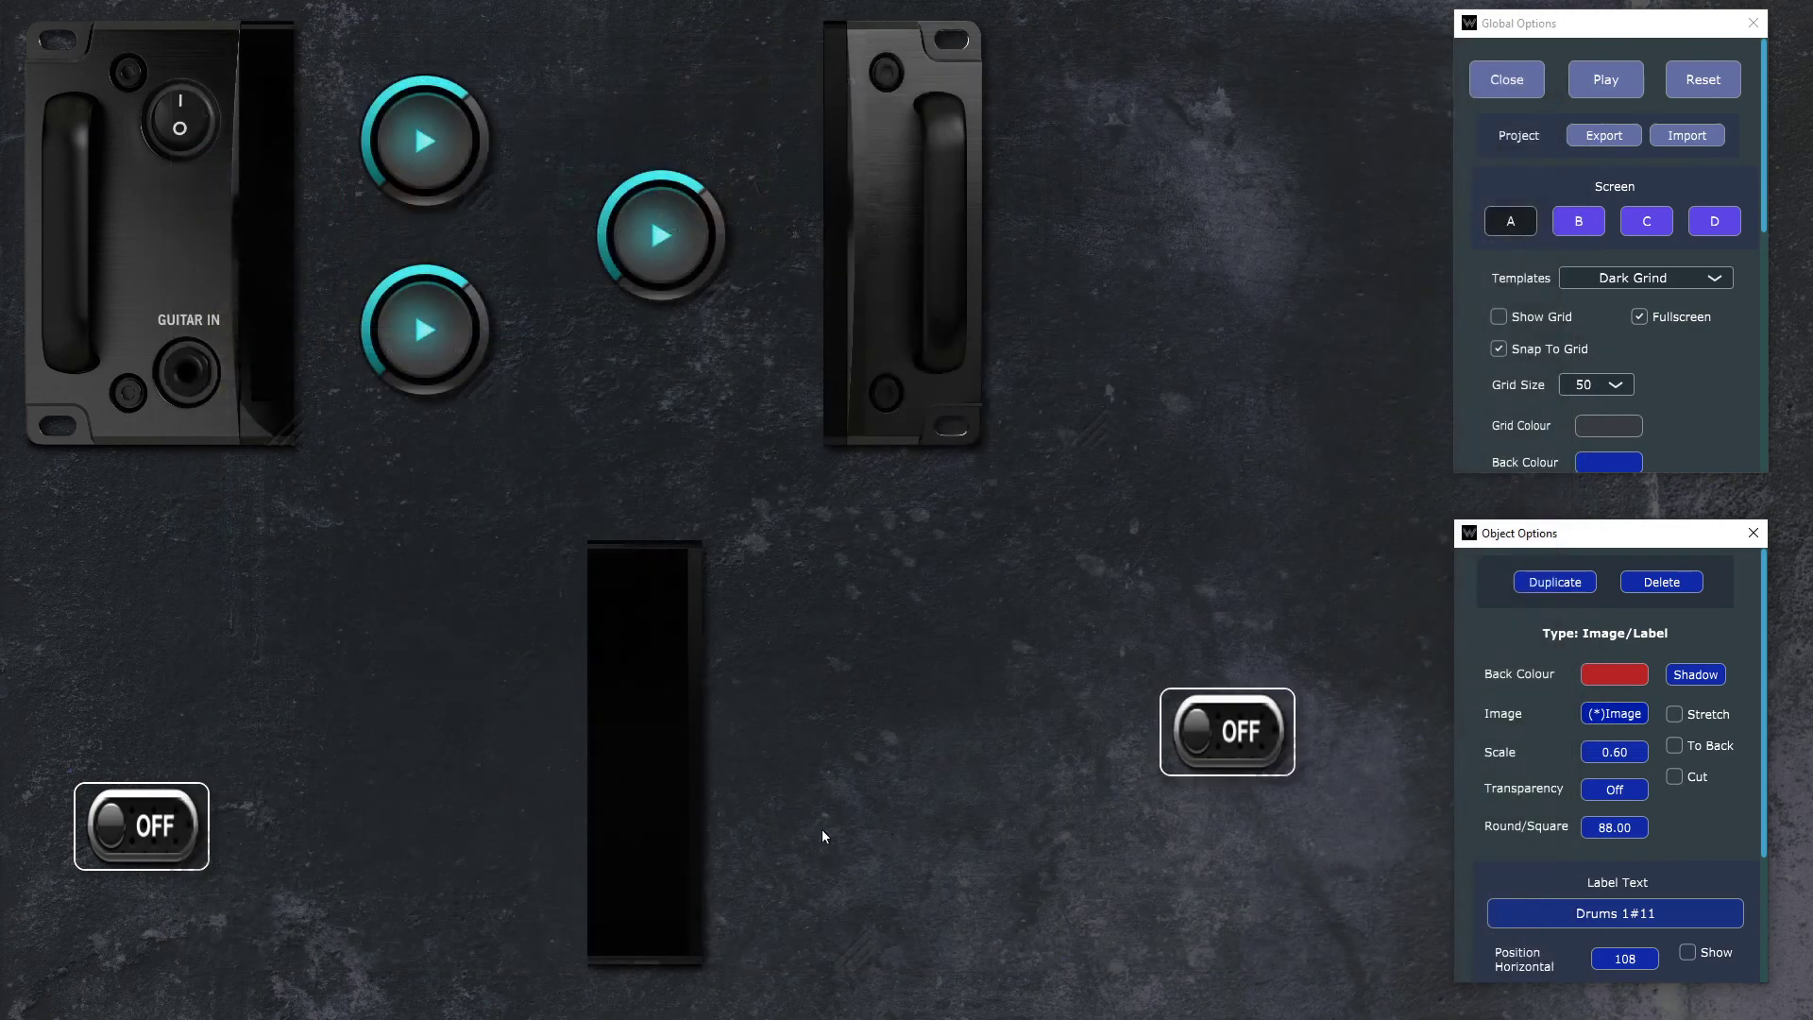
Step: Turn on stretching for the middle image and fit its panel between the left and right handles, behind the play buttons
left_click_drag(655, 776, 361, 276)
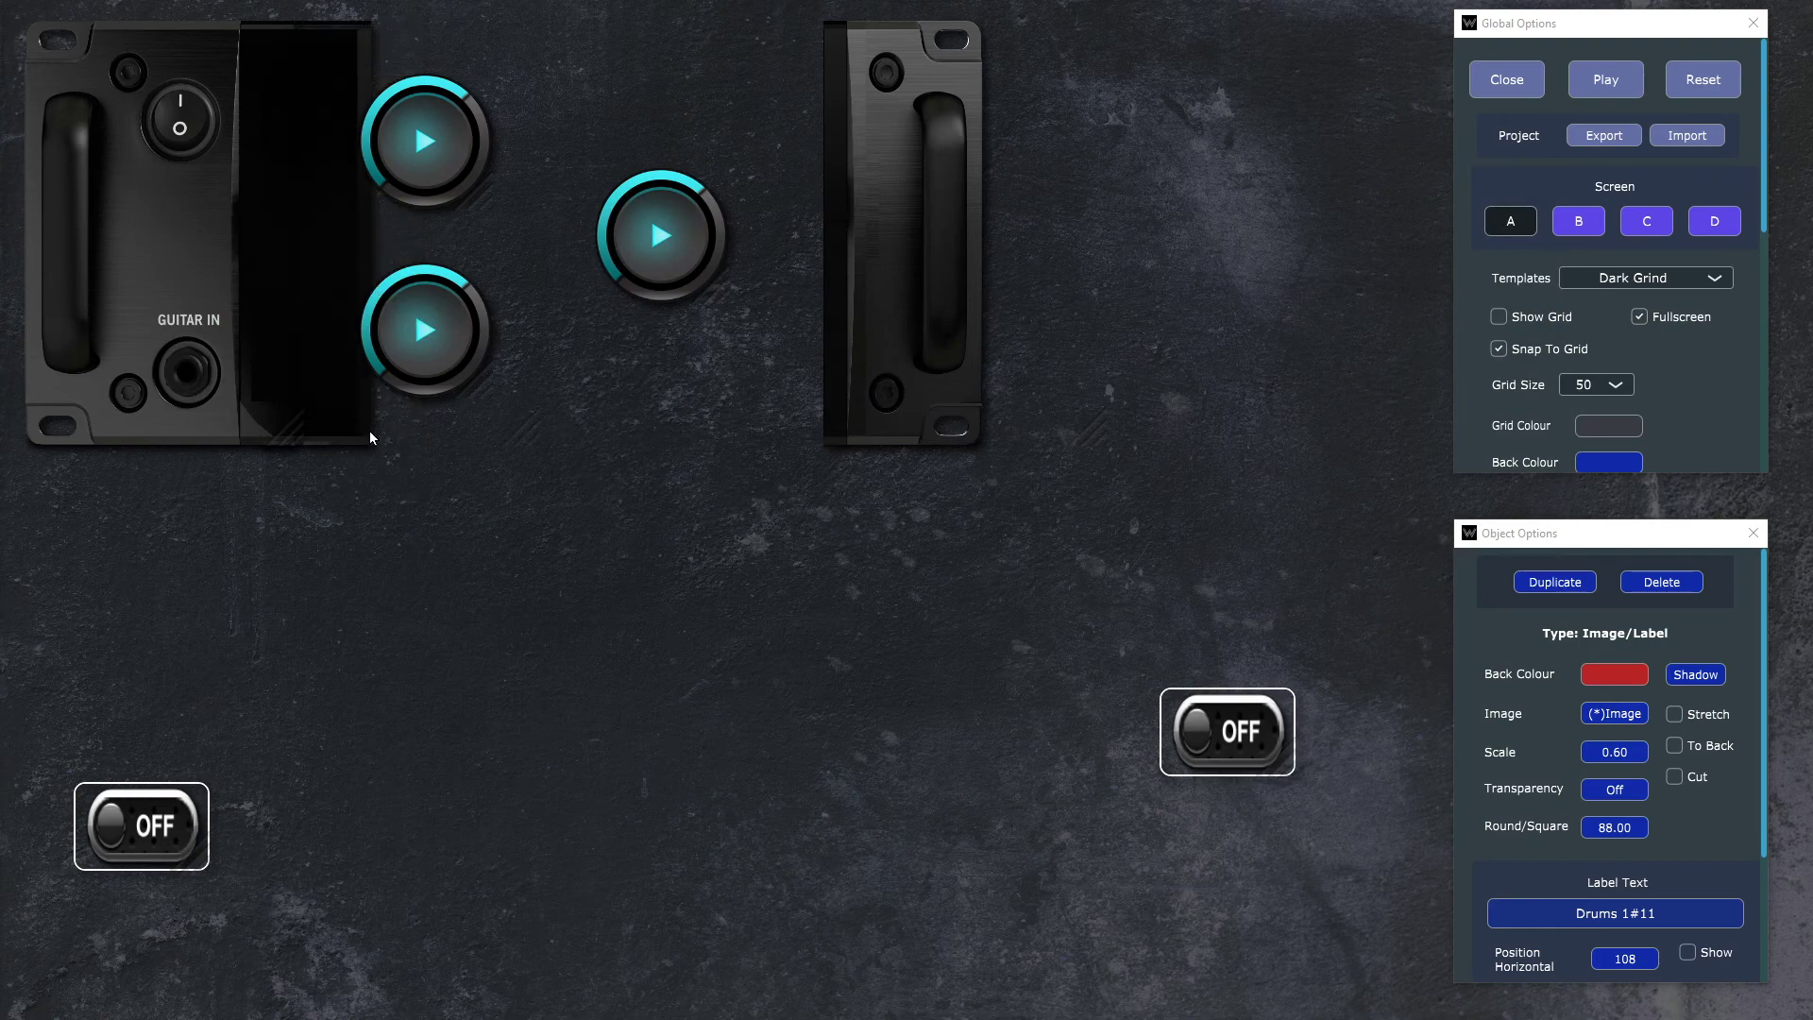
left_click_drag(397, 454, 422, 482)
left_click_drag(356, 420, 748, 674)
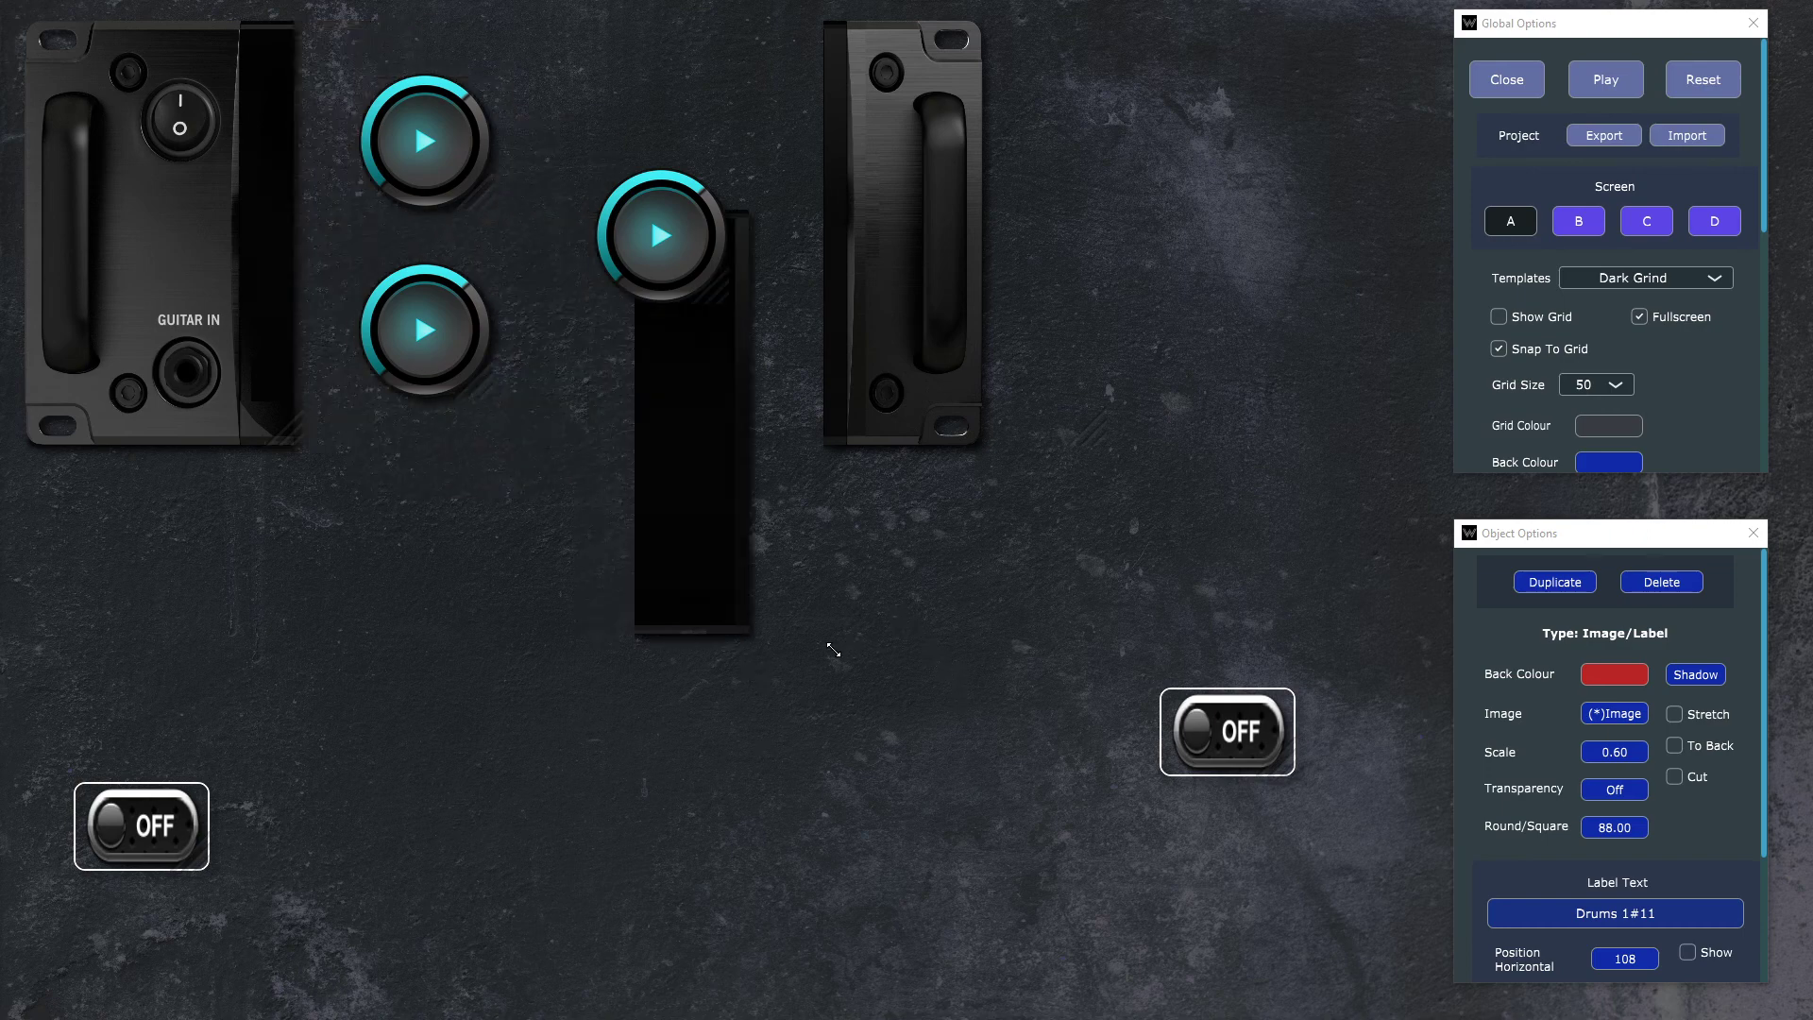
left_click(1718, 721)
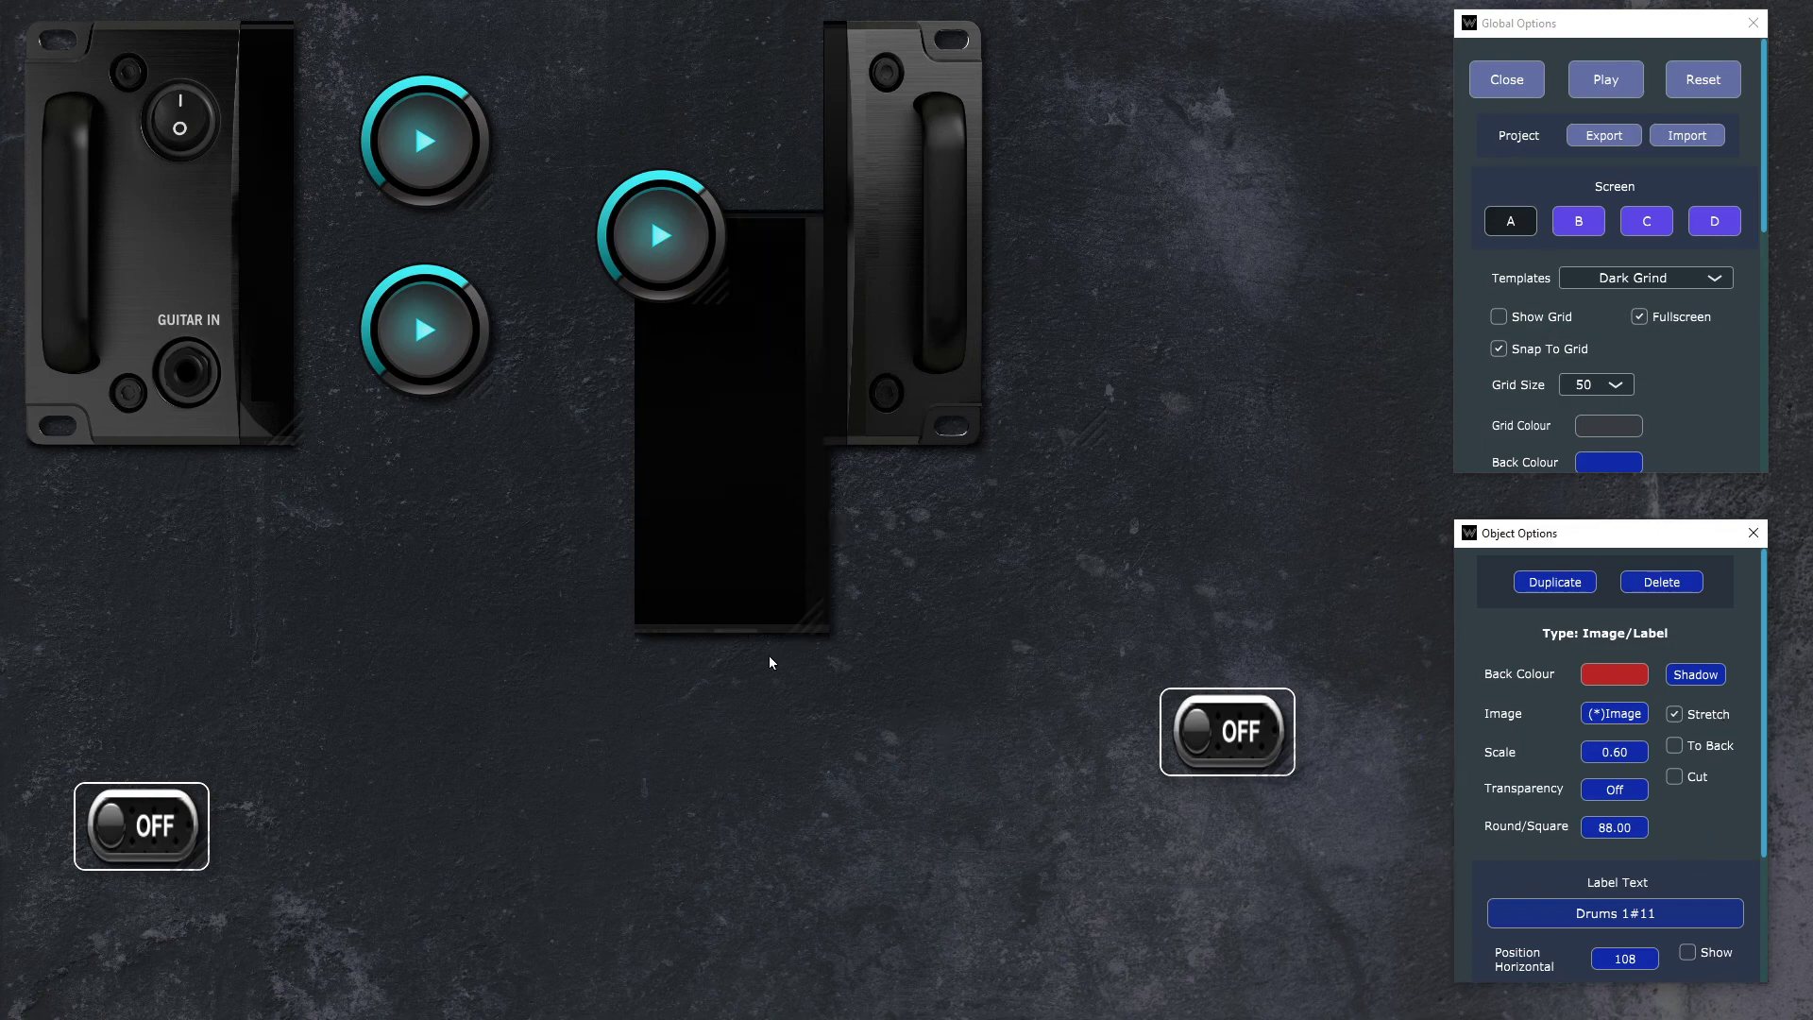
left_click_drag(756, 521, 381, 296)
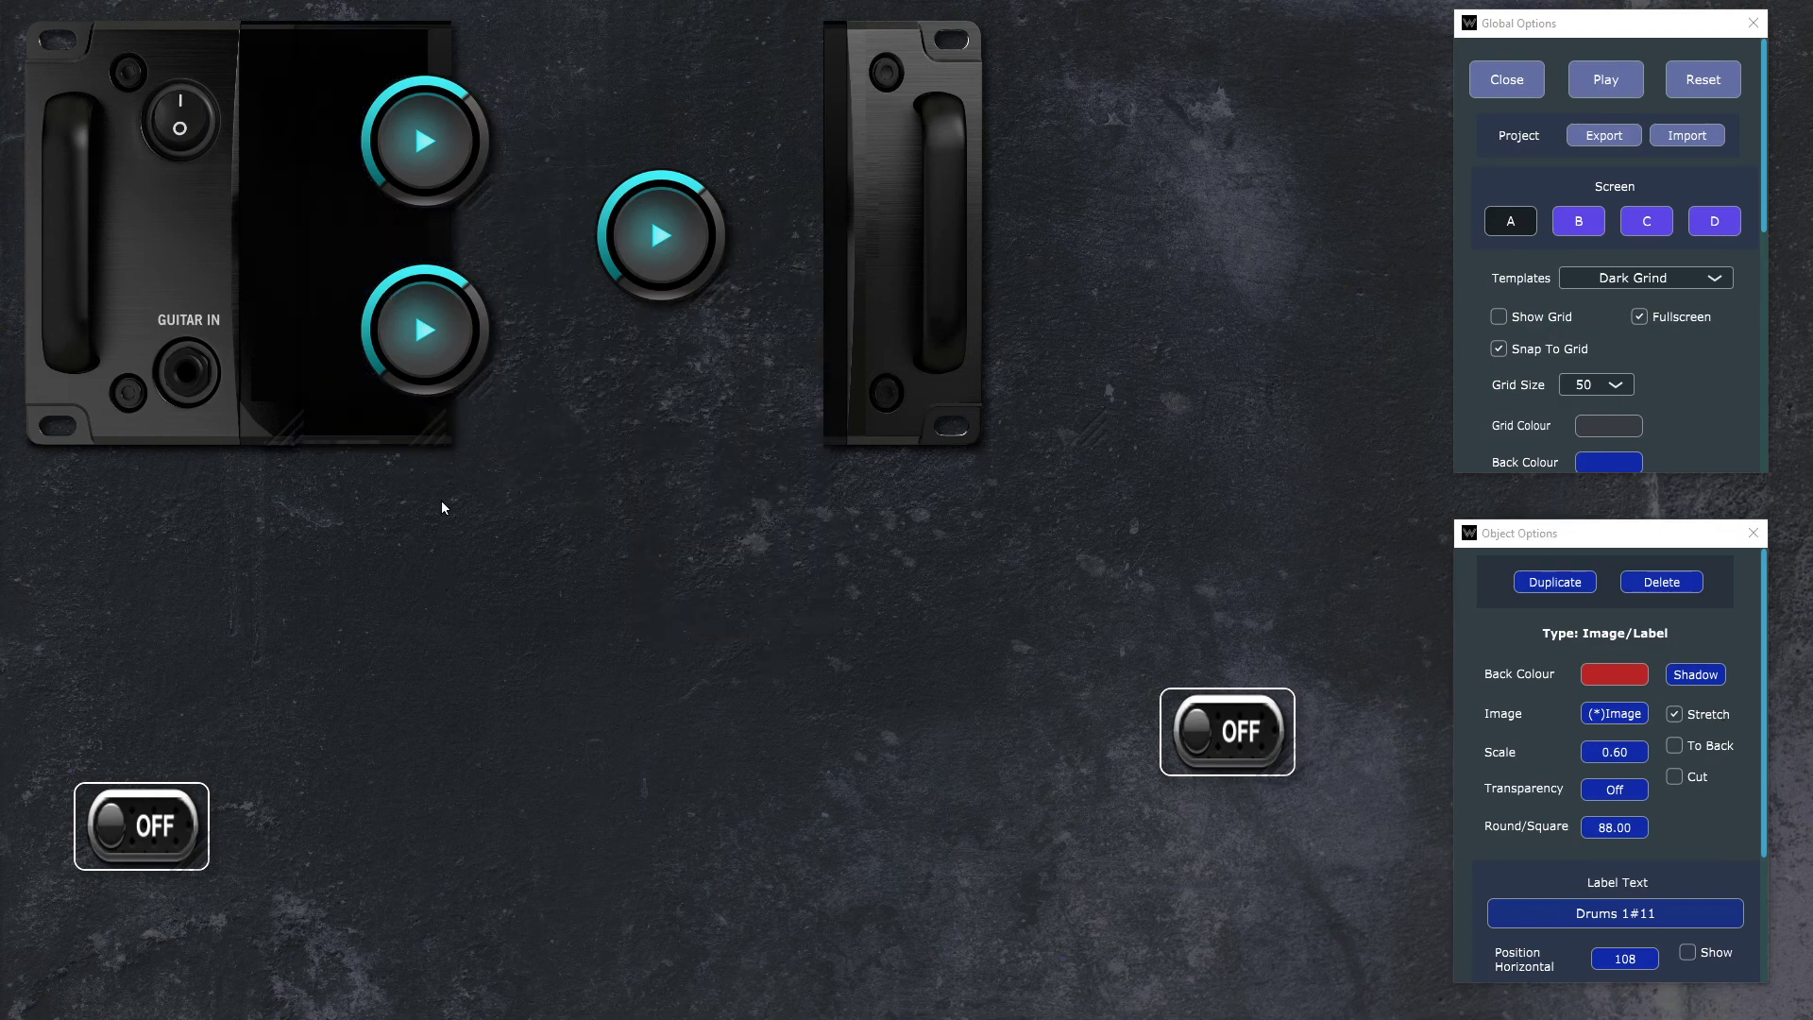
left_click_drag(438, 427, 867, 460)
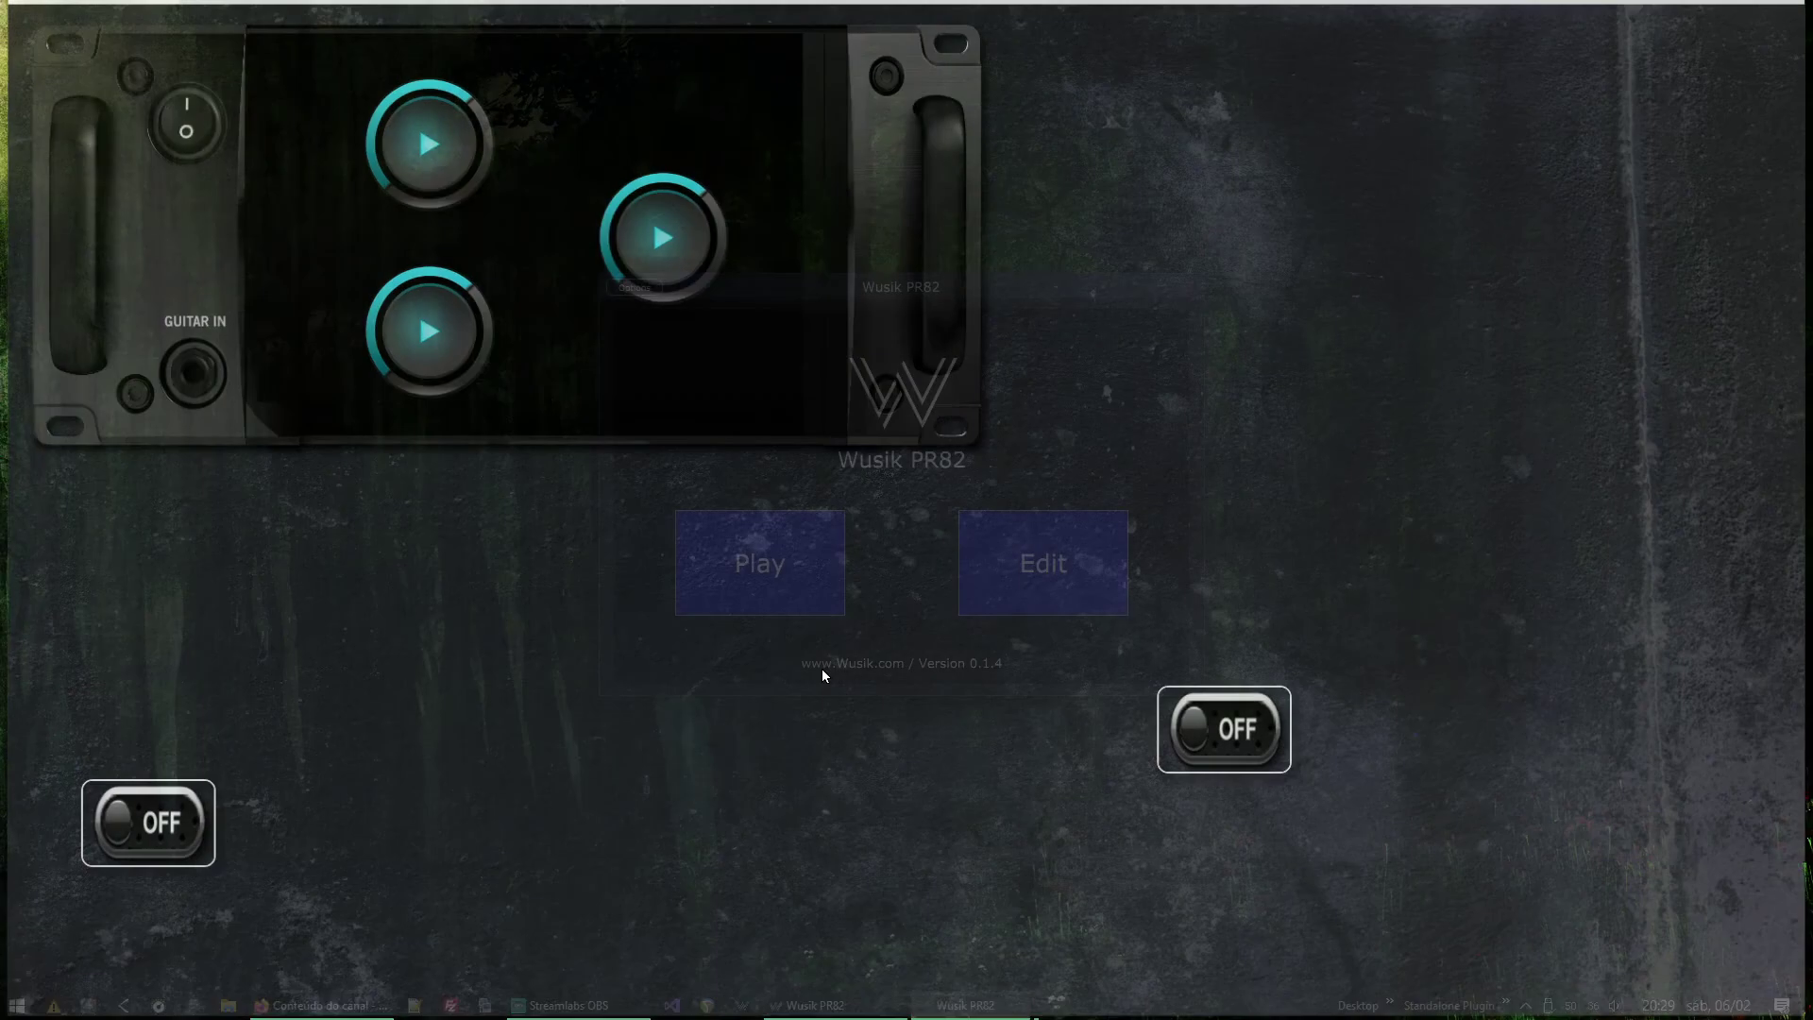
Step: Test the finished rack in play mode by toggling the lower-left switch and starting both stacked sounds, and return to editing
left_click(179, 843)
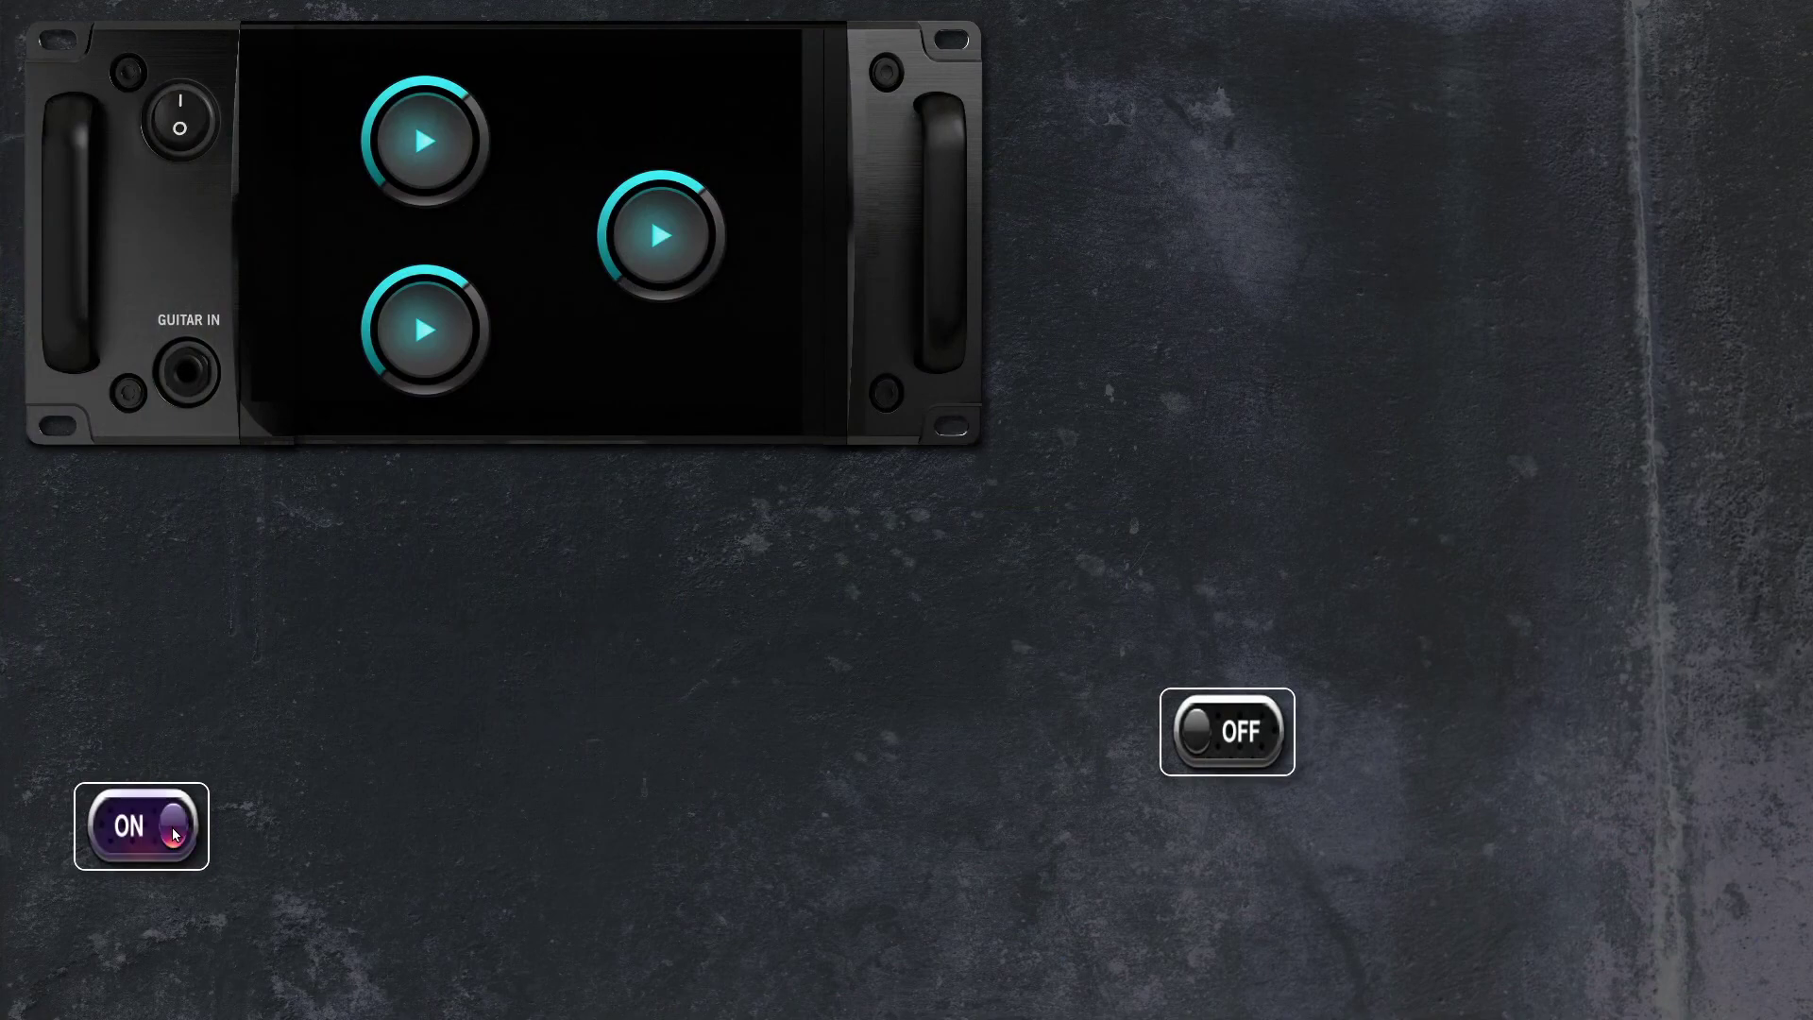
left_click(425, 340)
left_click(444, 166)
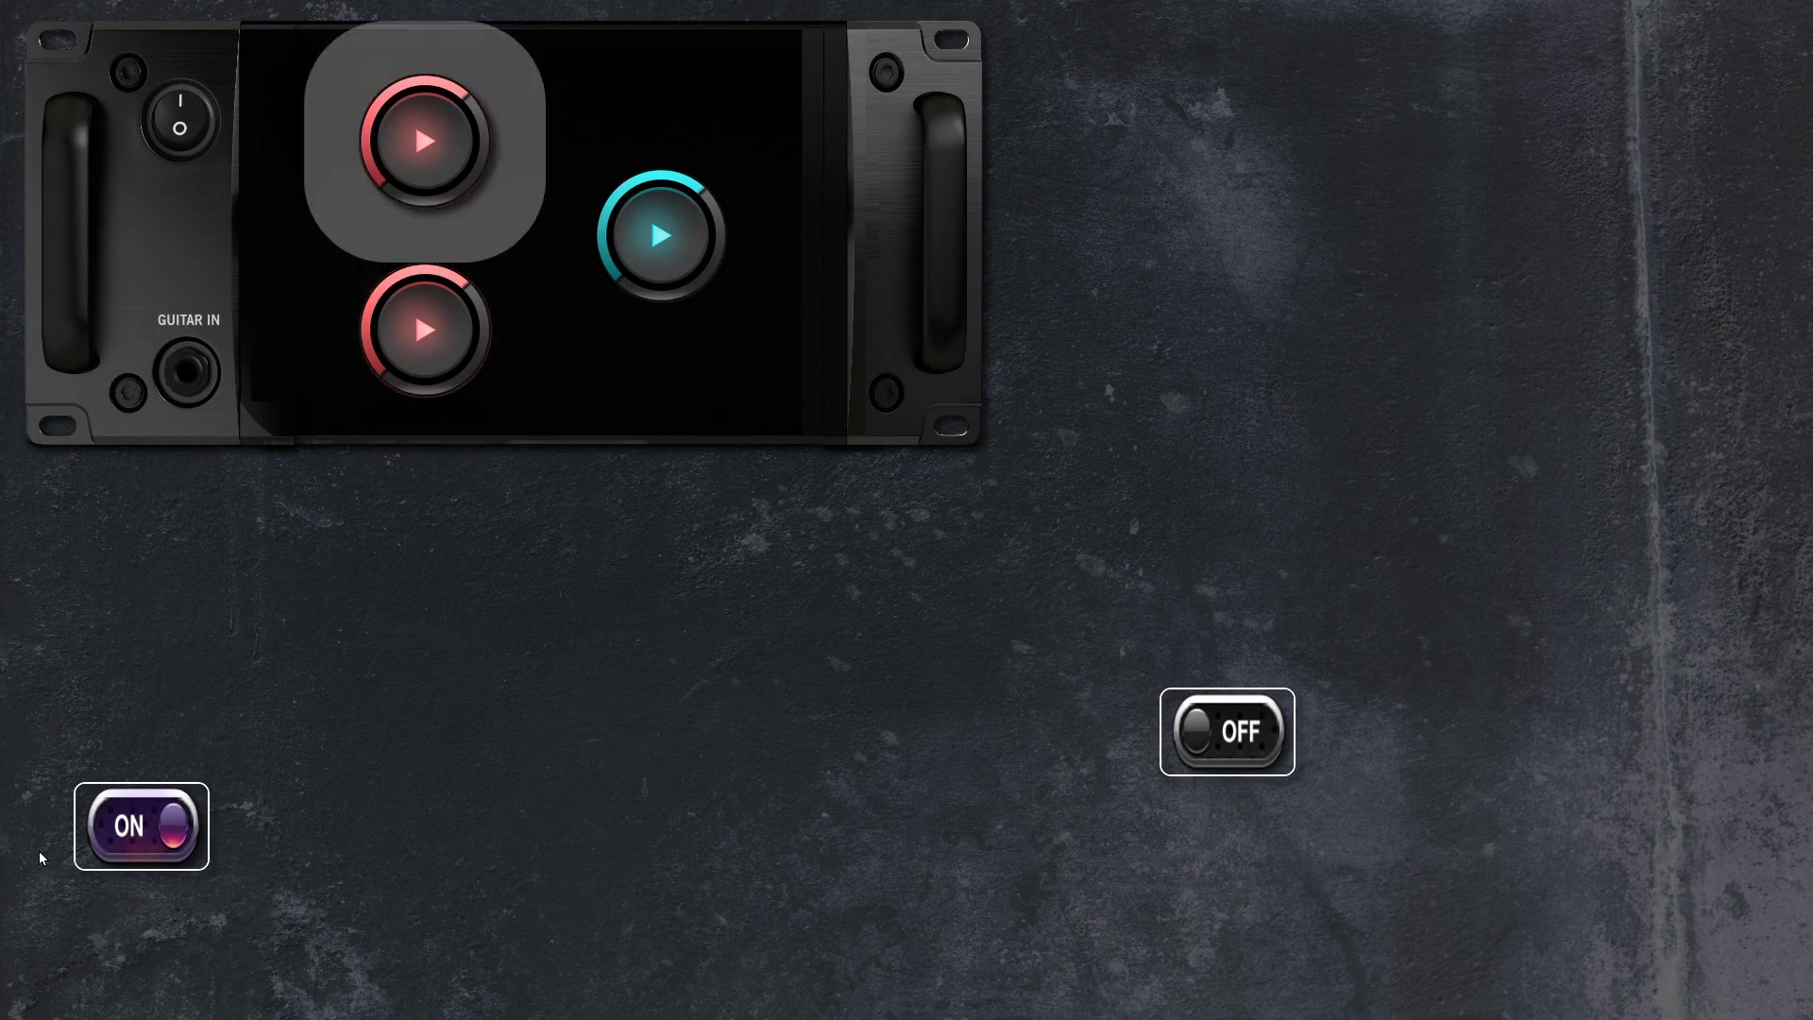
left_click(142, 826)
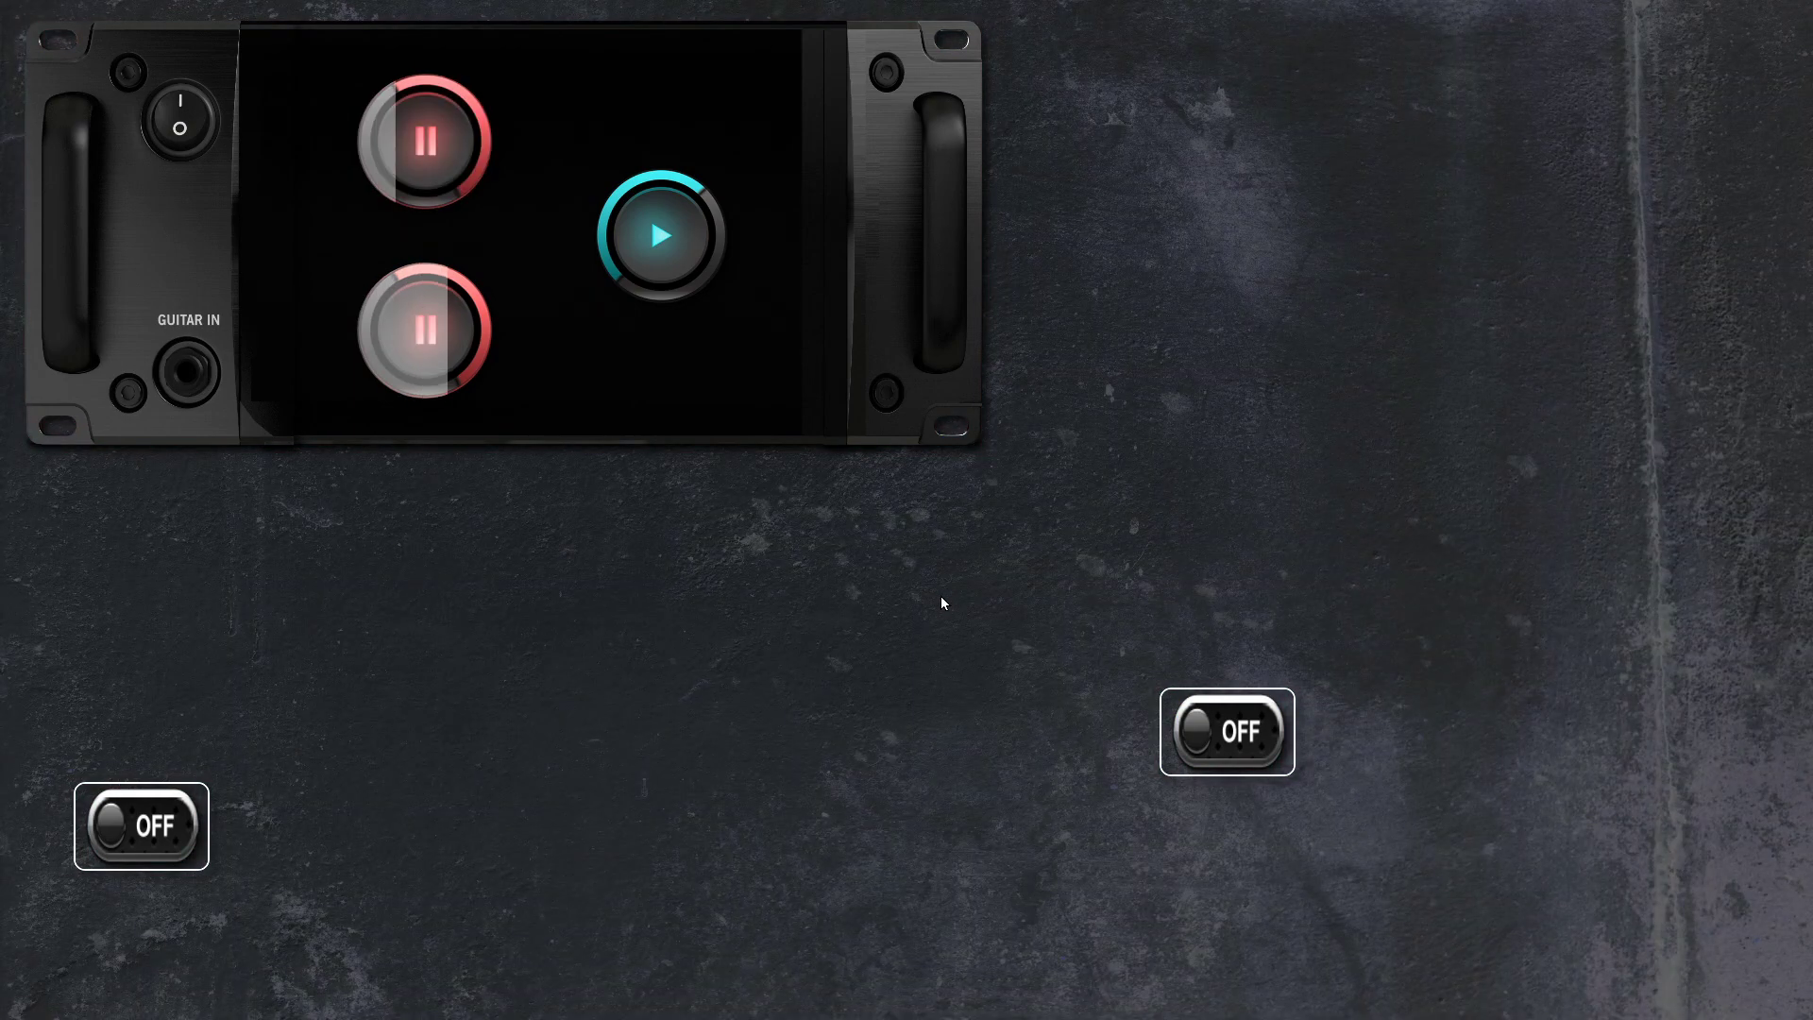
key("Escape")
left_click(965, 585)
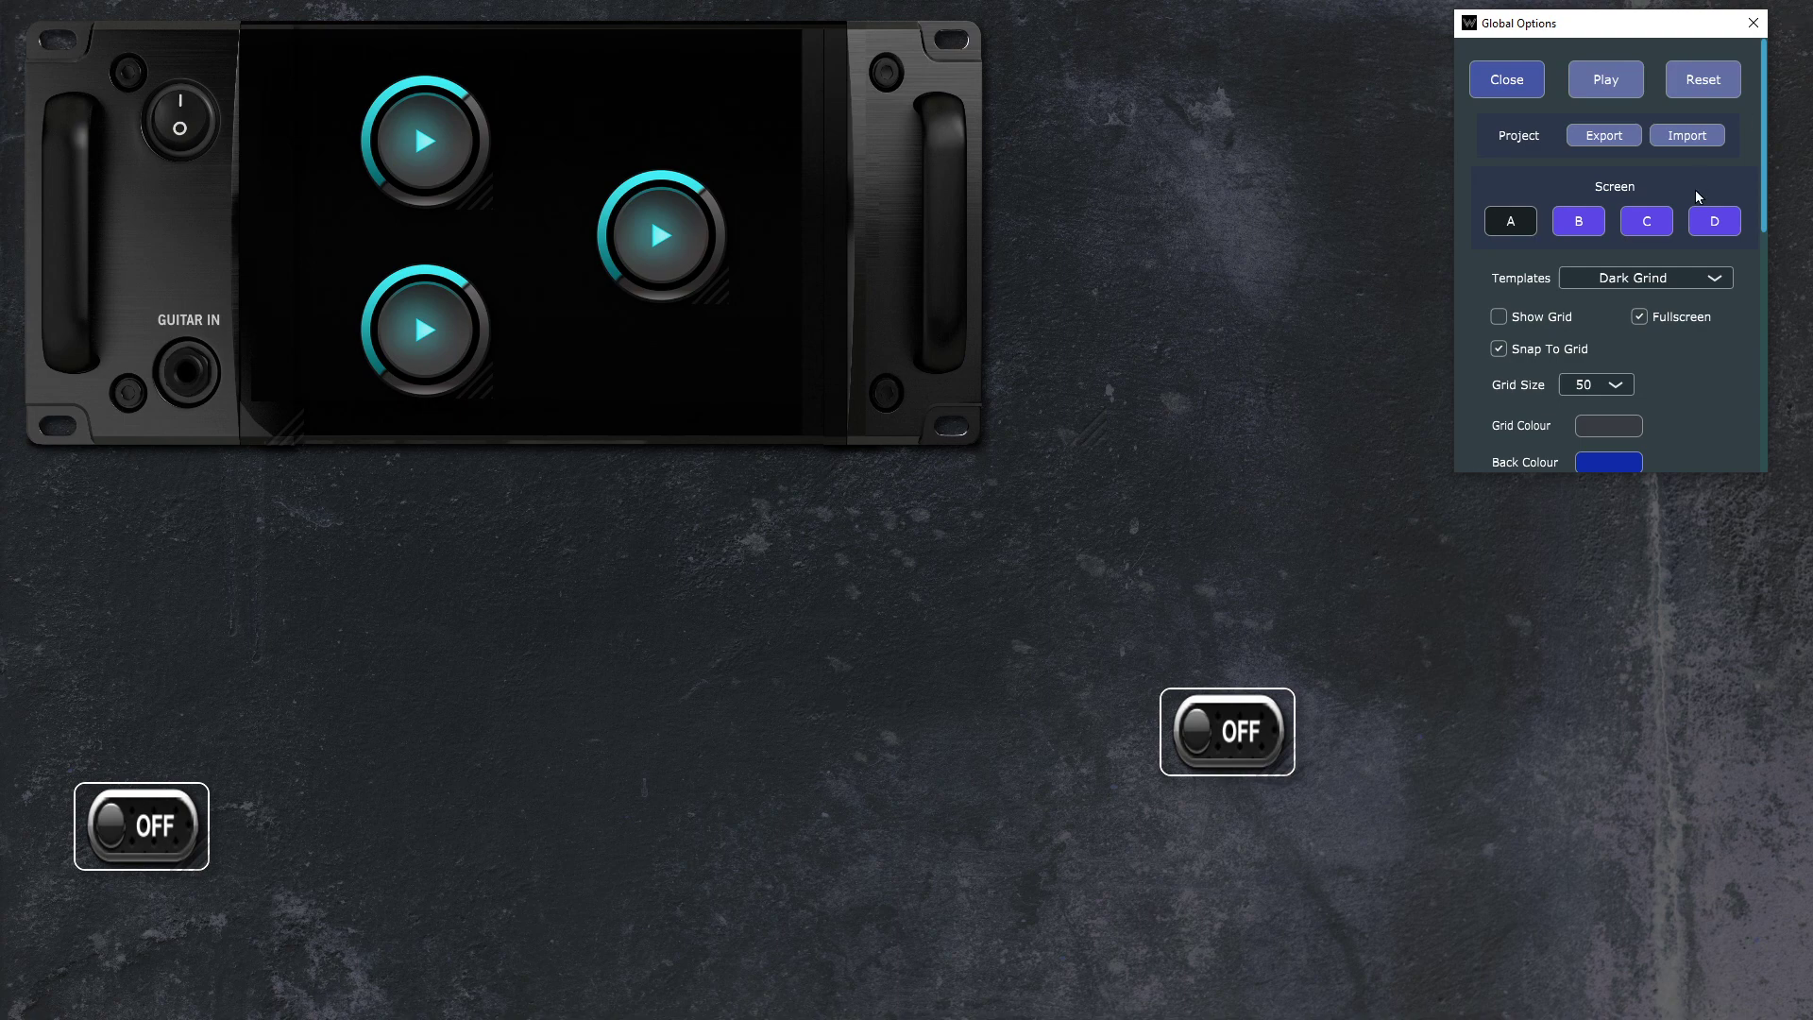
Step: Review the playback and appearance options of the play button nearest the right handle, and close the editor
left_click(659, 253)
scroll(1481, 694, "down", 6)
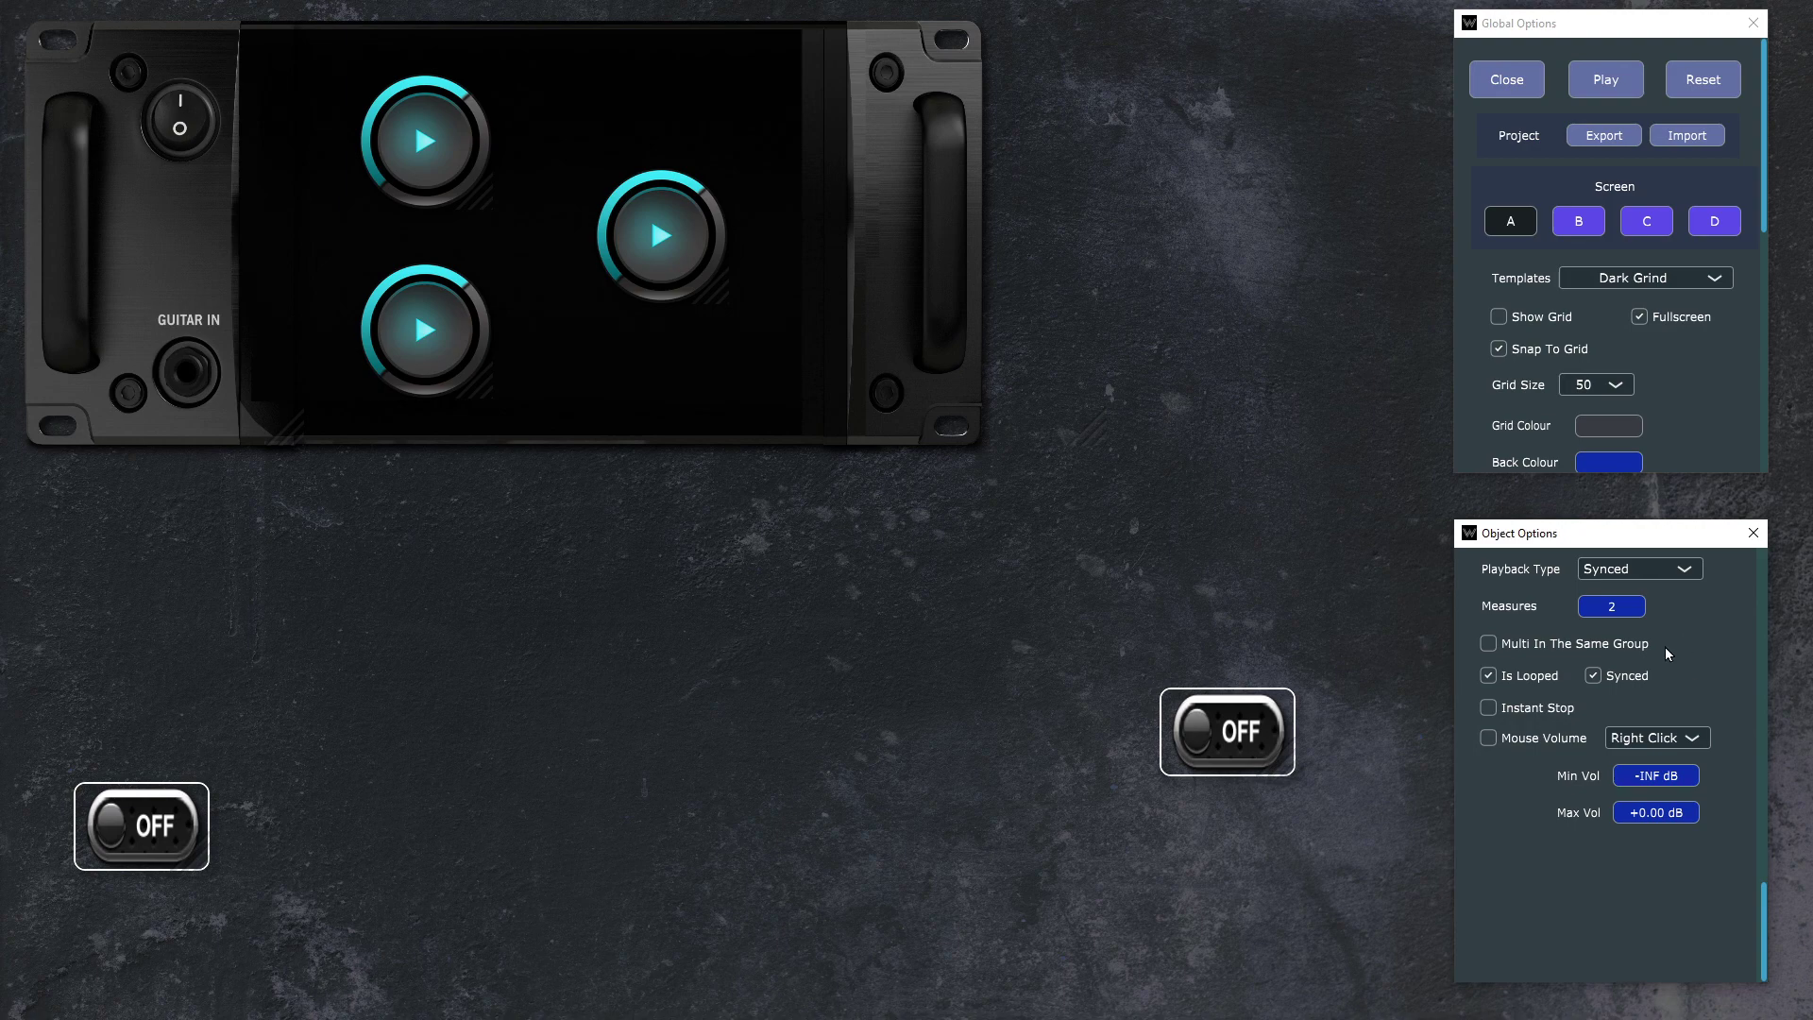
scroll(1666, 649, "up", 15)
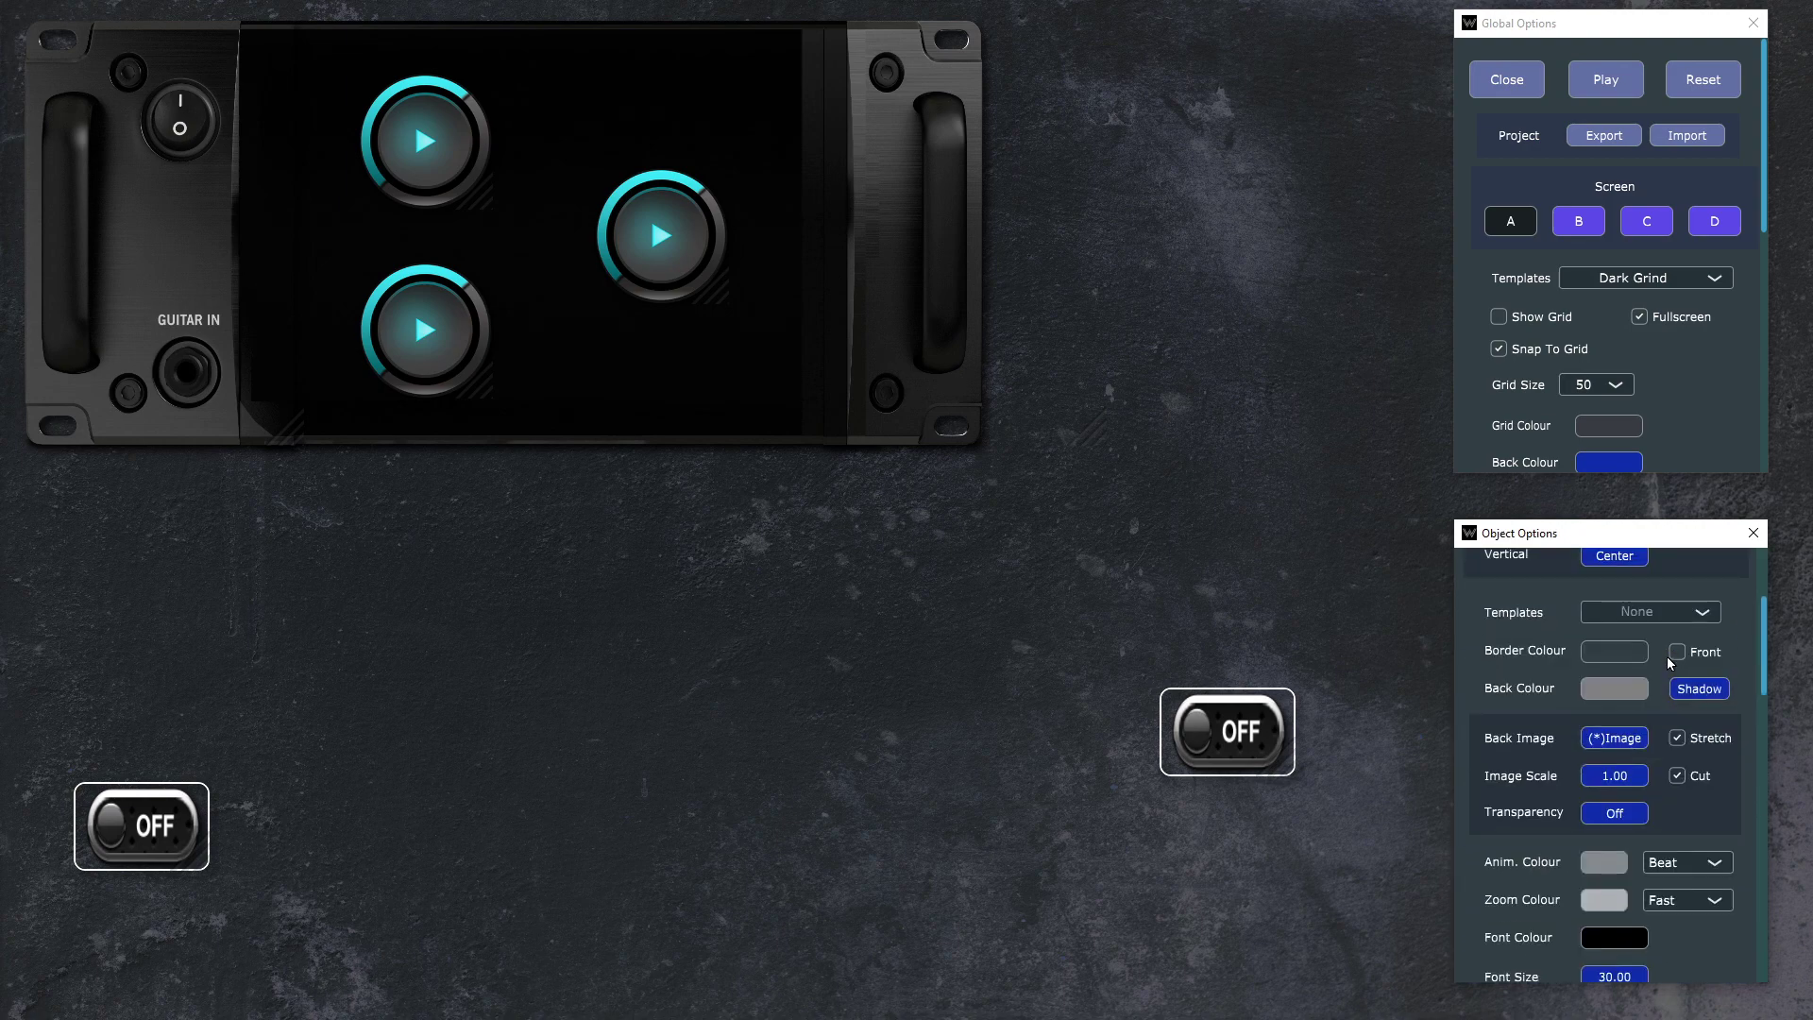
scroll(1668, 655, "up", 3)
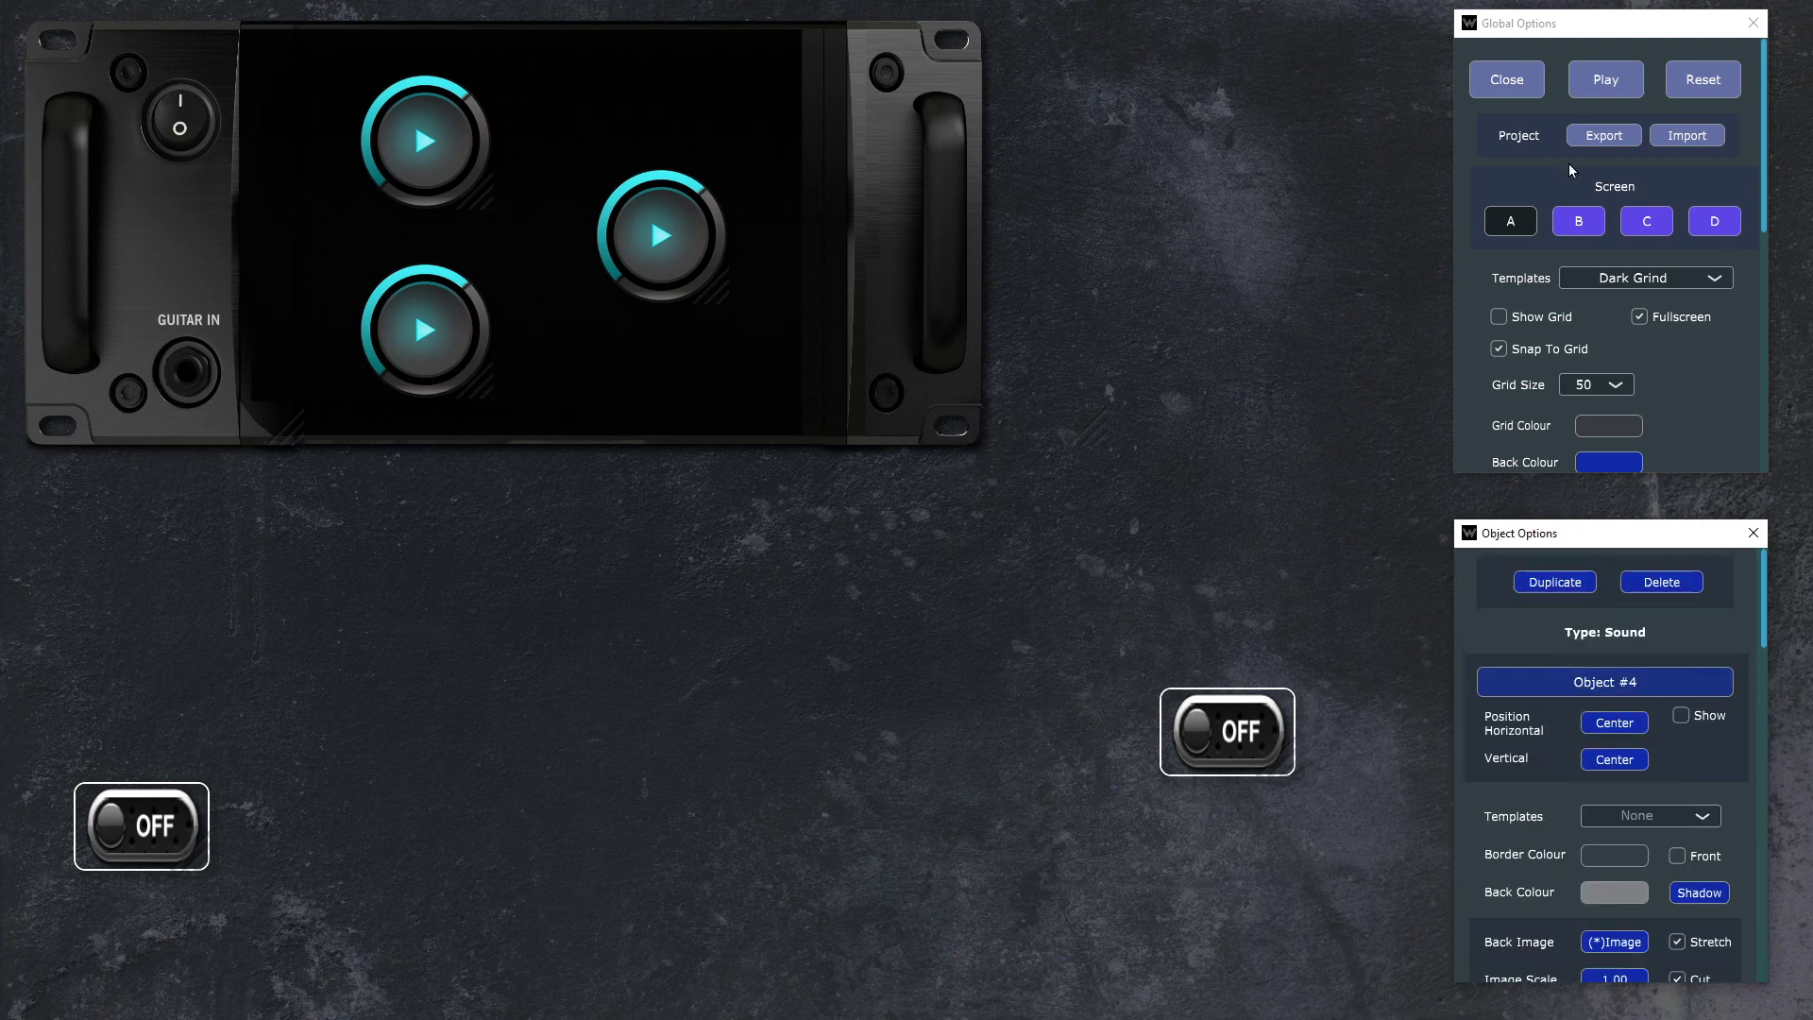
left_click(1494, 84)
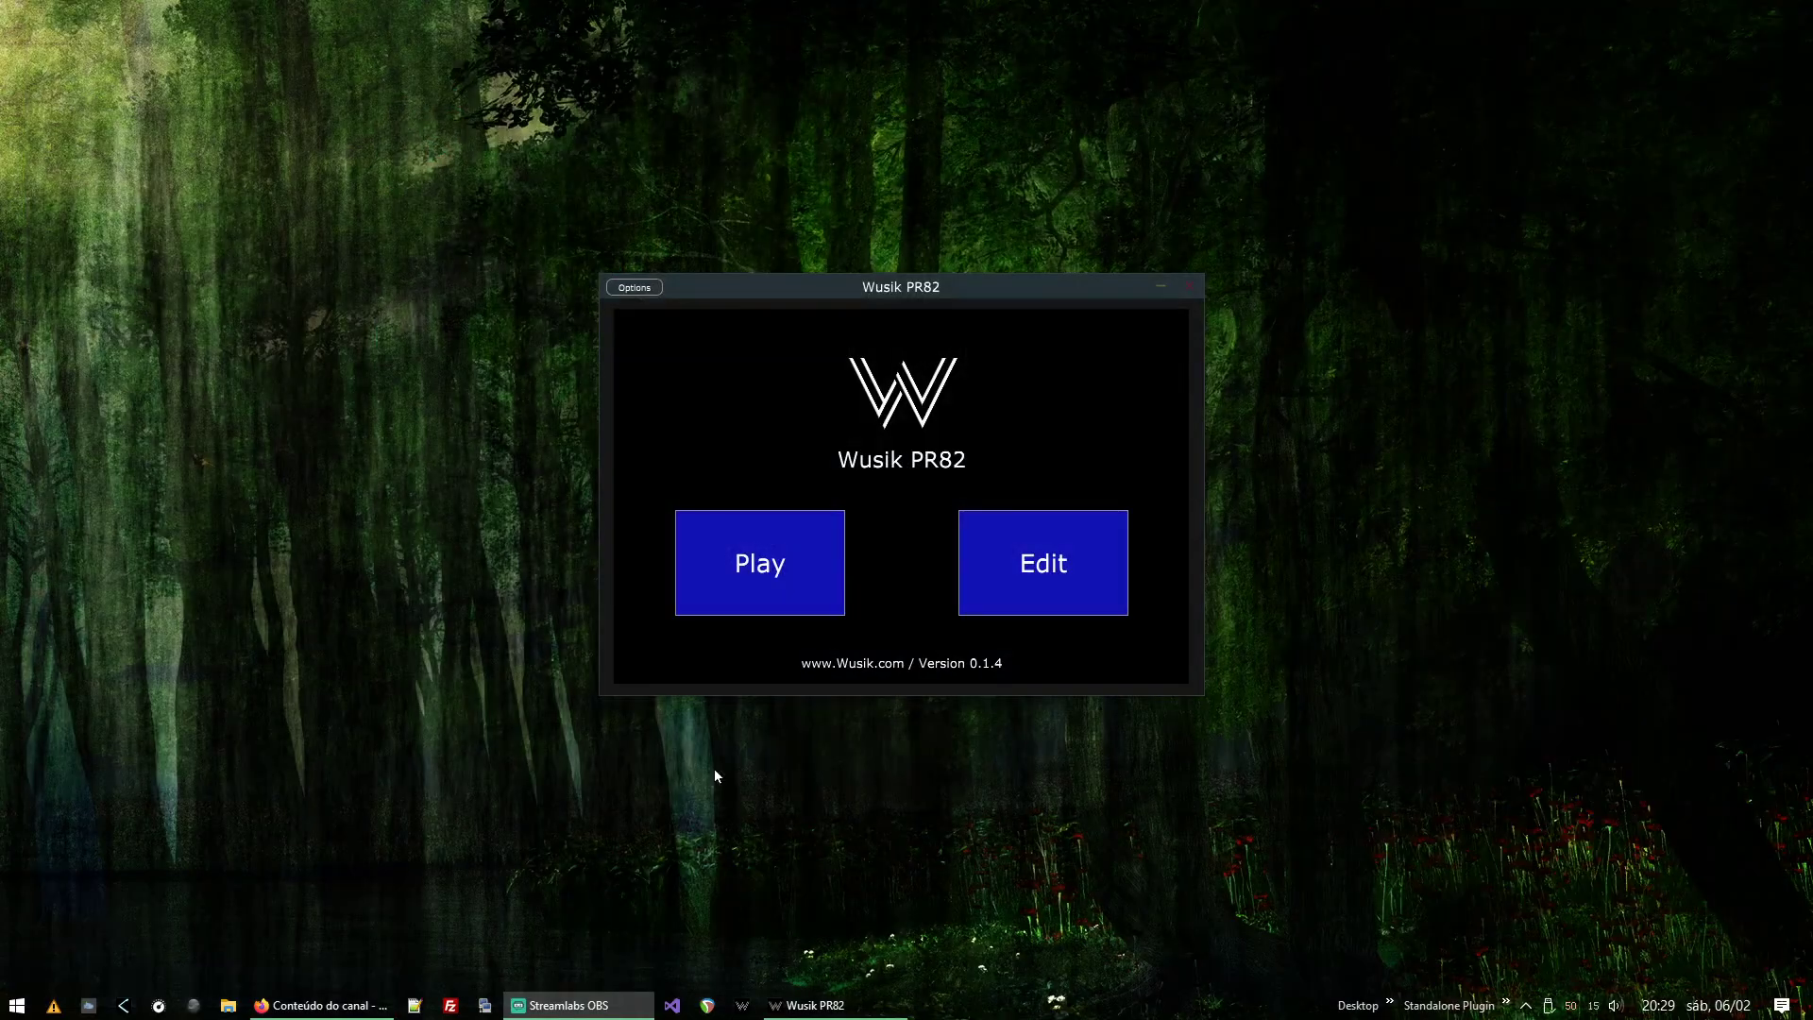